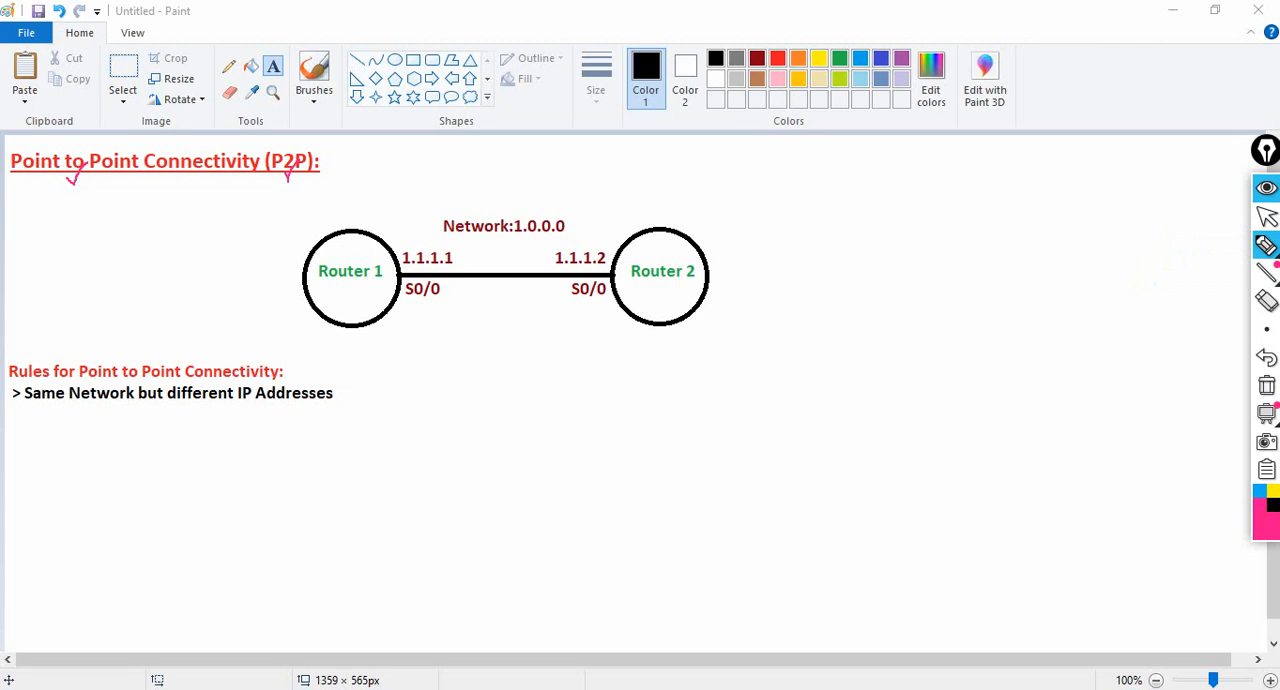
- Annotate the diagram with ticks on Router 1 and Router 2 and curved brackets at both ends of their link
drag(343, 241, 357, 228)
mouse_move(647, 238)
mouse_down()
mouse_move(655, 246)
mouse_move(664, 228)
mouse_up()
mouse_move(393, 260)
mouse_down()
mouse_move(394, 276)
mouse_move(424, 292)
mouse_up()
mouse_move(612, 242)
mouse_down()
mouse_move(630, 258)
mouse_move(612, 294)
mouse_up()
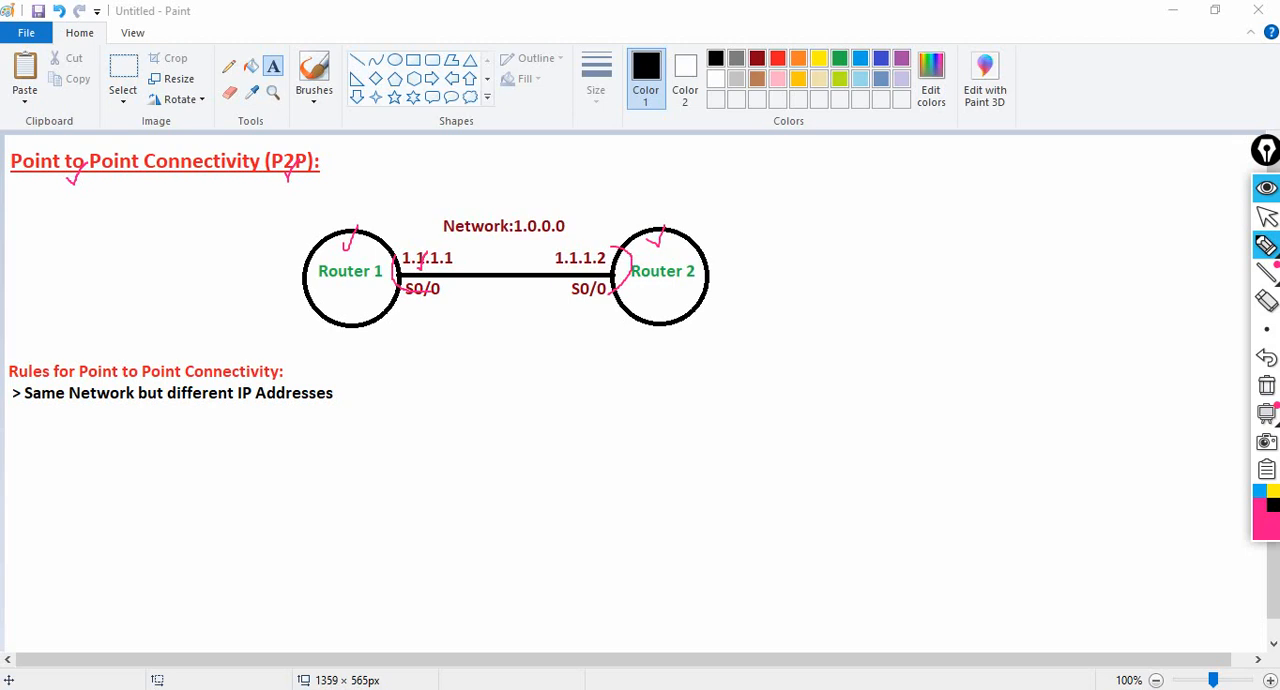
- Tick the IP addresses 1.1.1.1 and 1.1.1.2 and underline both S0/0 interface labels in the diagram
drag(557, 253, 569, 245)
drag(603, 280, 604, 264)
drag(406, 258, 416, 238)
drag(404, 302, 420, 301)
drag(594, 300, 568, 305)
drag(424, 302, 445, 291)
- Handwrite "int s0/0" below the link with an arrow to it, and add a blue interface label beside Router 2's S0/0
mouse_move(398, 341)
mouse_down()
mouse_move(404, 363)
mouse_move(424, 366)
mouse_move(444, 326)
mouse_move(446, 346)
mouse_move(454, 331)
mouse_move(482, 355)
mouse_move(527, 338)
mouse_move(542, 354)
mouse_move(553, 325)
mouse_move(537, 327)
mouse_up()
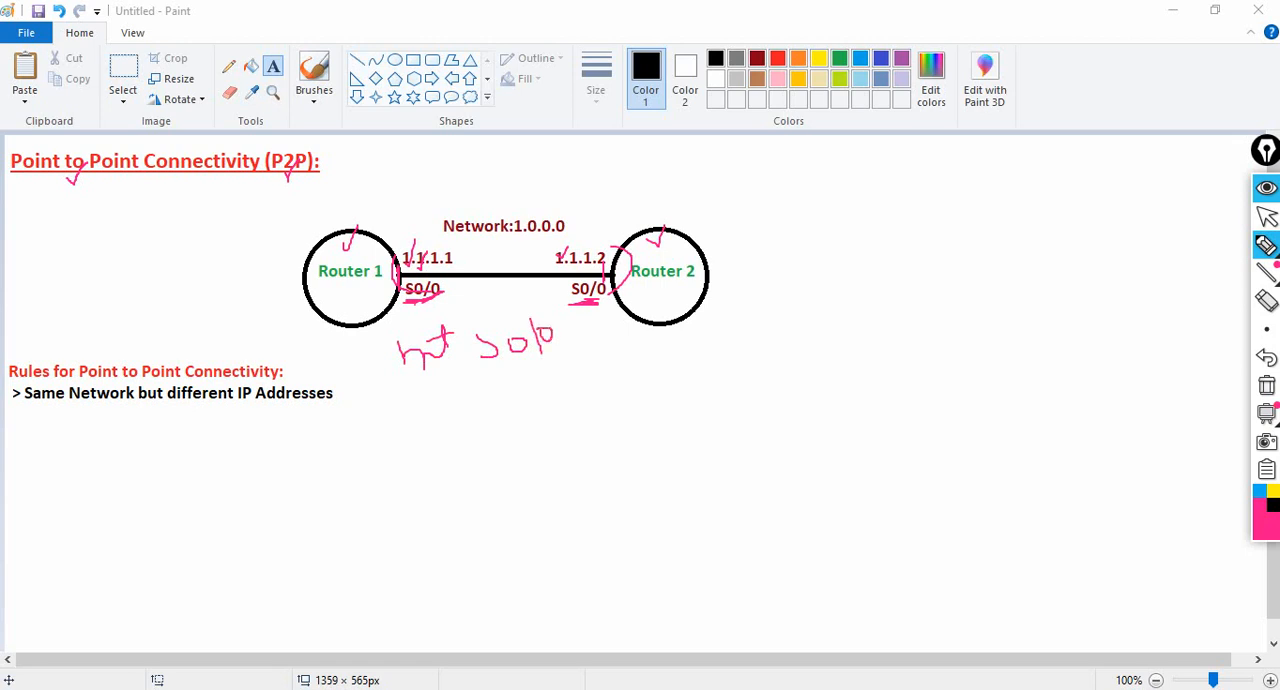
mouse_move(515, 384)
mouse_down()
mouse_move(507, 352)
mouse_move(505, 370)
mouse_move(524, 360)
mouse_up()
click(1260, 491)
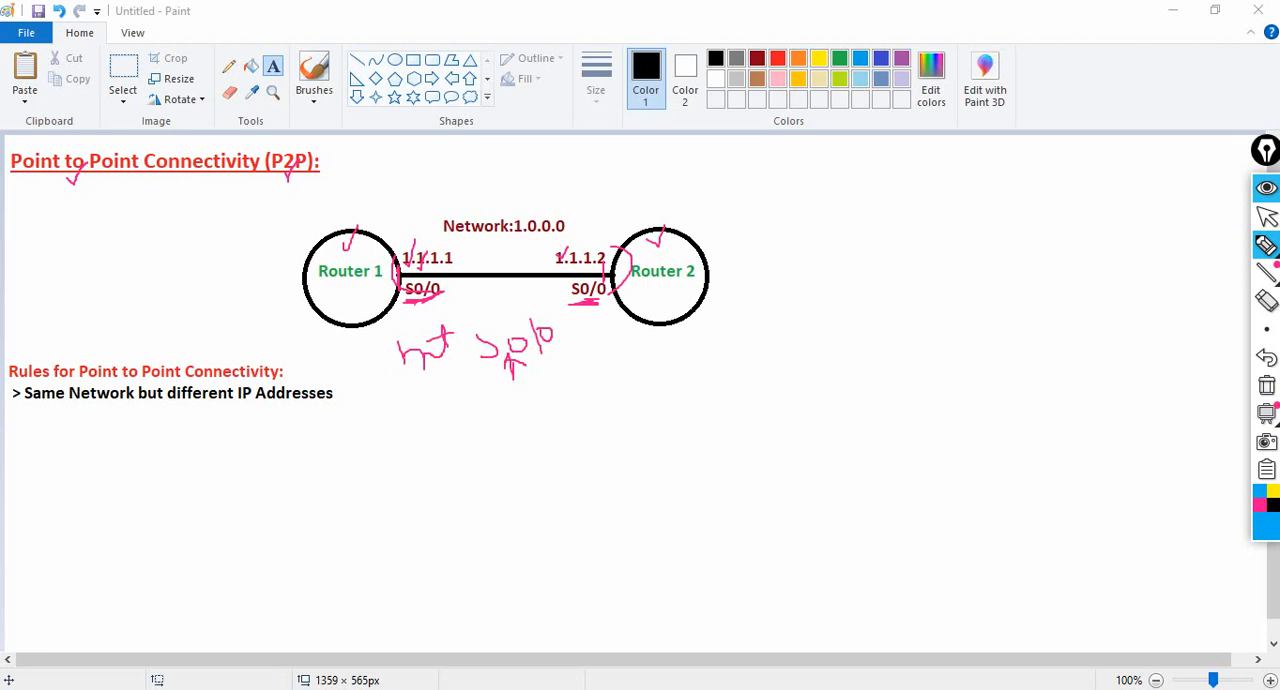
mouse_move(414, 304)
mouse_down()
mouse_move(448, 289)
mouse_move(413, 305)
mouse_up()
mouse_move(540, 290)
mouse_down()
mouse_move(552, 301)
mouse_move(563, 288)
mouse_move(551, 286)
mouse_move(559, 301)
mouse_up()
- Mark both interface ends in blue and underline "Same Network", "different IP" and the first octet of network 1.0.0.0
drag(419, 304, 432, 300)
drag(556, 263, 541, 298)
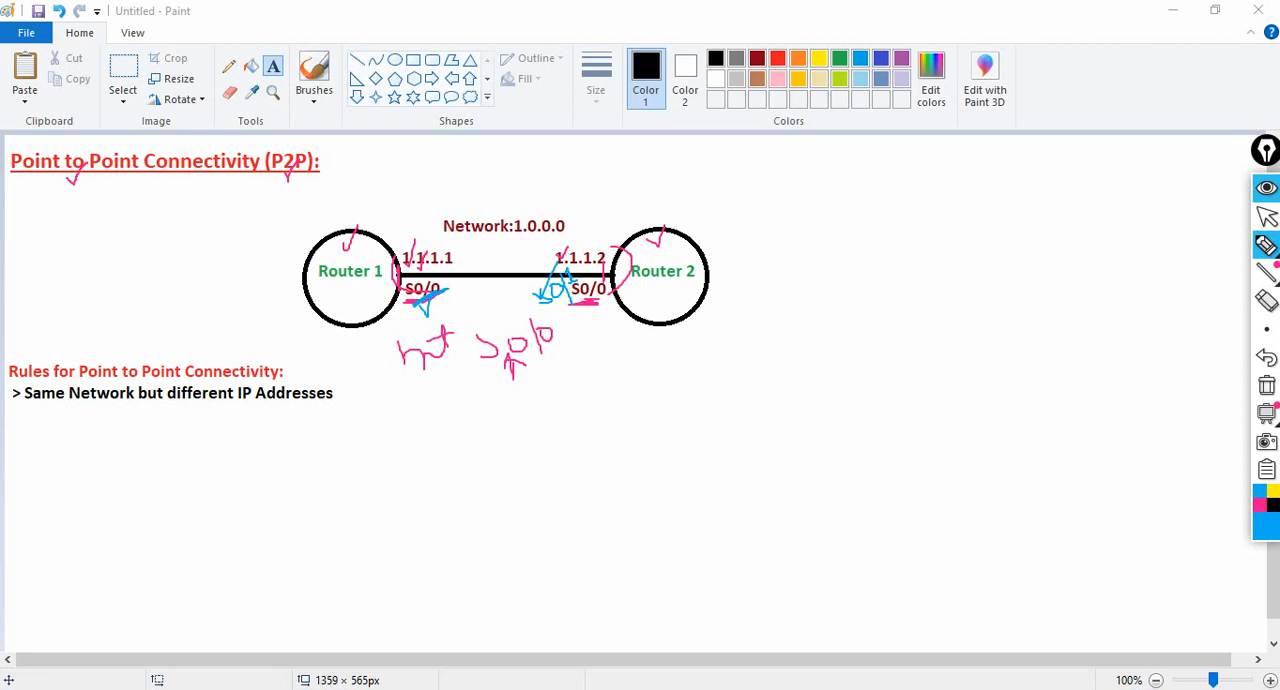
drag(50, 407, 69, 407)
drag(398, 308, 417, 281)
drag(571, 287, 584, 273)
- Sketch two linked routers below the diagram with 1.1.1.1 and an address from a different network, underline their first octets and cross the link
mouse_move(642, 410)
mouse_down()
mouse_move(630, 453)
mouse_move(650, 412)
mouse_move(732, 406)
mouse_move(738, 424)
mouse_move(766, 396)
mouse_move(746, 385)
mouse_up()
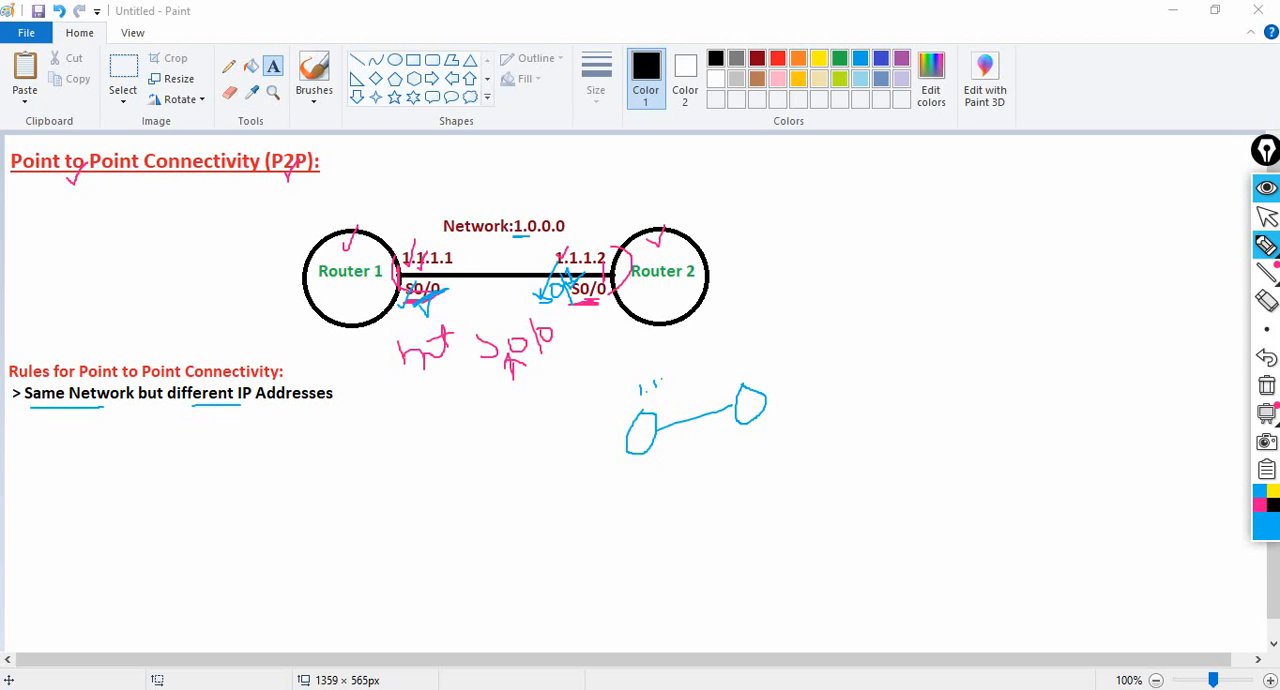
drag(668, 368, 667, 383)
drag(703, 447, 716, 460)
mouse_move(755, 437)
mouse_down()
mouse_move(755, 450)
mouse_move(774, 441)
mouse_up()
drag(704, 476, 722, 469)
drag(620, 380, 630, 375)
mouse_move(668, 419)
mouse_down()
mouse_move(704, 392)
mouse_move(686, 444)
mouse_up()
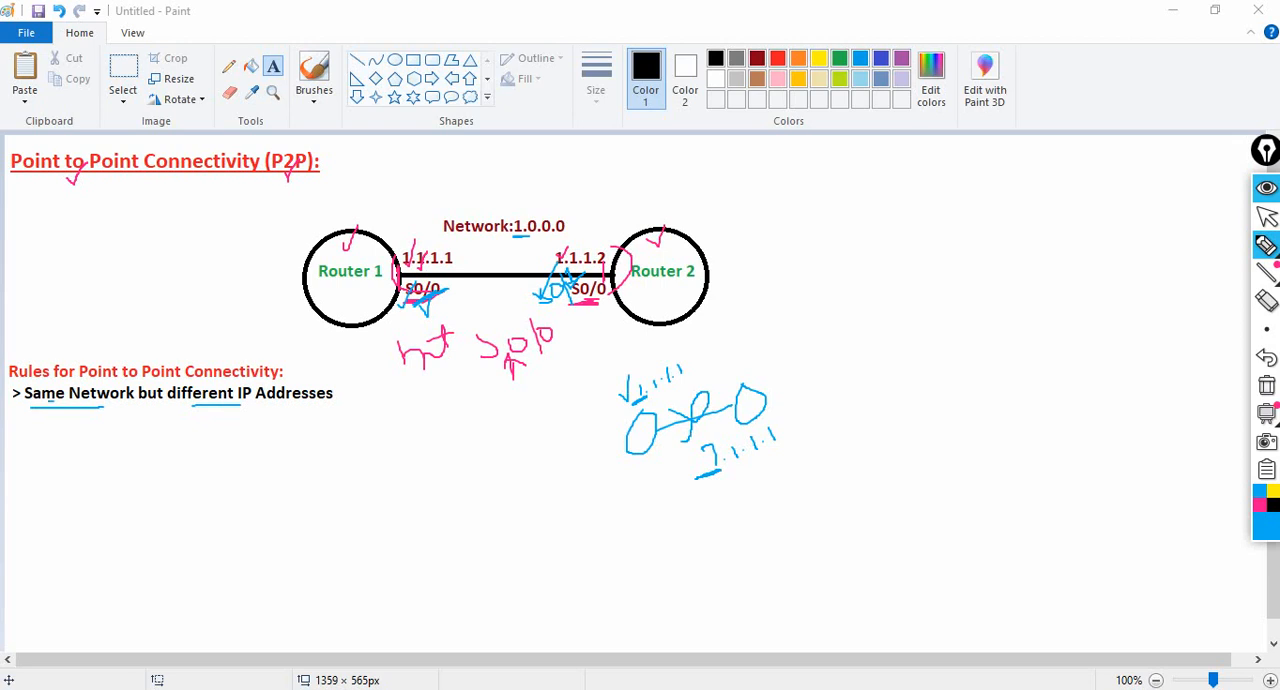
- Underline the rule again, handwrite 1.1.1.1 above Router 2's side, draw a double-headed arrow over the network label and tick both IP addresses
drag(52, 403, 72, 400)
drag(188, 408, 216, 408)
mouse_move(584, 199)
mouse_down()
mouse_move(591, 214)
mouse_move(657, 169)
mouse_up()
mouse_move(432, 220)
mouse_down()
mouse_move(476, 180)
mouse_move(553, 179)
mouse_up()
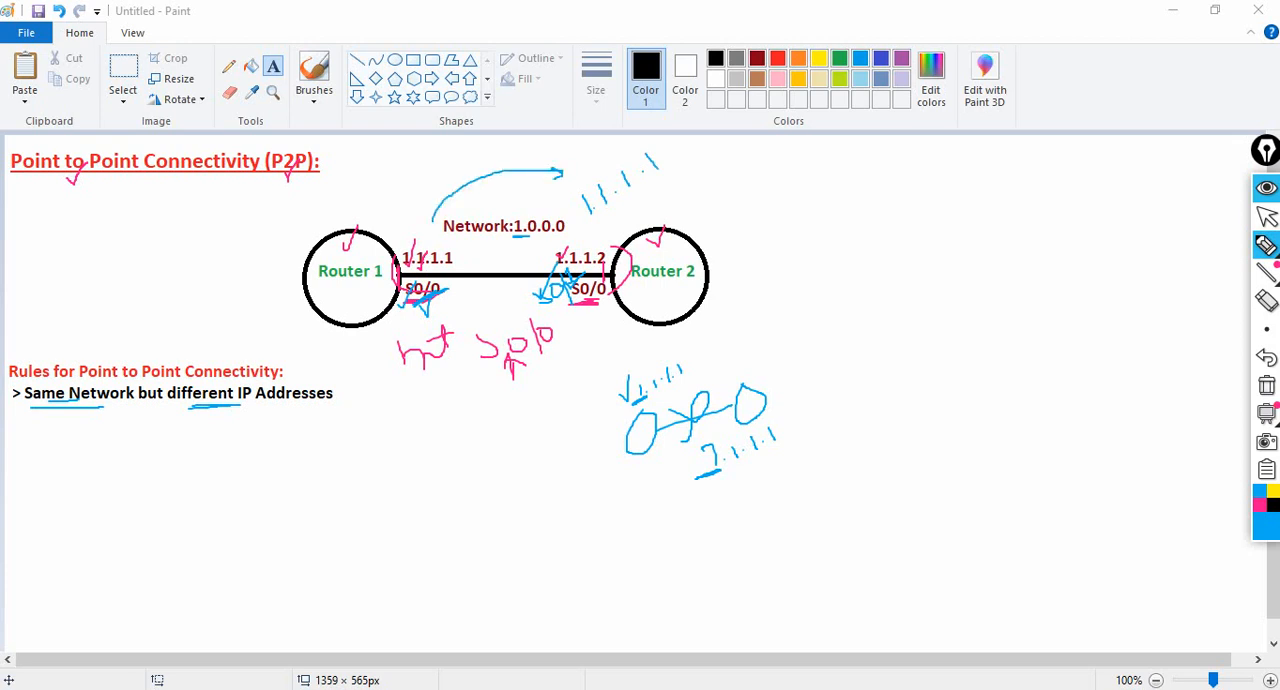
drag(434, 213, 423, 225)
drag(396, 260, 411, 245)
drag(596, 259, 607, 243)
- Launch Cisco Packet Tracer and clear all pen annotations from the screen
click(1266, 216)
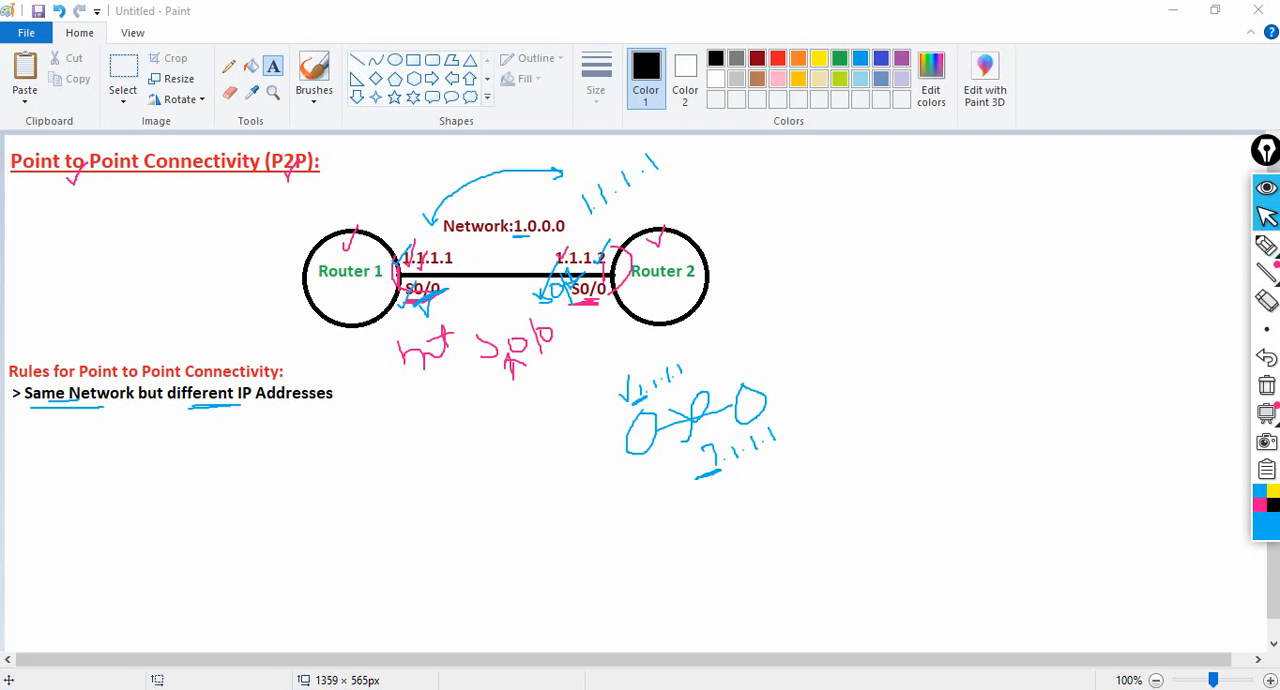
key(super)
text(packet)
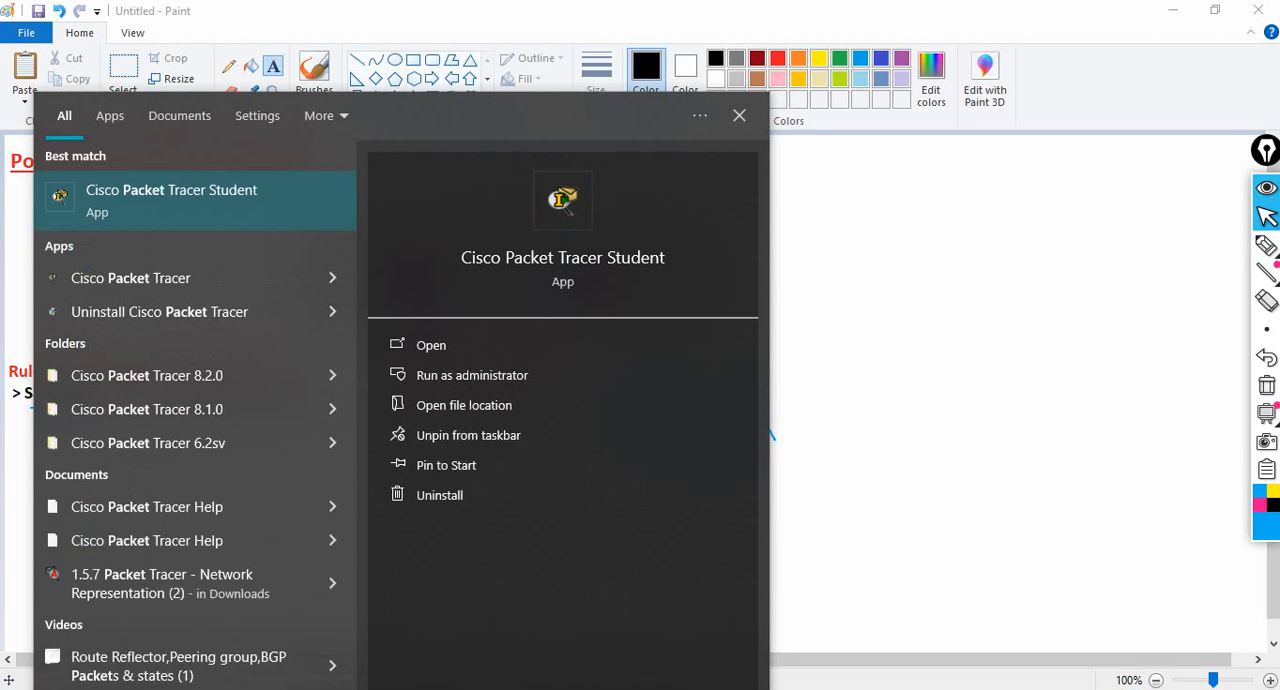
key(Return)
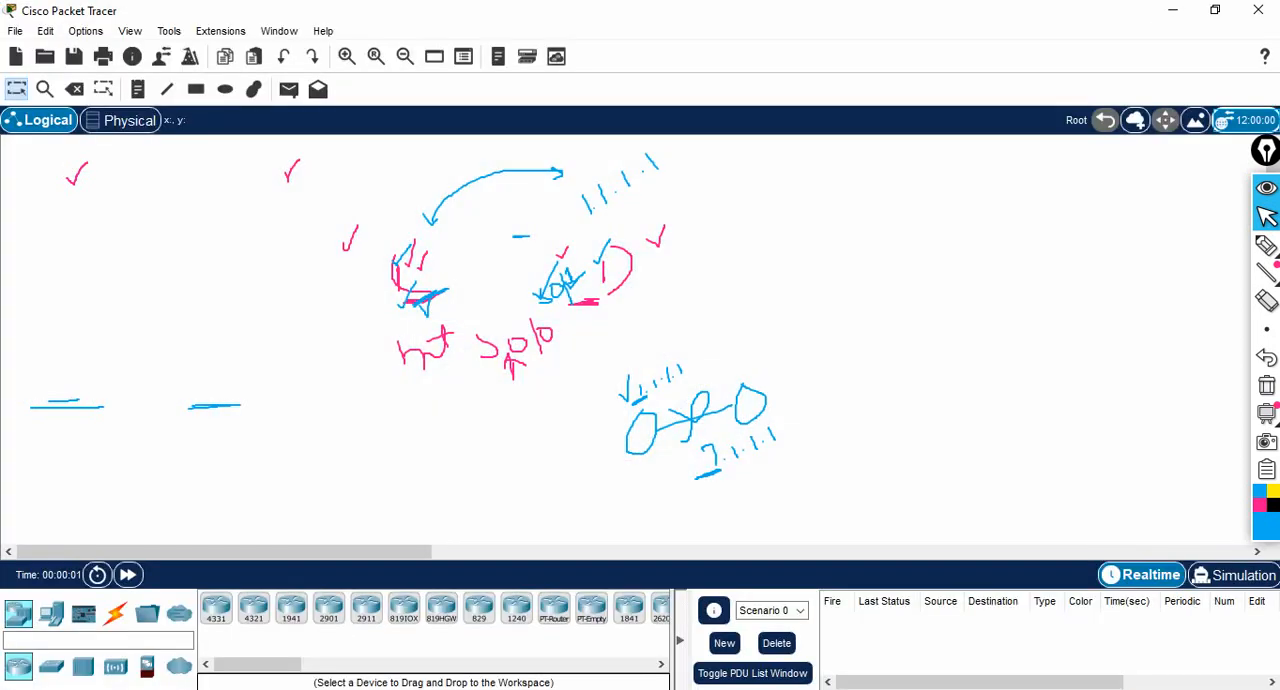
click(1267, 385)
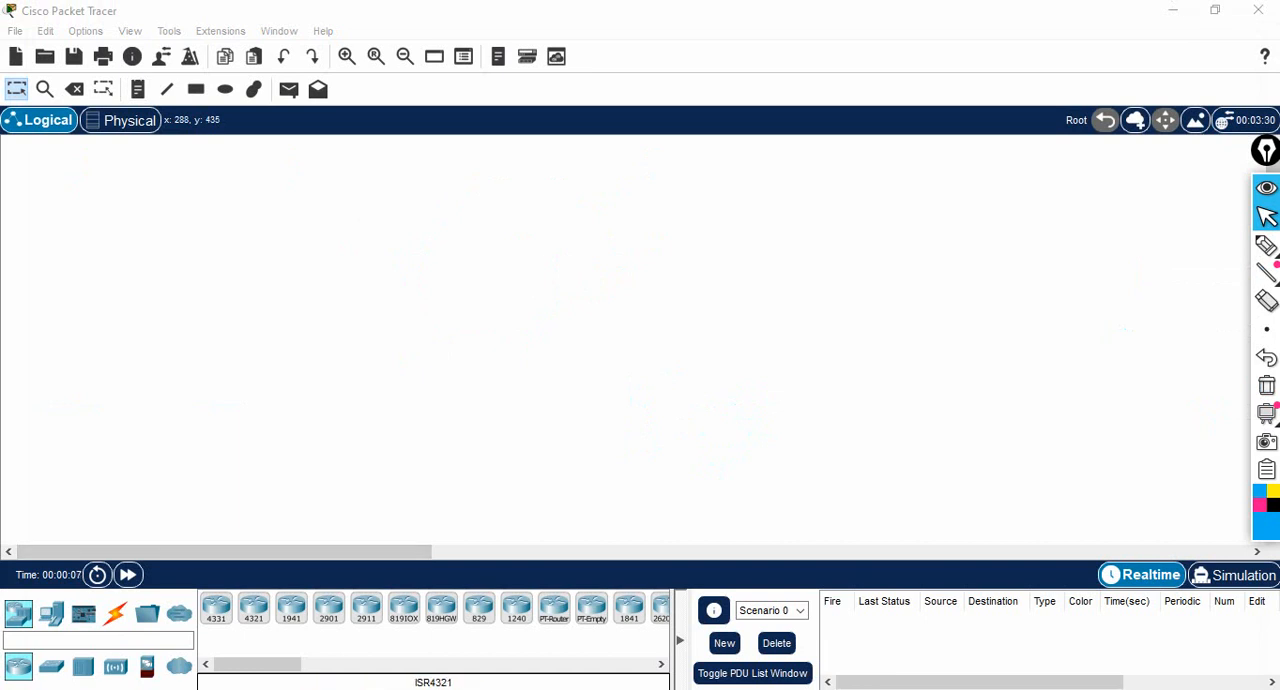
- Place two 2620XM routers side by side in the logical workspace
drag(258, 664, 288, 664)
click(507, 607)
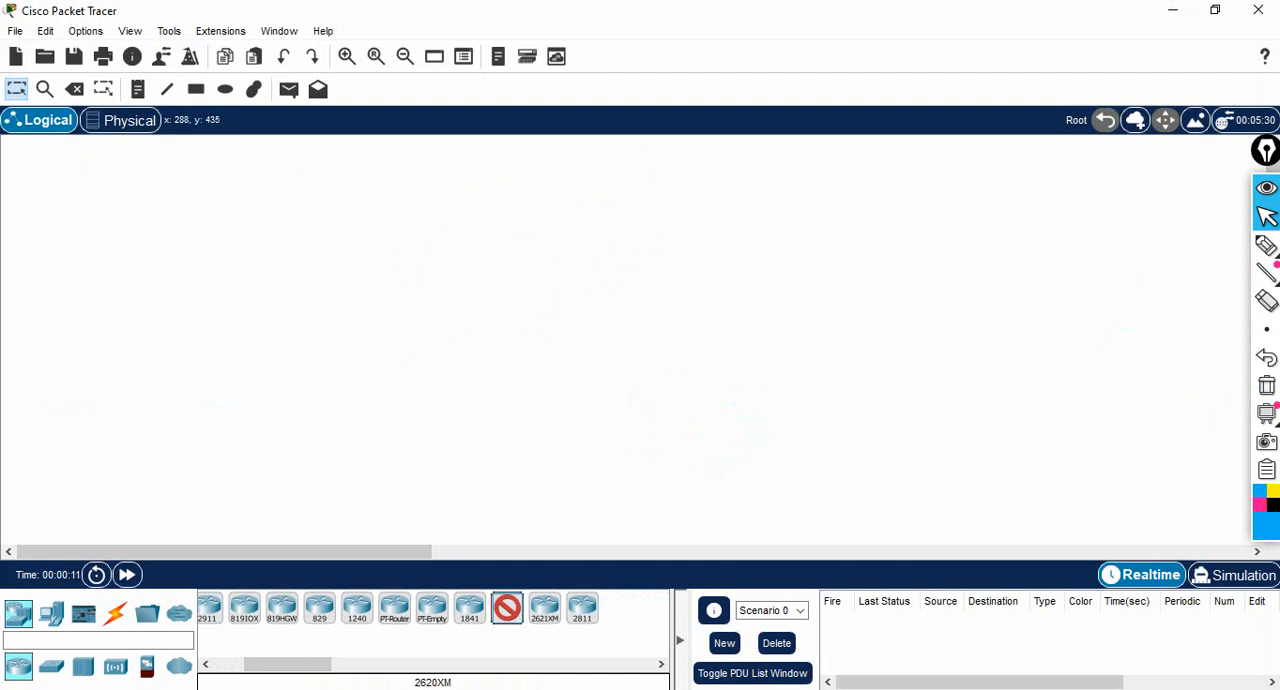
click(327, 257)
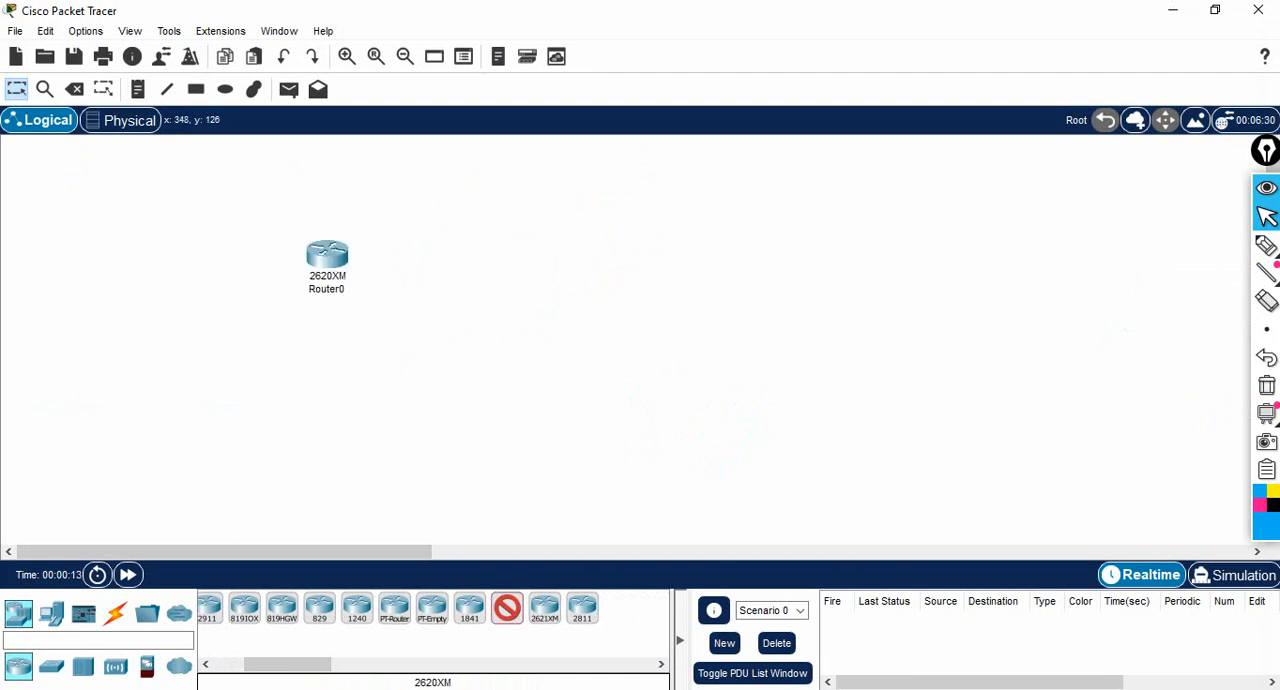
click(635, 257)
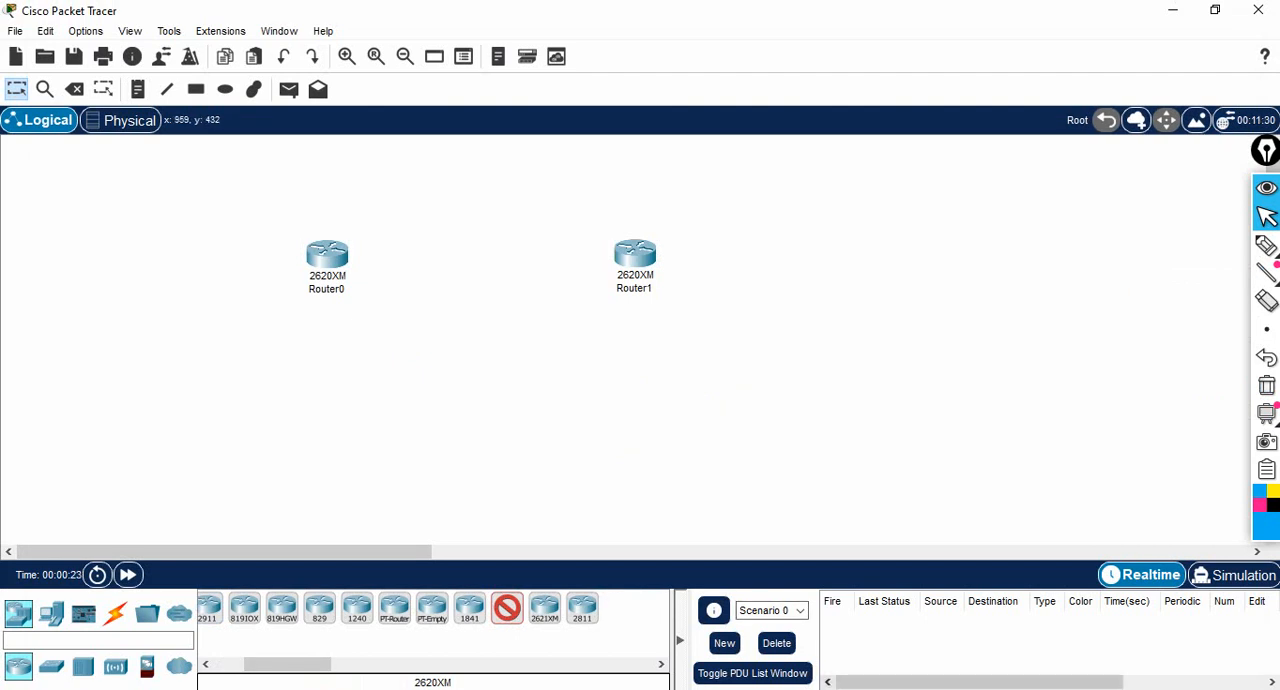
- Switch to Paint, sketch a zigzag serial line over the link between Router 1 and Router 2, and return to Packet Tracer
key(alt+Tab)
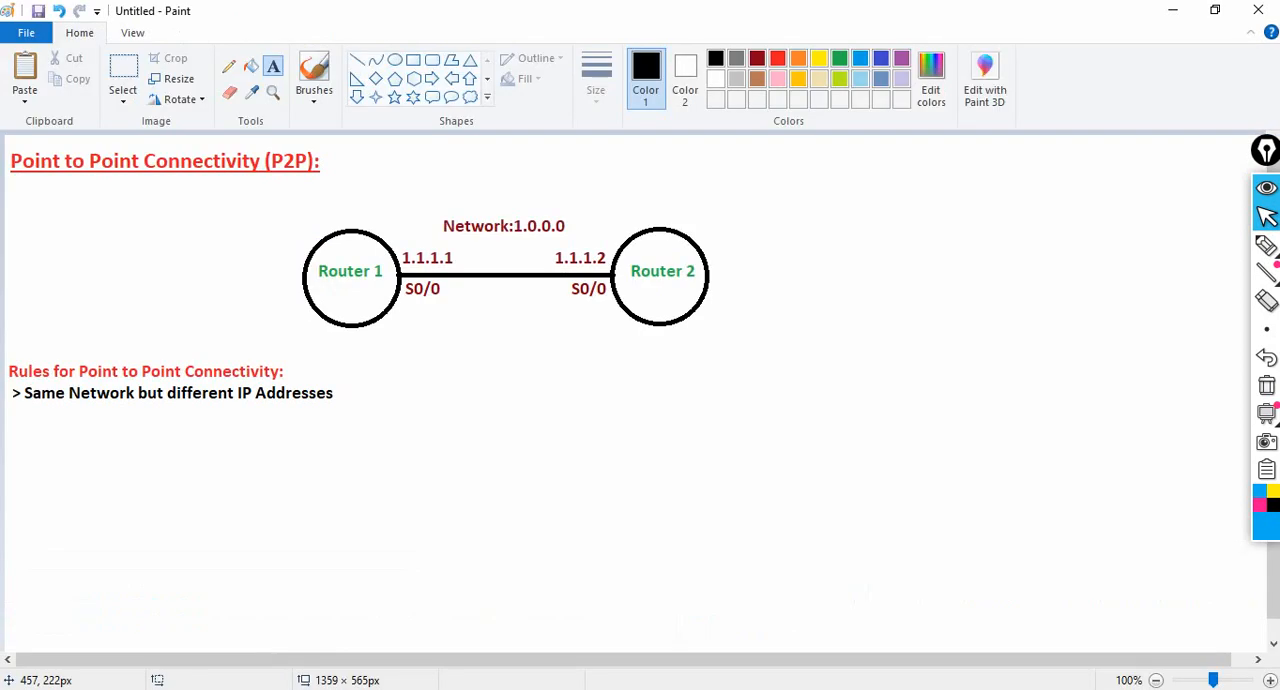
click(1267, 246)
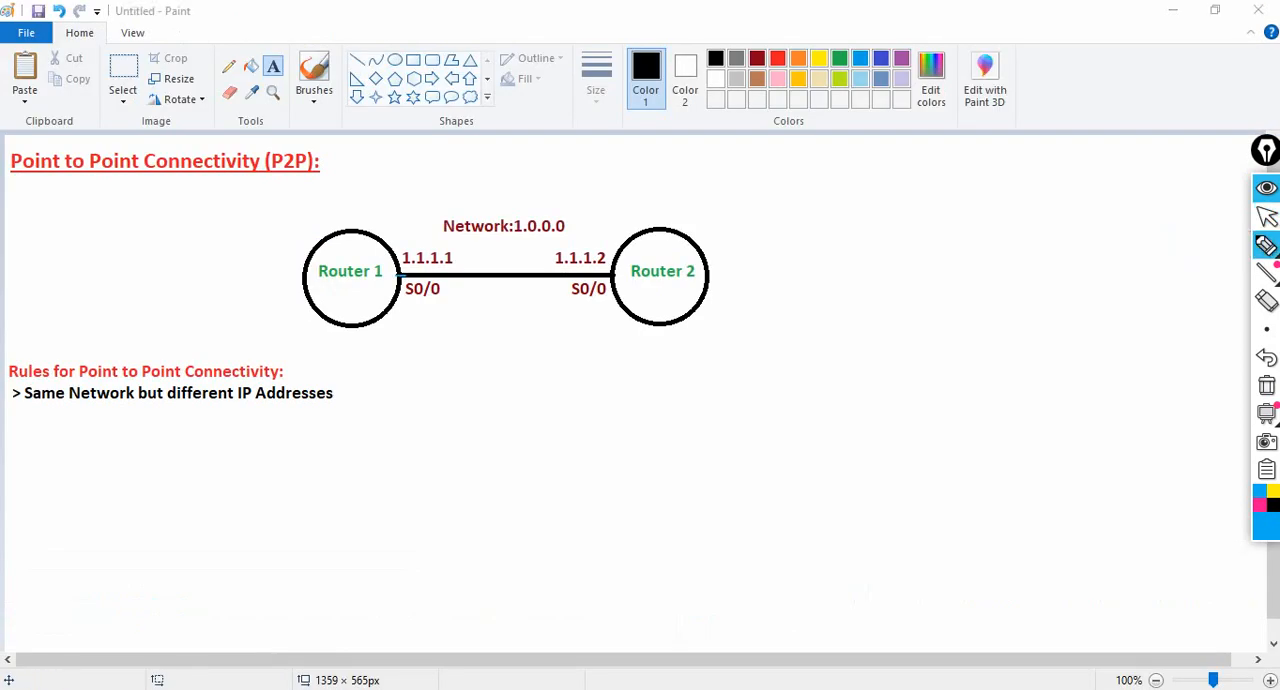
mouse_move(400, 275)
mouse_down()
mouse_move(458, 271)
mouse_move(443, 296)
mouse_move(600, 279)
mouse_up()
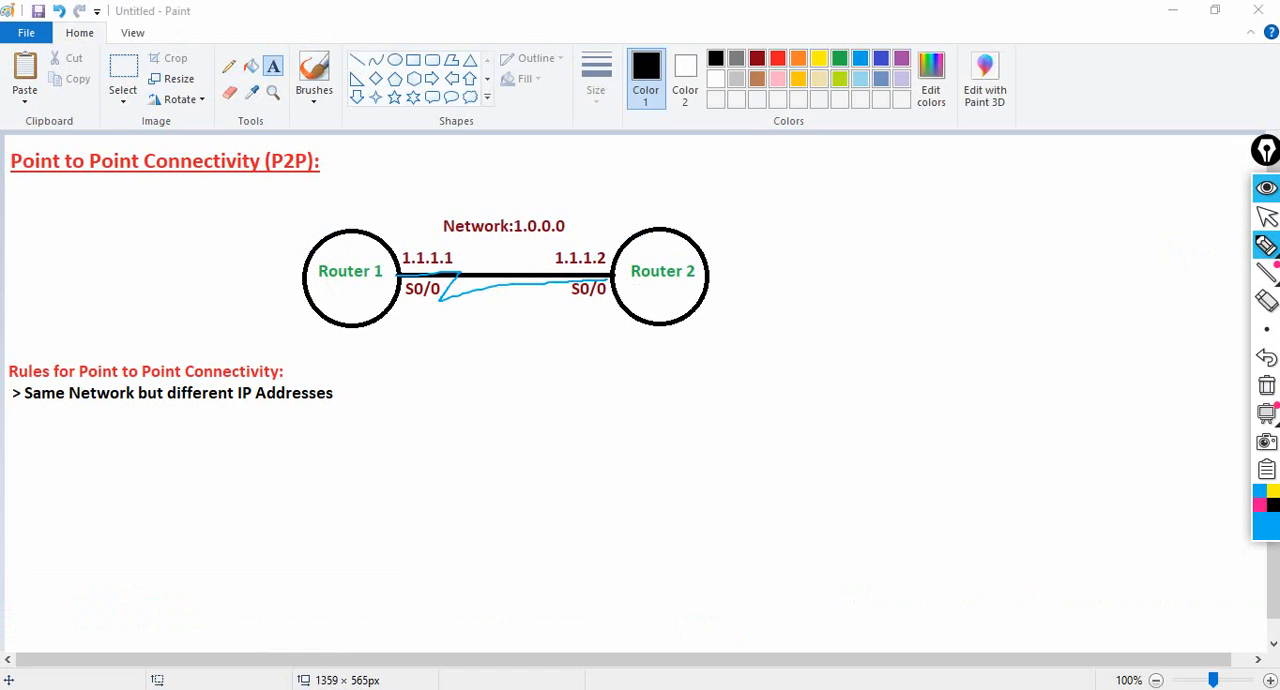
click(1267, 217)
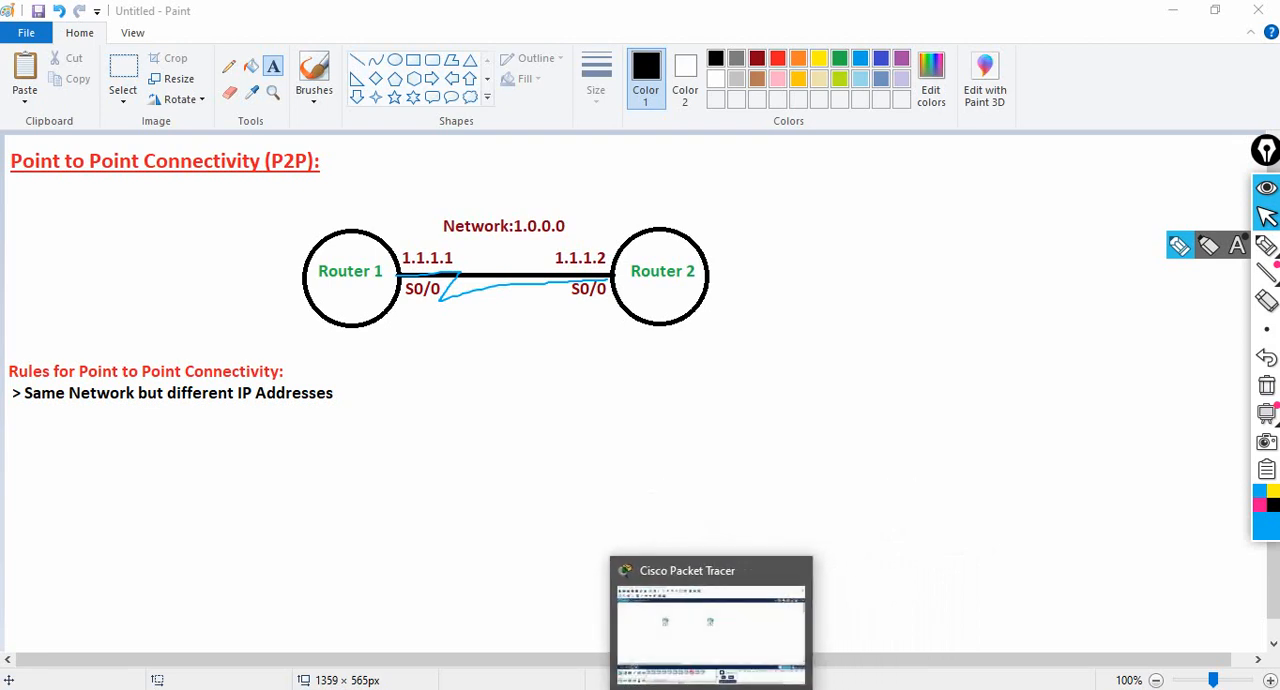
click(713, 688)
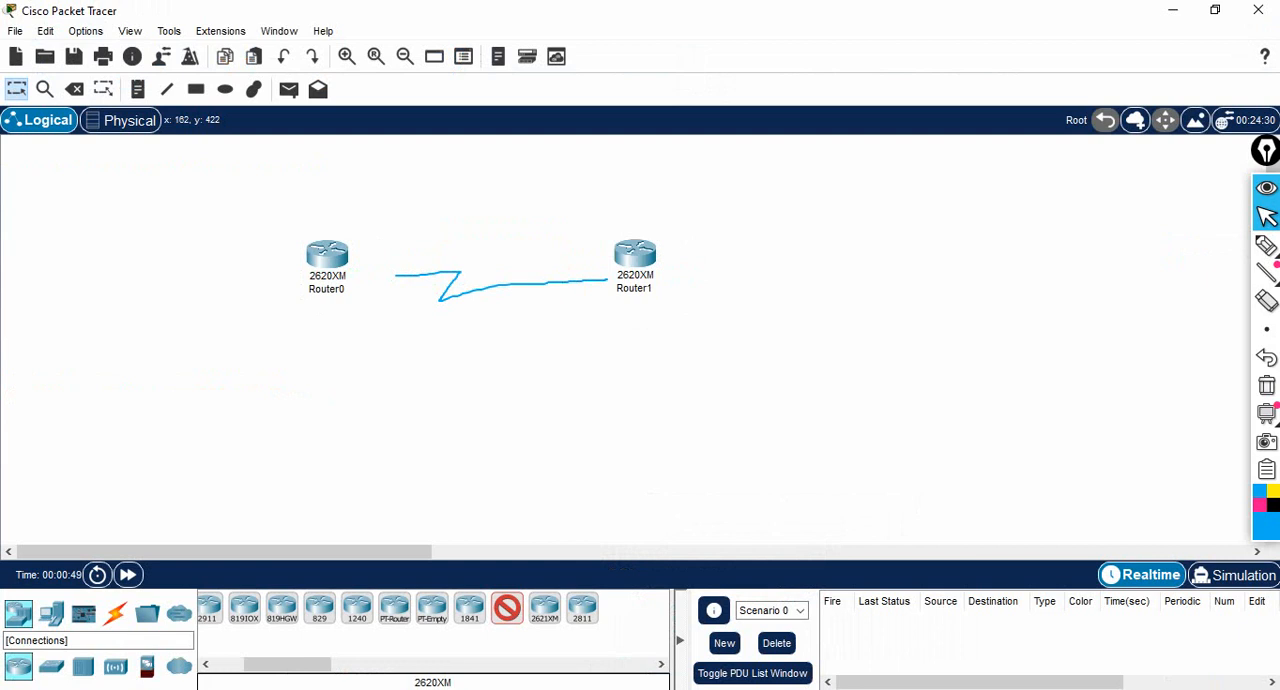
- Clear the pen annotation, connect Router0 to Router1 with the automatic connection type, and delete that link
click(114, 613)
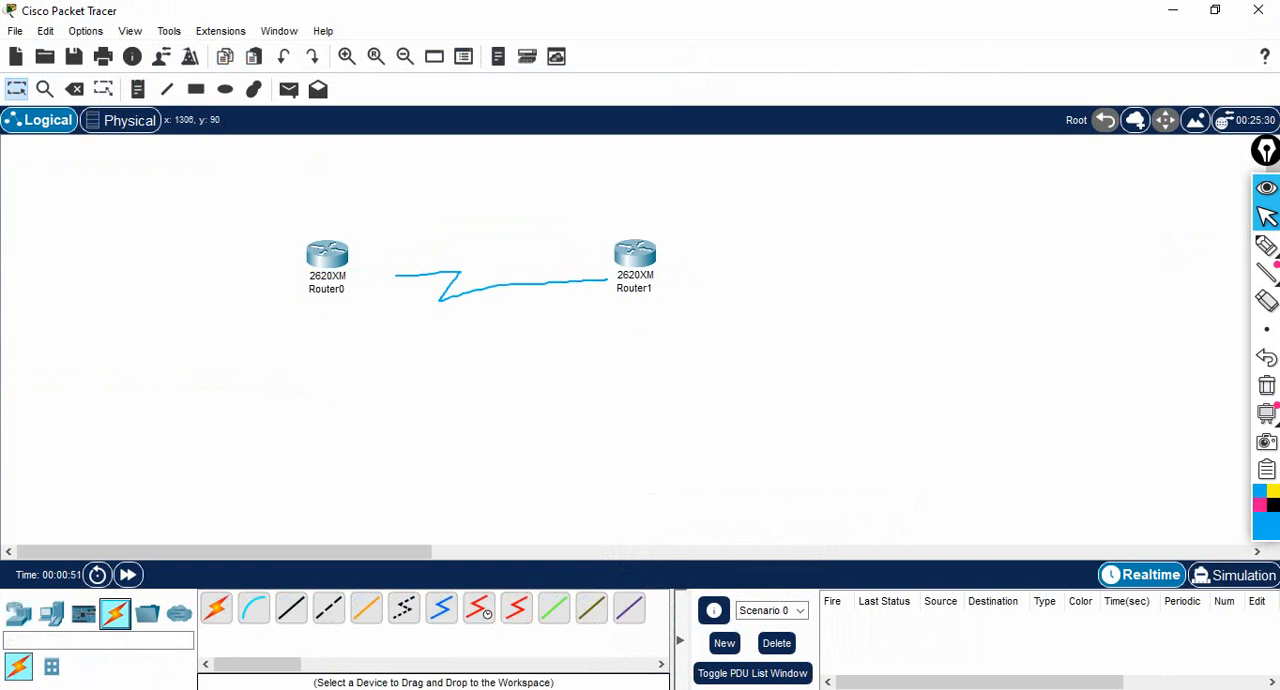
click(1267, 386)
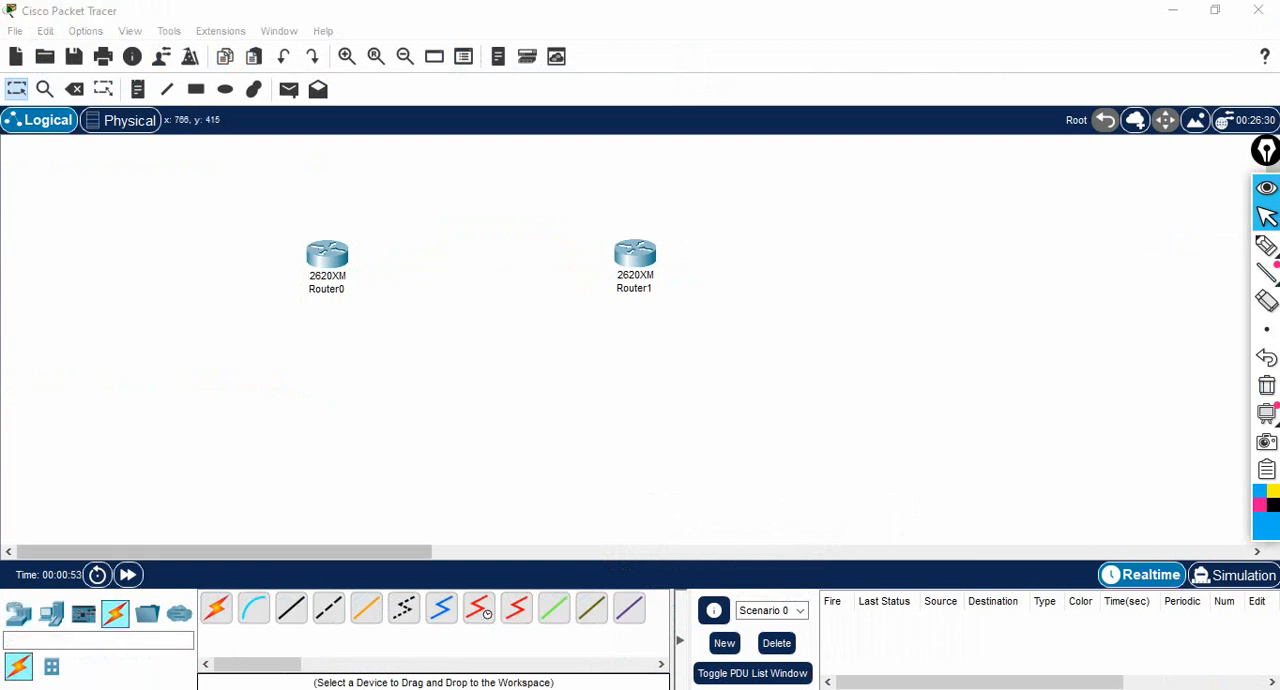
click(216, 608)
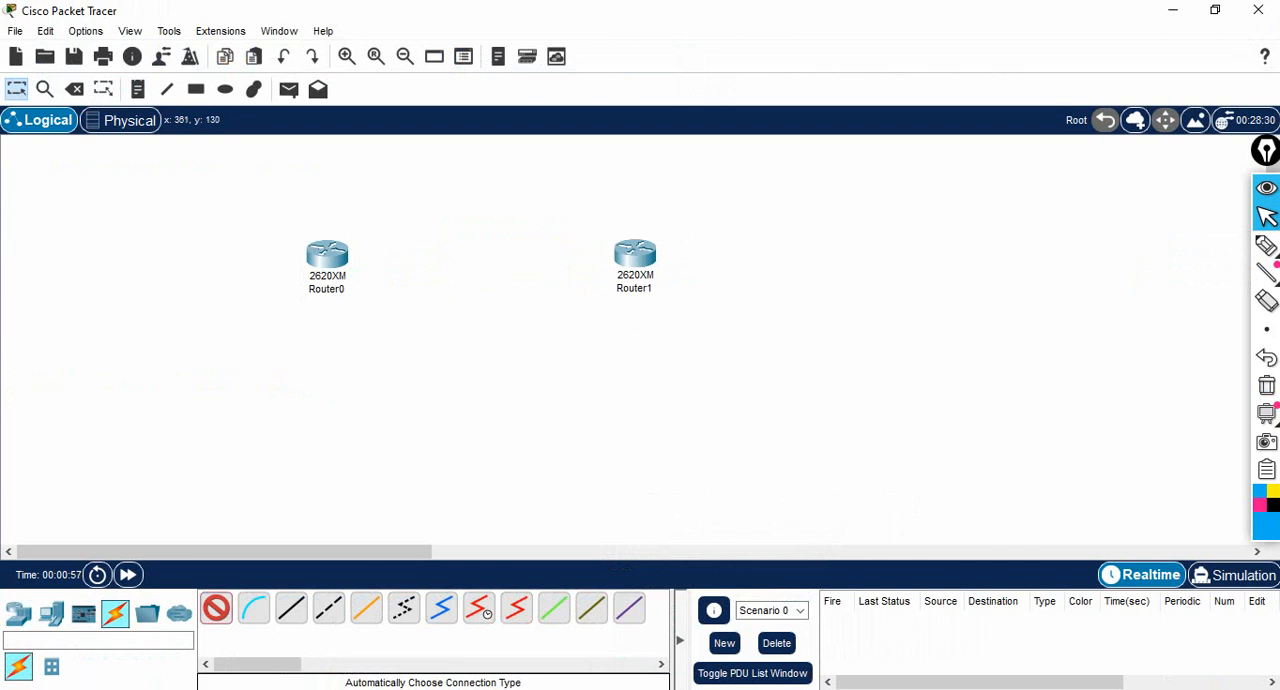
click(327, 258)
click(637, 255)
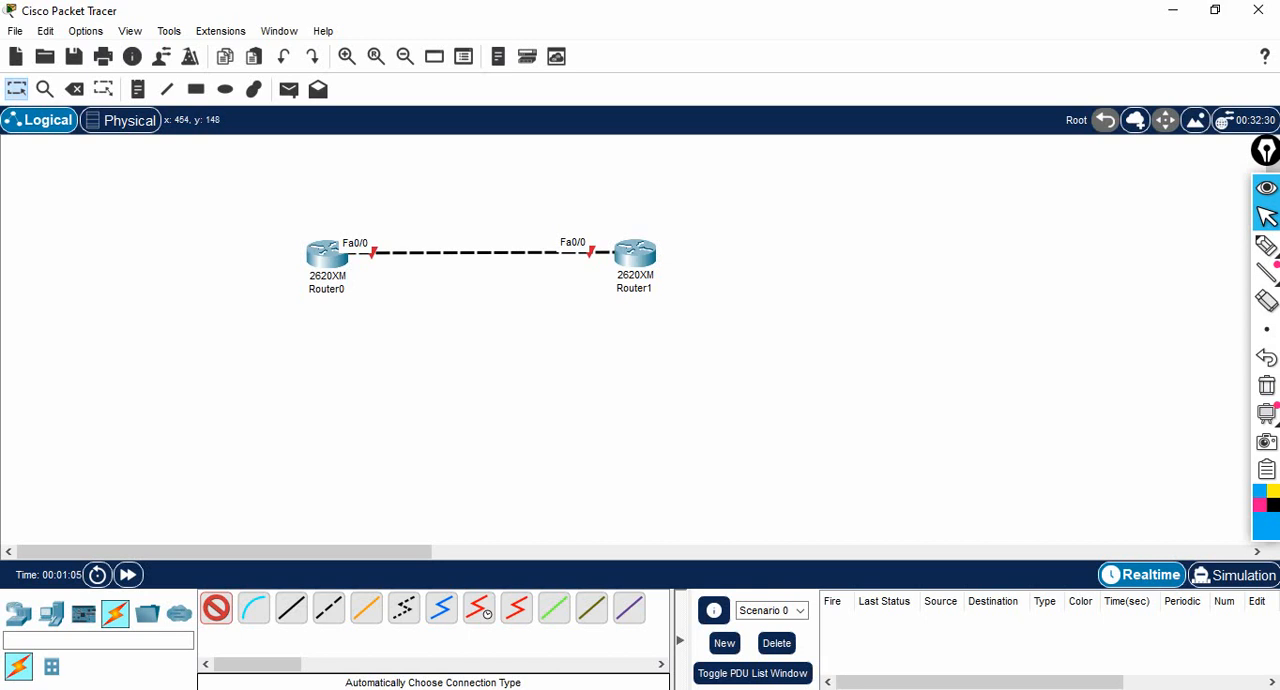
click(74, 89)
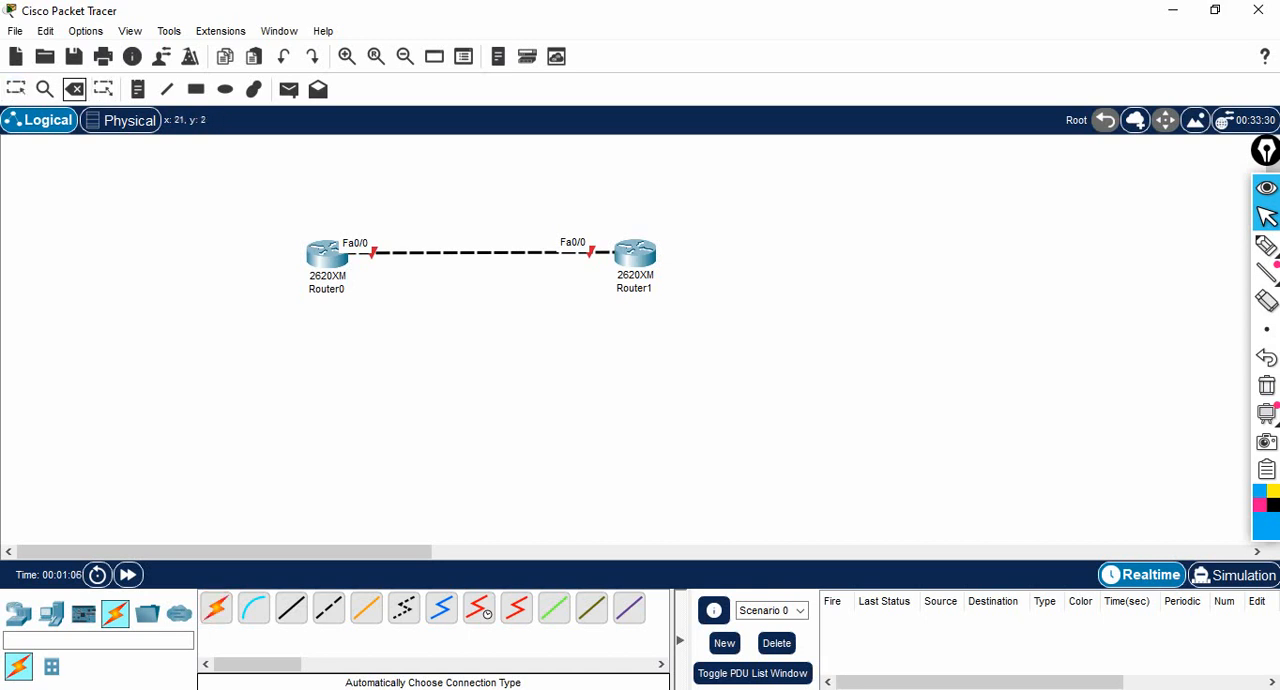
click(512, 253)
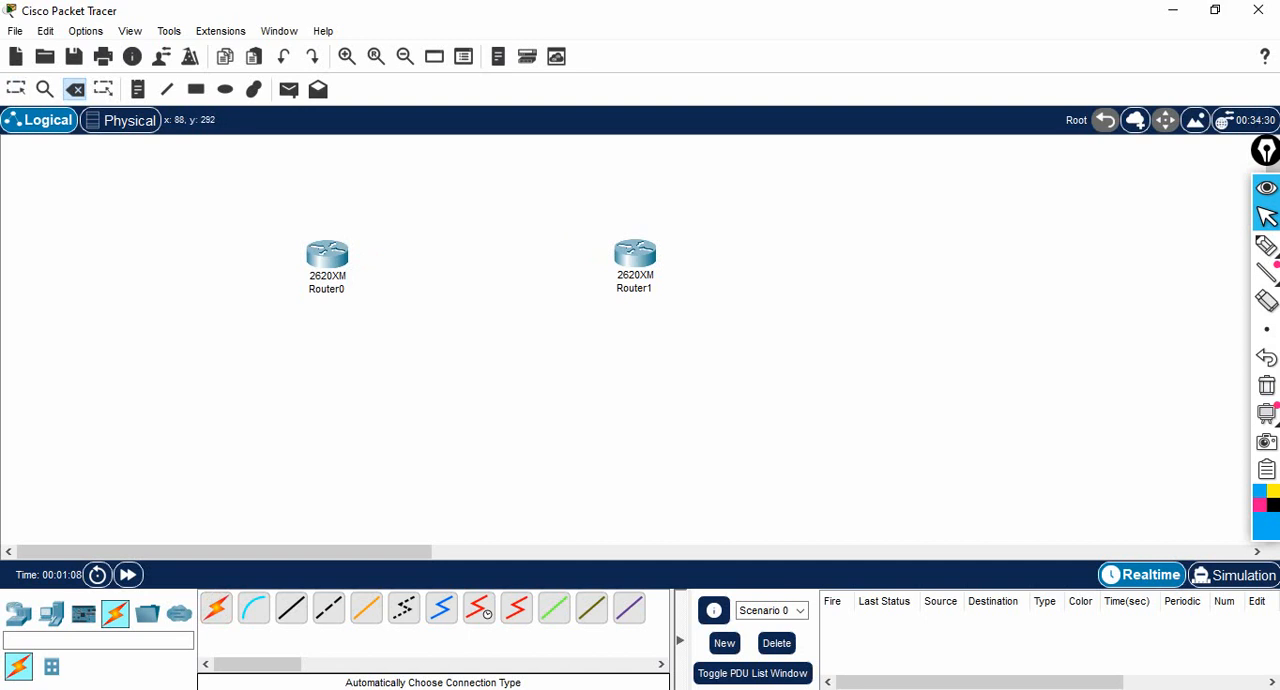
- Try to start a cable from Router0 with the automatic and Serial DTE connection types
click(216, 607)
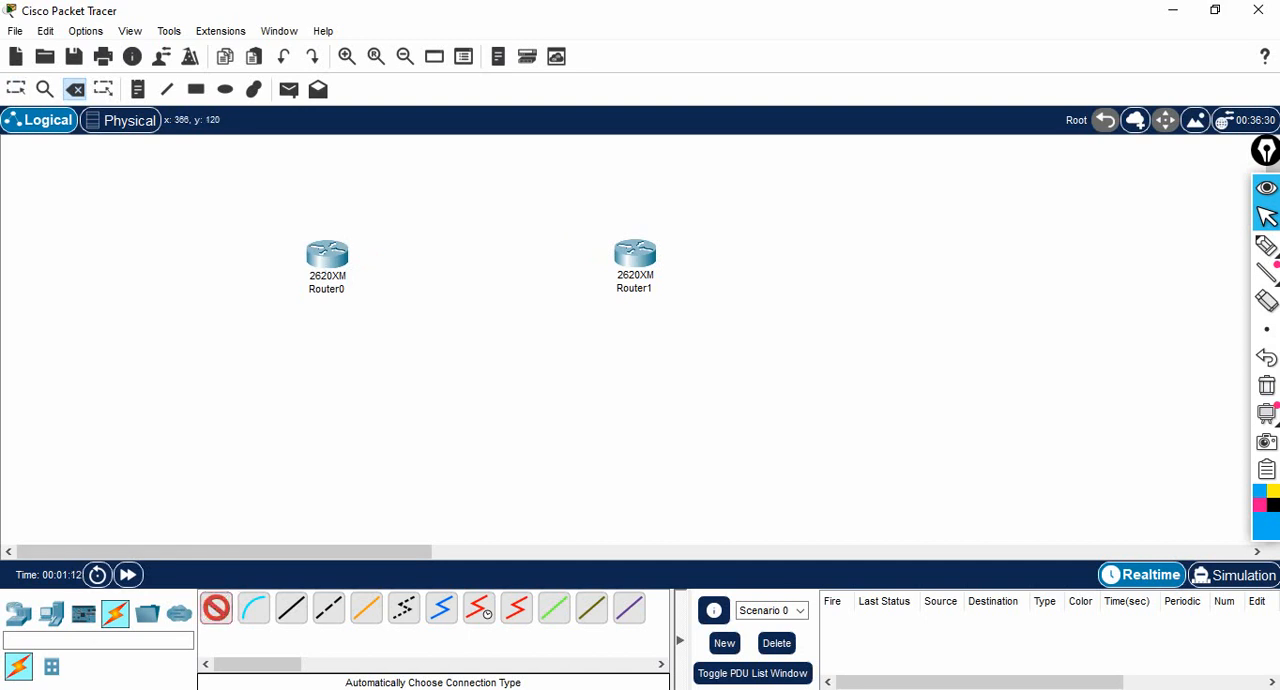
mouse_move(330, 258)
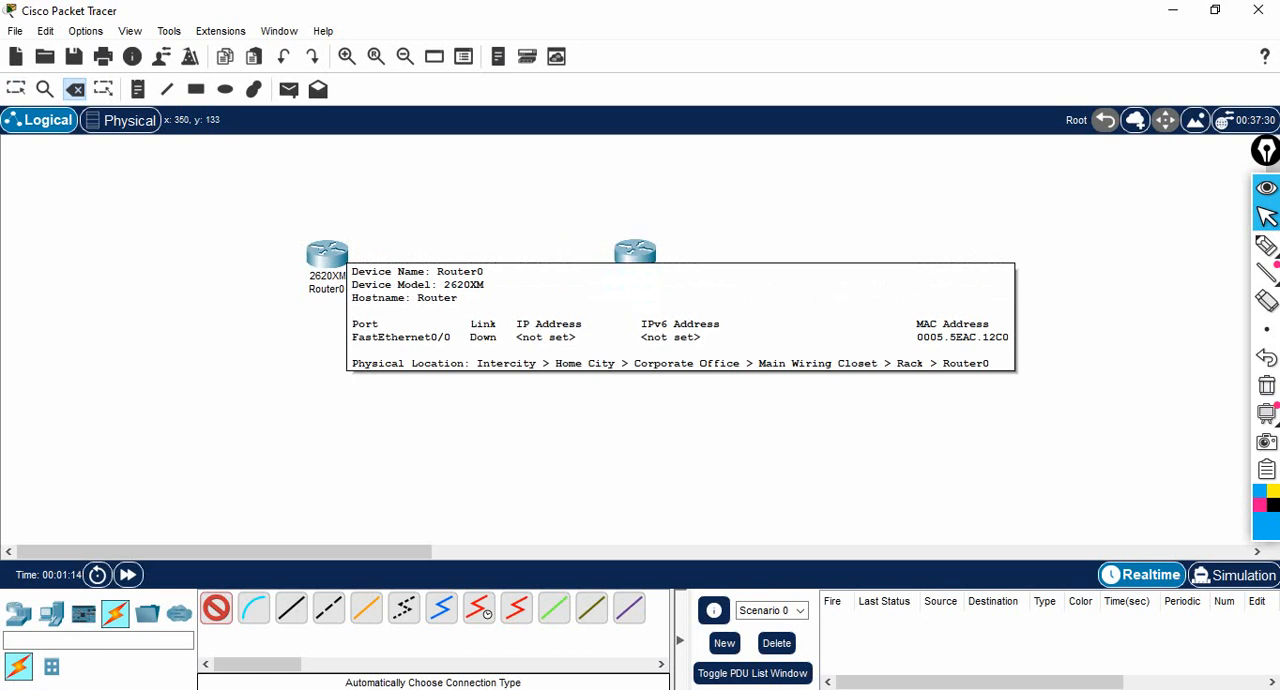
click(325, 262)
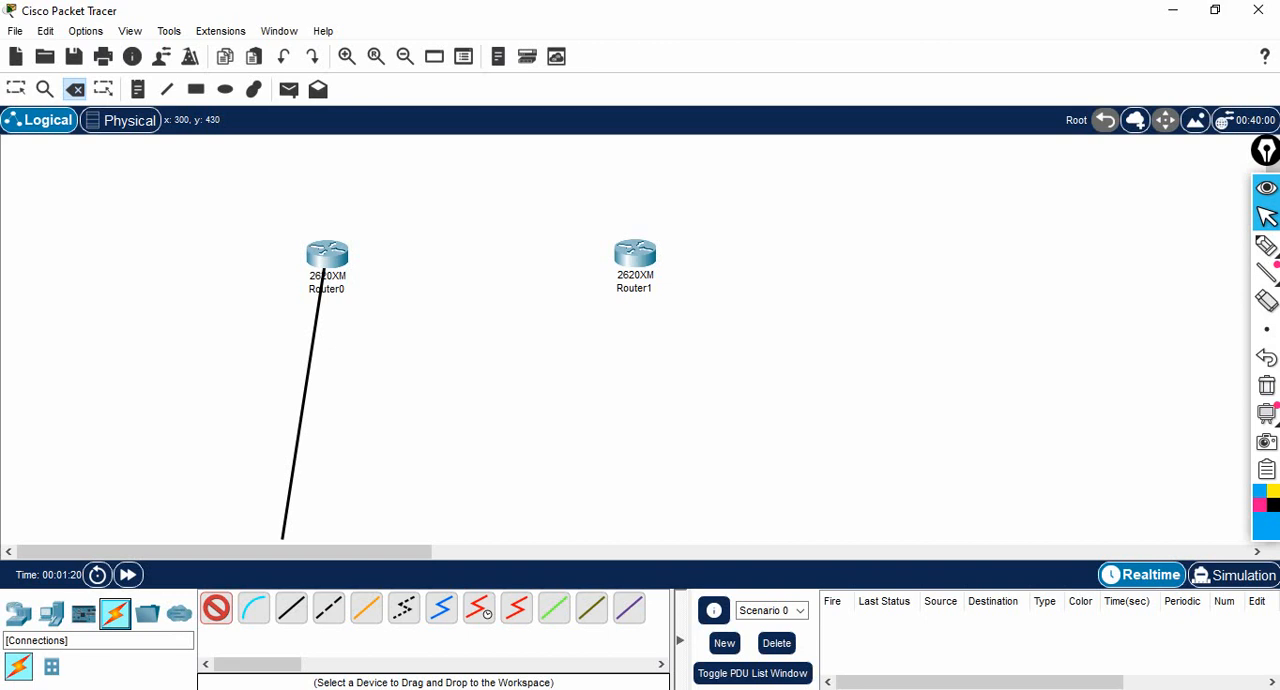
click(335, 258)
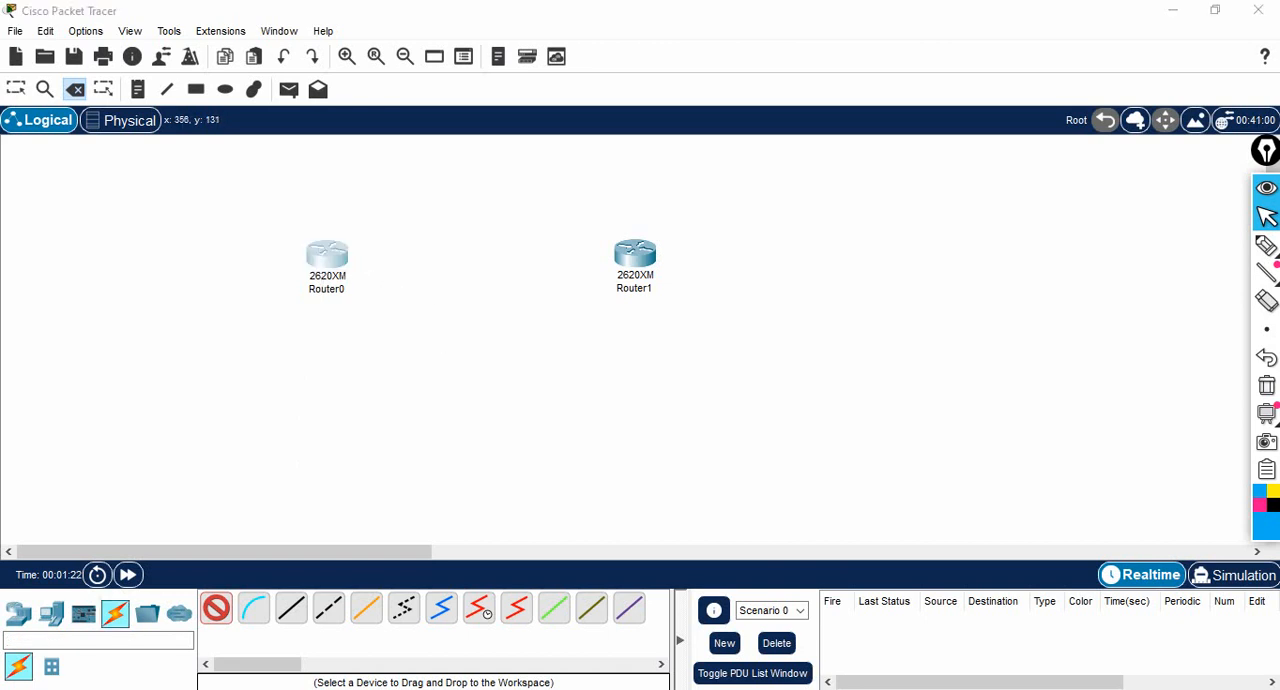
click(728, 378)
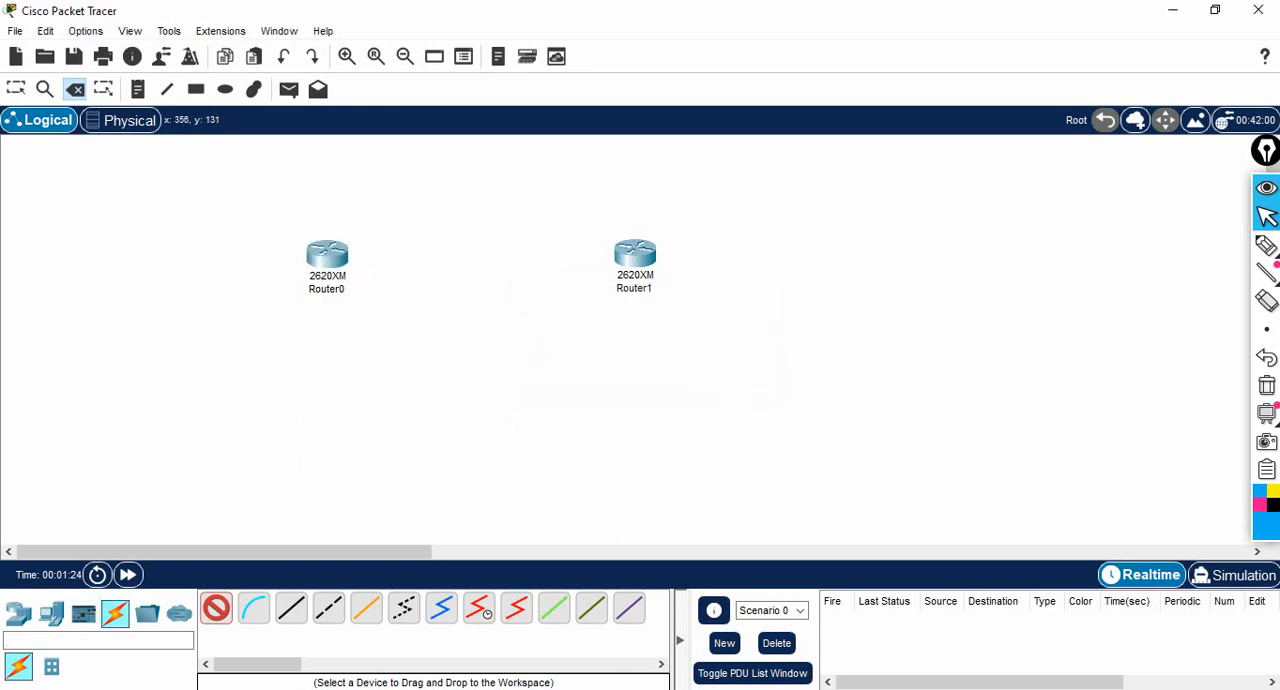
click(320, 245)
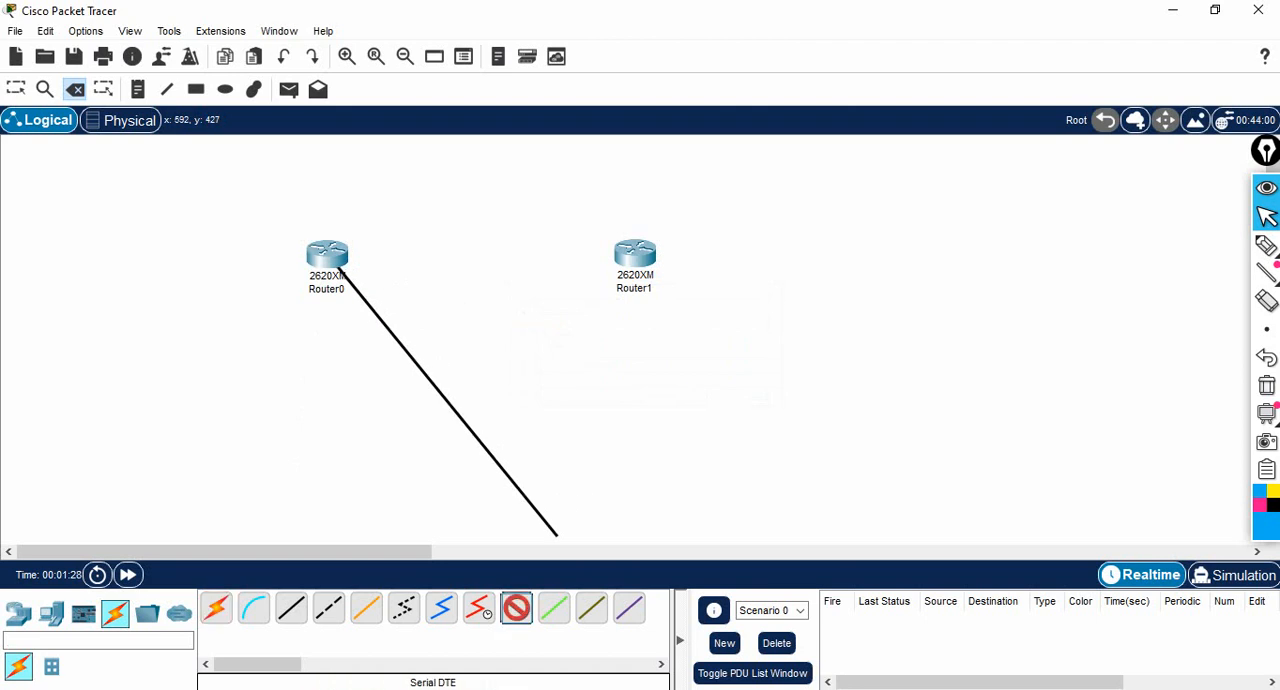
click(327, 252)
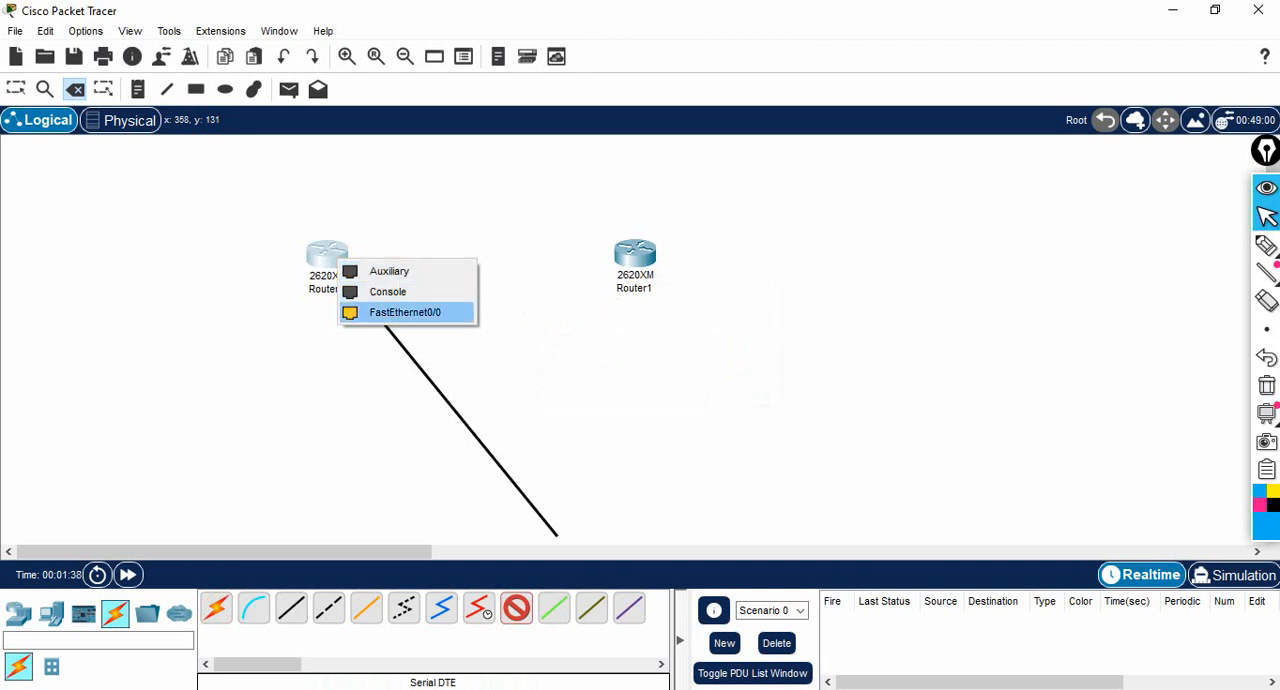
click(405, 312)
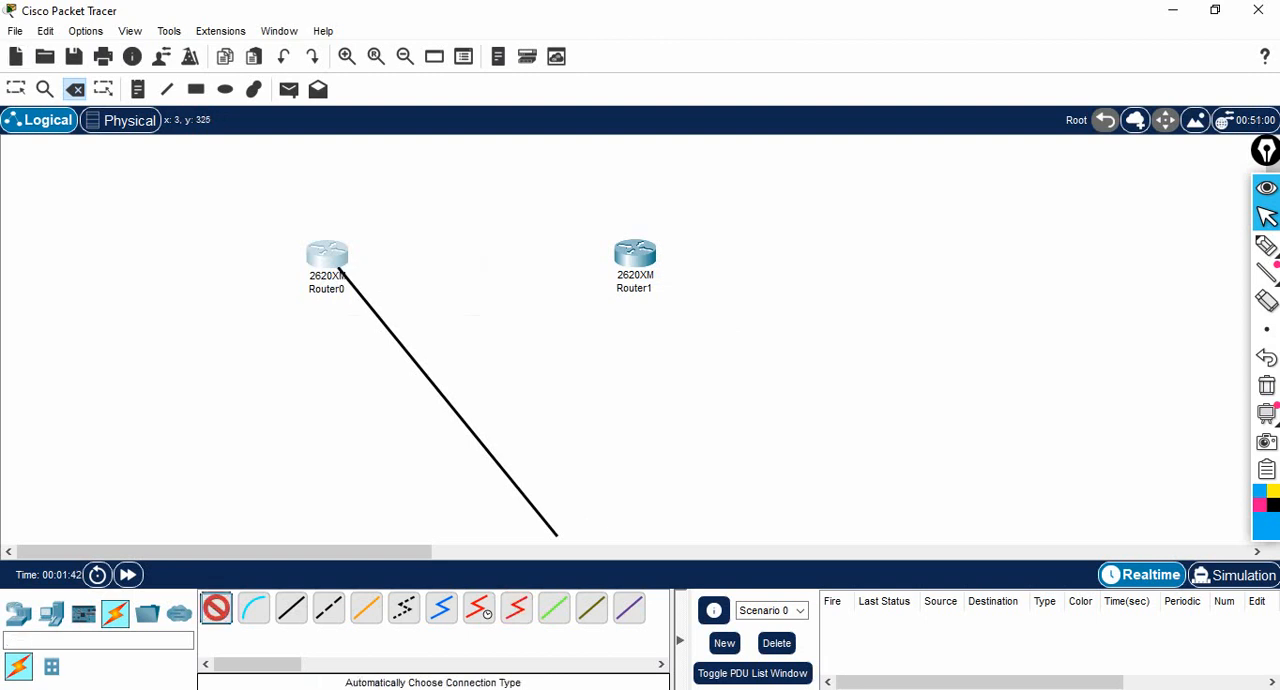
- Cancel the pending cable, open Router0's physical device view, and try to insert a WIC-2T module while the router is powered on
click(16, 89)
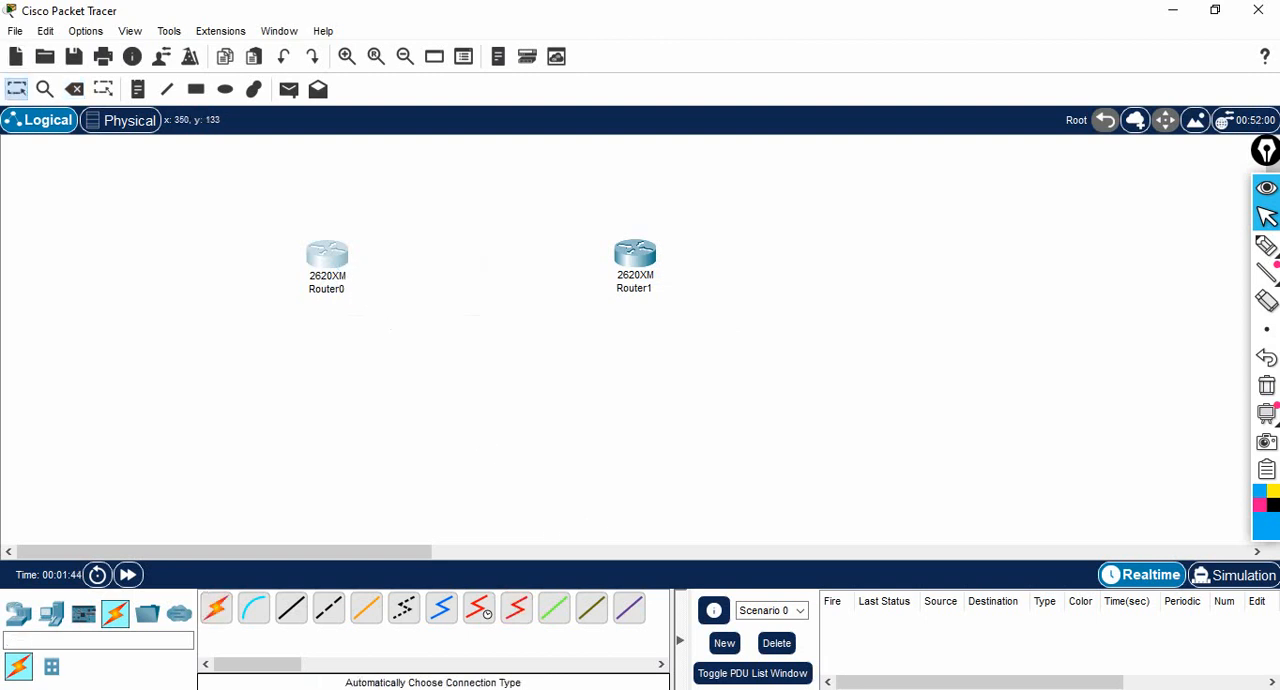
click(331, 257)
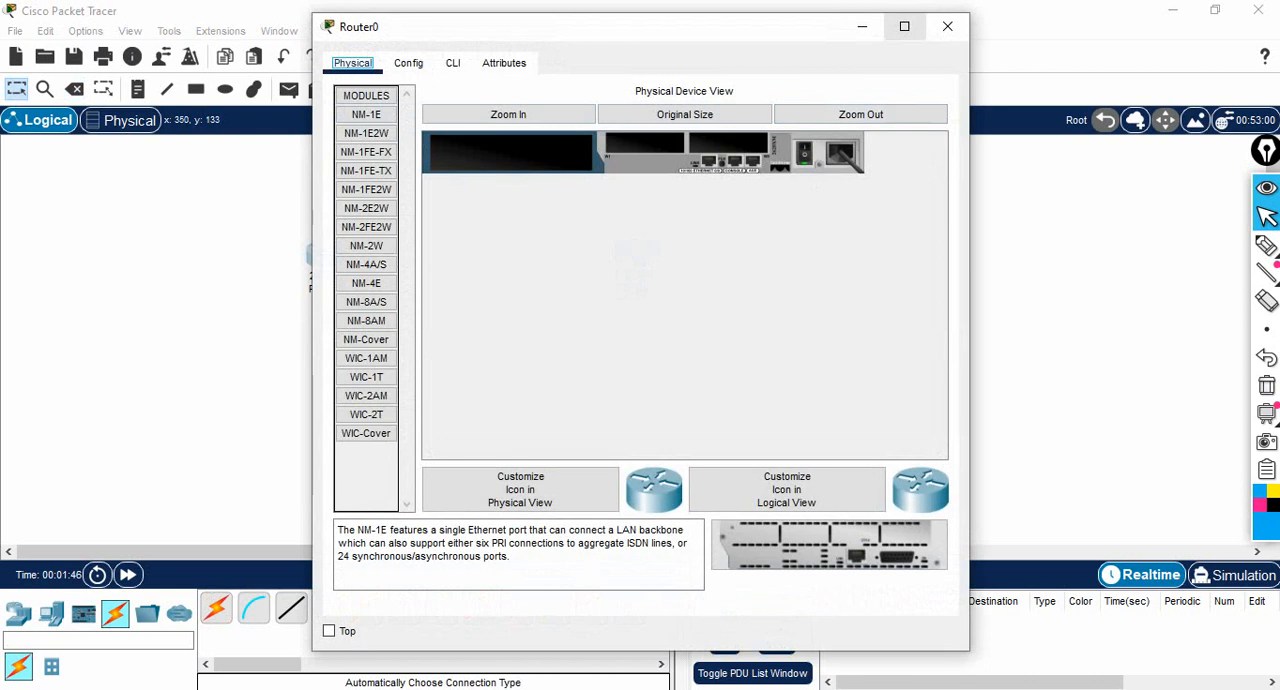
click(904, 26)
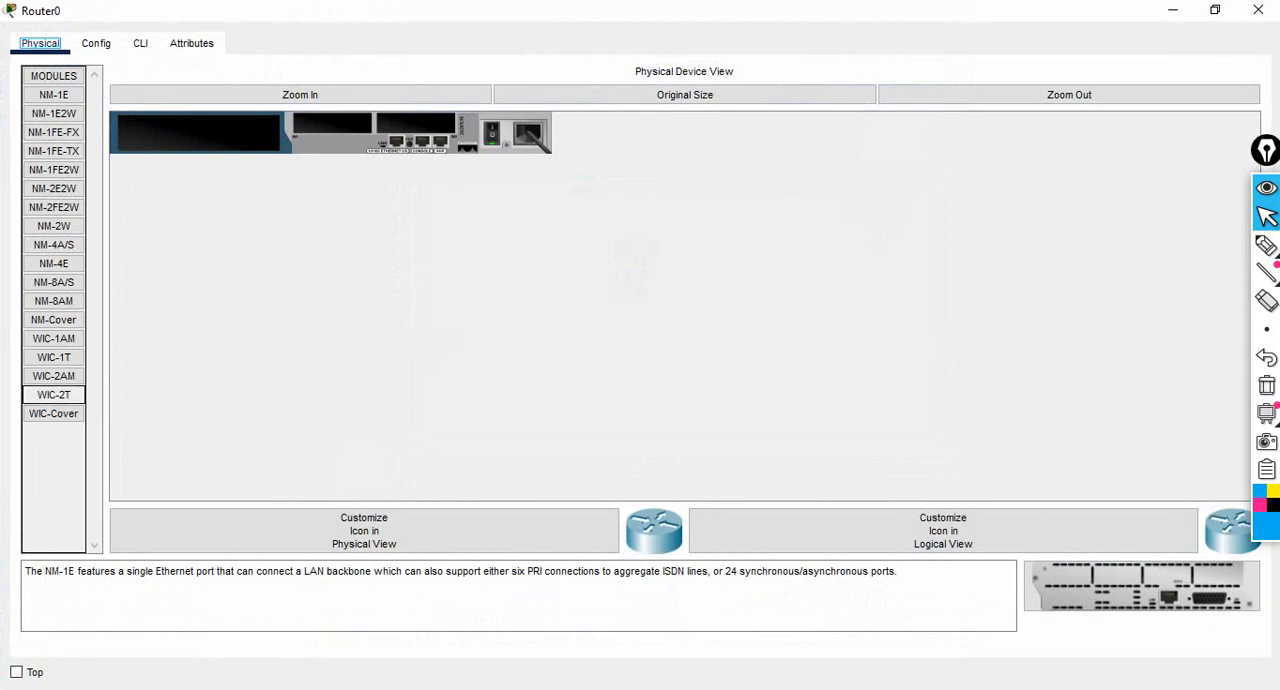
click(54, 395)
drag(54, 395, 416, 124)
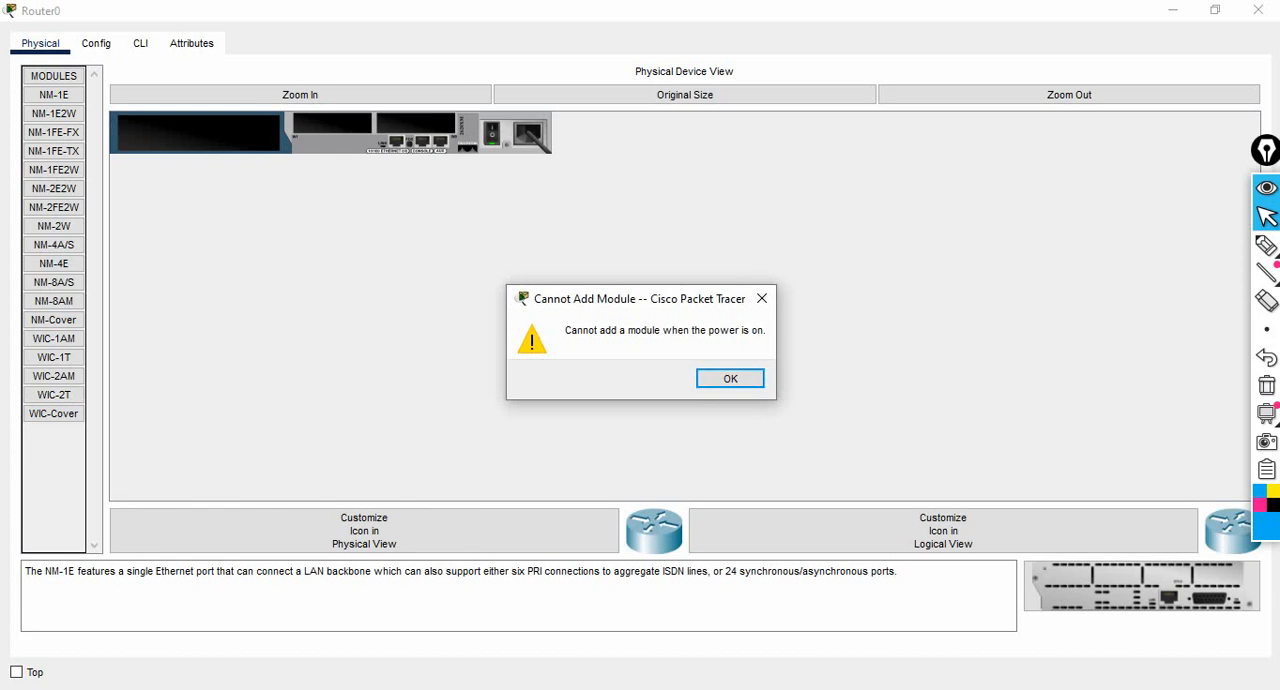
key(Return)
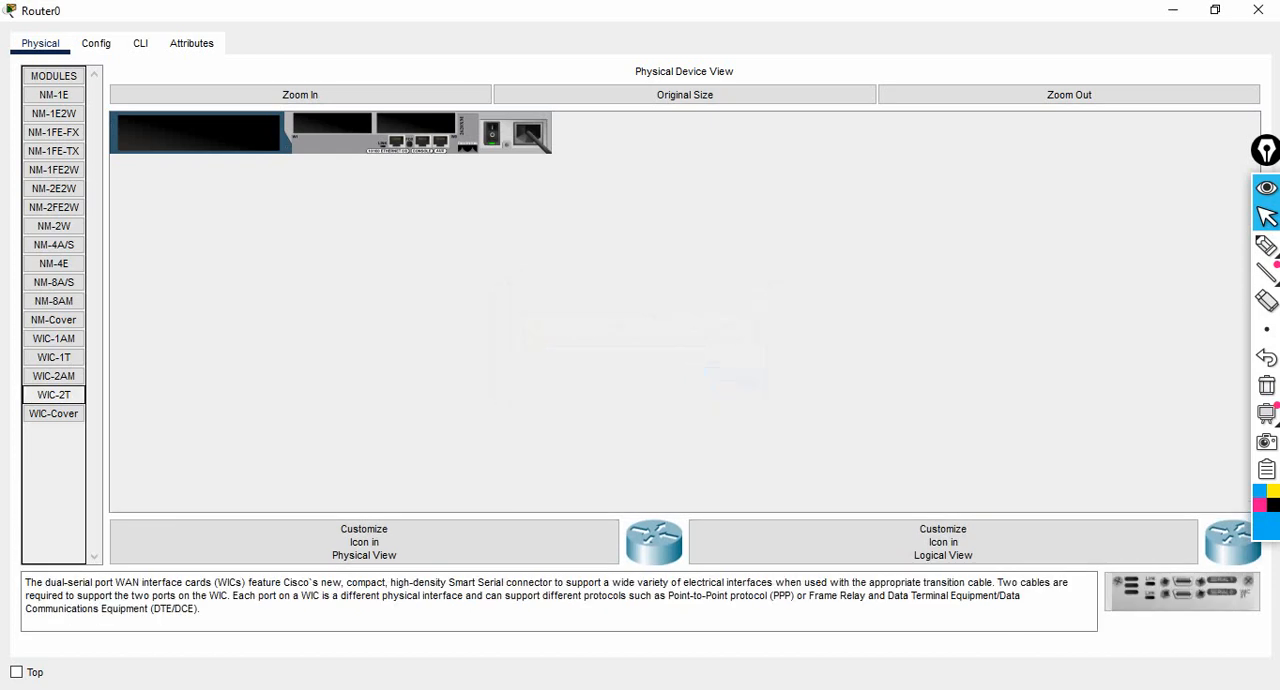
- Power off Router0, install a WIC-2T module in its left WIC slot, and power it back on
click(491, 134)
click(54, 395)
click(54, 395)
drag(54, 395, 333, 123)
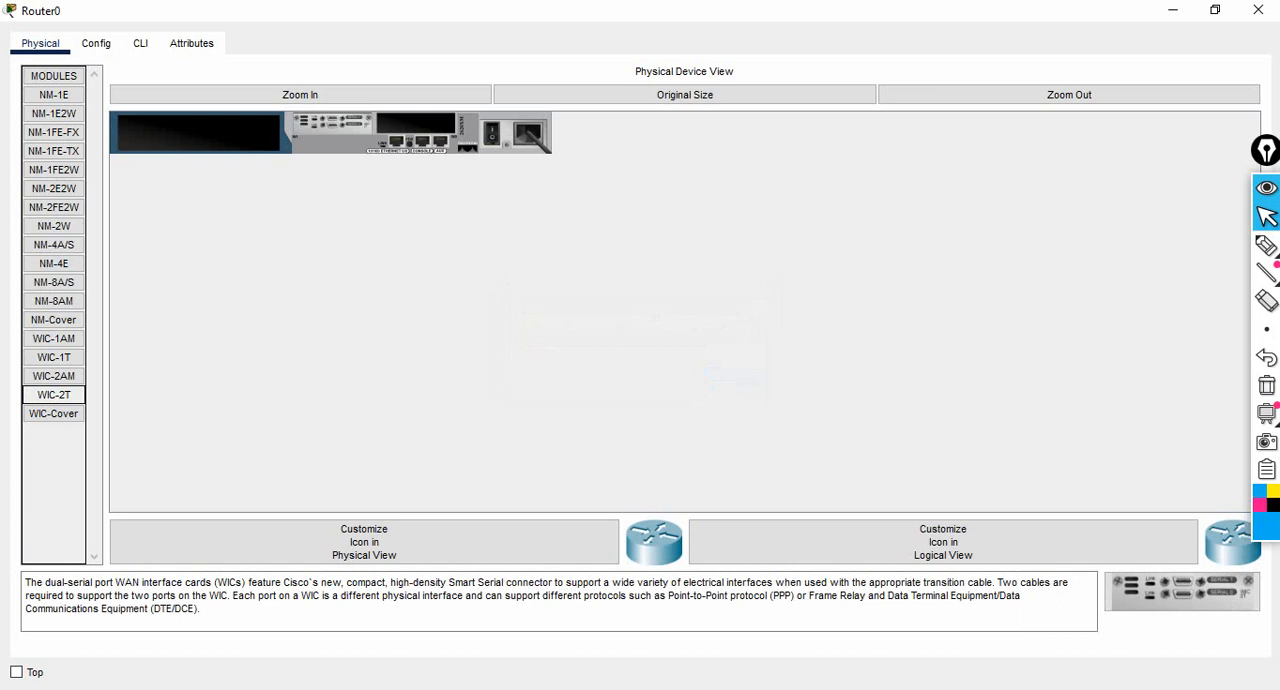
click(492, 134)
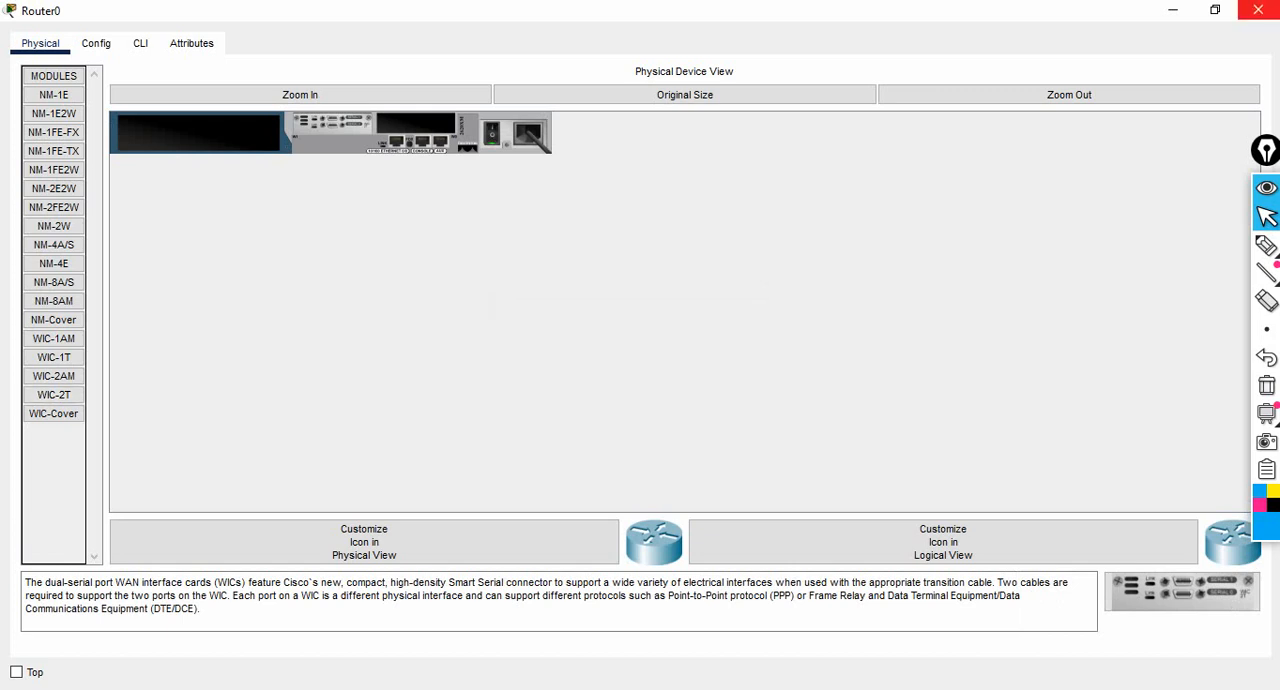
click(1173, 10)
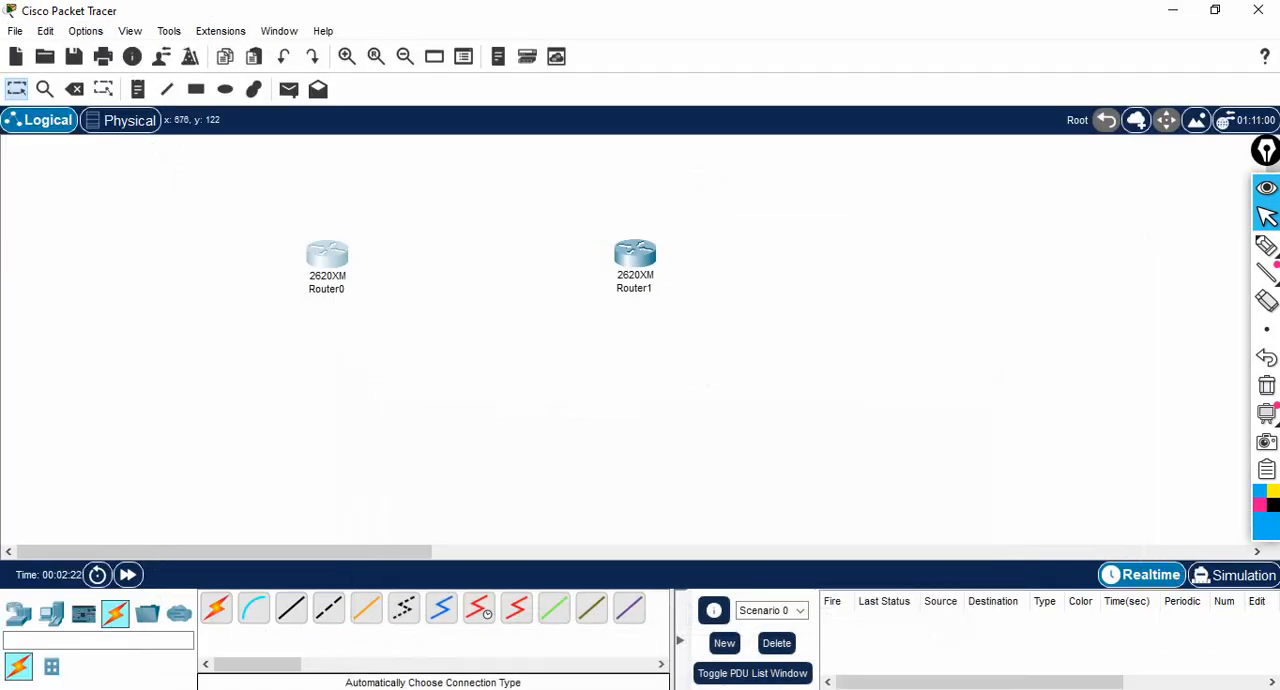
- Power off Router1, install a WIC-2T module in its left WIC slot, and power it back on
click(634, 255)
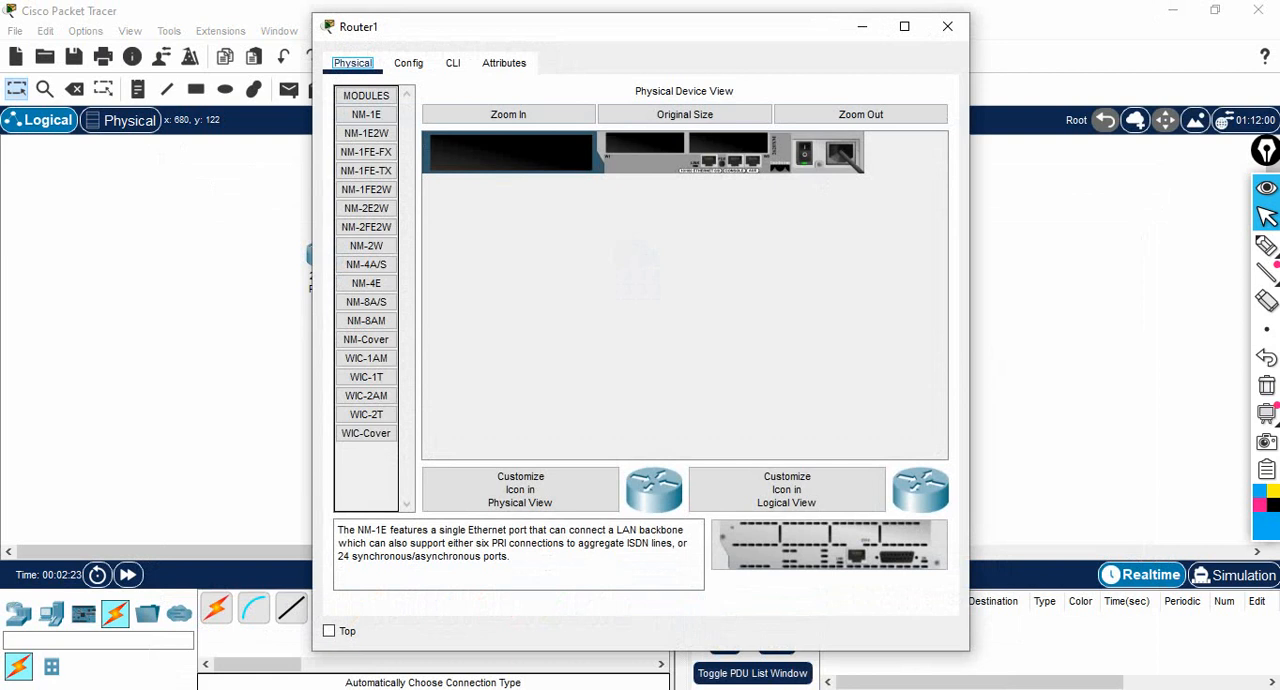
click(804, 153)
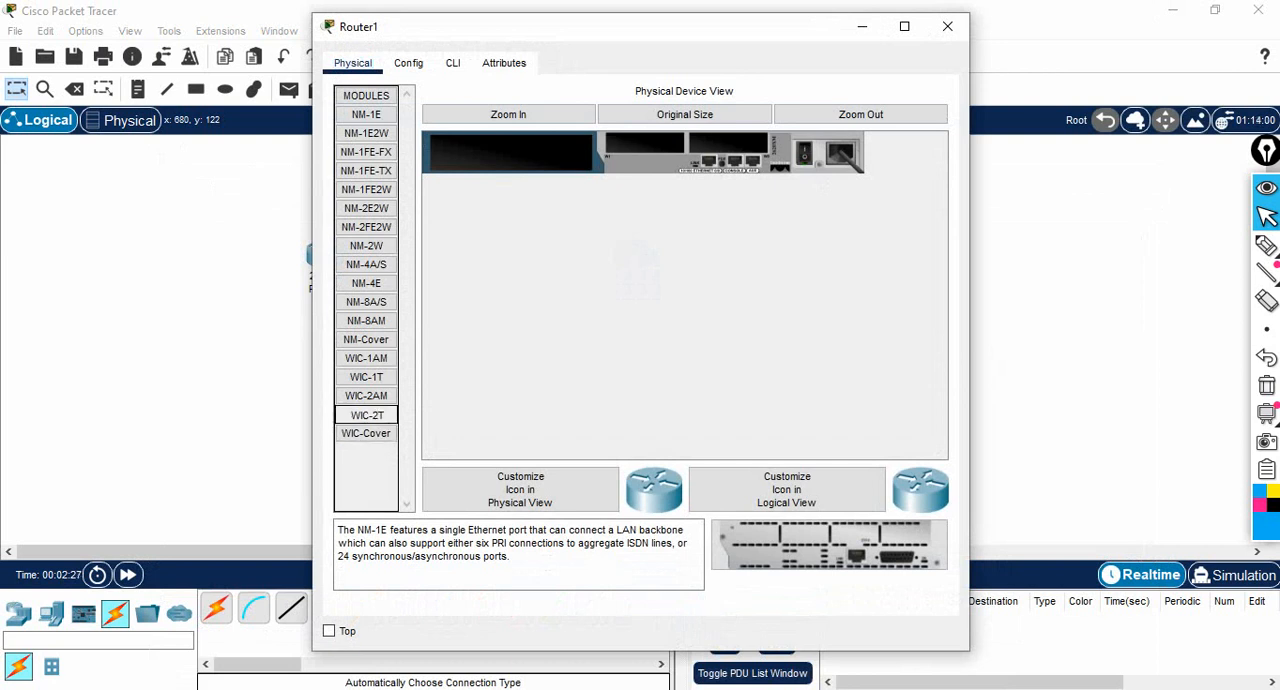
click(366, 414)
click(804, 153)
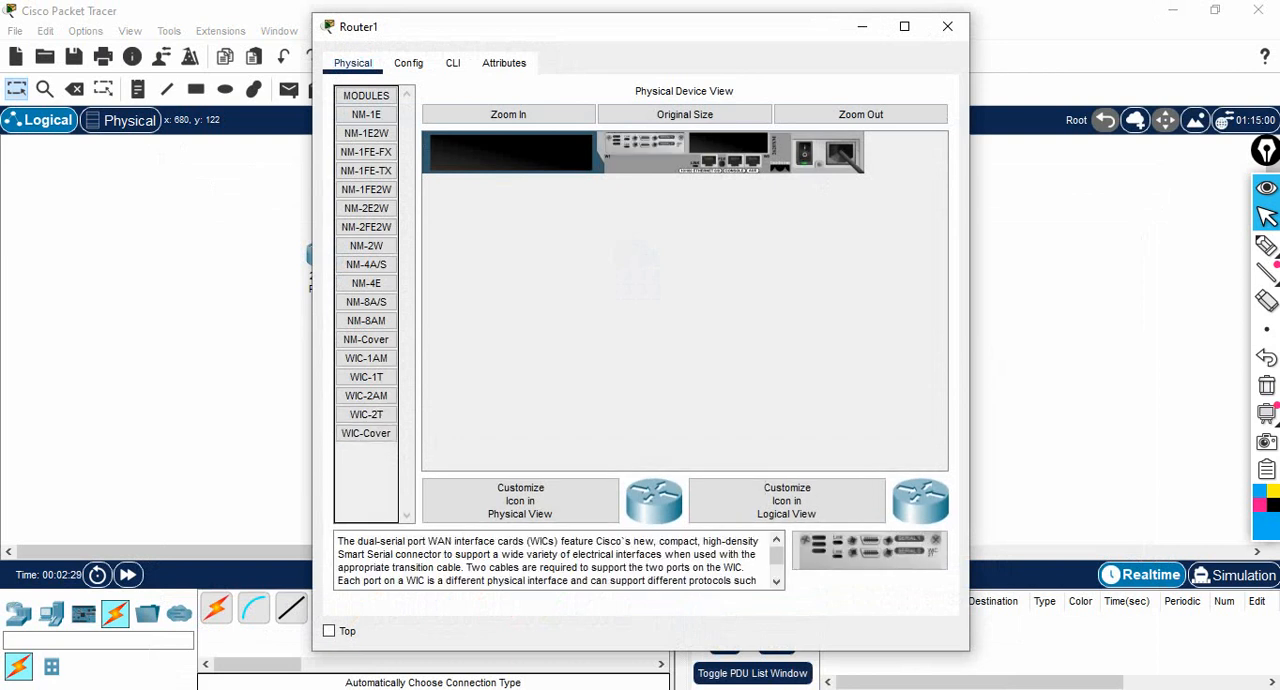
click(862, 27)
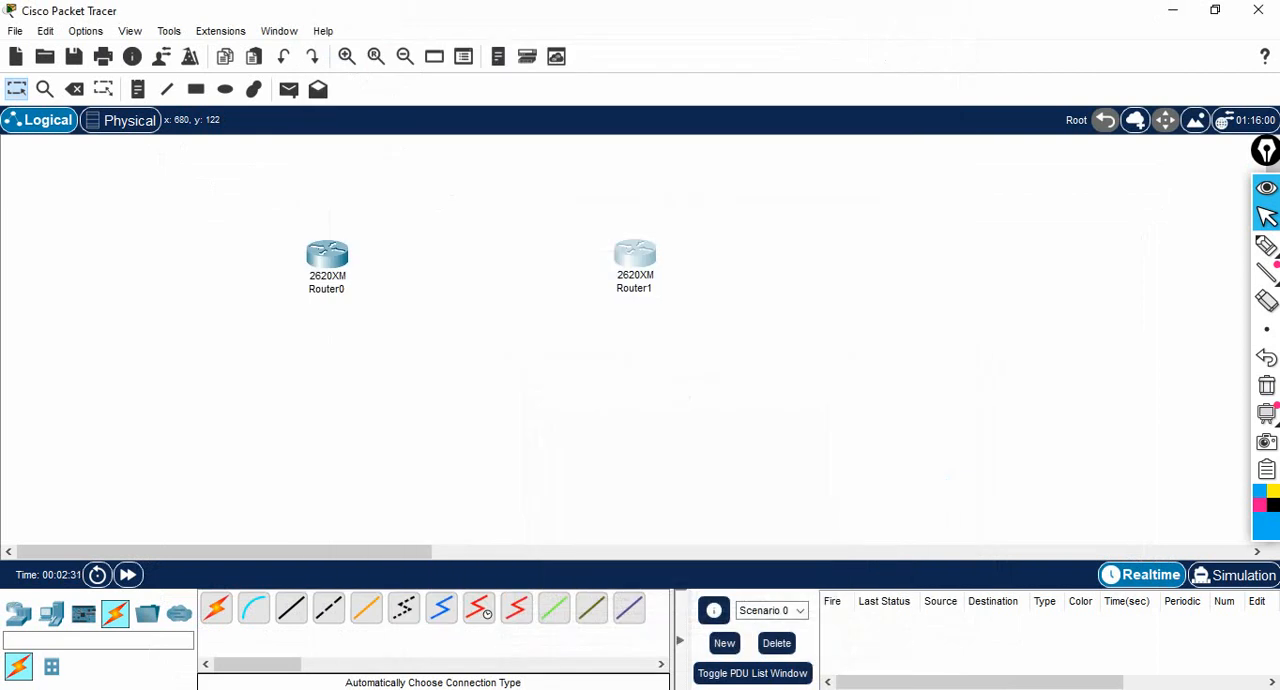
- Connect Router0 to Router1 with the automatic connection type
click(216, 608)
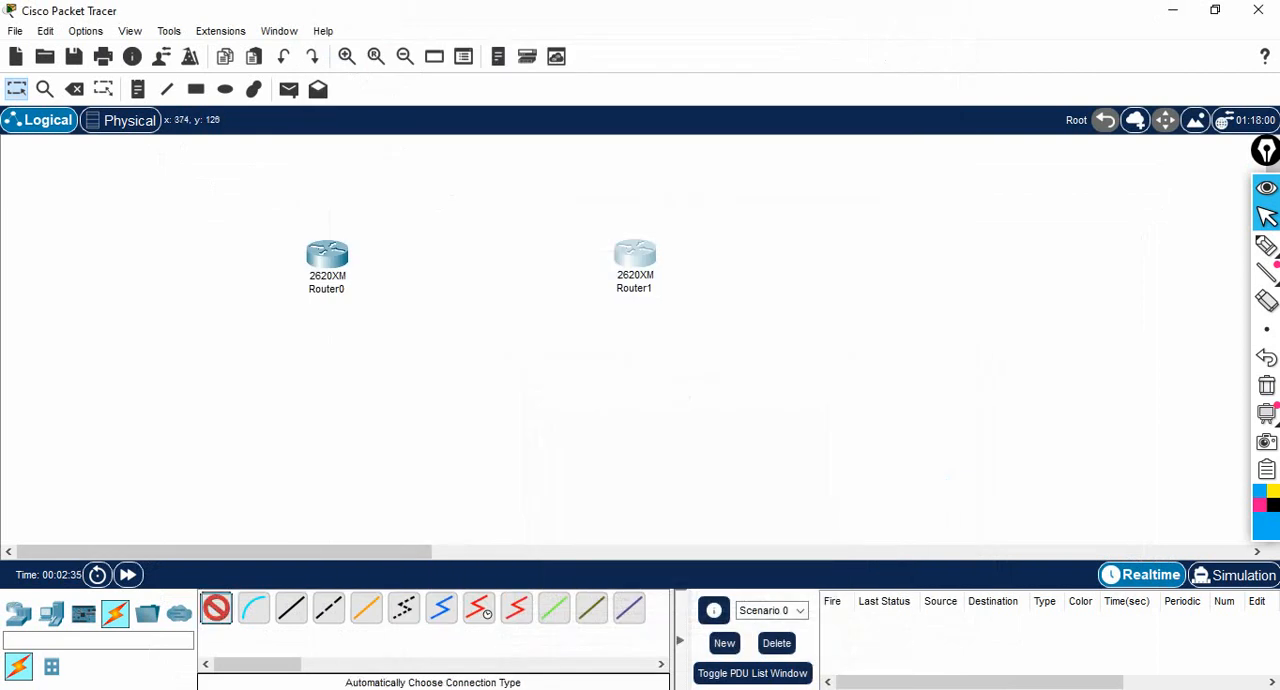
click(327, 255)
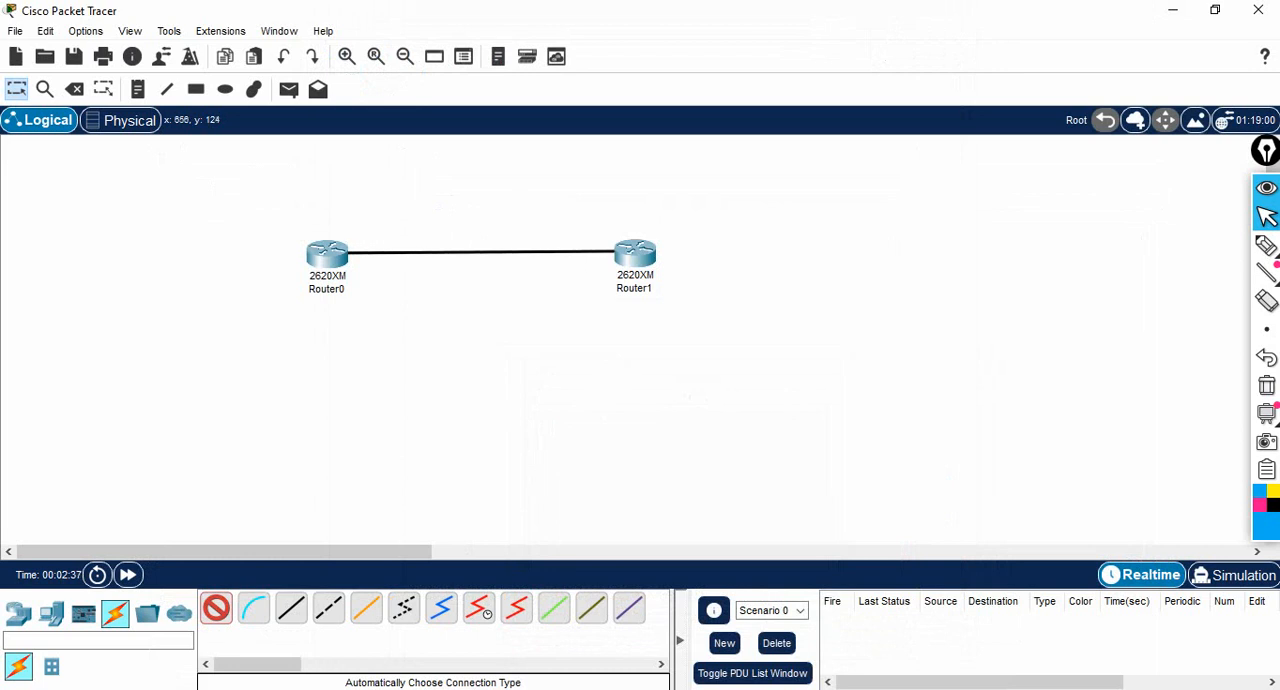
click(616, 255)
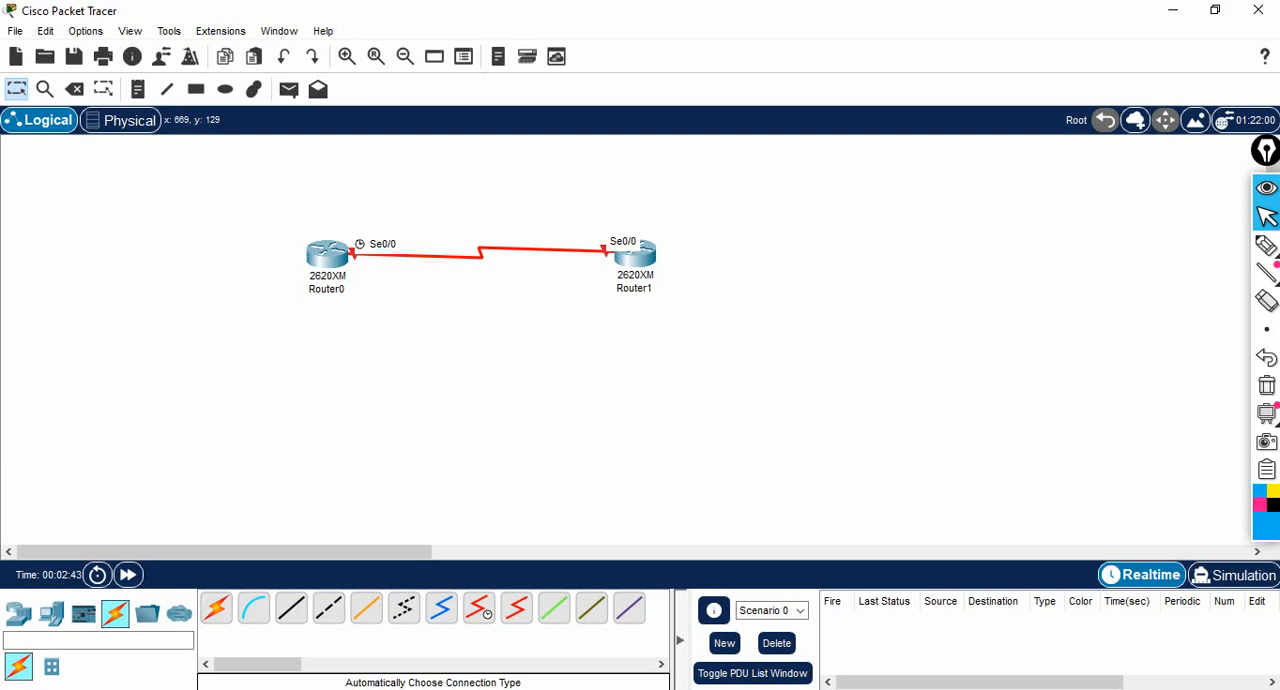
- Sketch pen marks below the Router0 end and above the Router1 end of the serial link, and clear them
click(1266, 245)
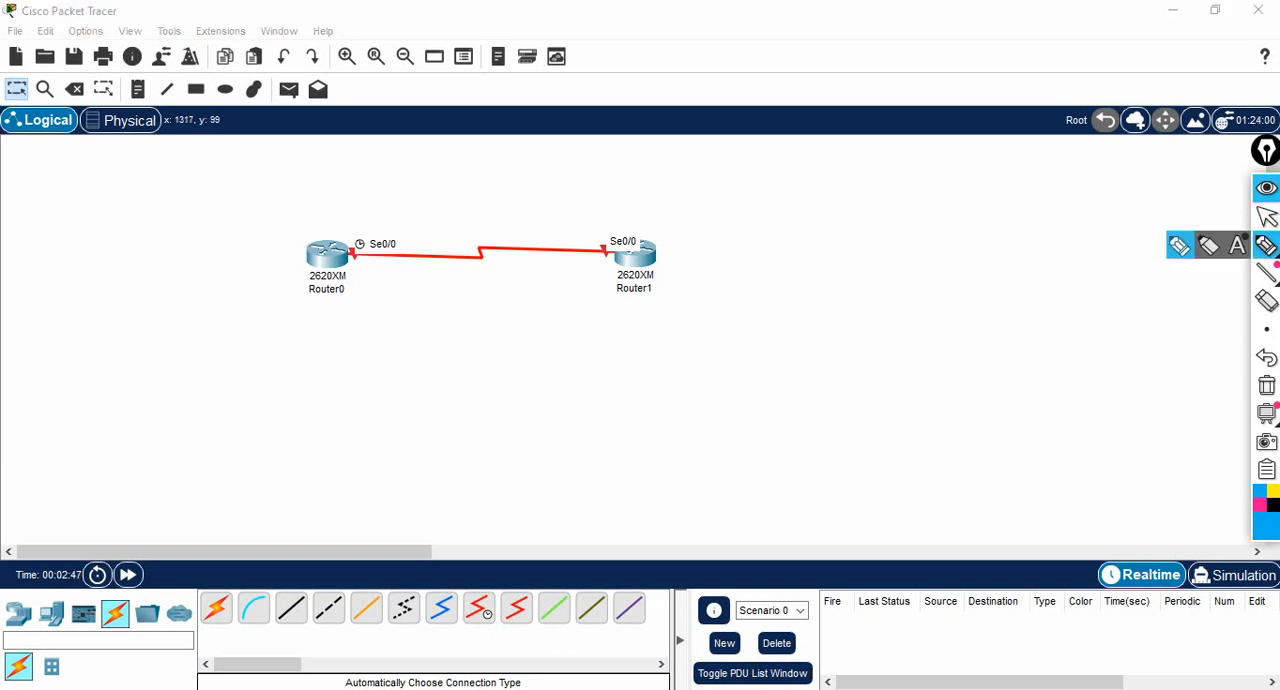
drag(349, 270, 421, 279)
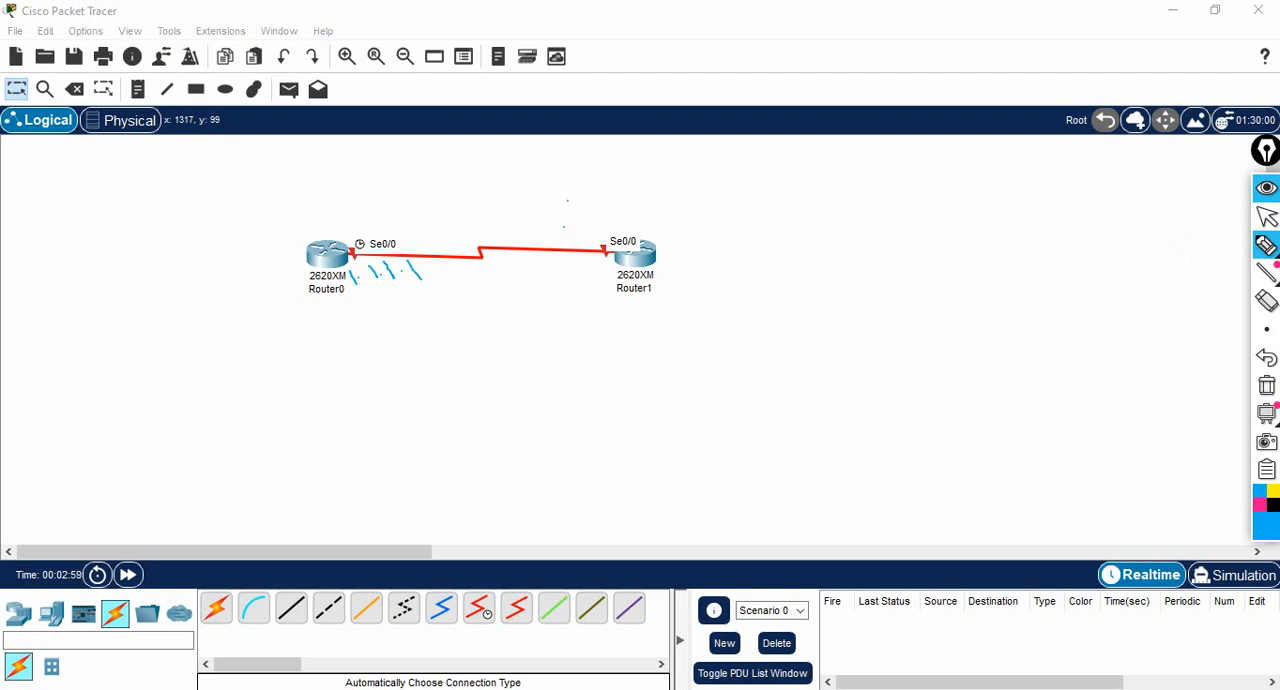
mouse_move(572, 204)
mouse_down()
mouse_move(586, 222)
mouse_move(598, 208)
mouse_up()
click(1267, 385)
click(1267, 217)
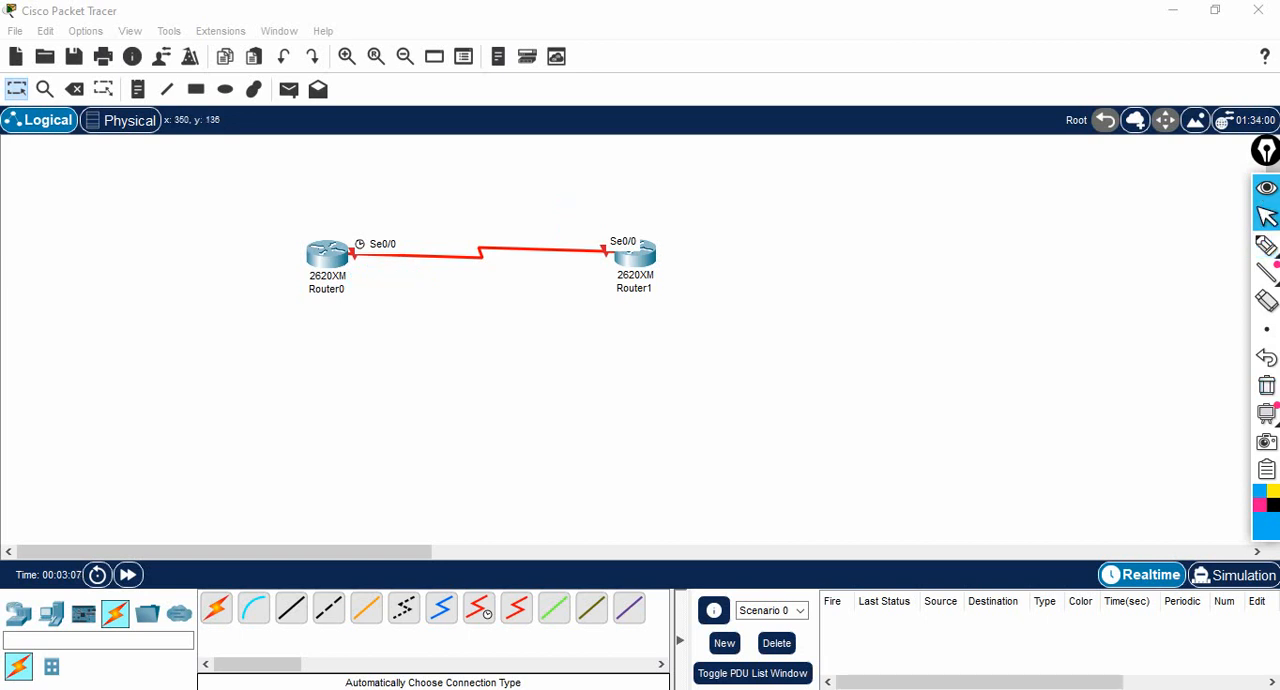
- Open Router0's command line interface and answer no to the initial configuration dialog to reach the Router prompt
click(328, 255)
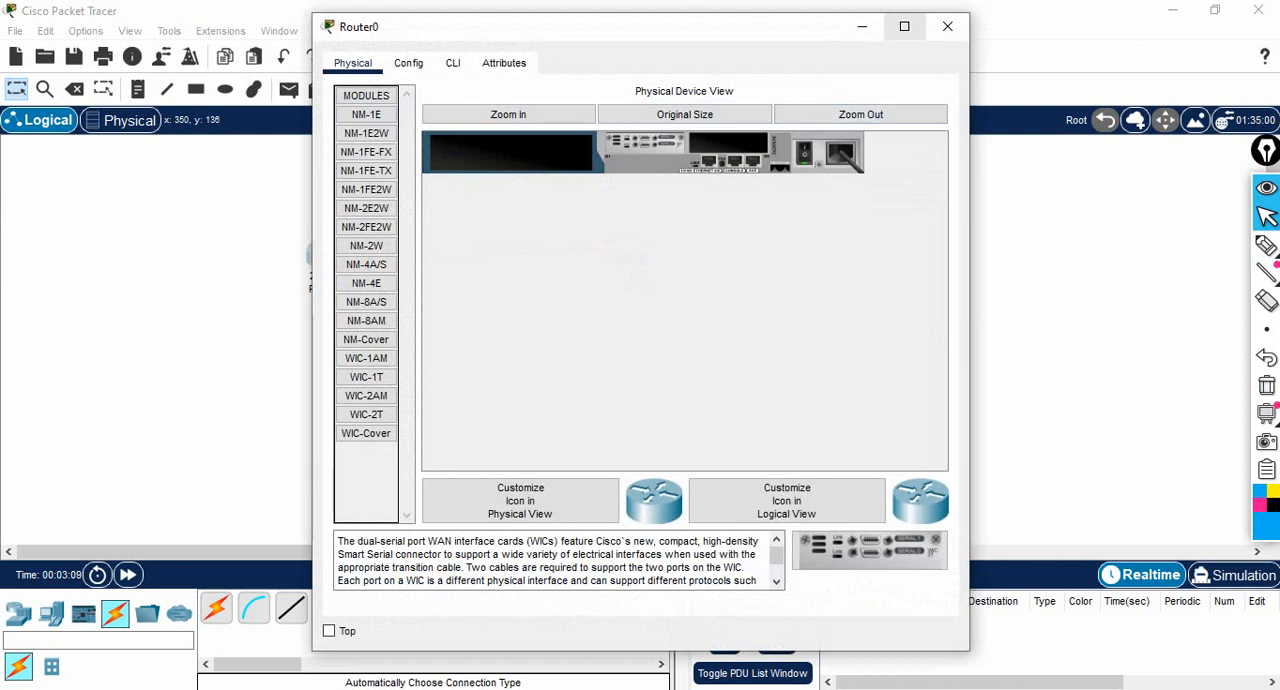
click(904, 26)
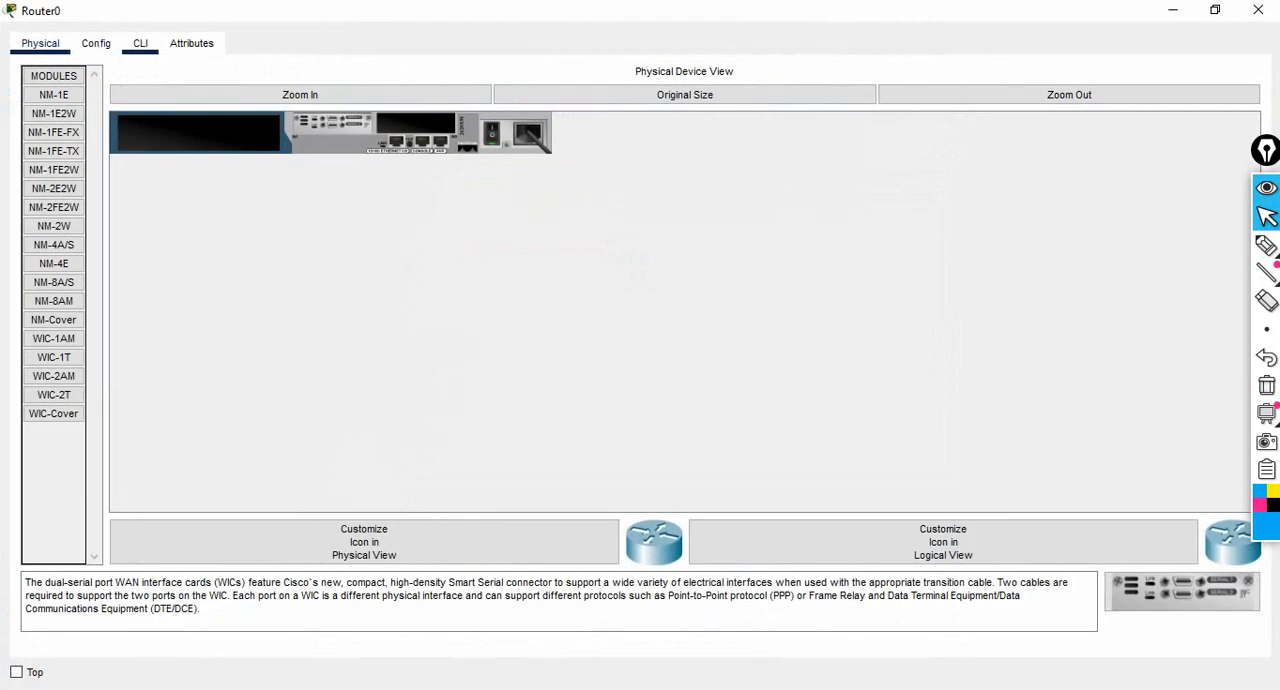
click(140, 43)
text(no)
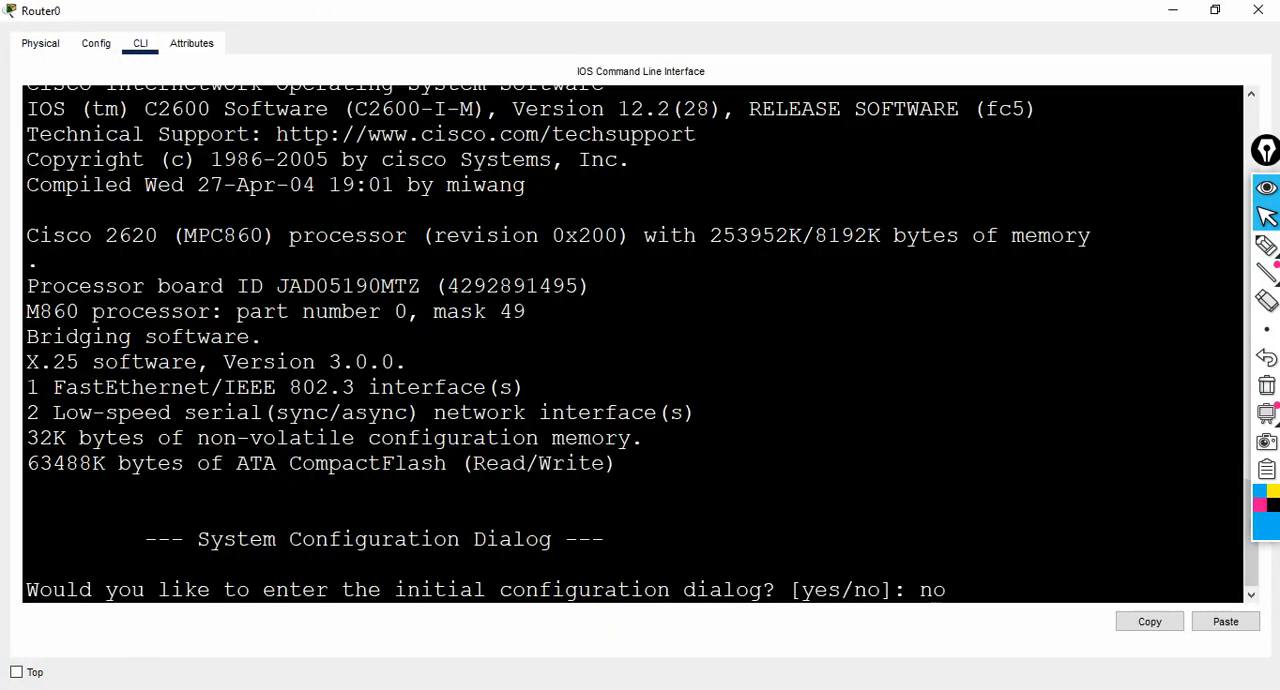
key(Return)
key(Return)
key(Return)
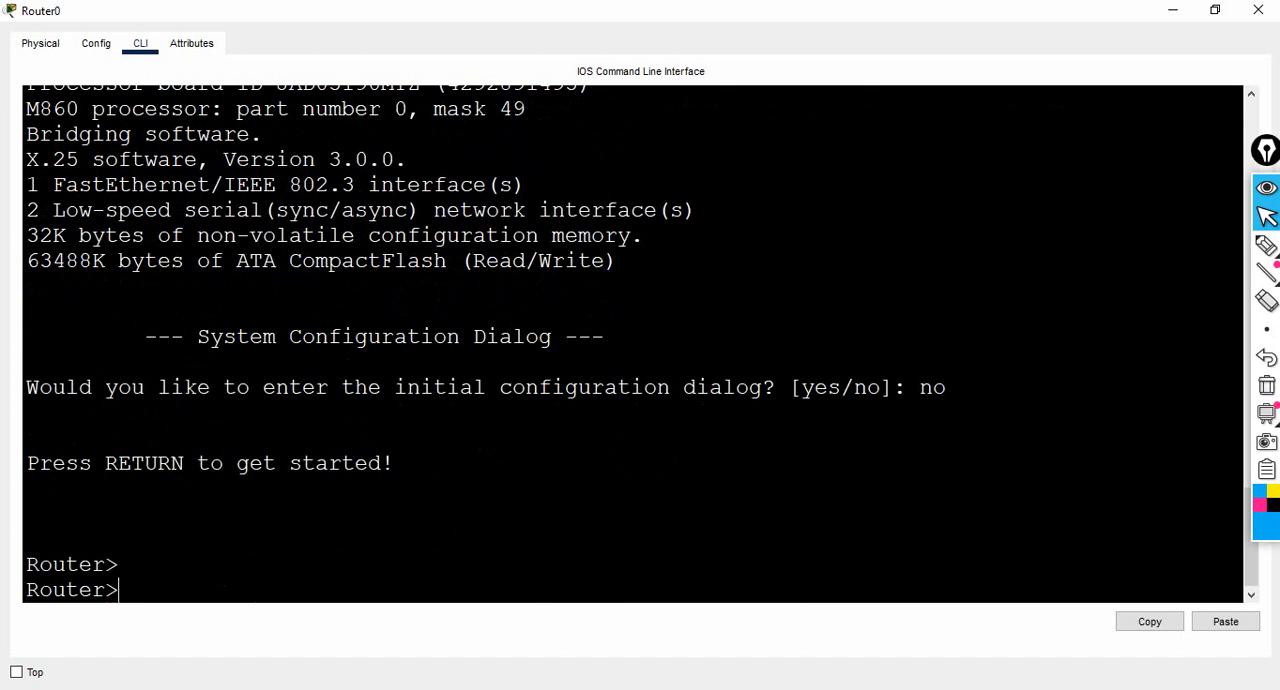
- Enter privileged mode on Router0 with en and terminal configuration mode with config
text(en)
key(Return)
key(Return)
key(Return)
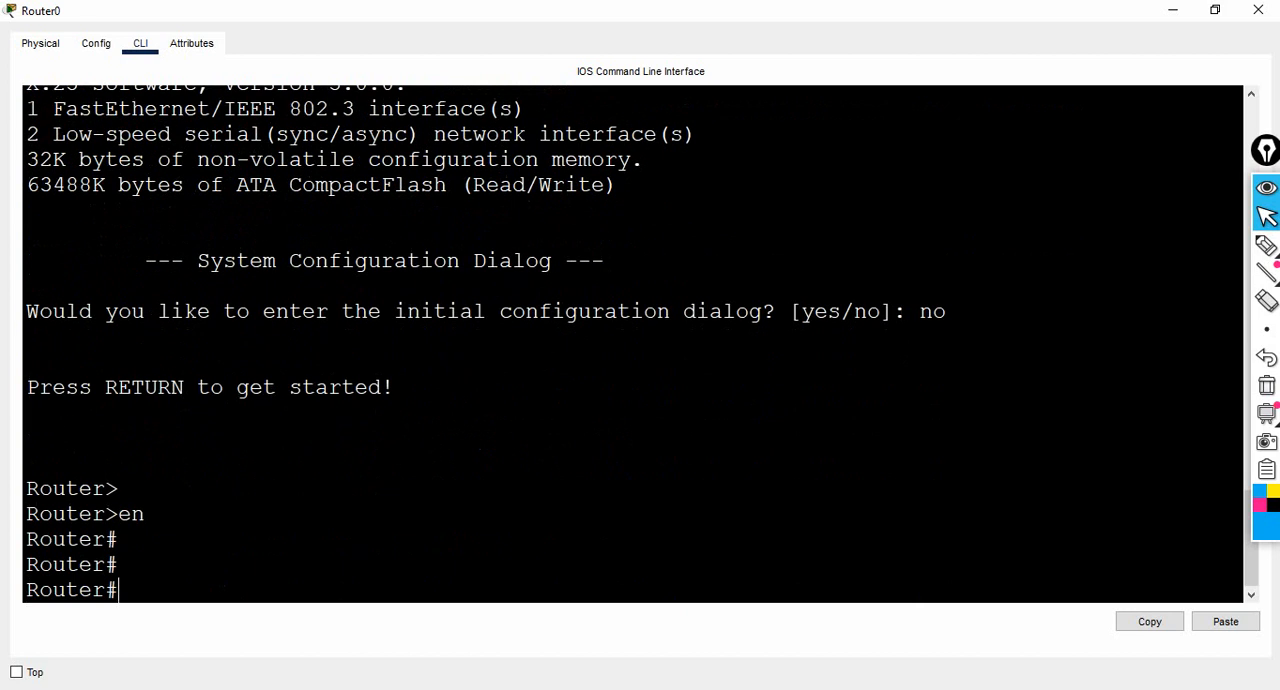
text(config)
key(Return)
key(Return)
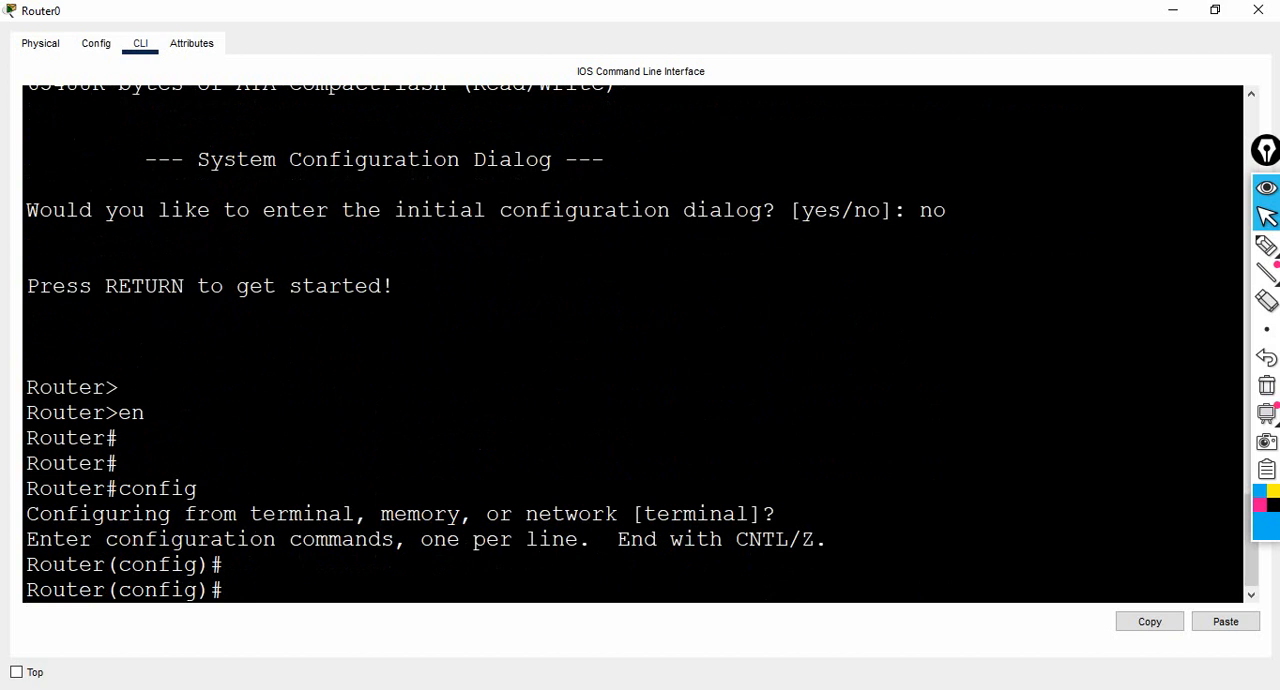
- Set Router0's hostname to R-1 with the host command and return to the logical workspace
text(host R-1)
key(Return)
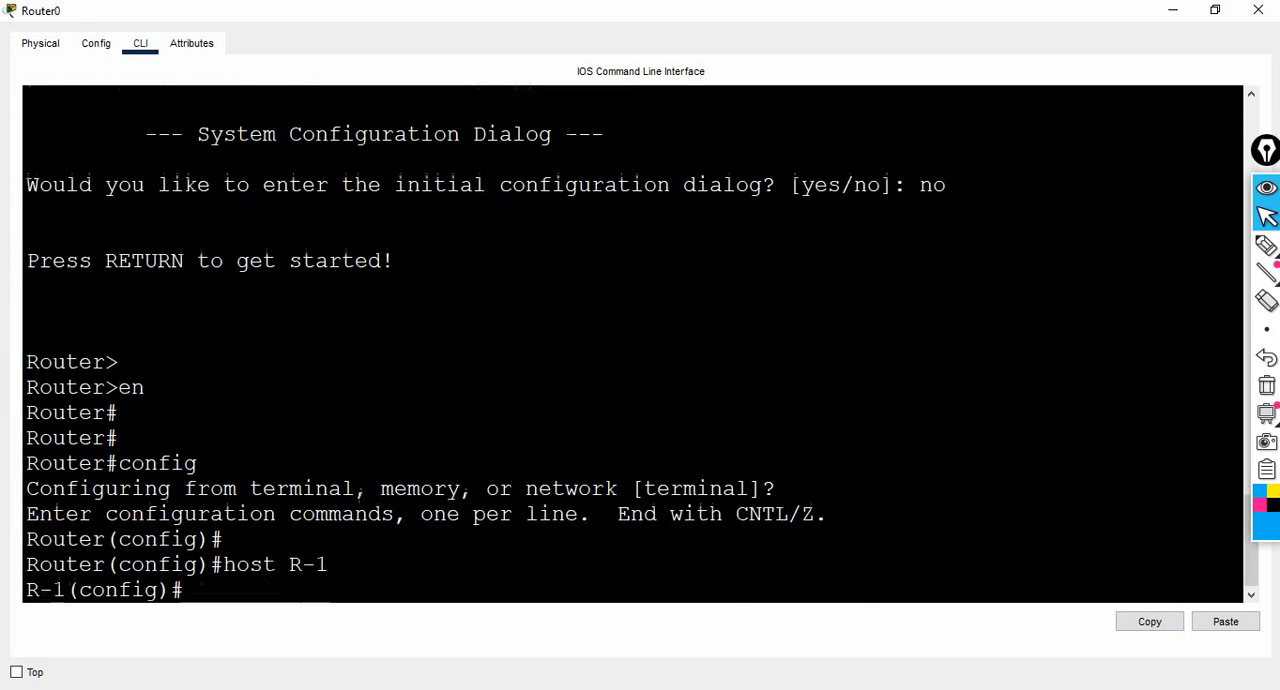
key(Return)
key(Return)
key(Return)
key(Return)
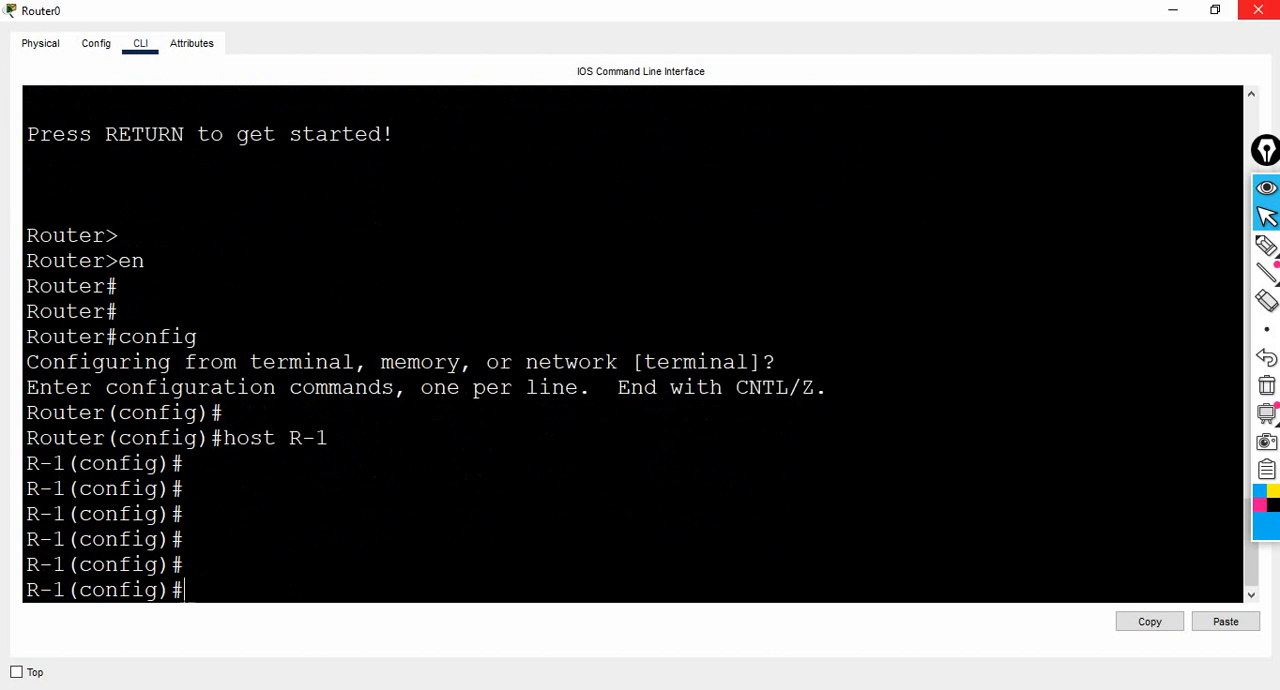
click(1173, 10)
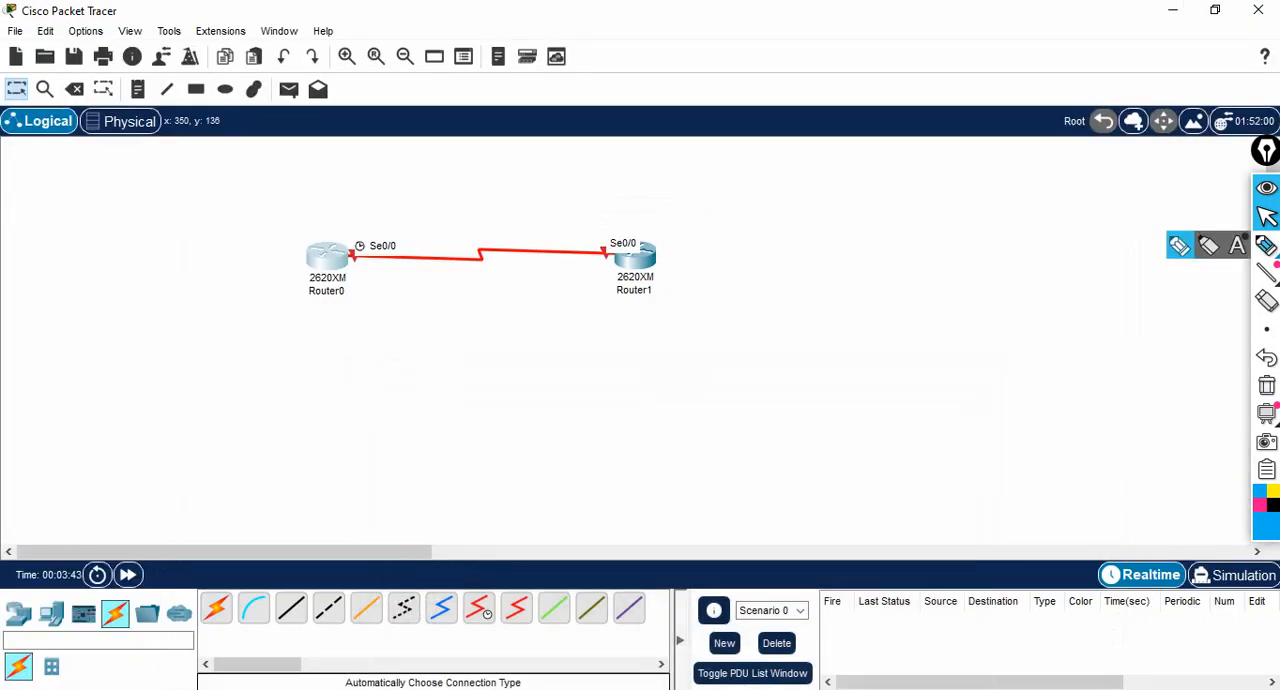
- Mark the Router0 and Router1 ends of the serial link with vertical pen strokes, and clear the annotation
click(1267, 246)
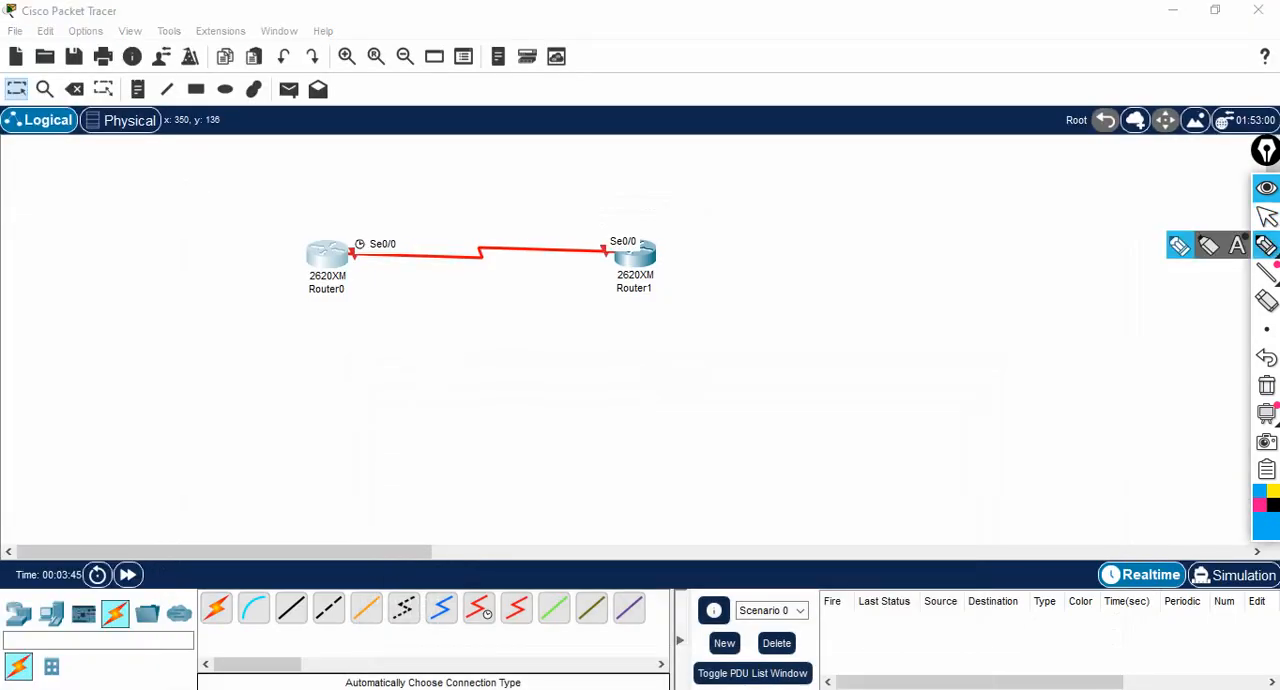
mouse_move(348, 231)
mouse_down()
mouse_move(351, 276)
mouse_move(346, 230)
mouse_up()
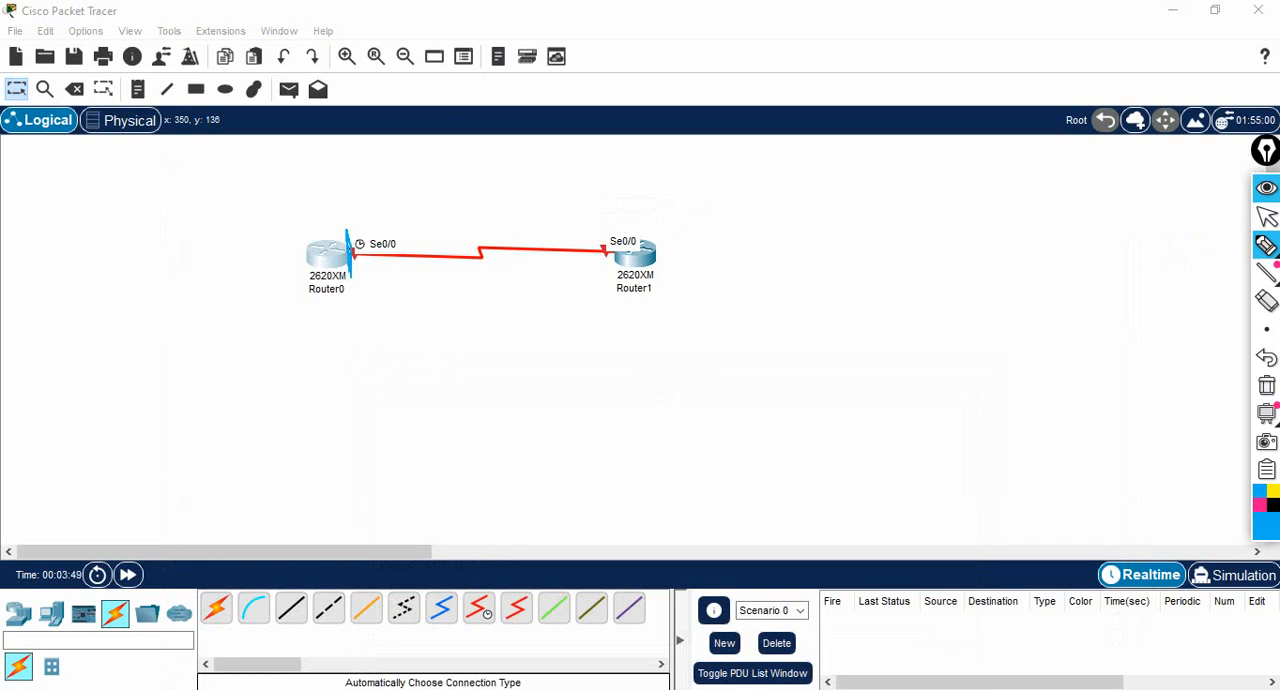
drag(600, 224, 605, 272)
click(1267, 216)
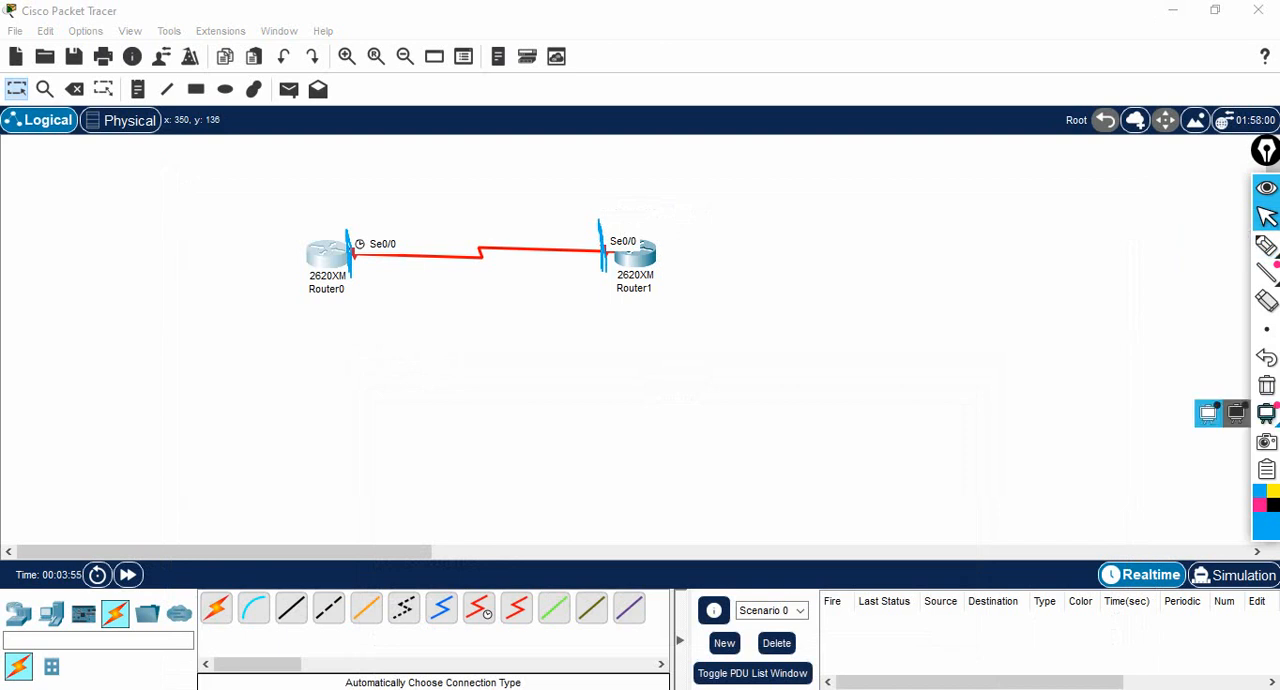
click(1267, 385)
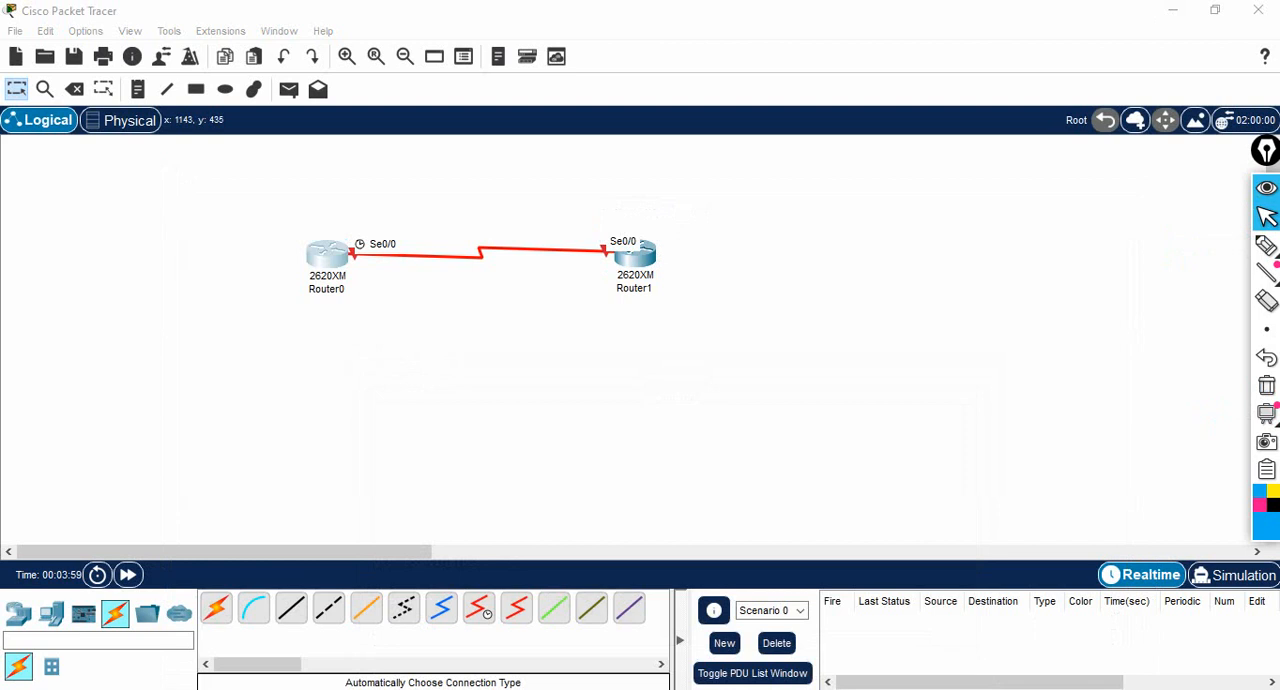
- Reopen Router0's command line at the R-1 global configuration prompt, moving its window clear of Router0 in the topology
click(327, 255)
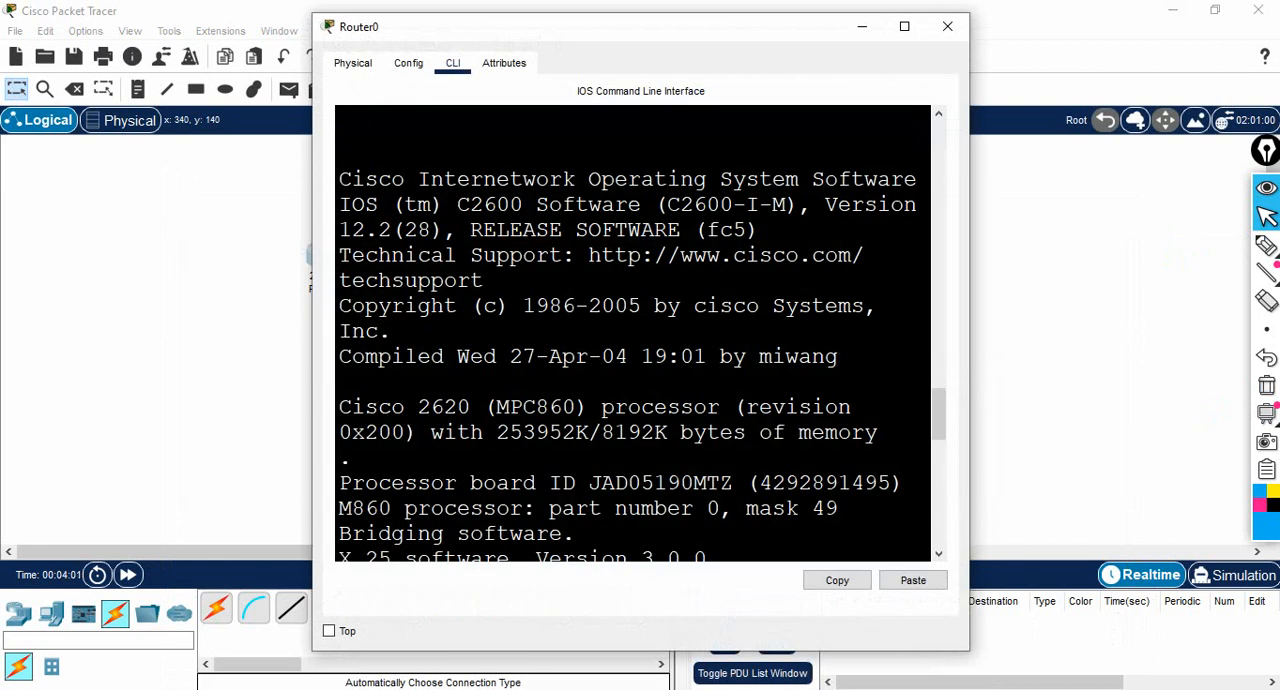
drag(600, 27, 778, 16)
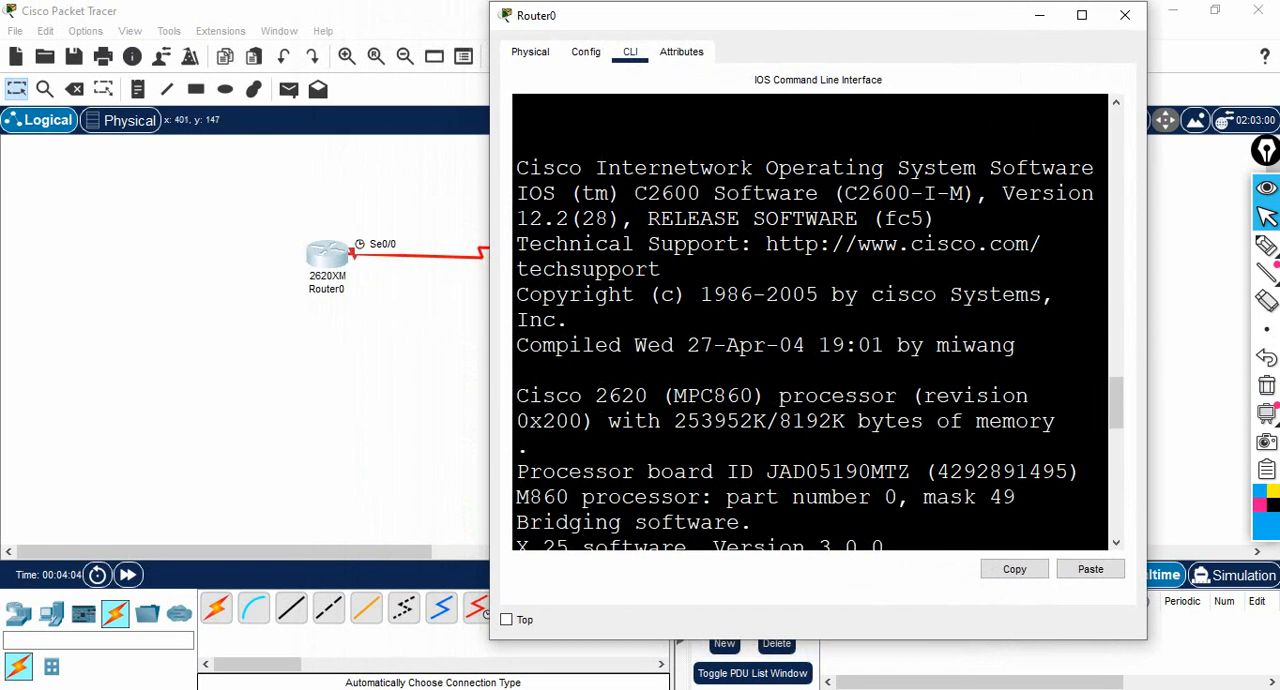
key(Return)
key(Return)
key(Return)
key(Return)
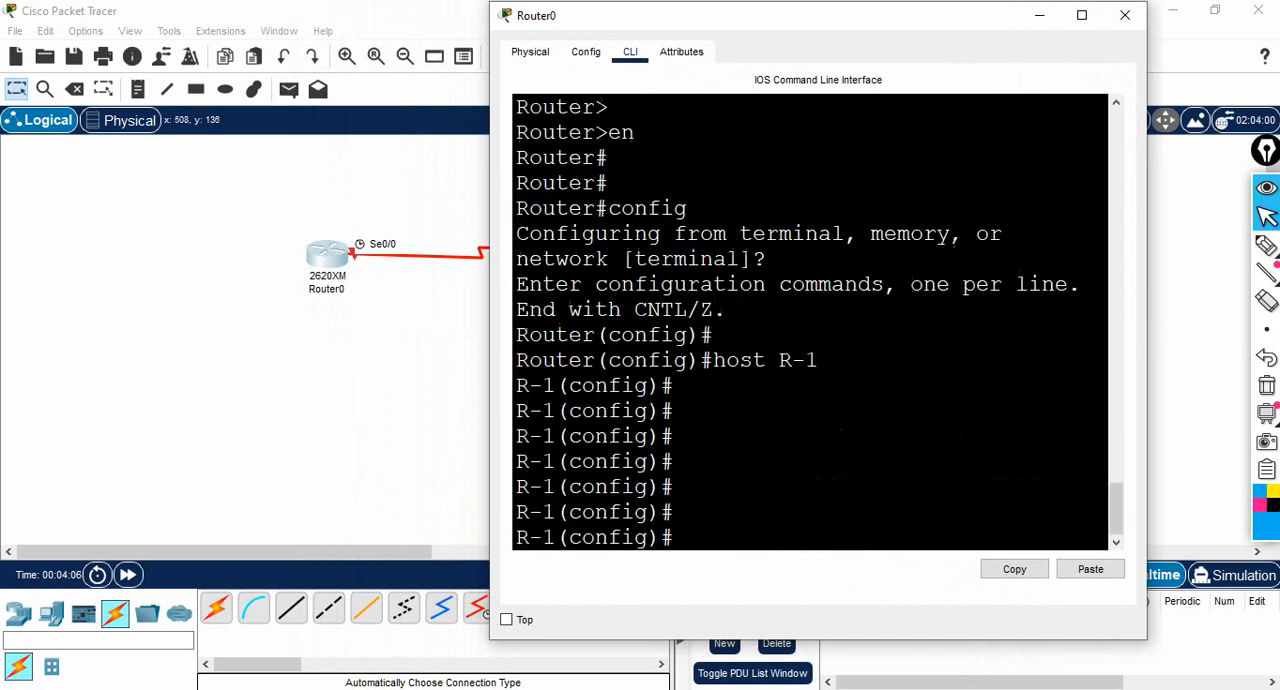
text(int)
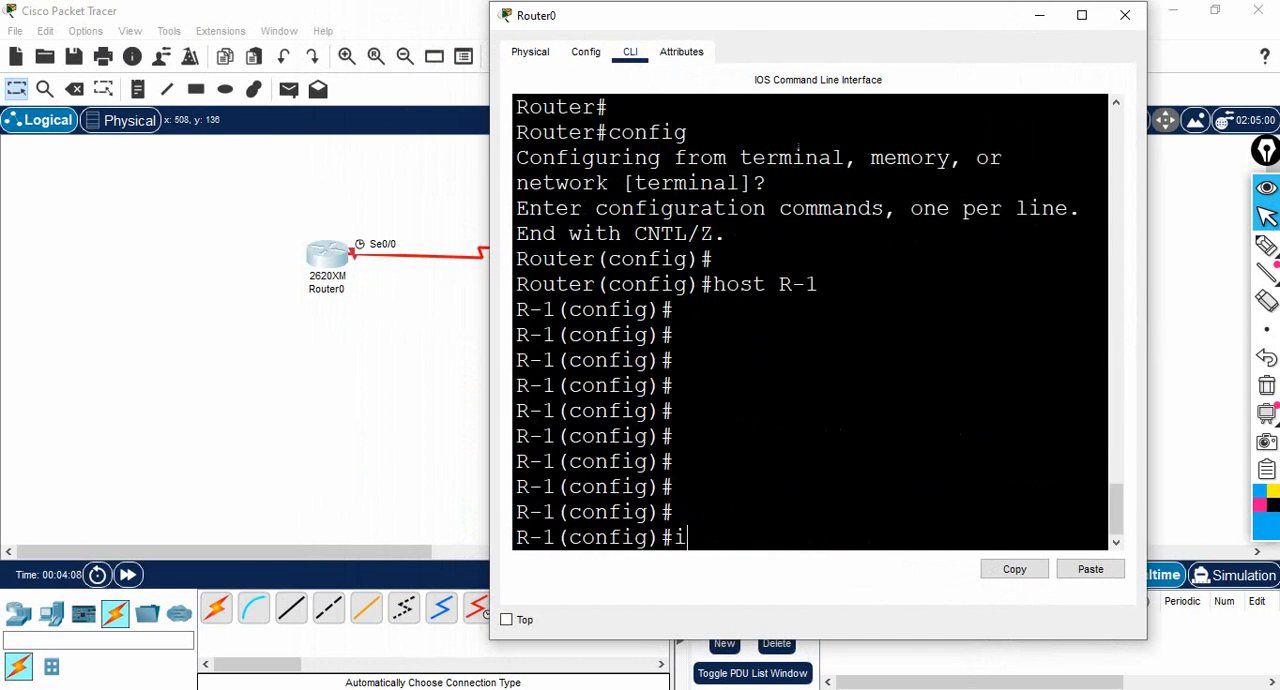
key(BackSpace)
key(BackSpace)
key(BackSpace)
- Annotate the space beside the host R-1 command with freehand pen strokes and return to the pointer
click(1267, 246)
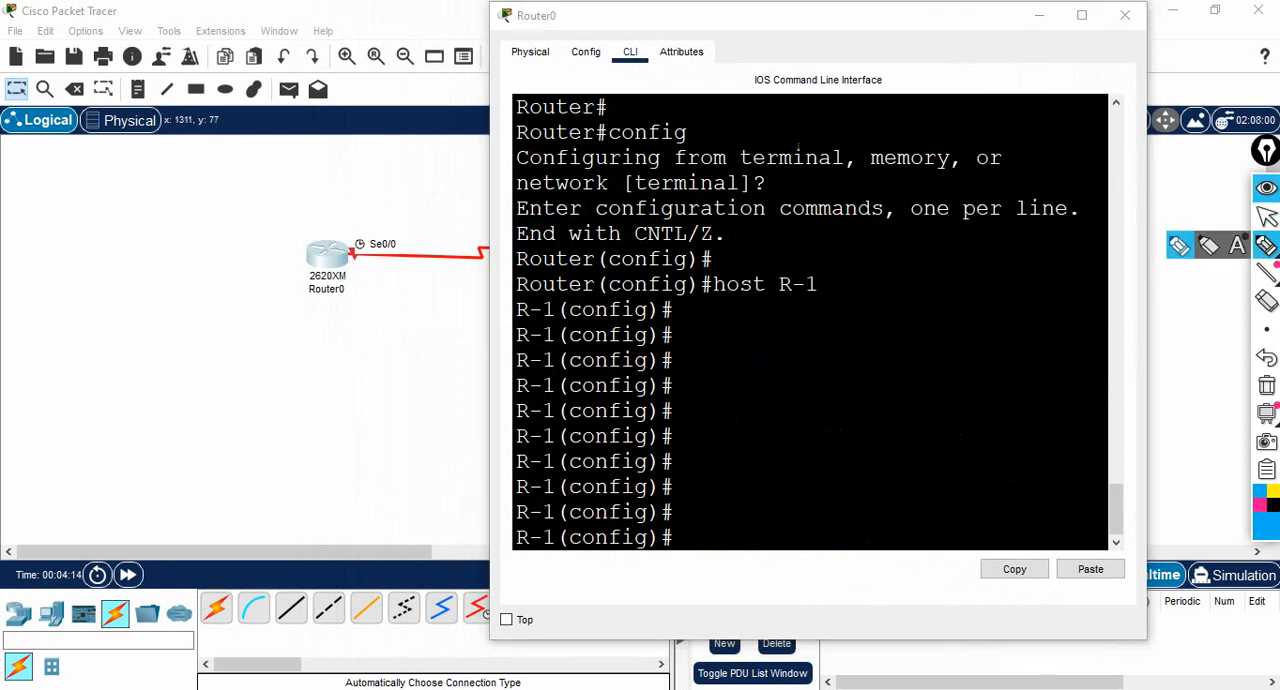
mouse_move(831, 302)
mouse_down()
mouse_move(833, 316)
mouse_move(860, 322)
mouse_move(881, 294)
mouse_up()
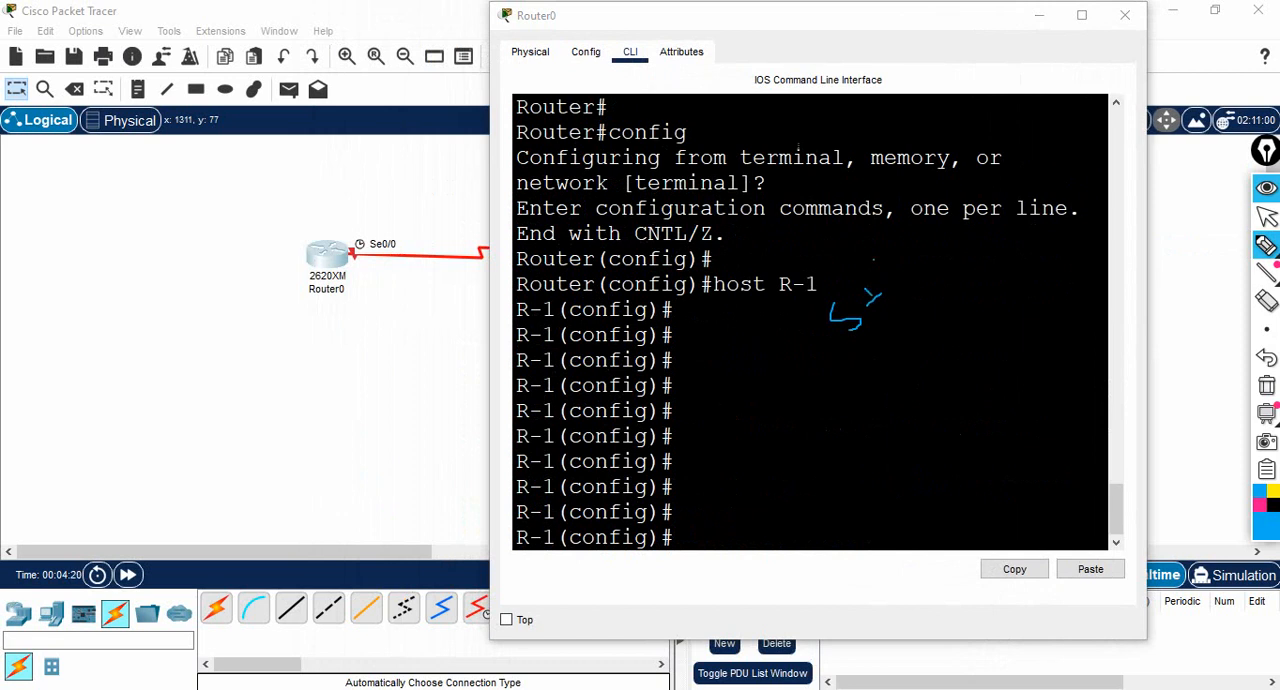
drag(873, 261, 880, 296)
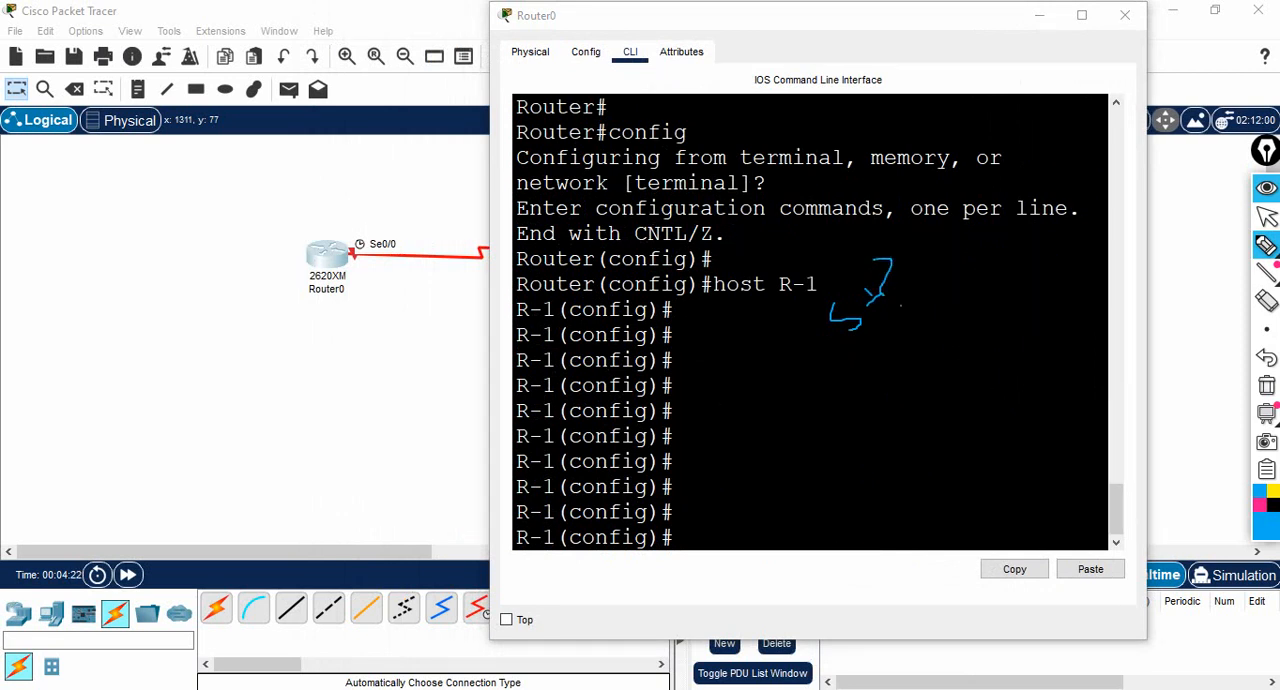
click(1267, 217)
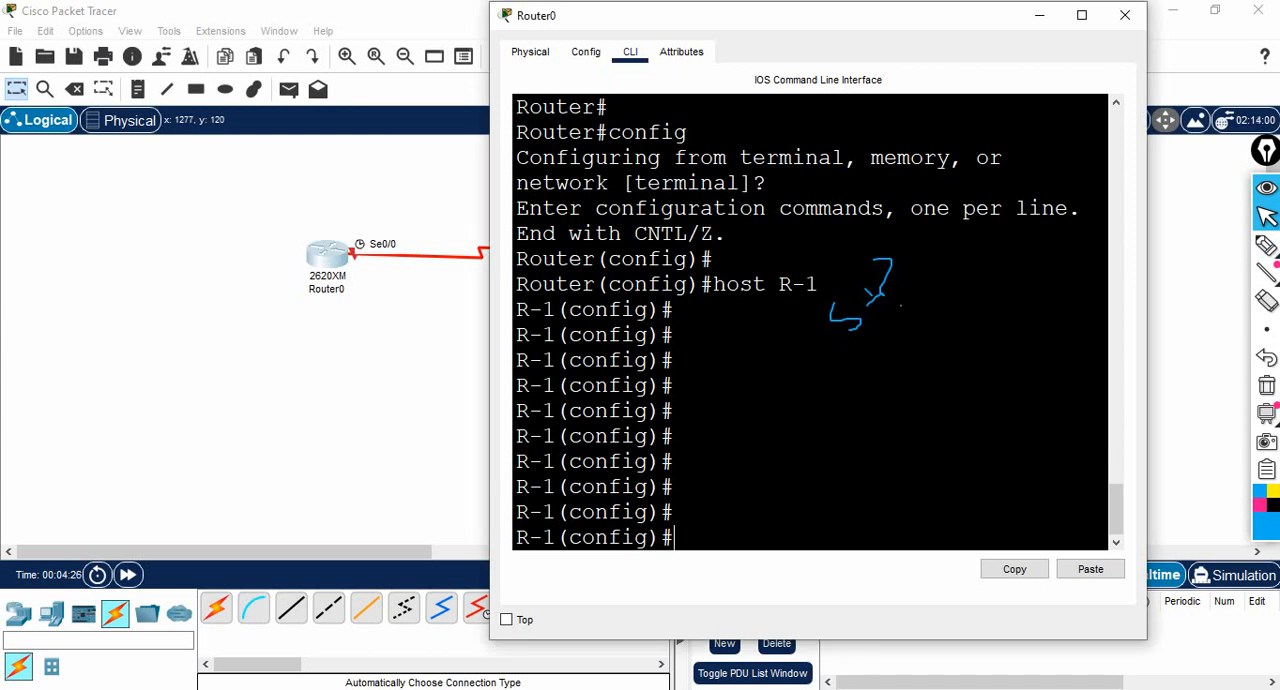
- List the global configuration commands with ? in a maximized window, examine the interface entry and quit the listing
text(?)
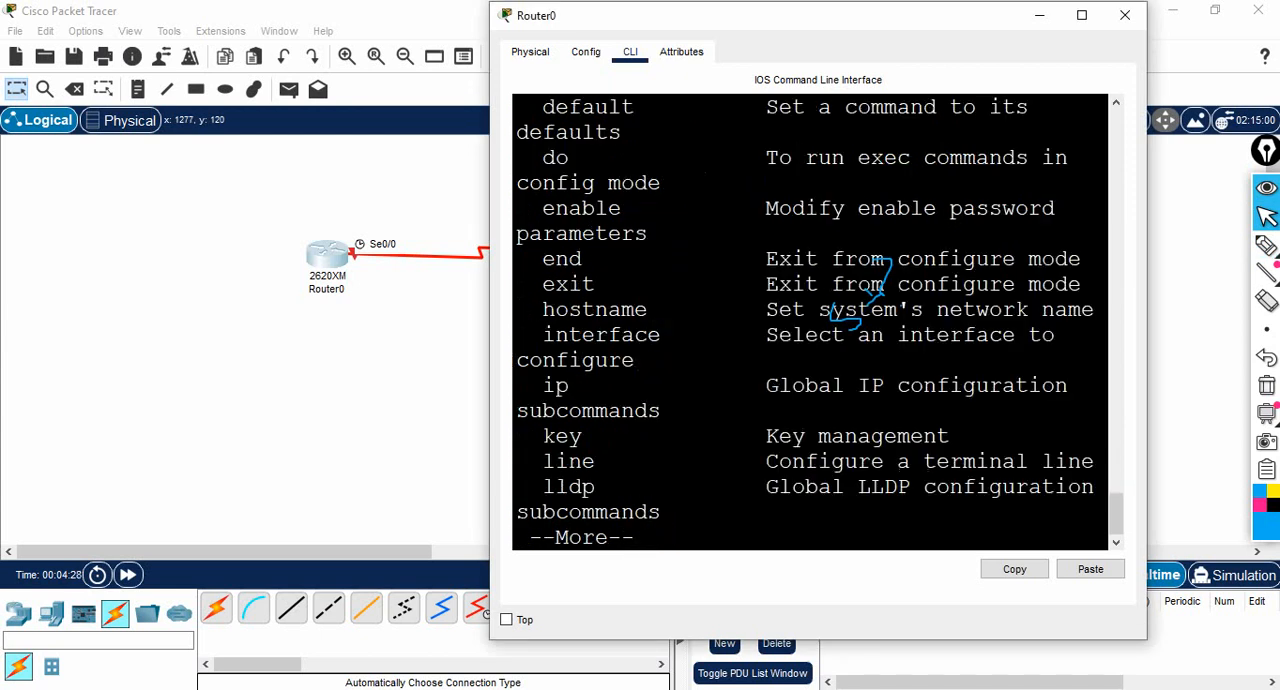
click(1081, 15)
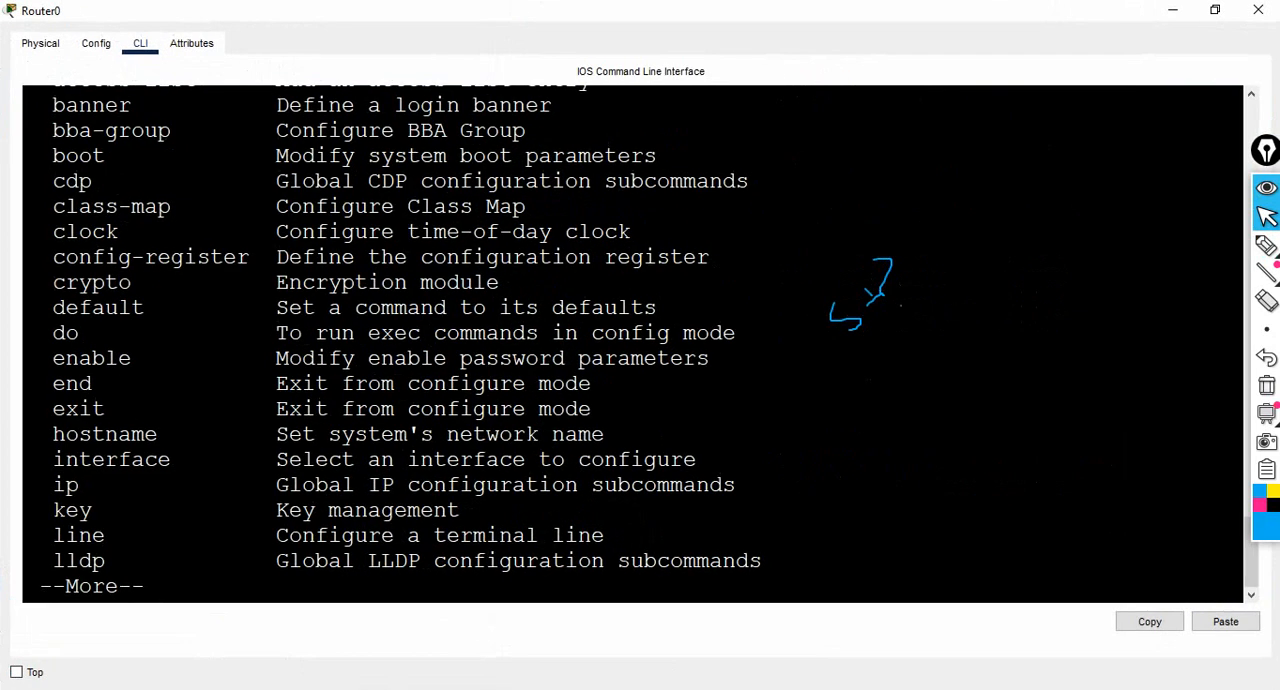
drag(40, 459, 488, 459)
key(Return)
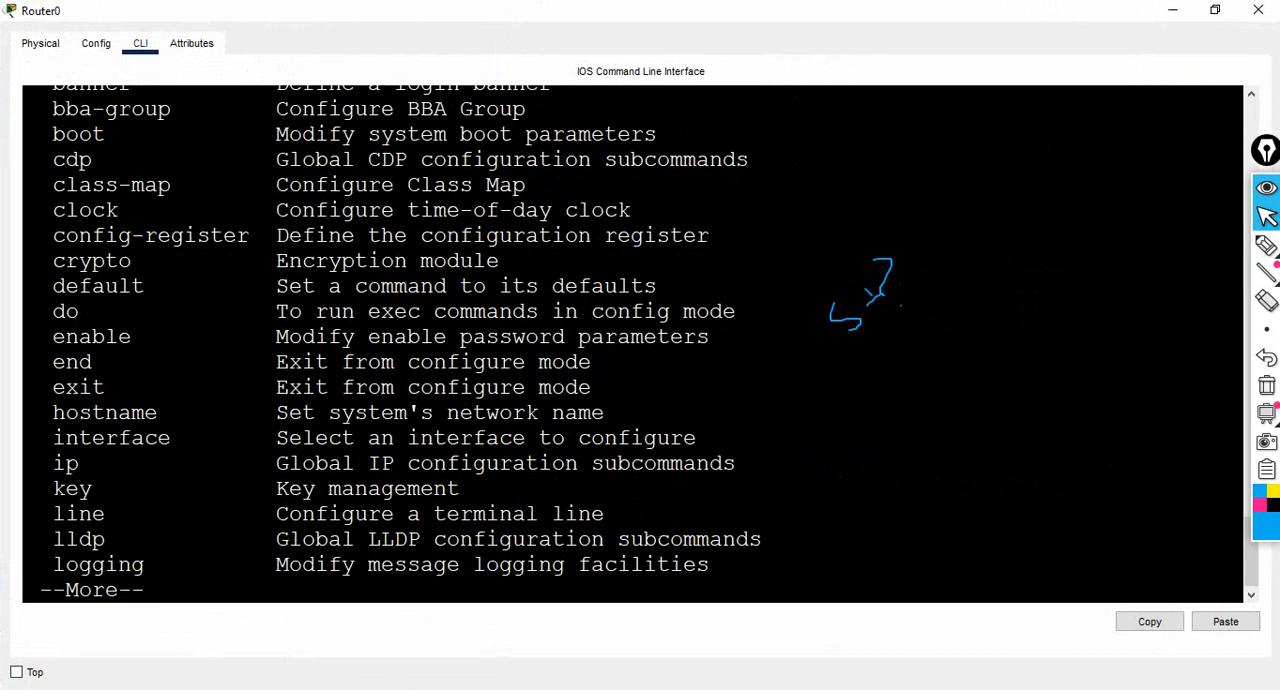
text(qin)
- Try to run the interface command on R-1 without naming an interface
key(Tab)
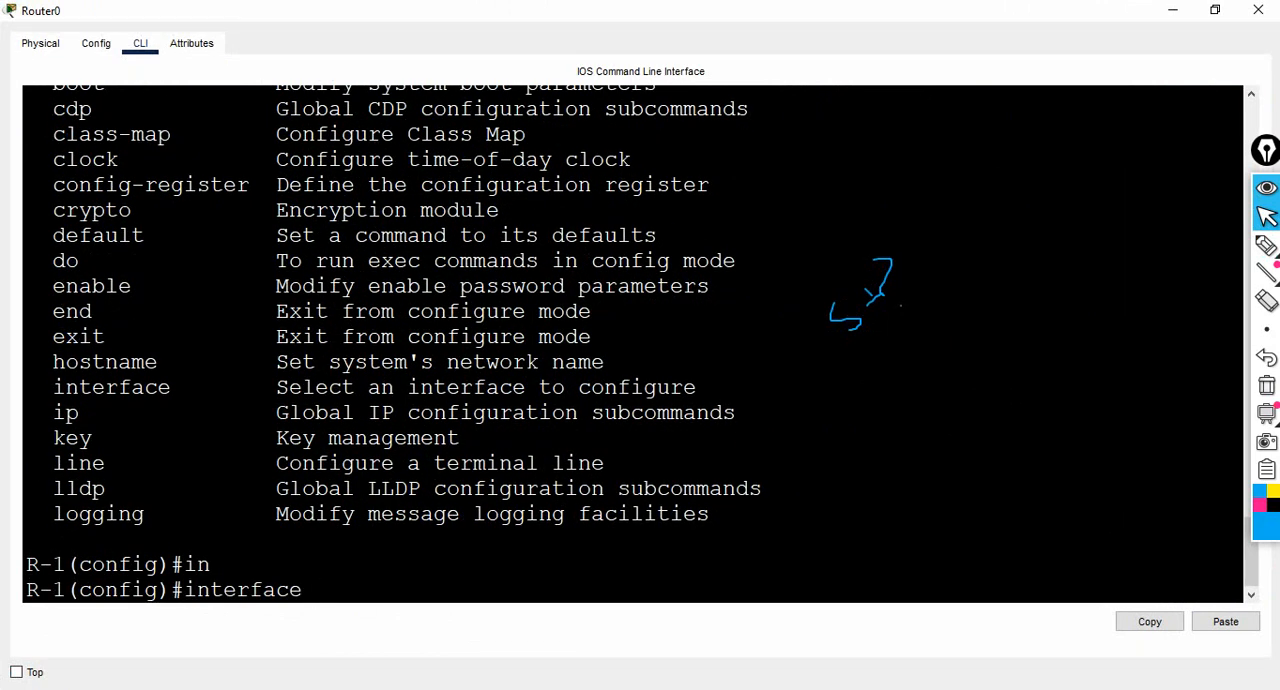
key(Return)
key(Return)
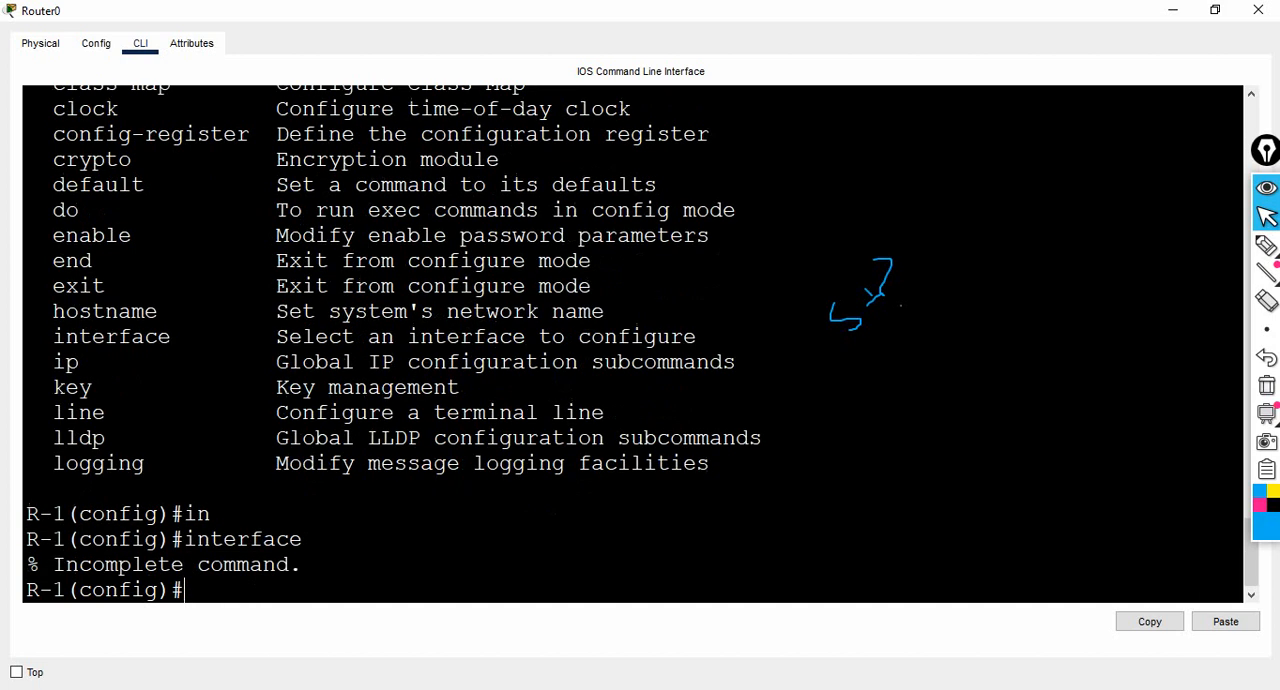
key(Return)
key(Return)
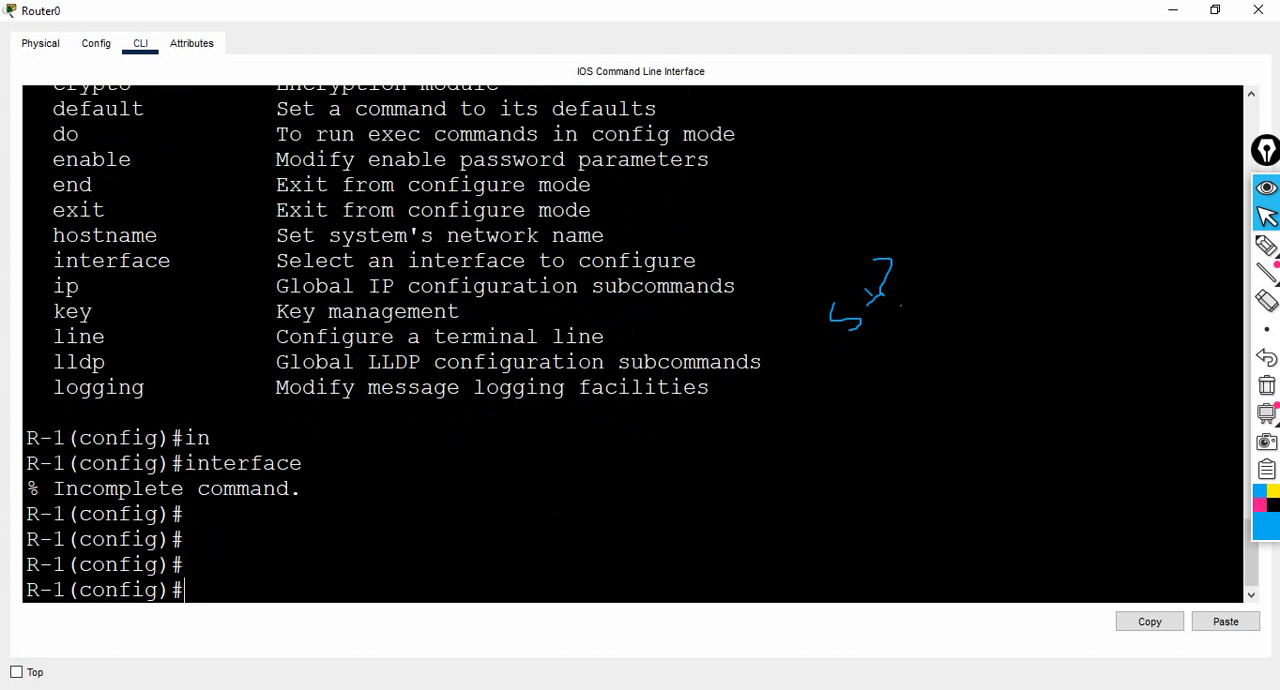
- List the interface types with interface ? and highlight the Serial entry
key(Up)
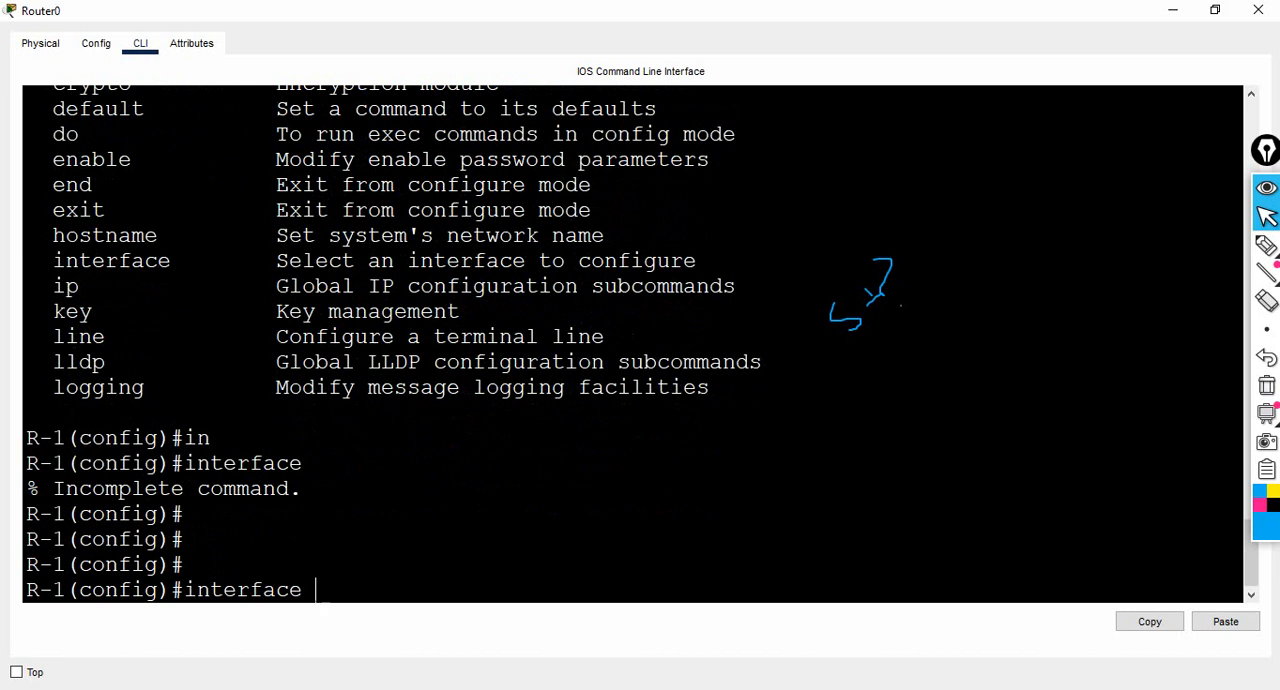
text(?)
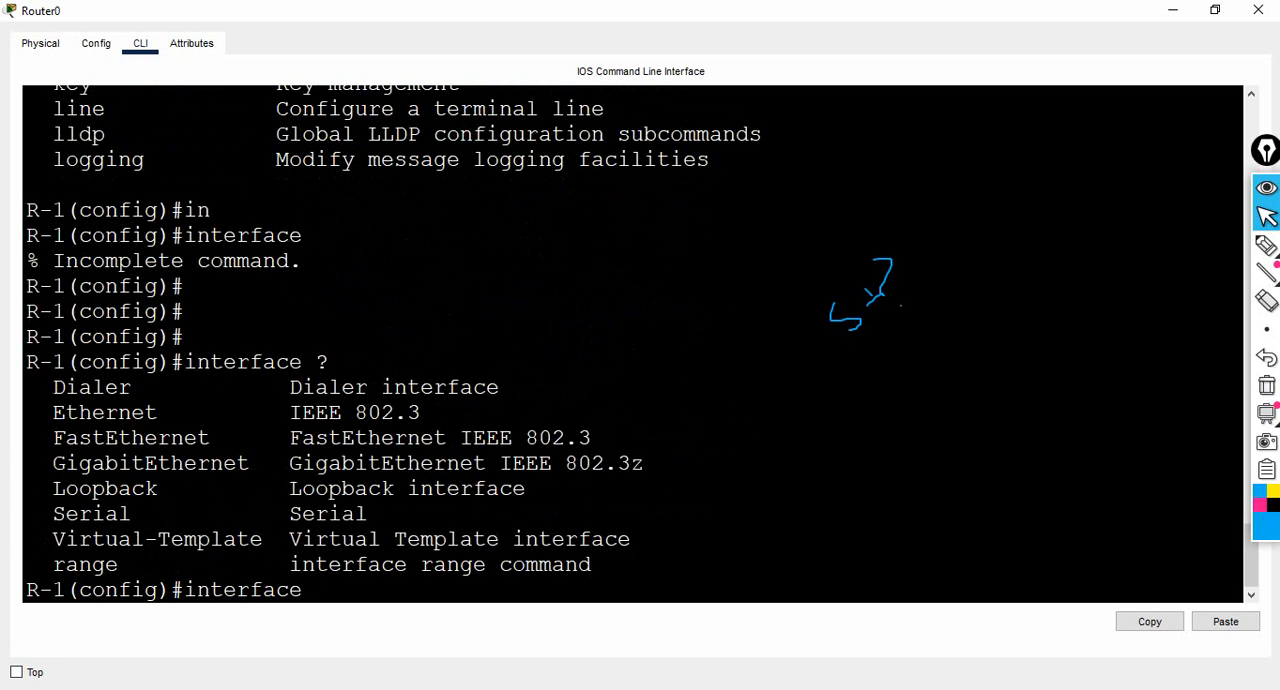
drag(27, 387, 381, 566)
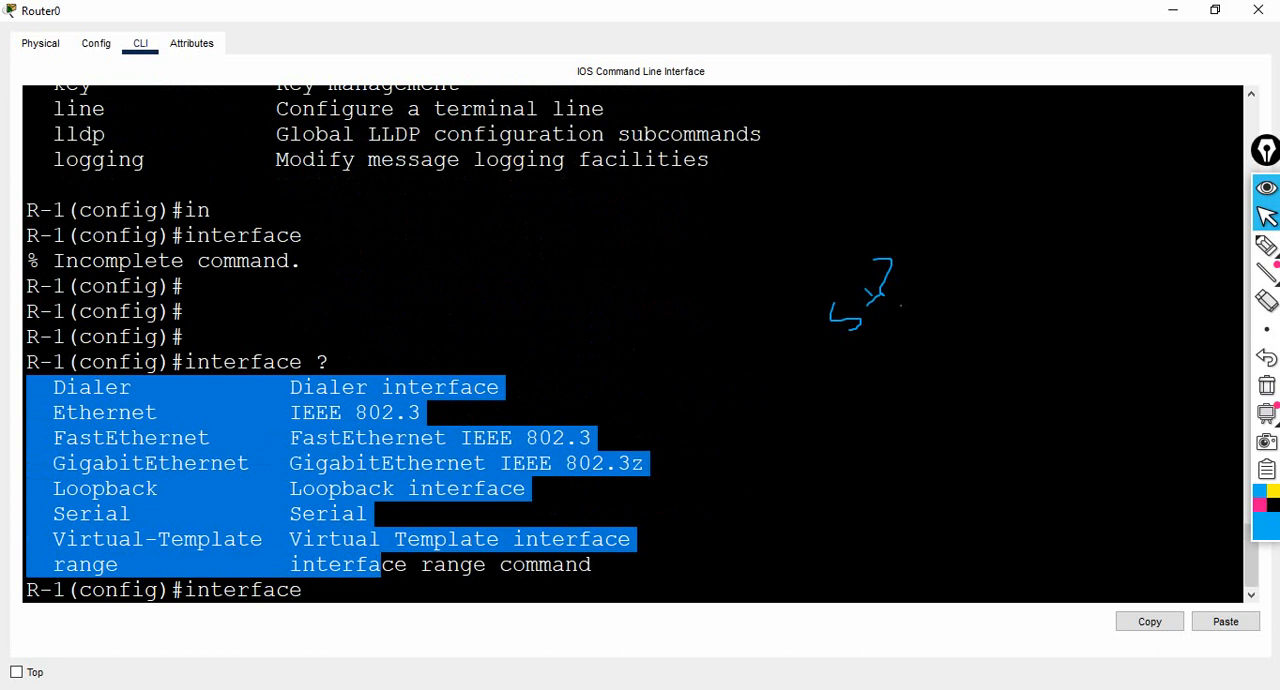
click(381, 563)
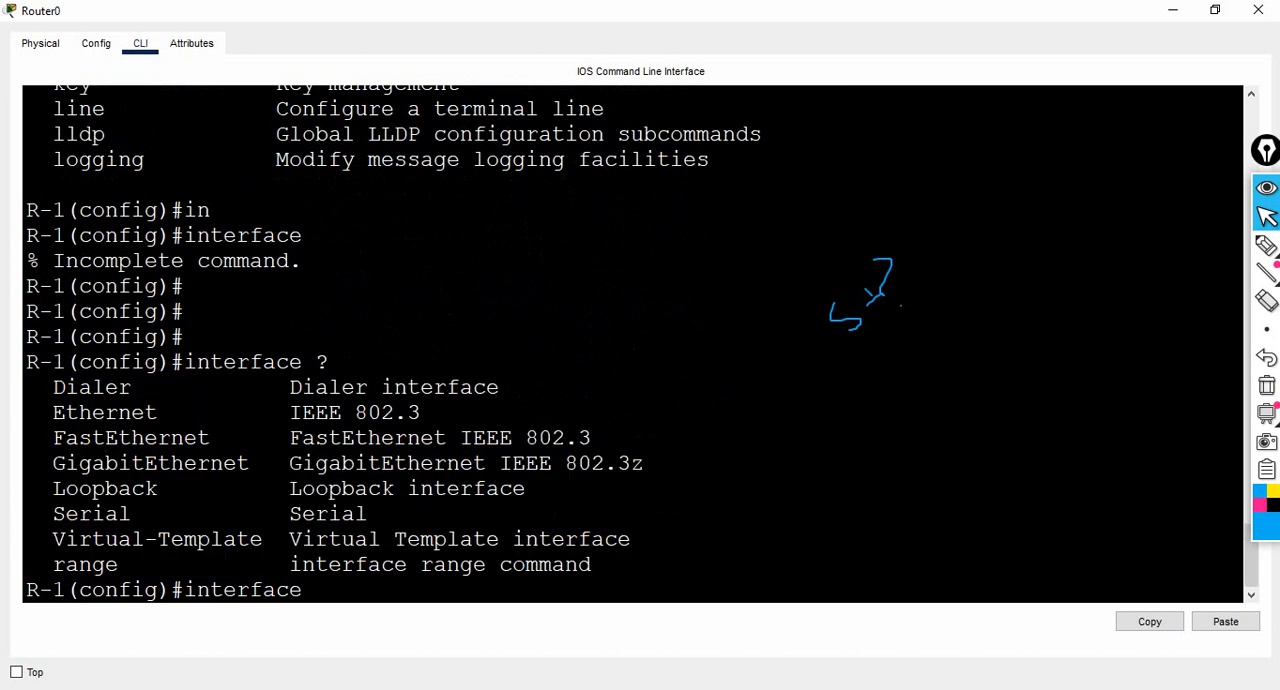
drag(40, 513, 368, 513)
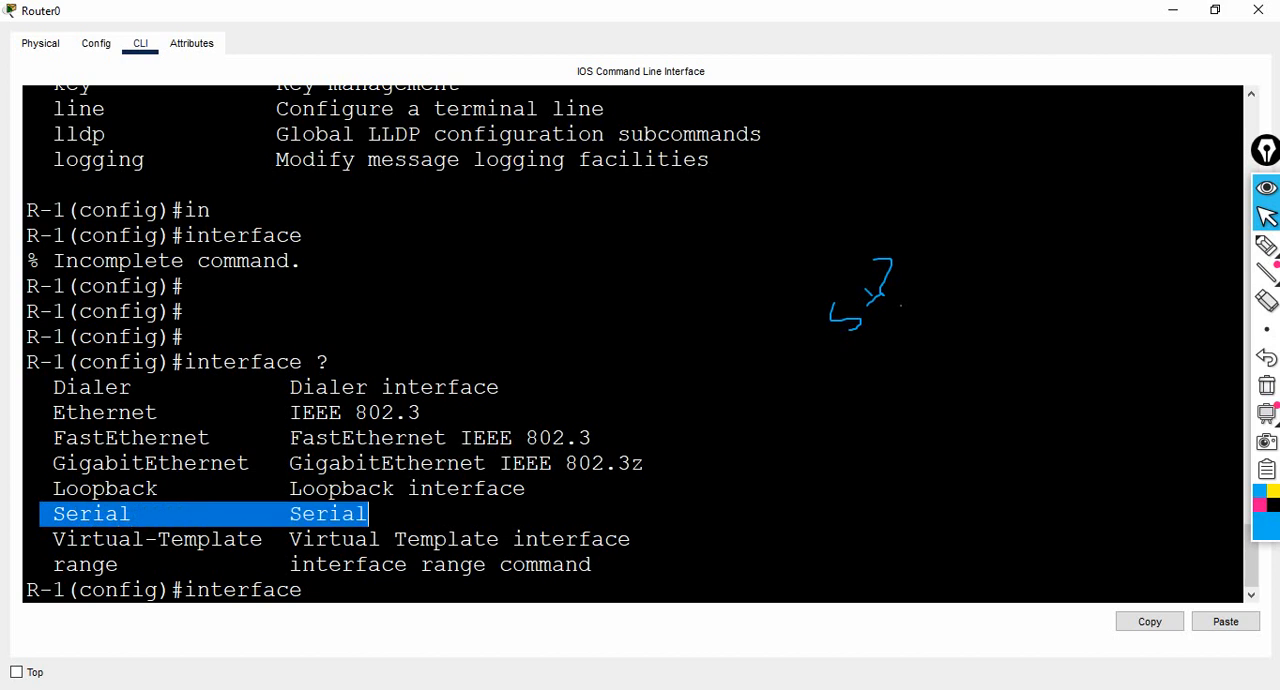
click(316, 590)
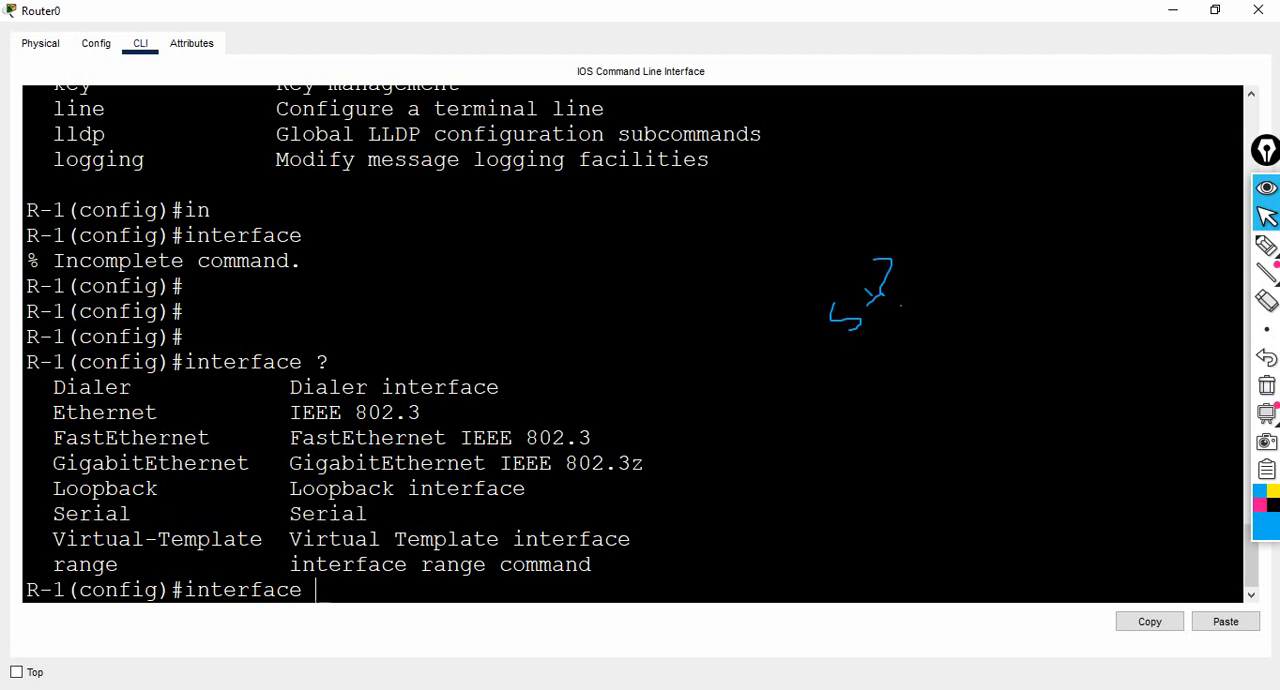
- Enter interface configuration mode on R-1 with interface serial 0/0
text(se)
key(Tab)
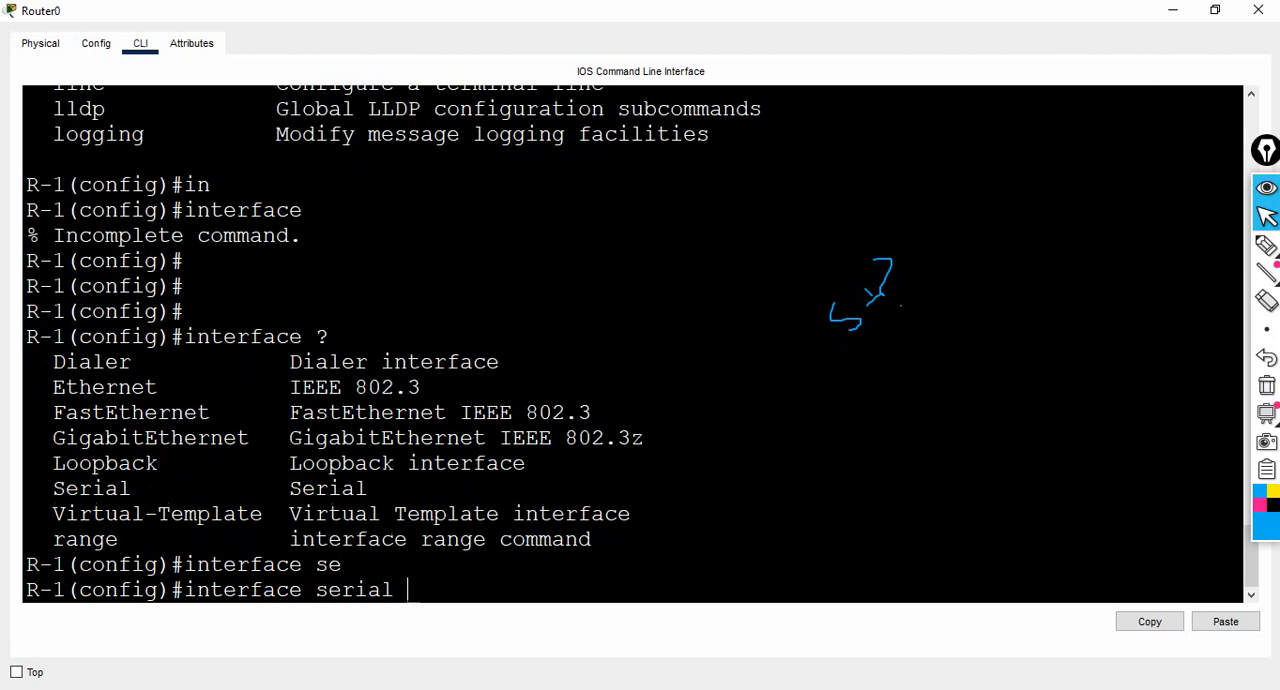
text(0/0)
key(Return)
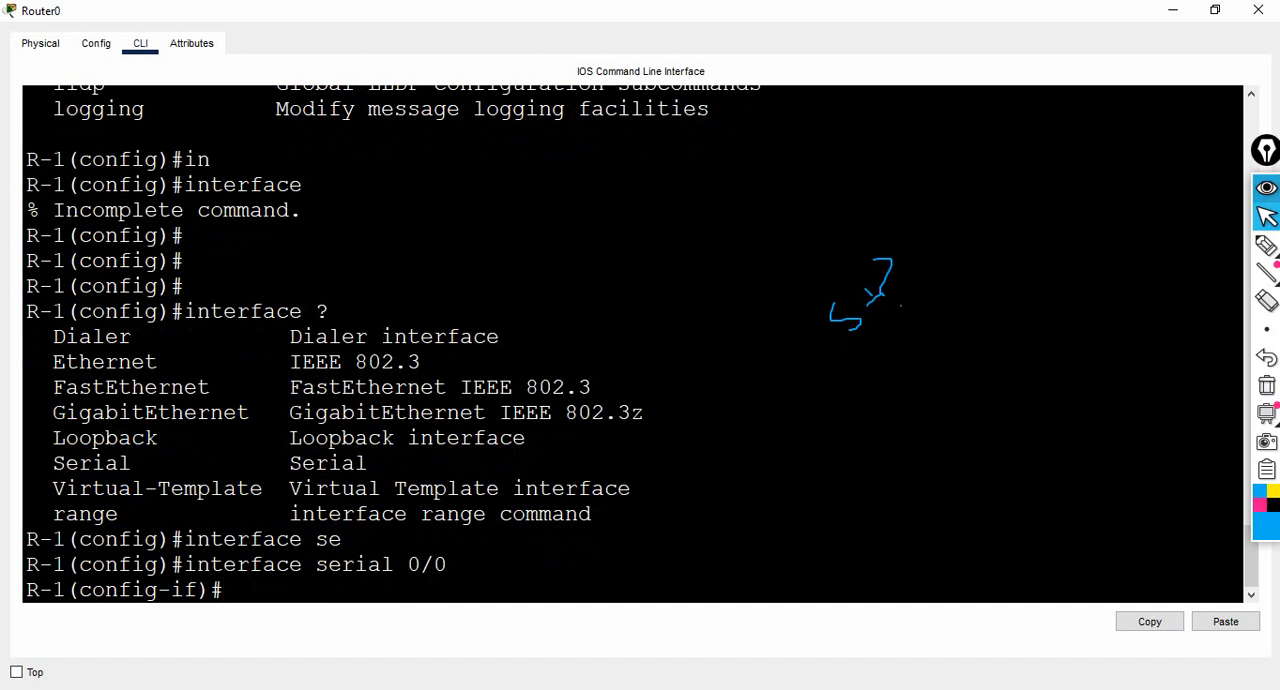
- Underline the config part of the R-1 prompt with the pen and return to the pointer
click(1266, 245)
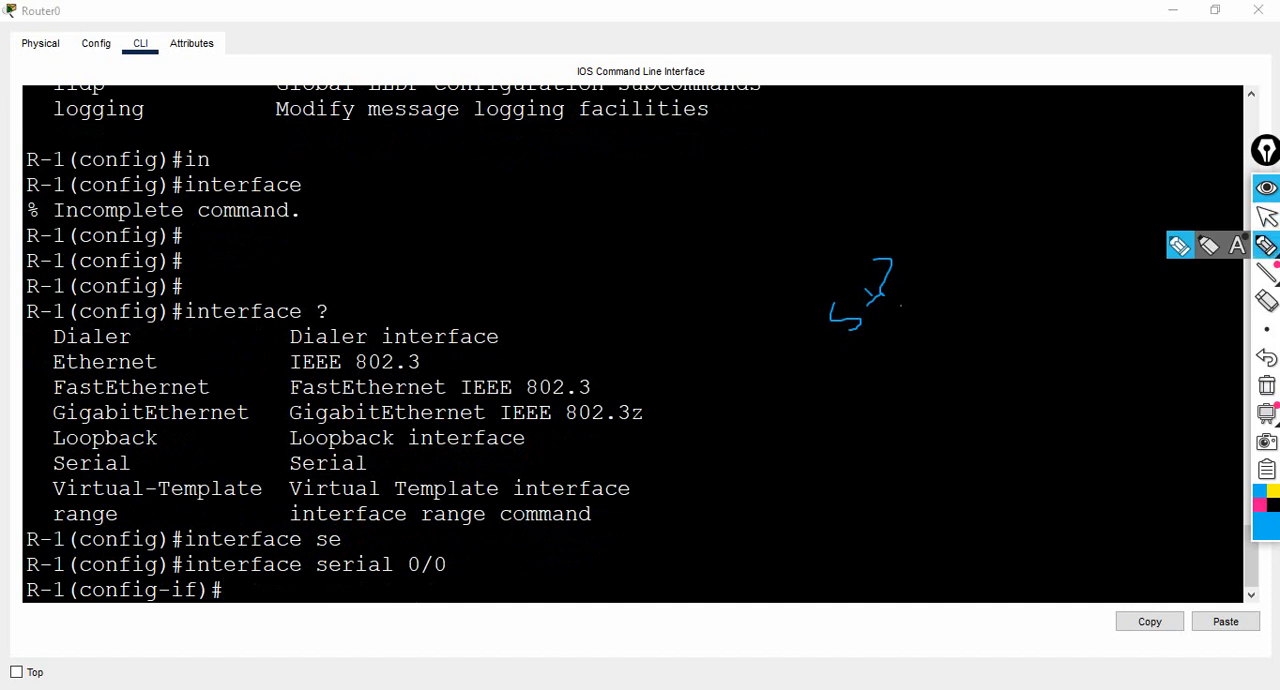
drag(70, 570, 88, 570)
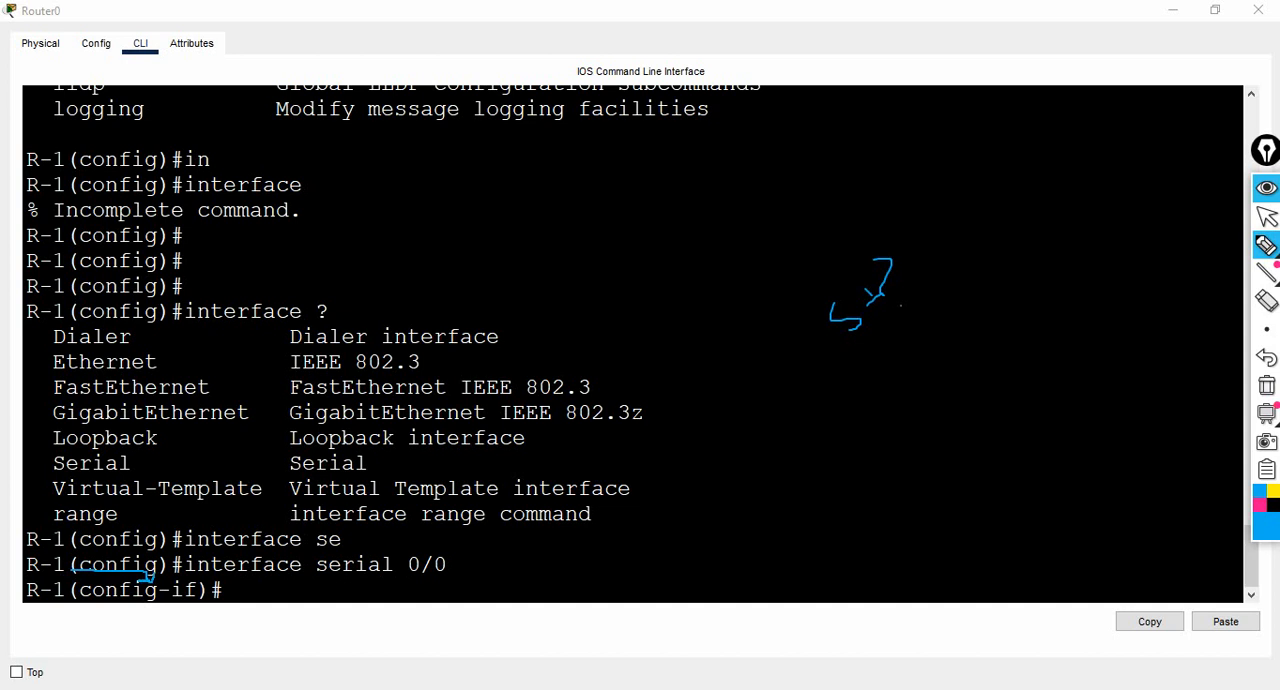
click(1267, 217)
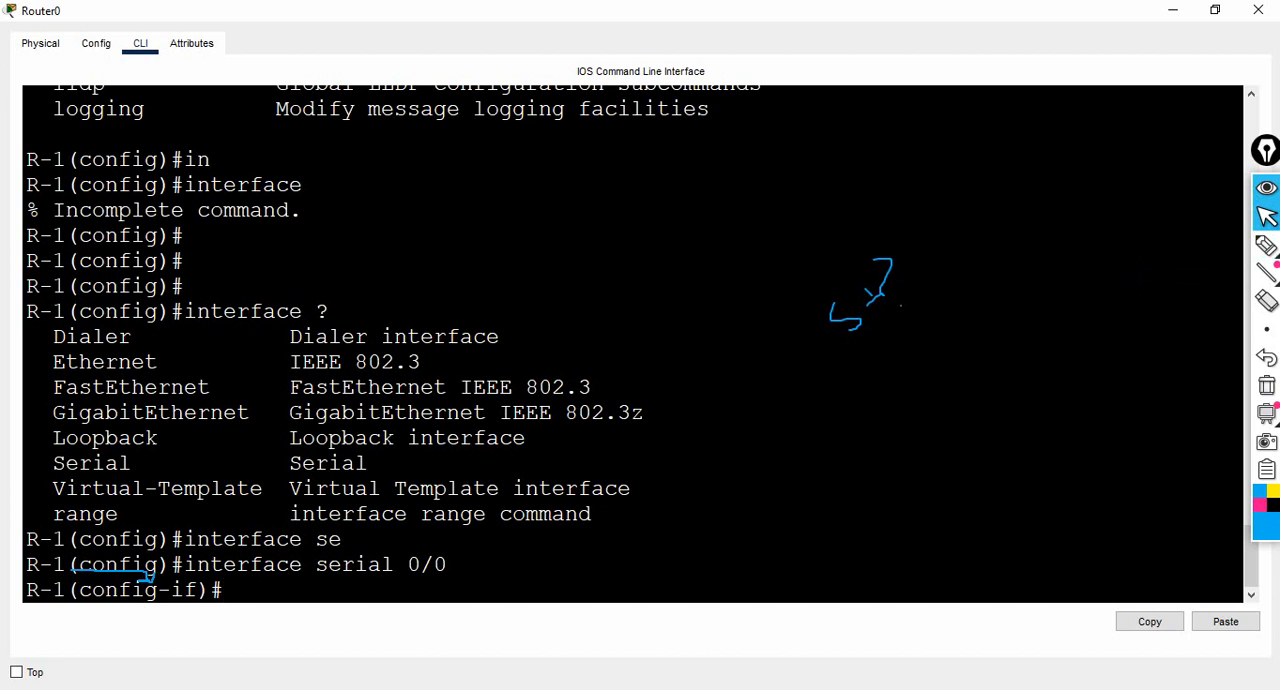
- List the interface configuration commands with ? and highlight the ip entry
text(?)
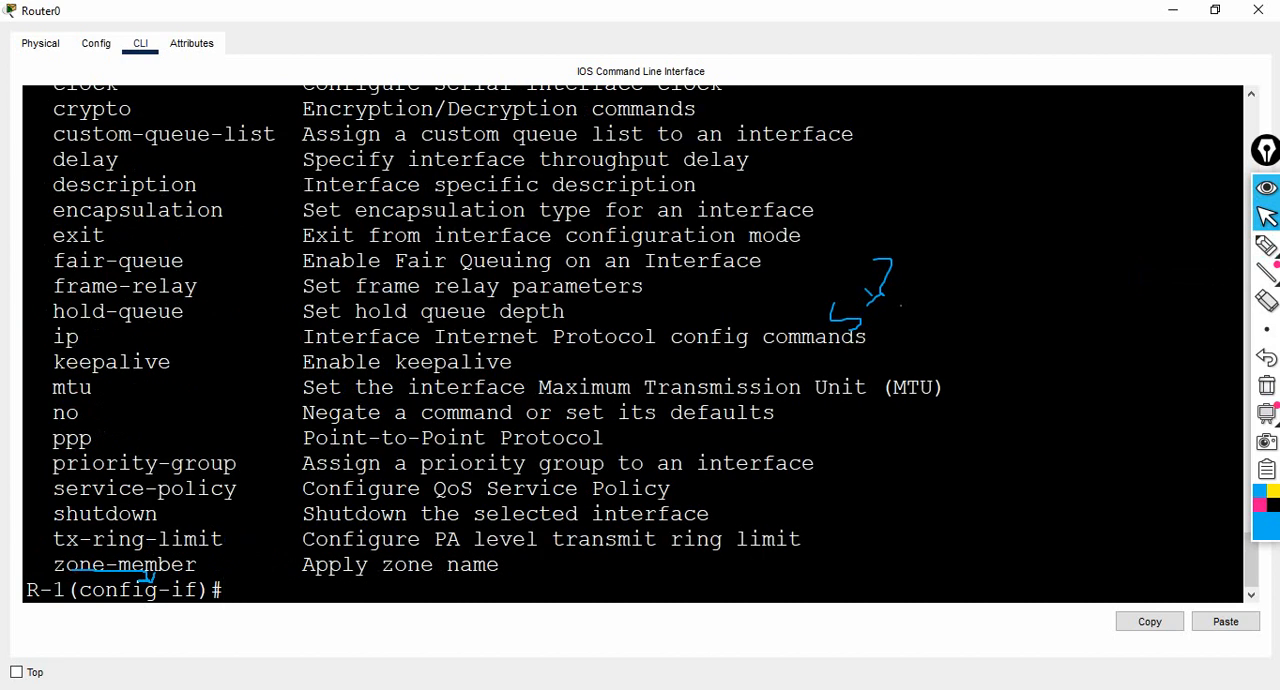
drag(53, 338, 105, 338)
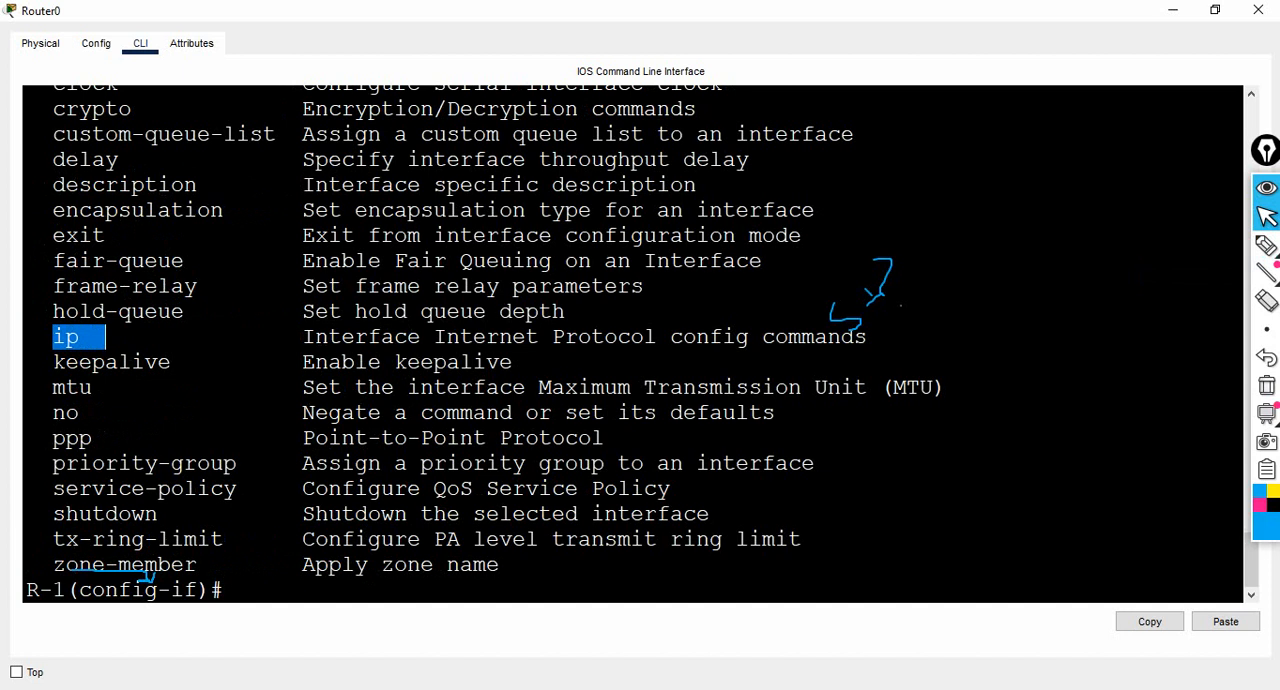
click(105, 338)
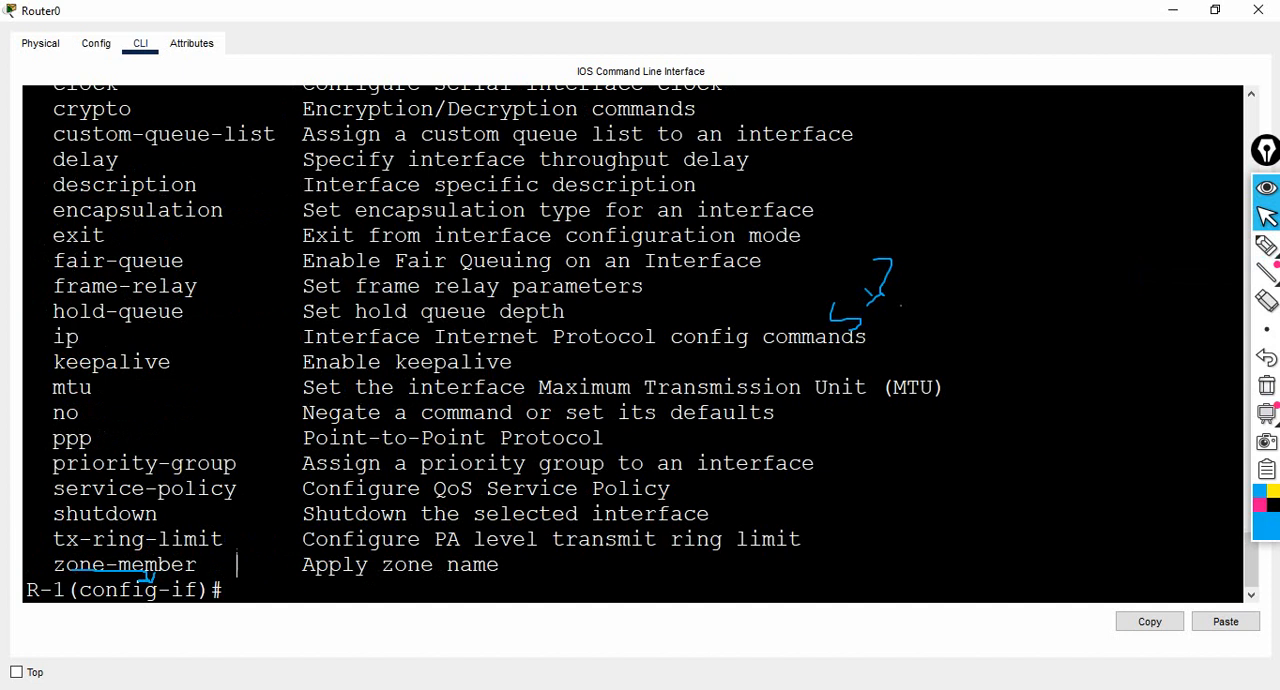
key(Return)
- List the ip subcommands with ip ? and highlight the address entry and its description
text(ip)
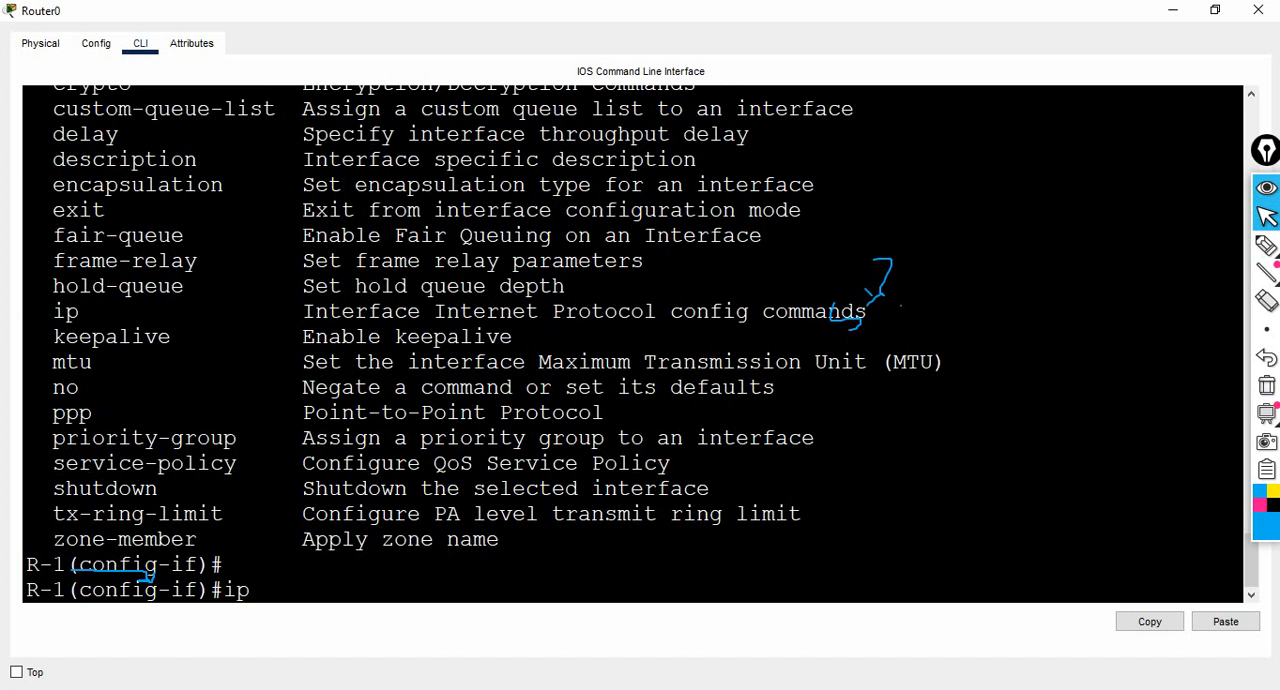
text( ?)
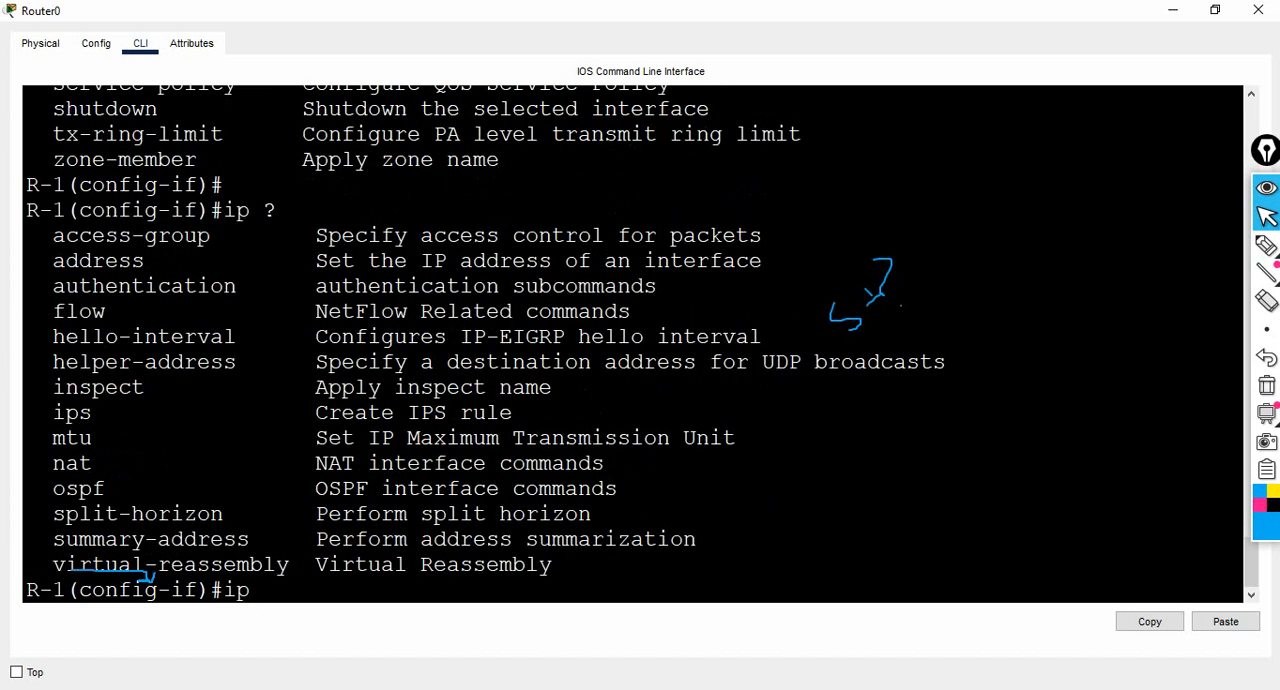
drag(53, 260, 157, 260)
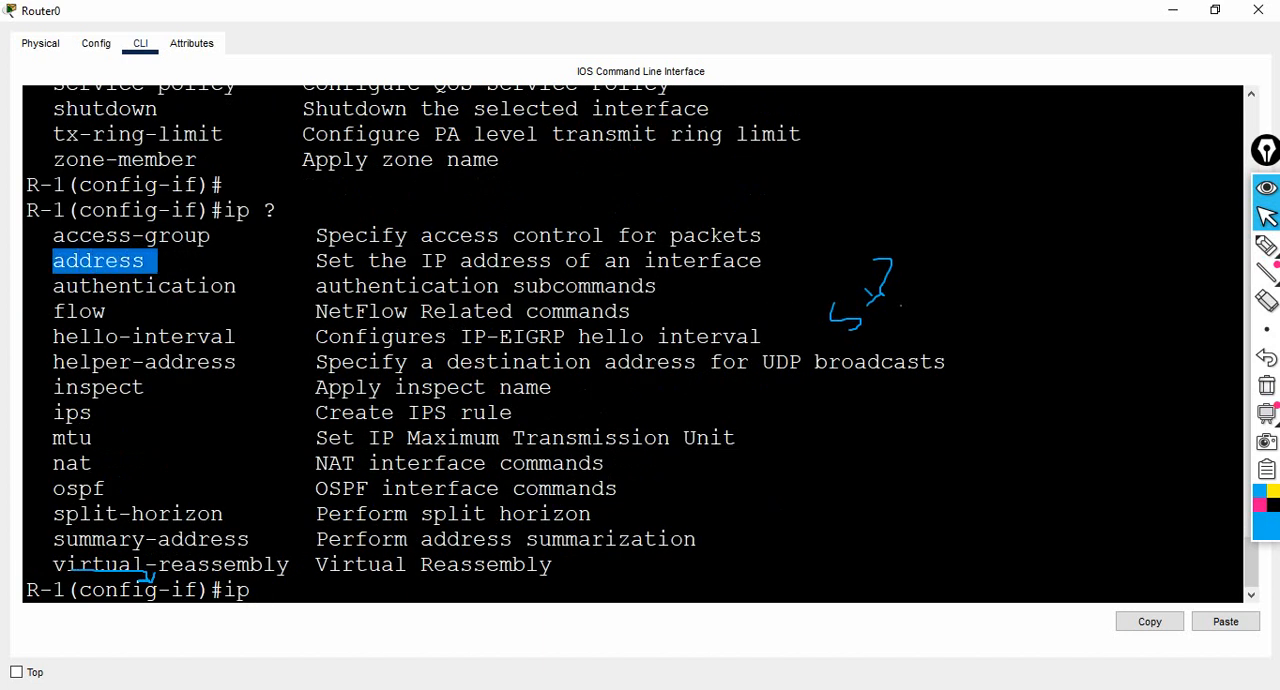
drag(303, 260, 594, 260)
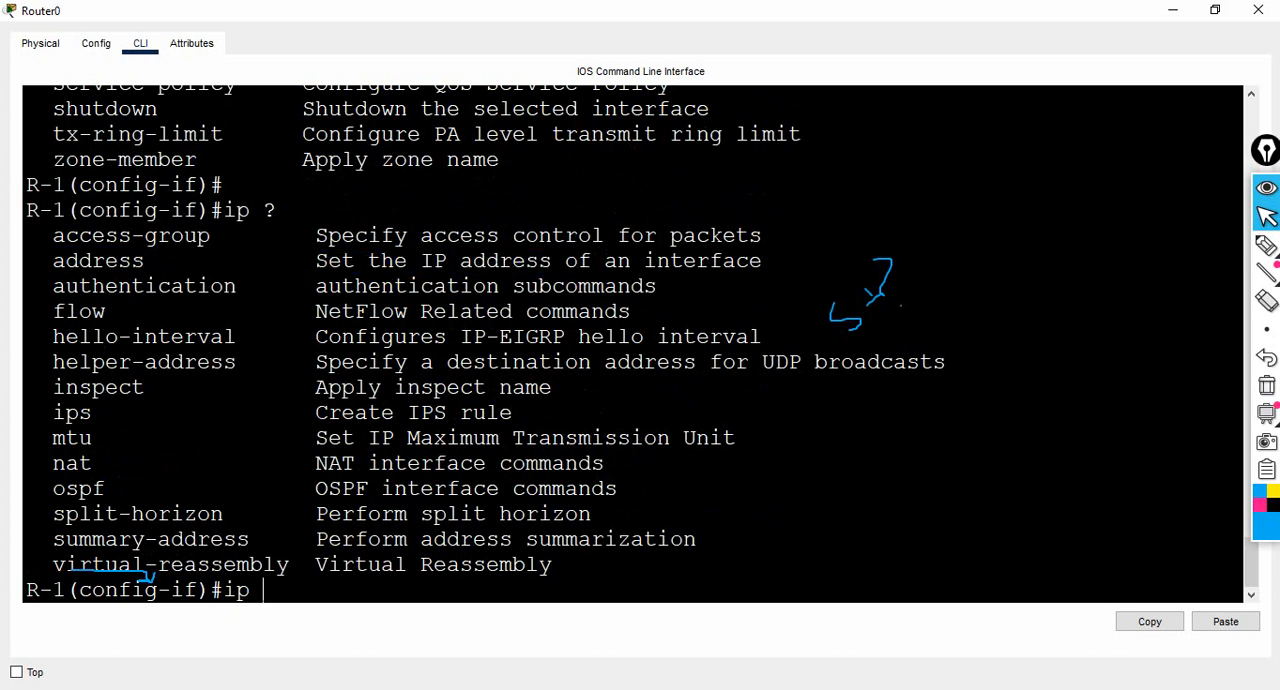
- Try ip address without arguments, list its parameters with ?, and highlight A.B.C.D after clearing the pen marks
text(add)
key(Tab)
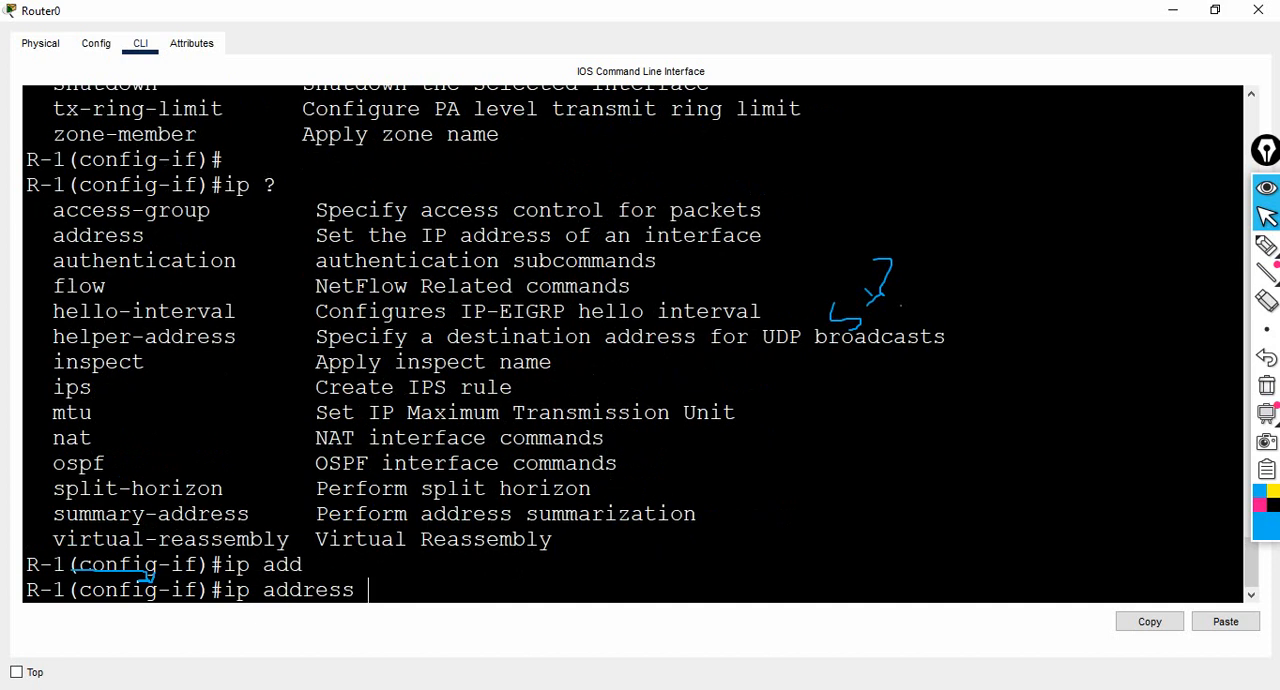
key(Return)
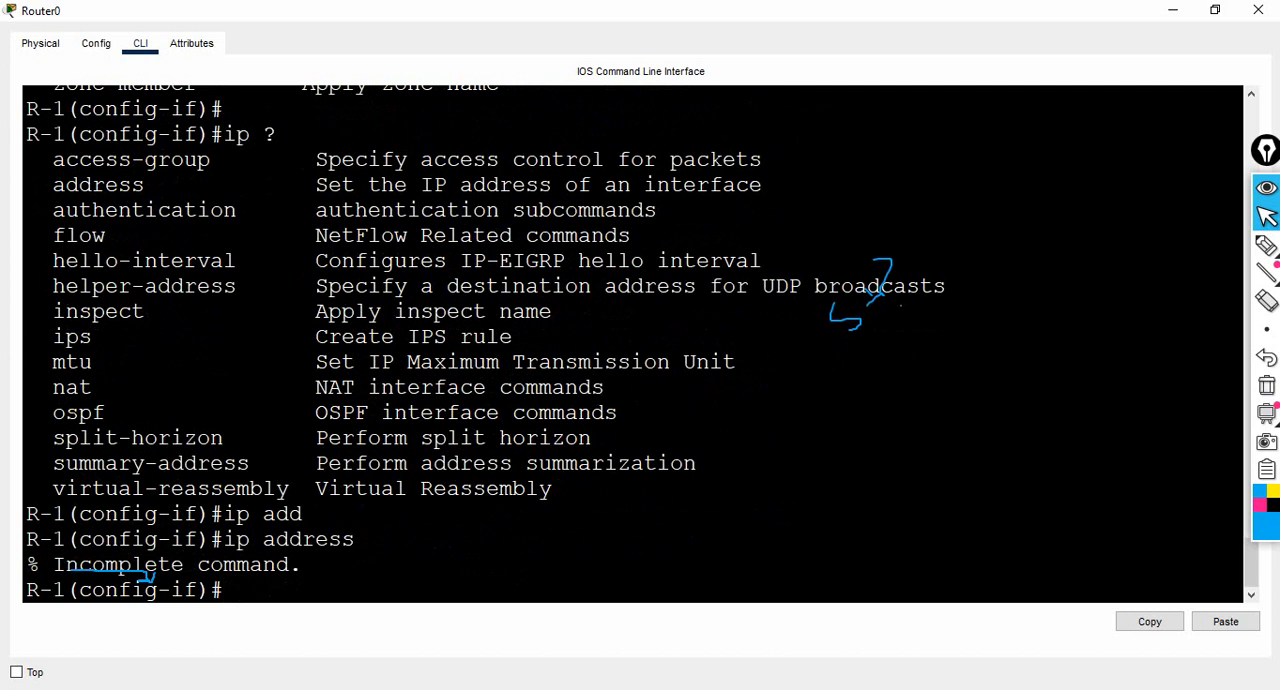
key(Up)
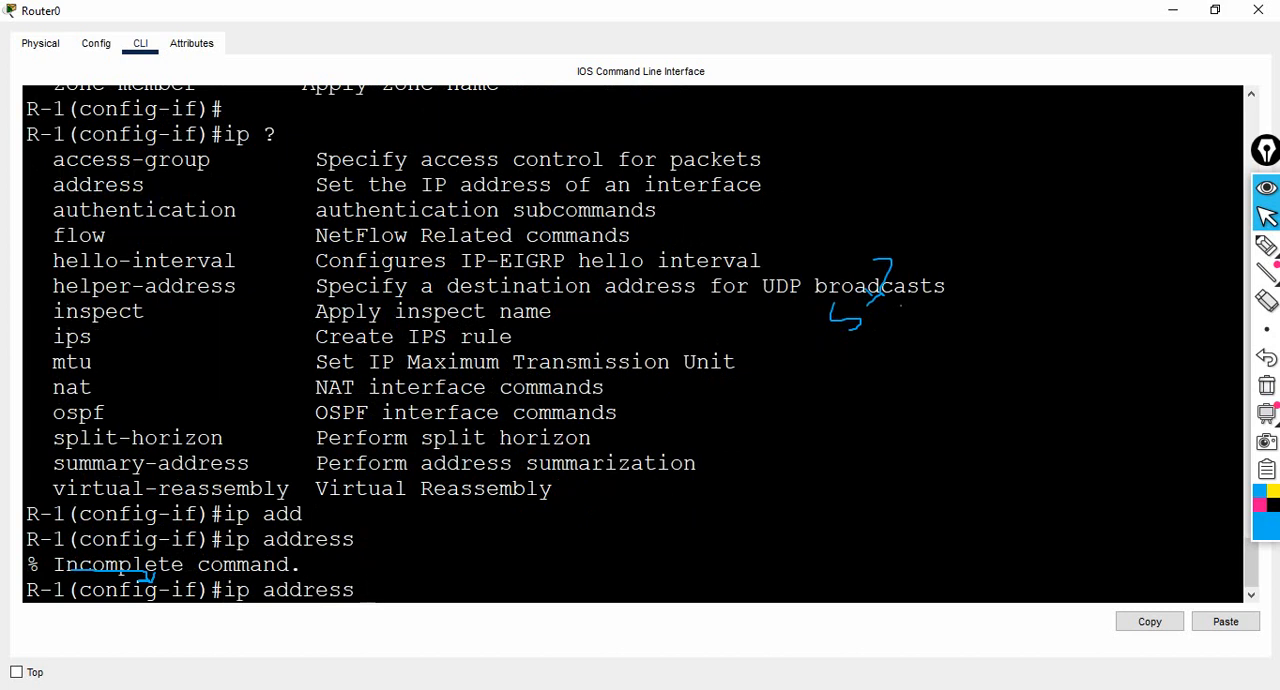
text(?)
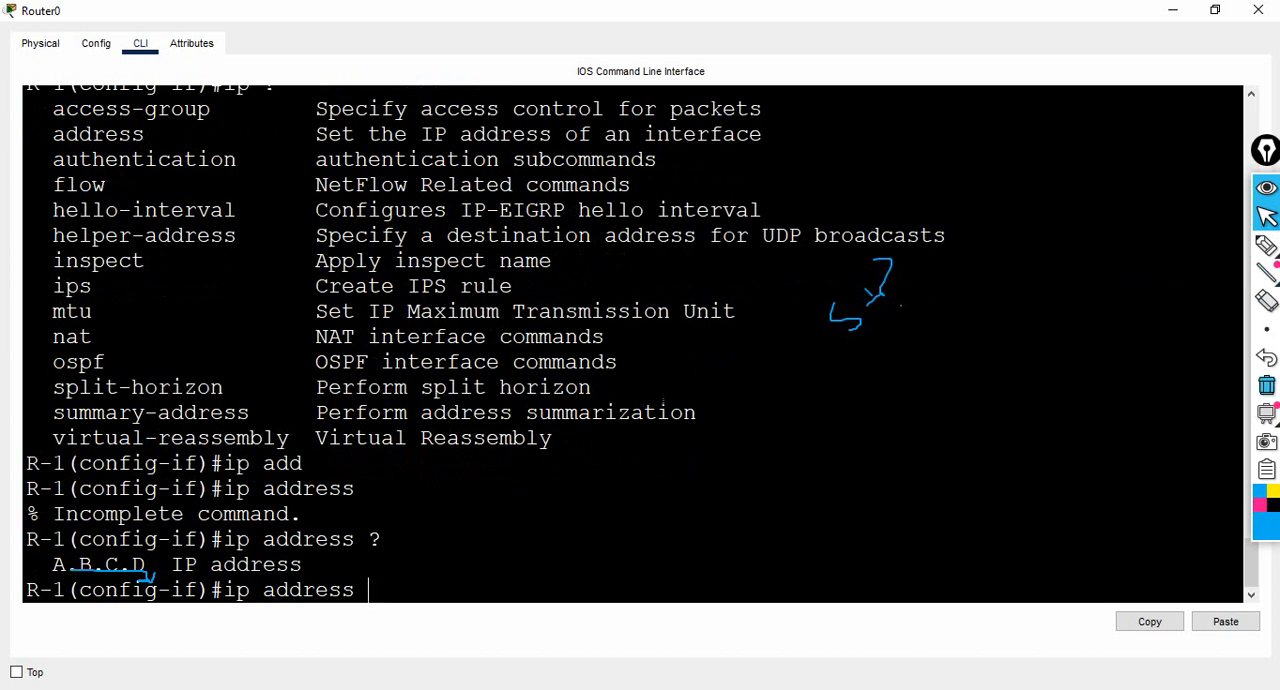
click(1267, 385)
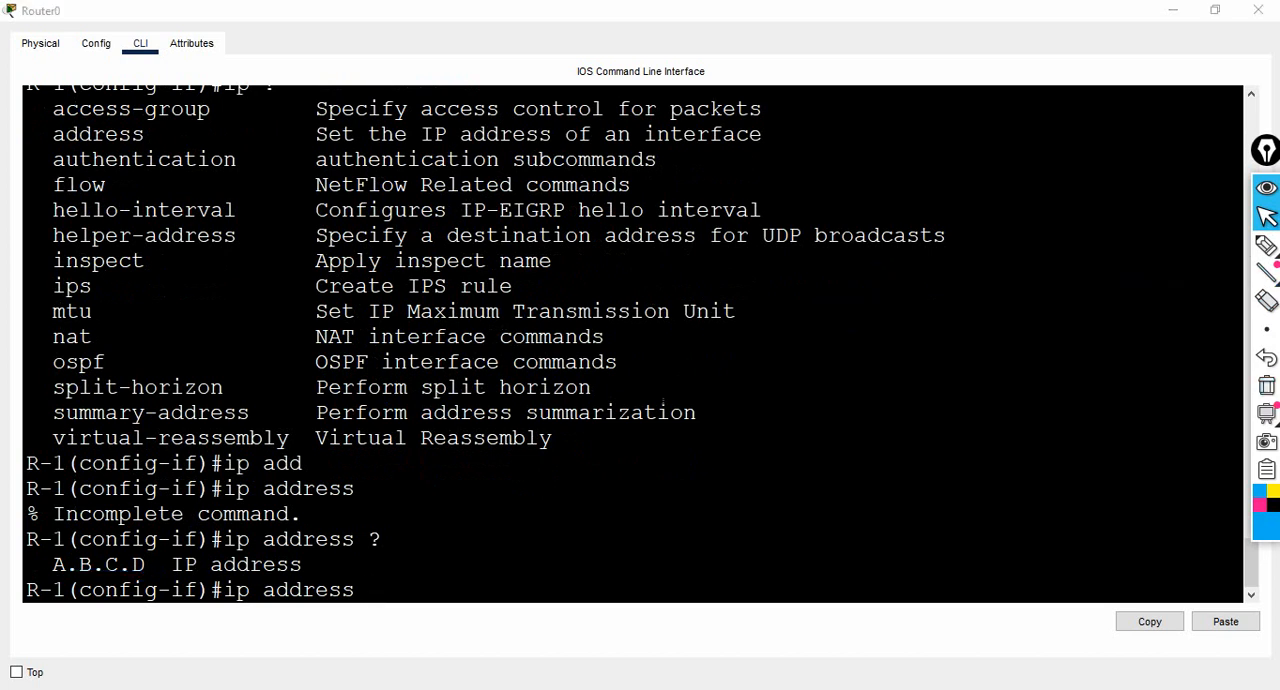
drag(40, 564, 146, 564)
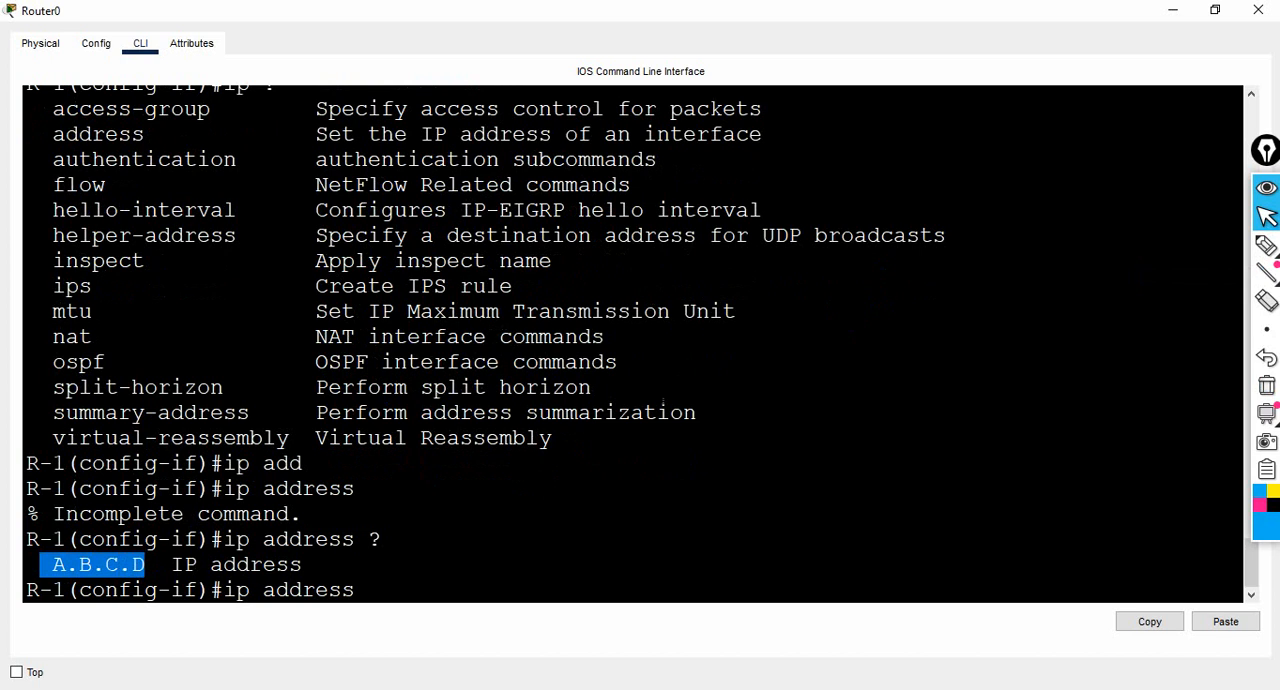
click(368, 590)
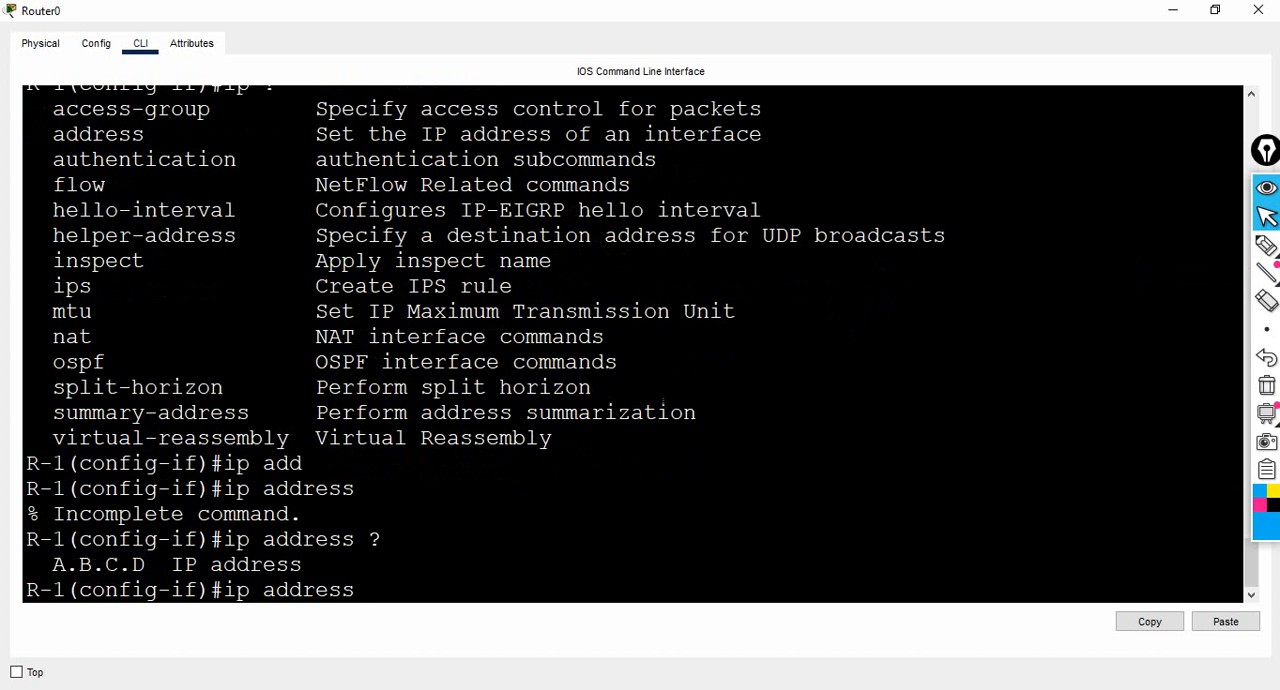
- Try ip address 1.1.1.1 without a mask, then list the next parameter with ? and highlight IP subnet mask
text(1.1.1.1)
key(Return)
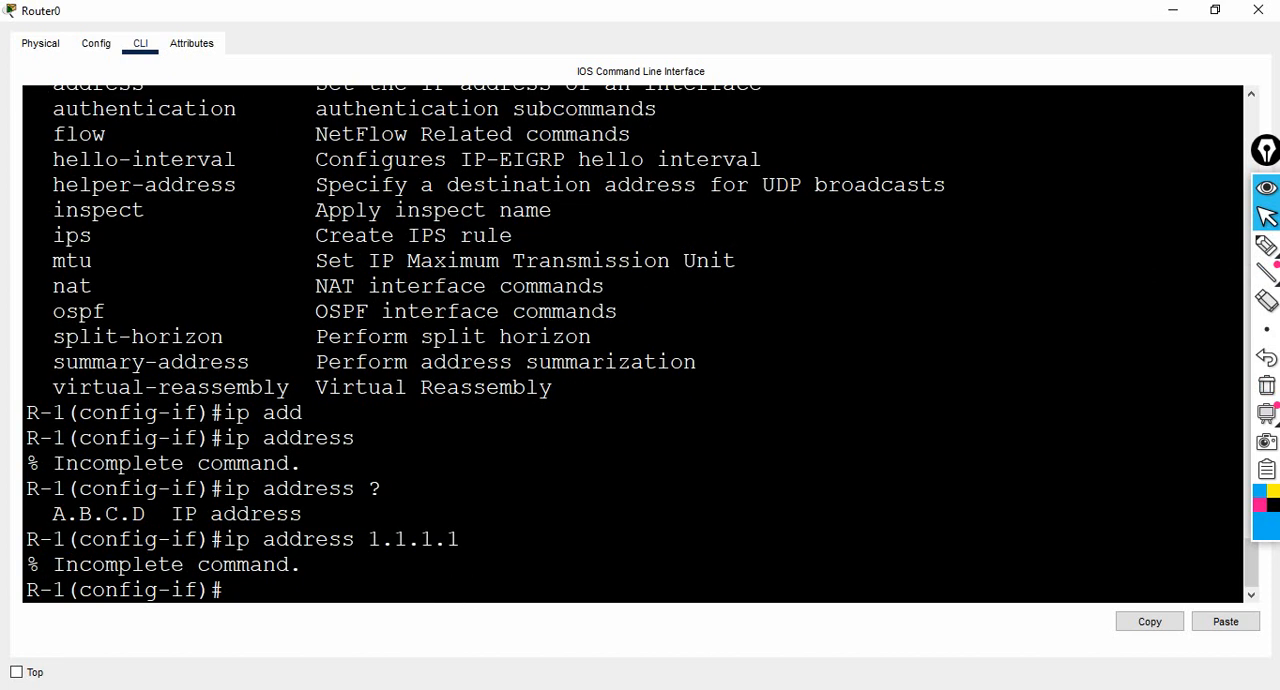
key(Up)
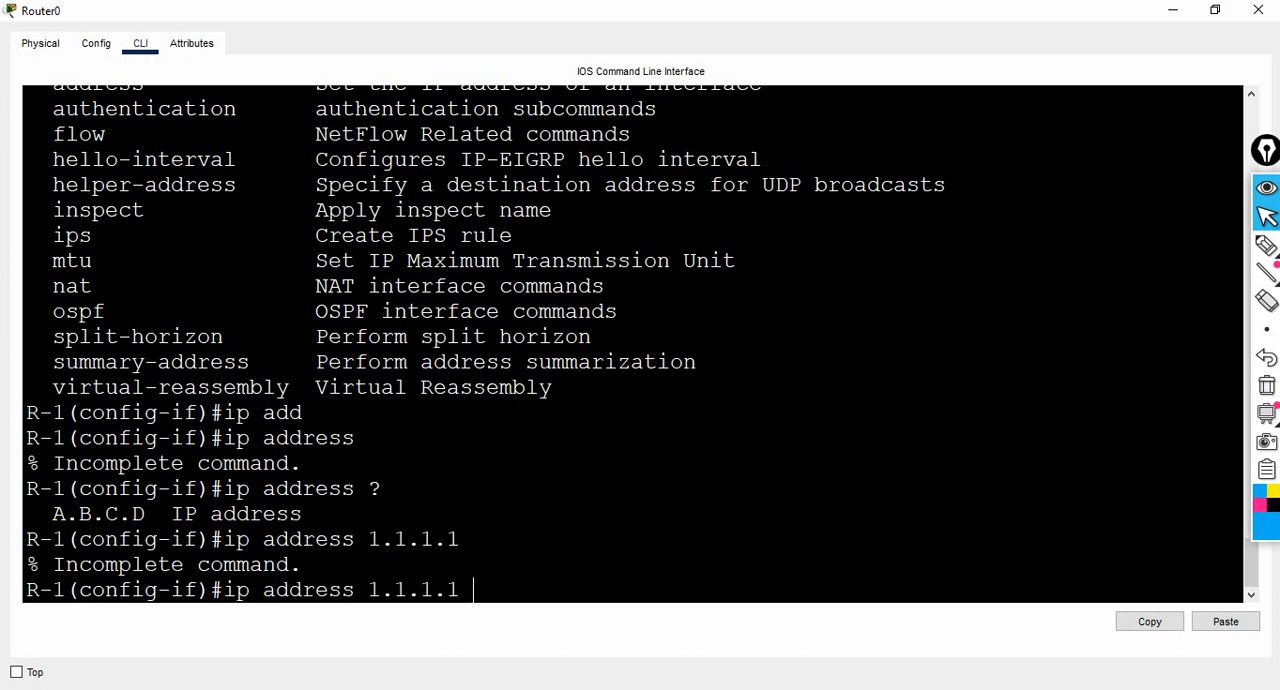
text(?)
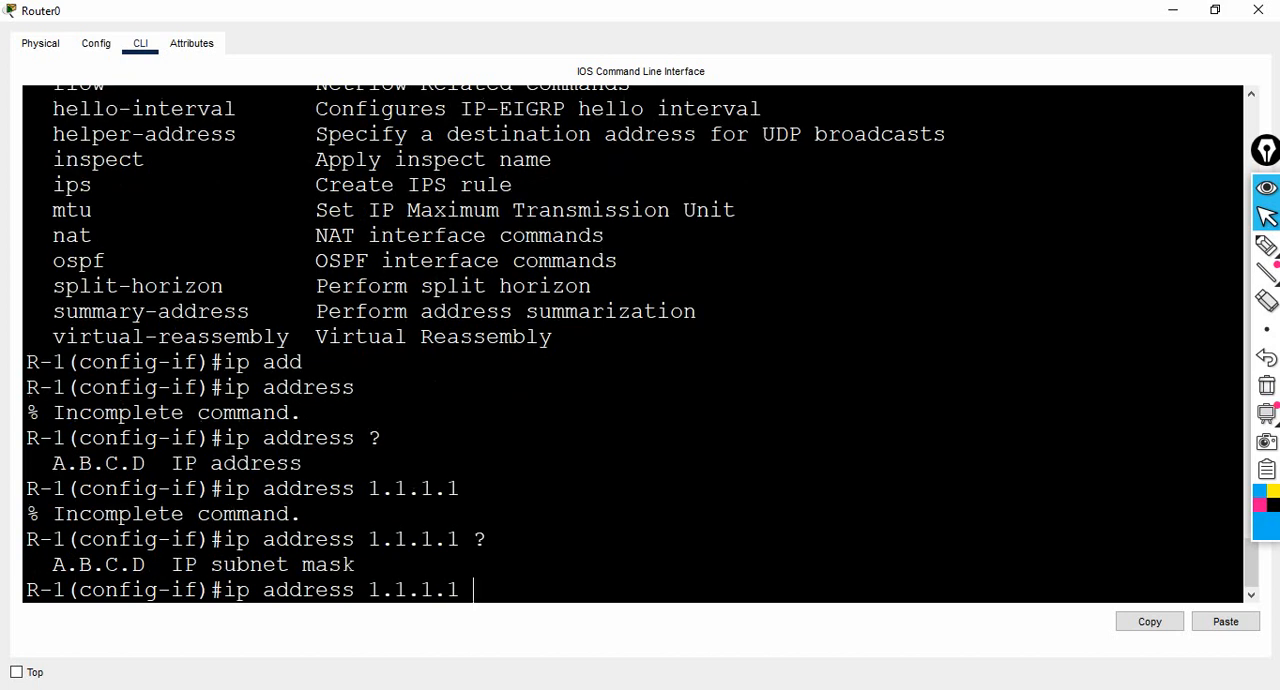
drag(172, 564, 355, 564)
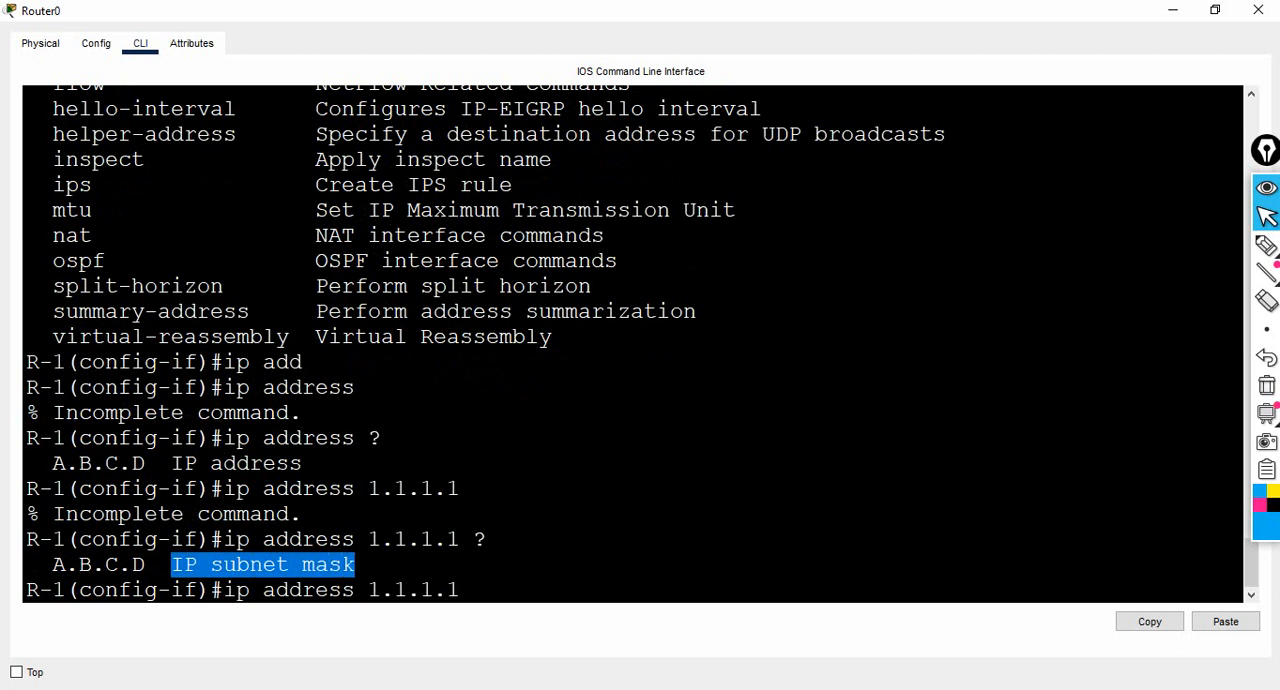
click(474, 590)
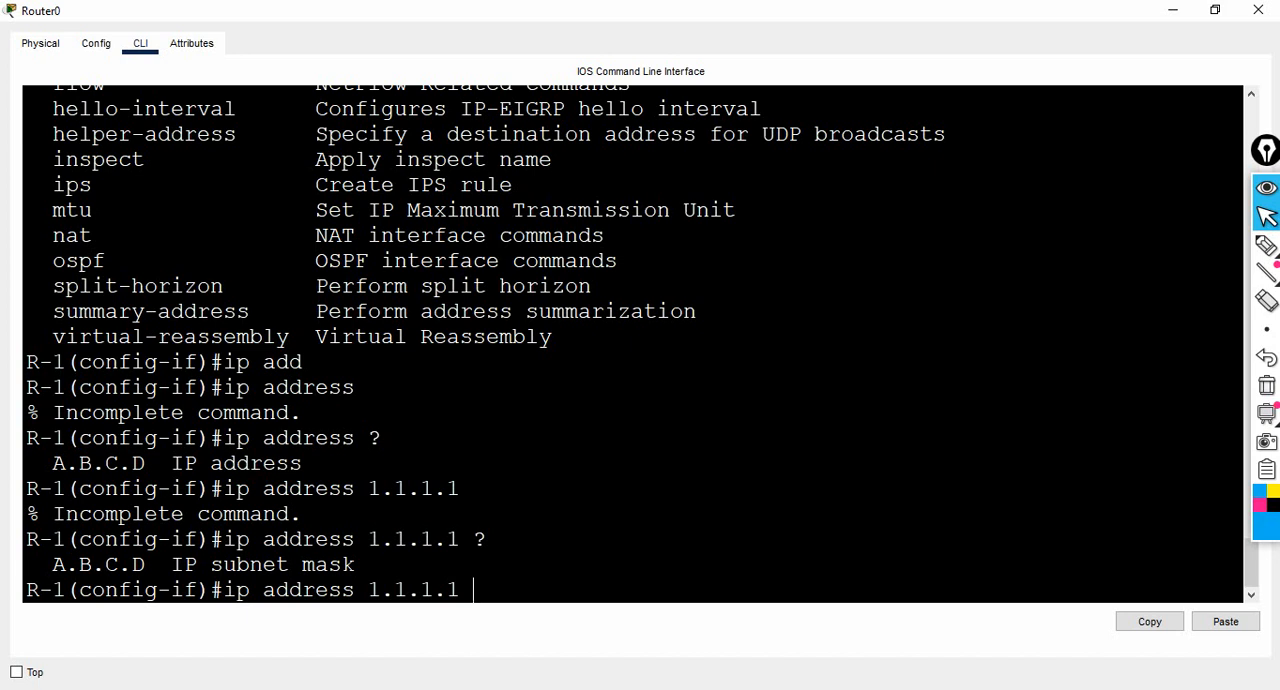
- Complete the pending ip address 1.1.1.1 command with mask 255.0.0.0 and annotate the mask with a pen arrow and handwritten note
text(255.0.0.0)
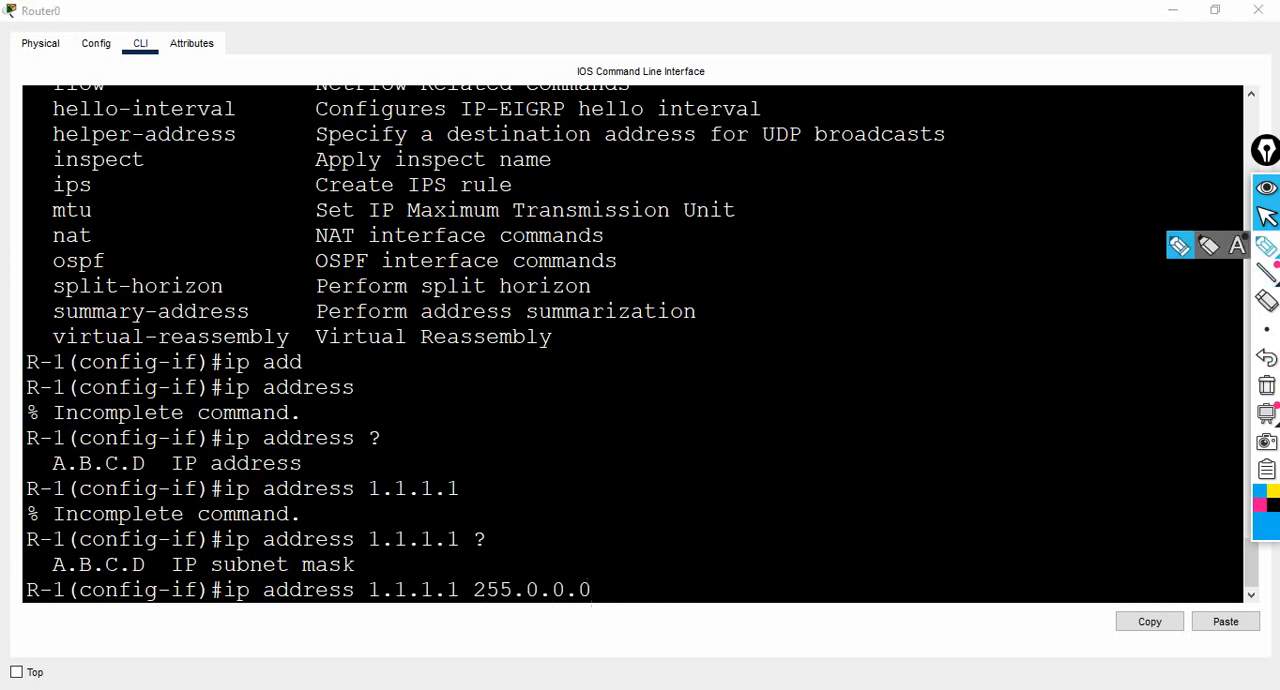
click(1266, 245)
mouse_move(598, 592)
mouse_down()
mouse_move(662, 521)
mouse_move(630, 526)
mouse_move(663, 542)
mouse_up()
mouse_move(656, 476)
mouse_down()
mouse_move(700, 488)
mouse_move(706, 460)
mouse_move(728, 456)
mouse_move(758, 503)
mouse_up()
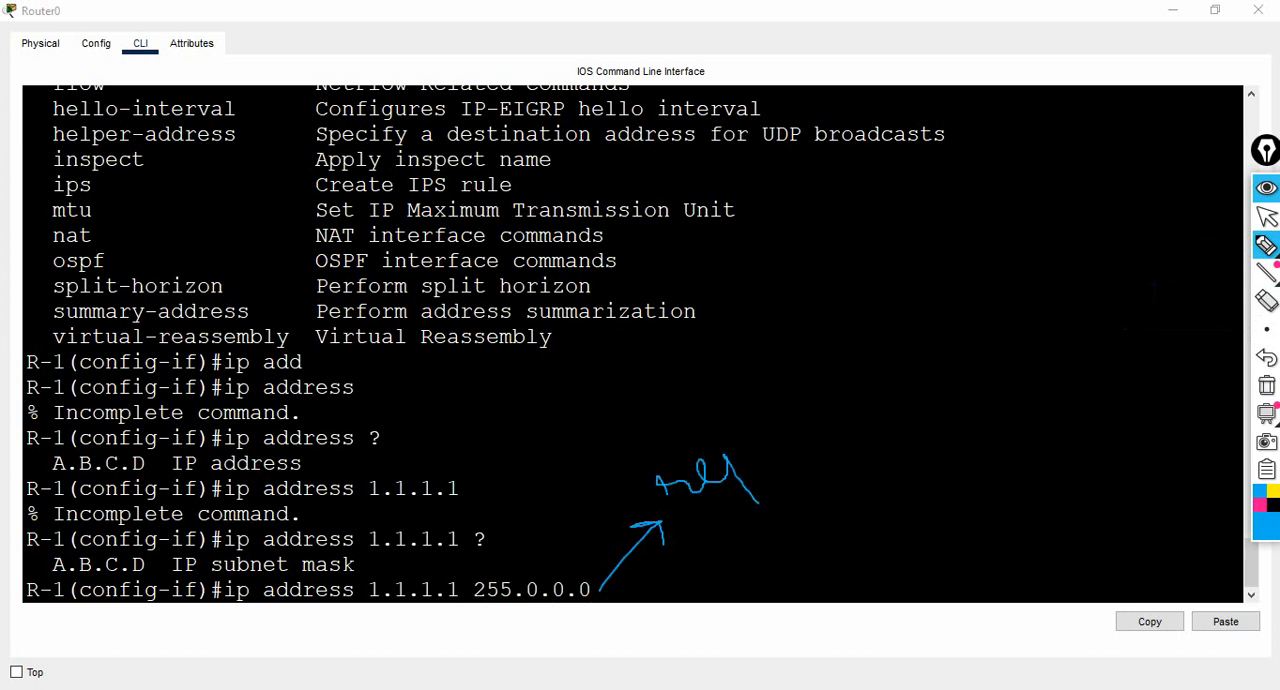
mouse_move(729, 458)
mouse_down()
mouse_move(750, 451)
mouse_move(745, 479)
mouse_up()
mouse_move(800, 402)
mouse_down()
mouse_move(788, 418)
mouse_move(818, 394)
mouse_move(816, 366)
mouse_move(815, 388)
mouse_up()
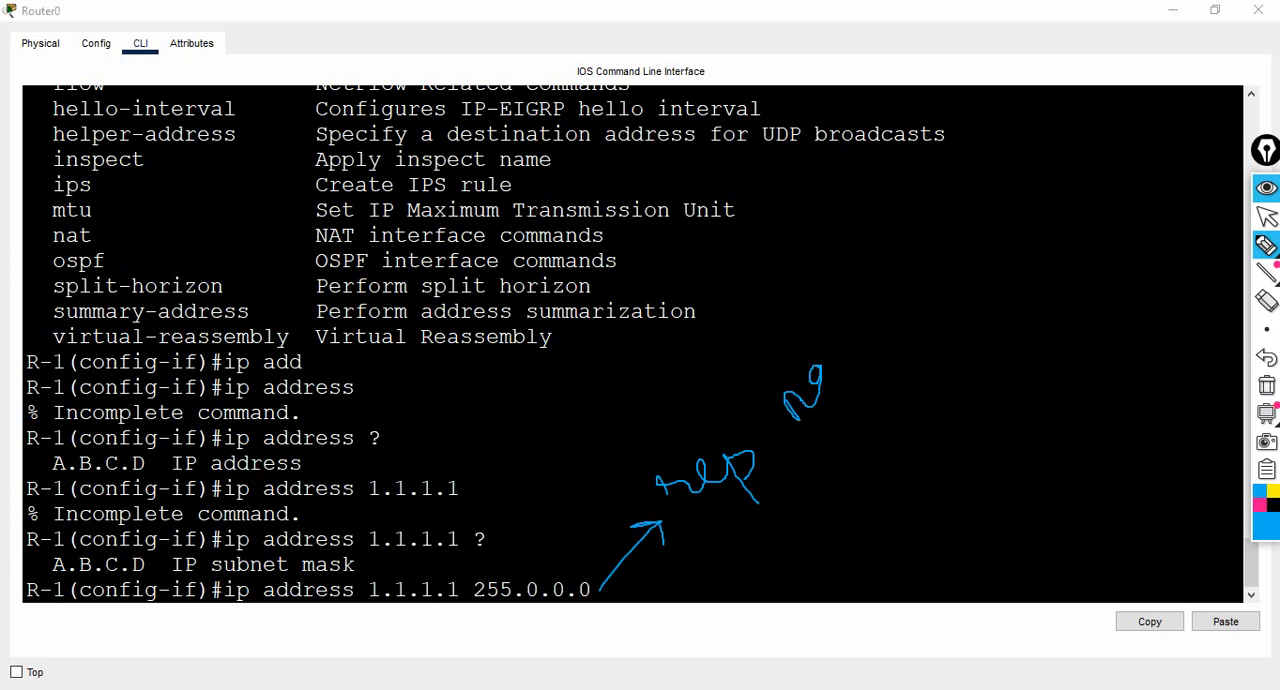
mouse_move(858, 324)
mouse_down()
mouse_move(850, 346)
mouse_move(870, 302)
mouse_move(926, 396)
mouse_move(900, 338)
mouse_up()
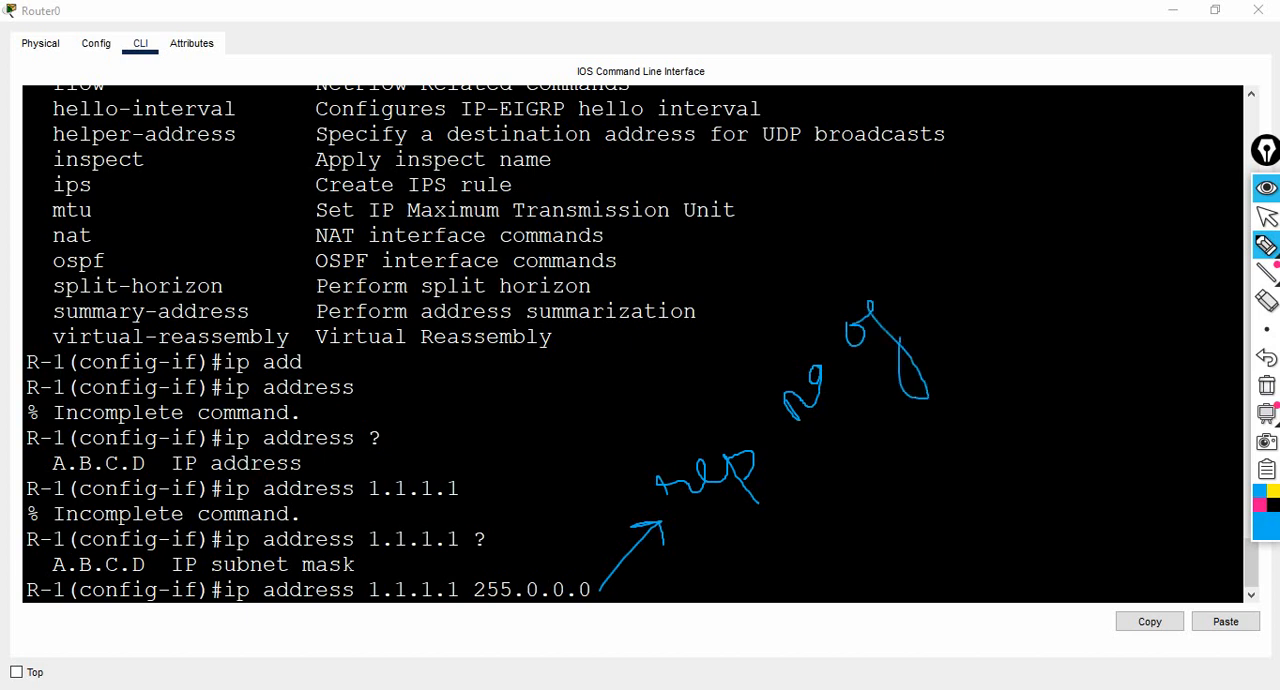
mouse_move(905, 268)
mouse_down()
mouse_move(922, 268)
mouse_move(934, 252)
mouse_move(922, 248)
mouse_up()
click(1266, 216)
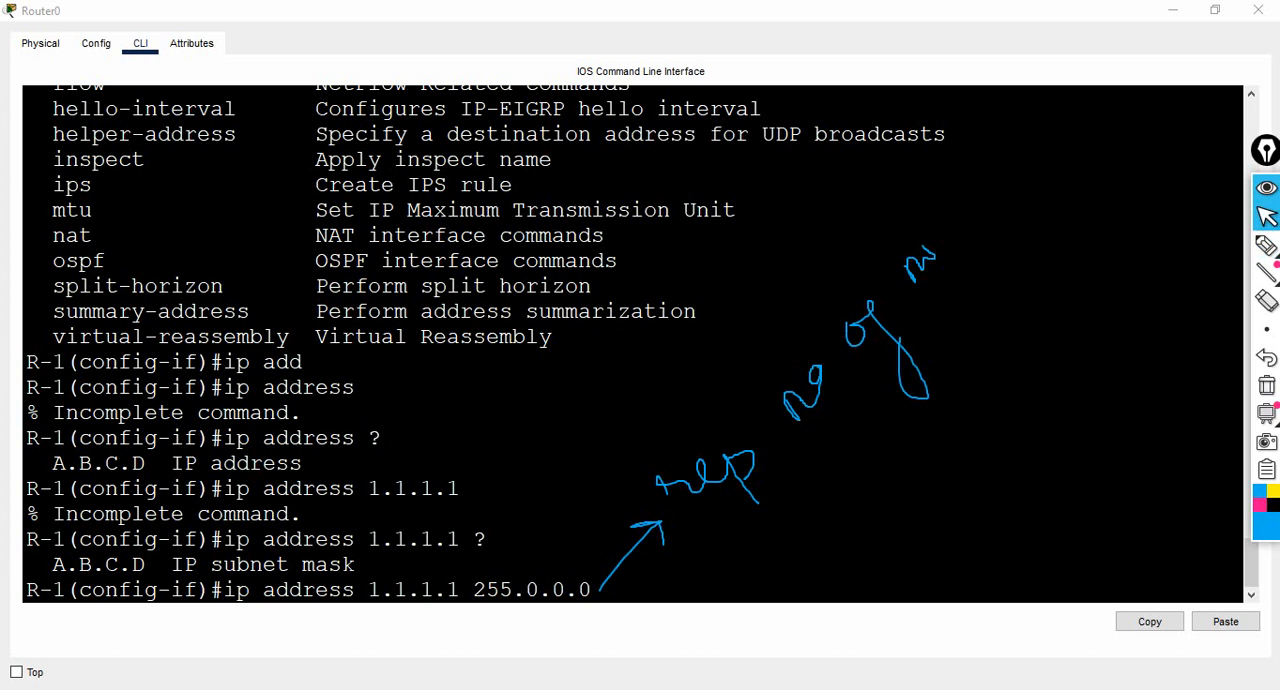
- Apply ip address 1.1.1.1 255.0.0.0 to R-1's serial interface
click(356, 564)
key(Return)
key(Return)
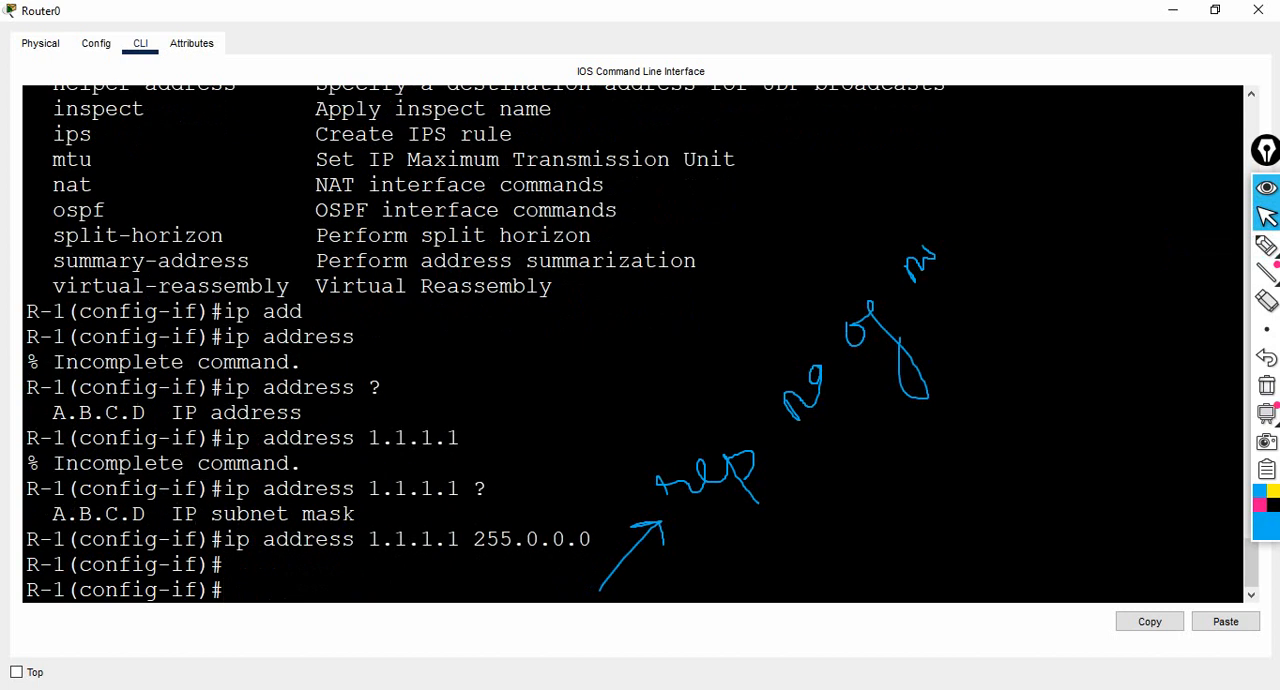
- Return to the topology, mark Router0's end of the link with the pen, and handwrite "no Shutdown" below it
click(1173, 10)
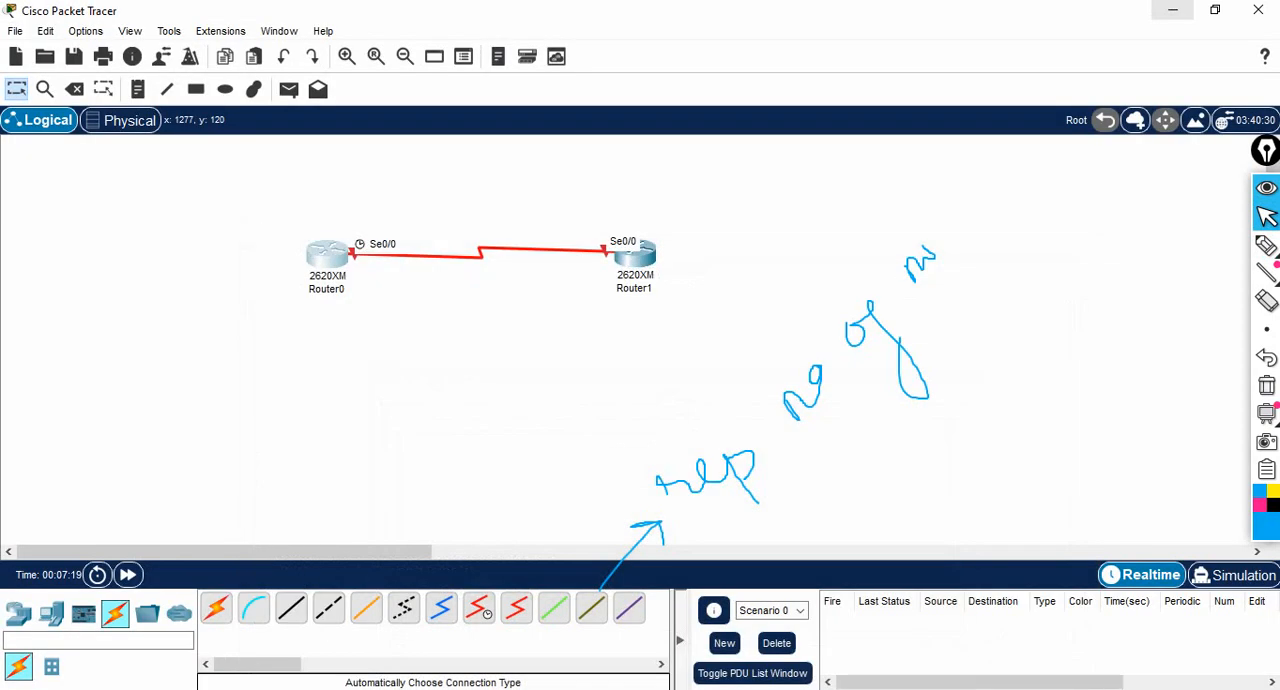
click(1266, 245)
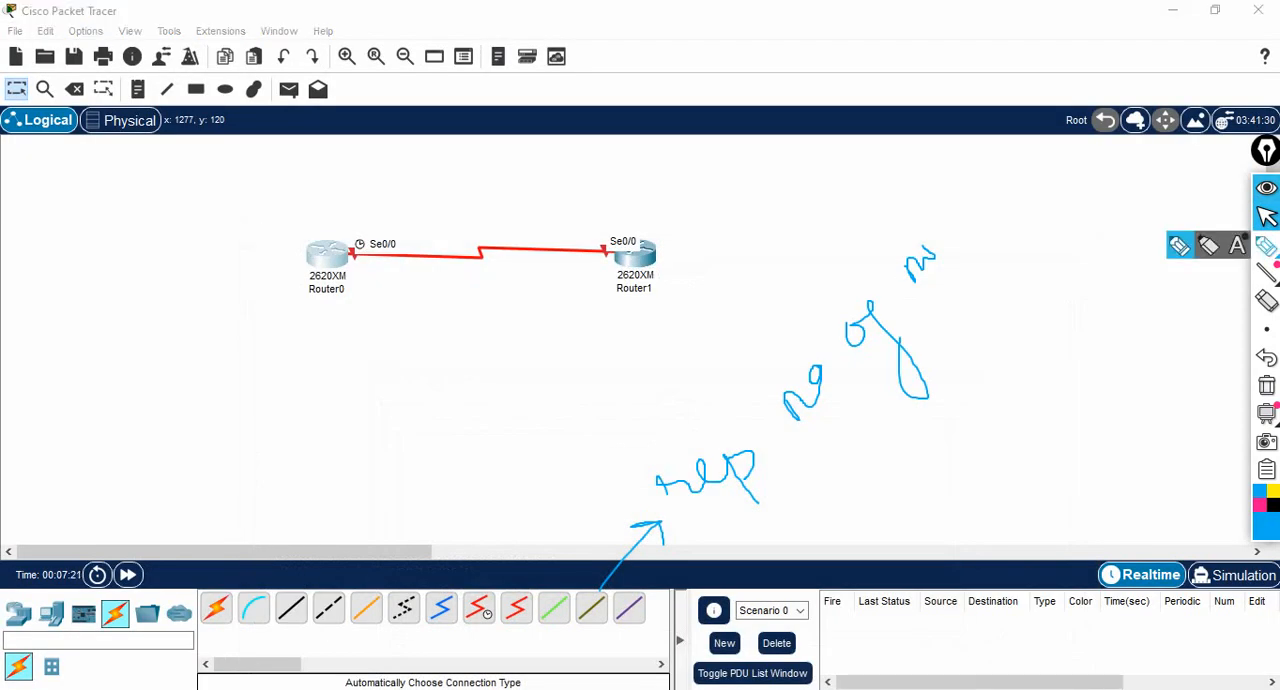
mouse_move(359, 228)
mouse_down()
mouse_move(383, 357)
mouse_move(360, 378)
mouse_up()
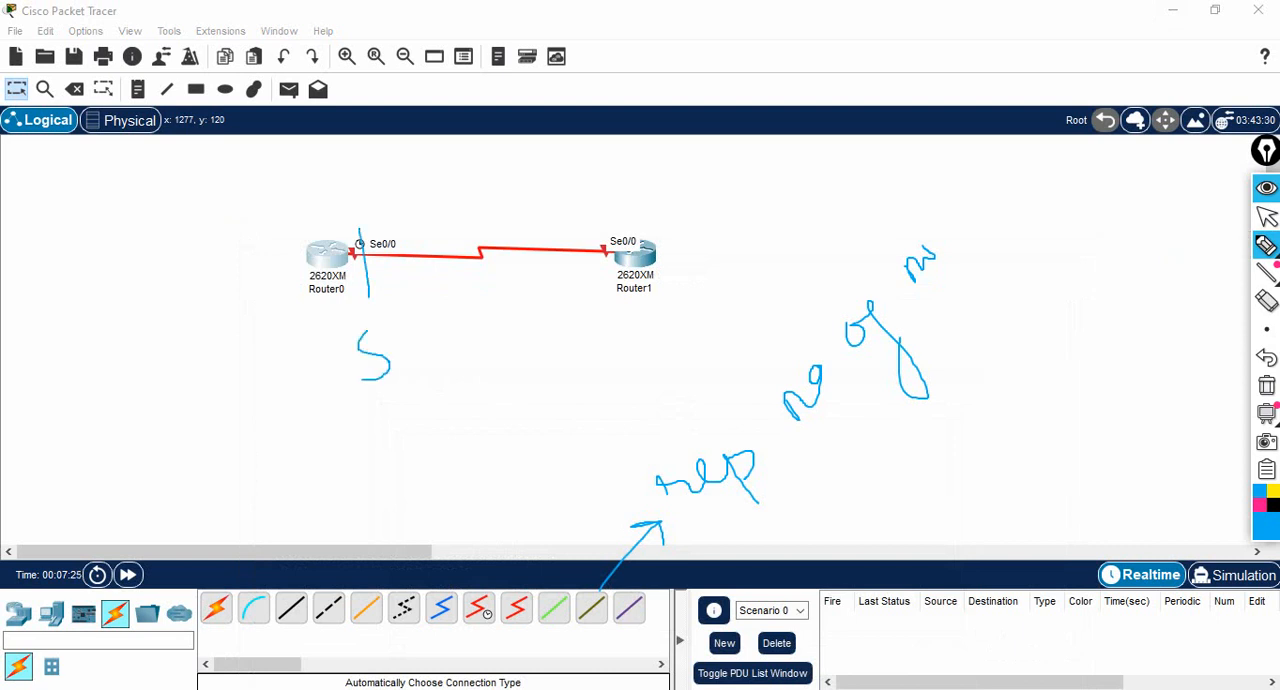
mouse_move(393, 330)
mouse_down()
mouse_move(409, 364)
mouse_move(427, 366)
mouse_move(445, 343)
mouse_move(437, 334)
mouse_move(458, 332)
mouse_move(484, 296)
mouse_move(494, 328)
mouse_move(548, 286)
mouse_up()
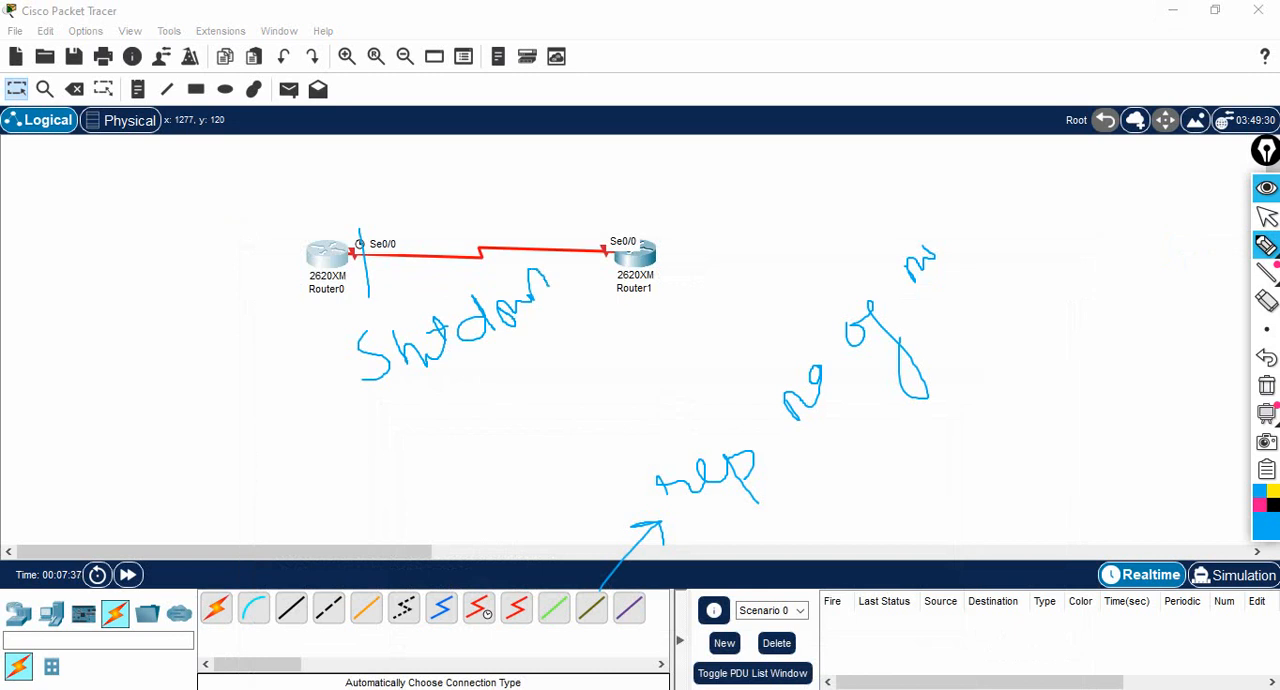
mouse_move(279, 404)
mouse_down()
mouse_move(288, 392)
mouse_move(314, 408)
mouse_move(306, 380)
mouse_move(318, 382)
mouse_up()
click(1266, 217)
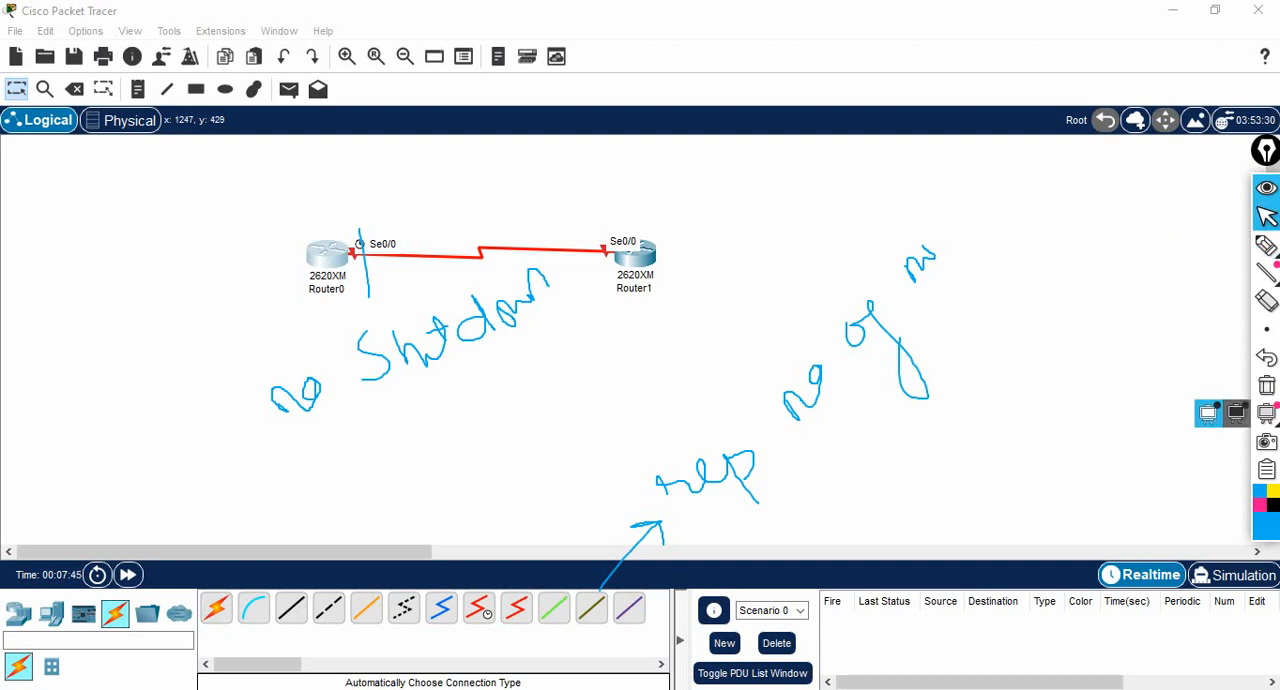
- Reopen Router0's CLI, clear the pen marks, and enable its serial interface with no shutdown
click(328, 254)
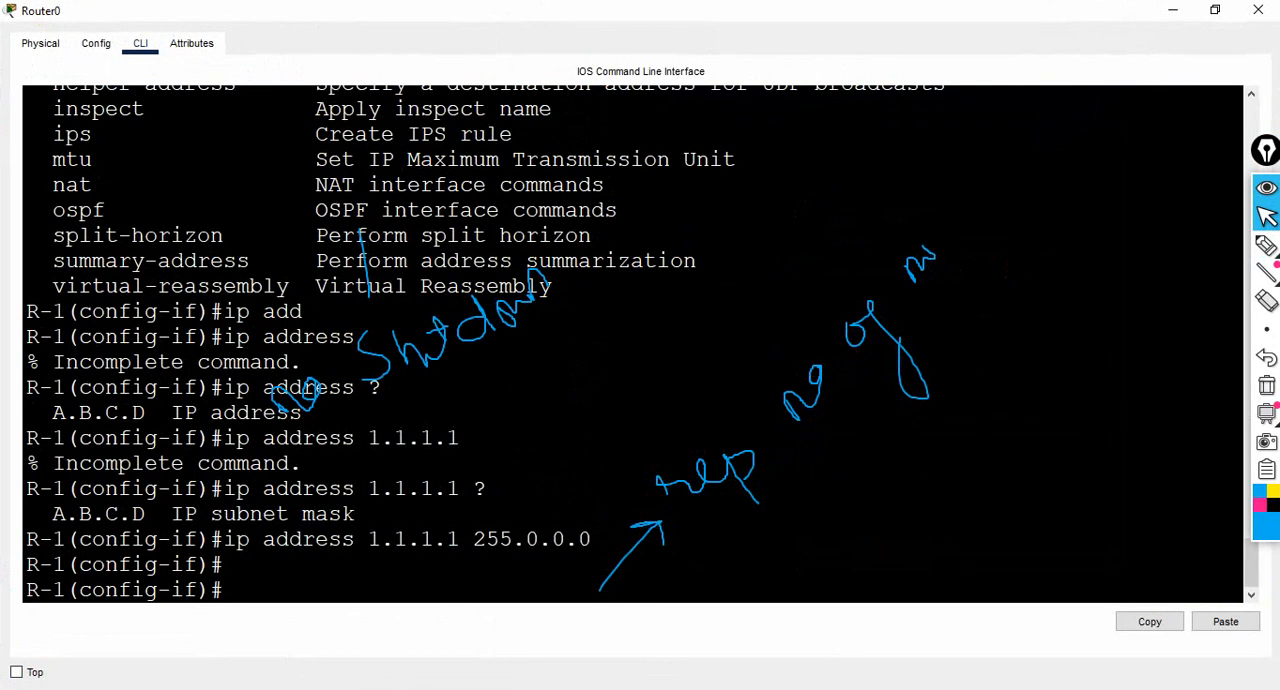
click(1267, 386)
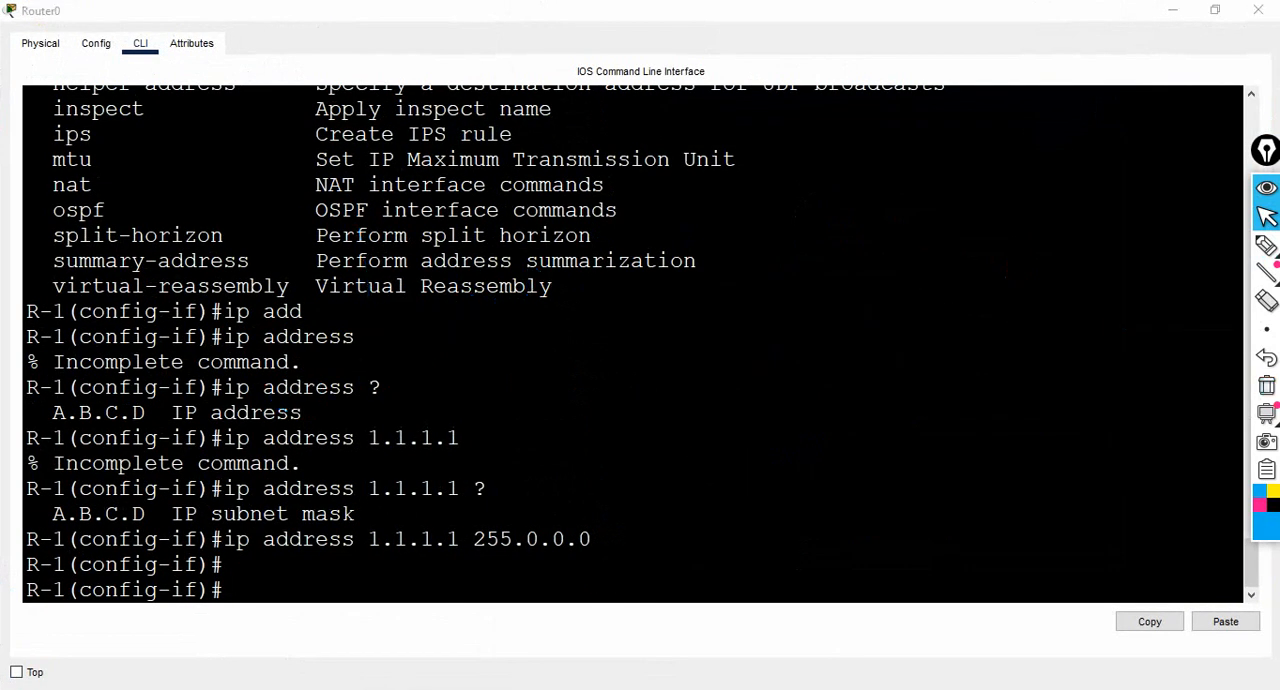
text(no shut)
key(Tab)
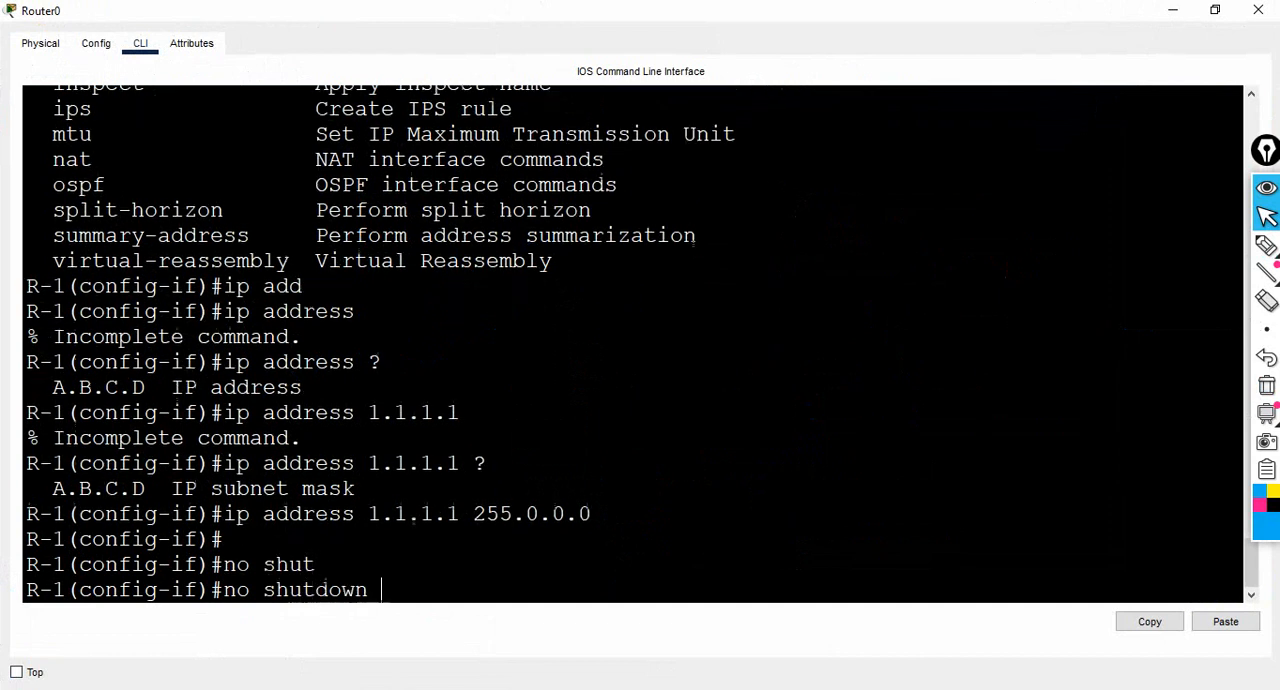
key(Return)
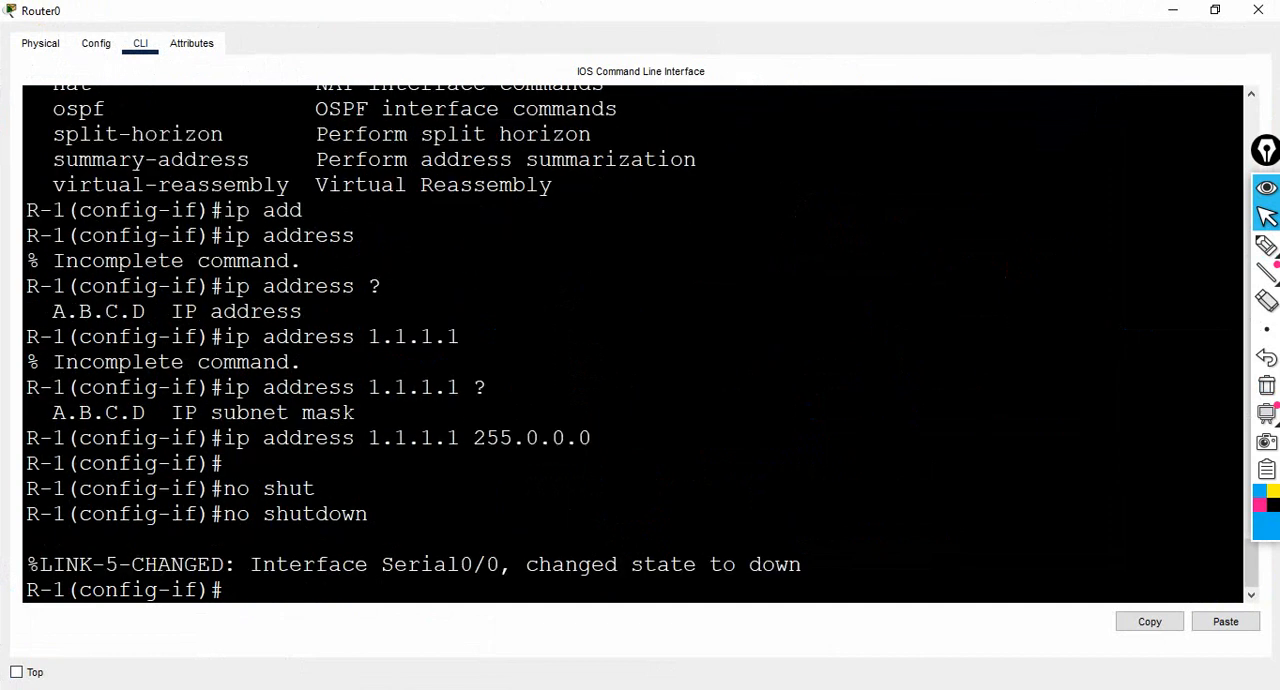
key(Return)
key(Return)
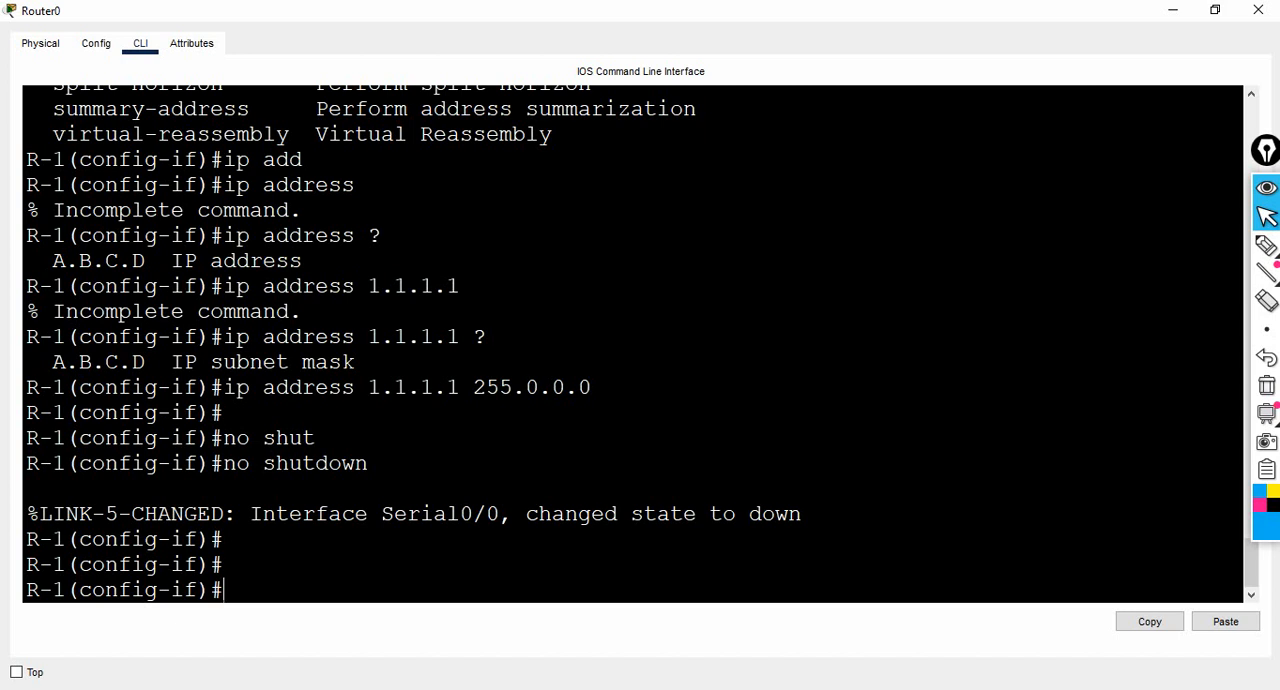
- Return to the topology and pen a line at Router0's link end, an arrow to Router1, and "sd" beside Router1's port
click(1266, 245)
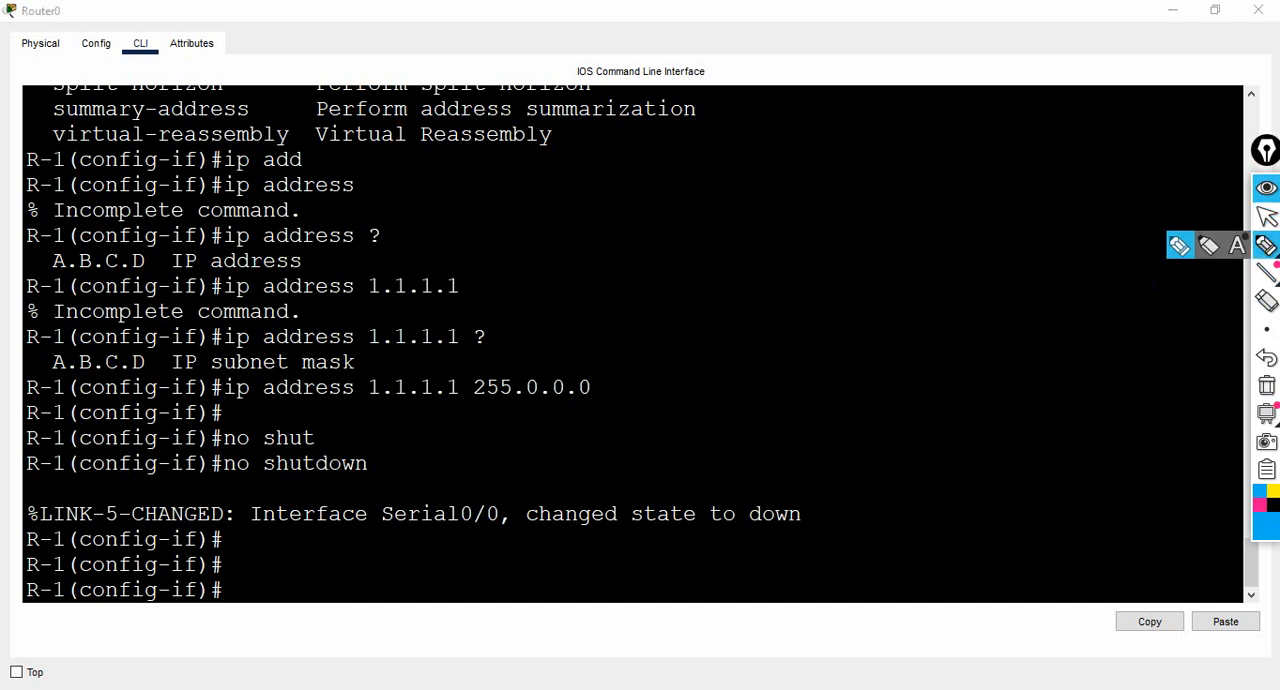
click(1266, 216)
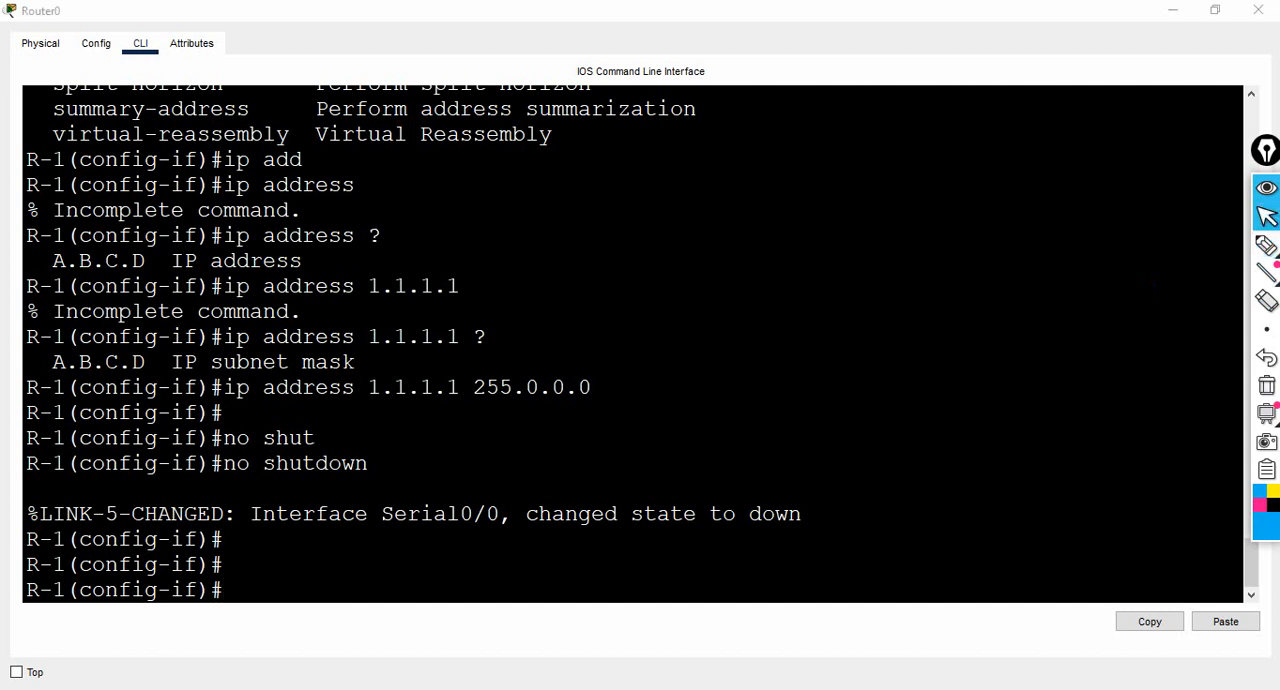
click(1173, 10)
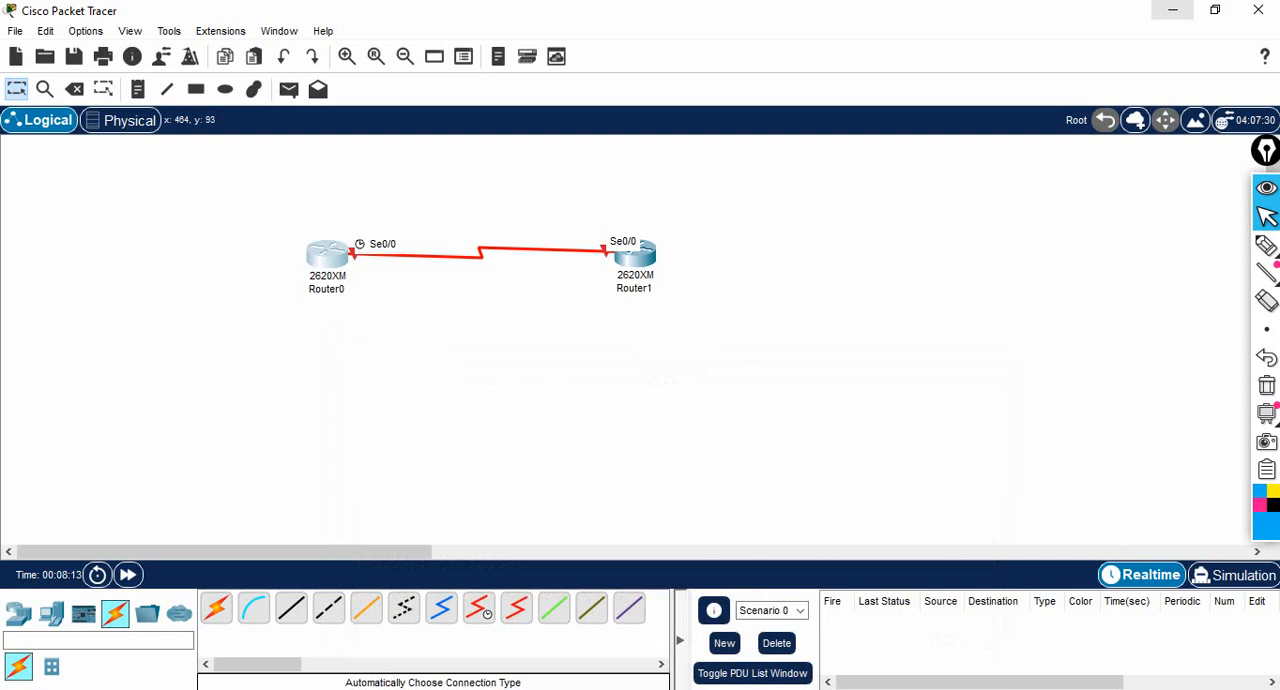
click(1266, 245)
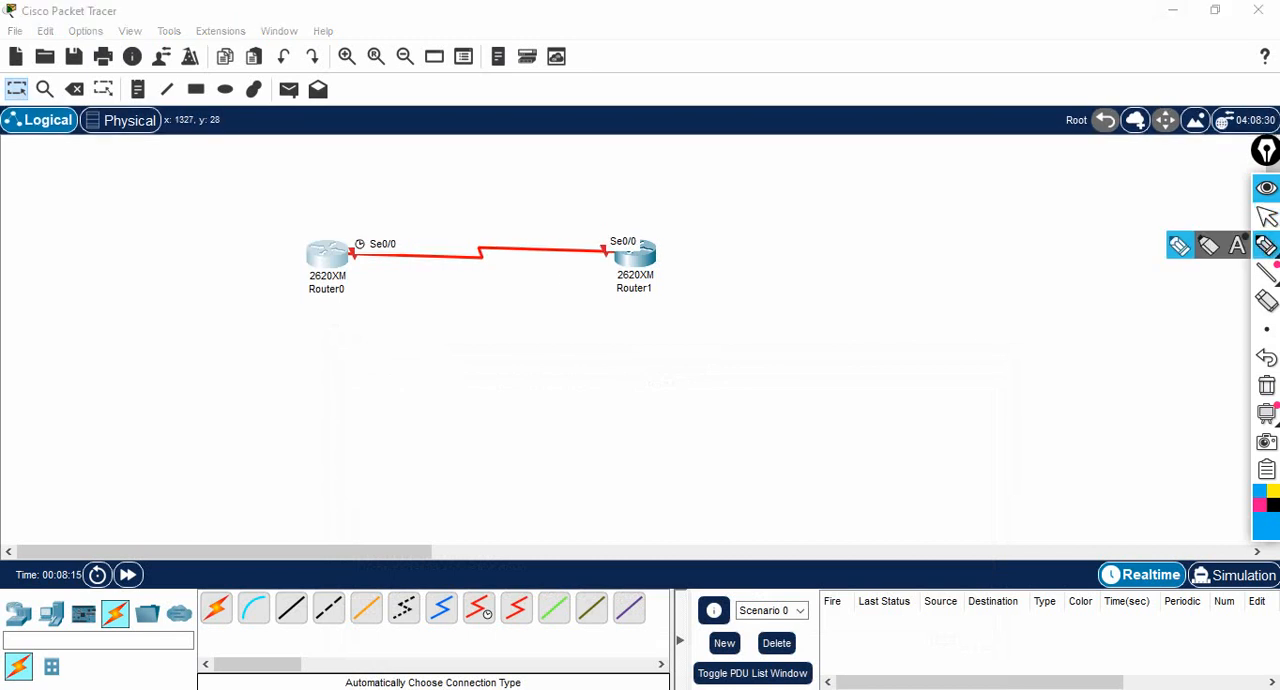
mouse_move(360, 233)
mouse_down()
mouse_move(360, 279)
mouse_move(360, 230)
mouse_up()
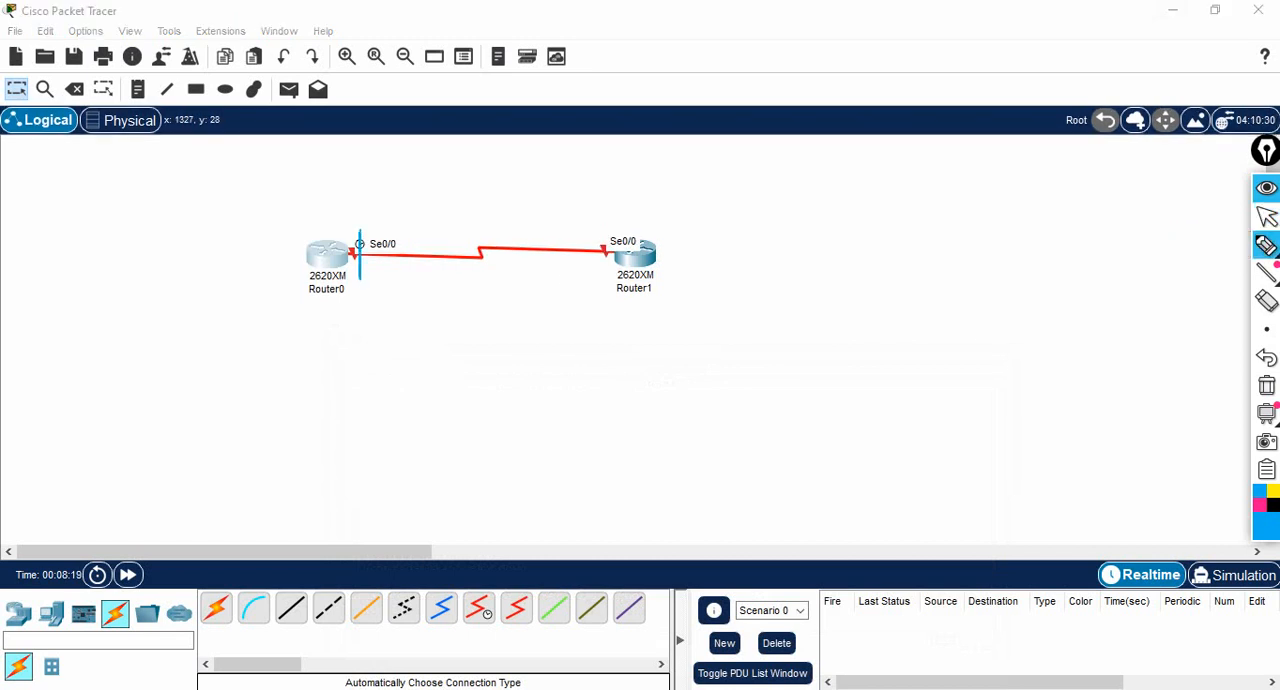
mouse_move(372, 271)
mouse_down()
mouse_move(596, 262)
mouse_move(582, 256)
mouse_move(596, 214)
mouse_move(602, 232)
mouse_move(576, 234)
mouse_move(615, 246)
mouse_up()
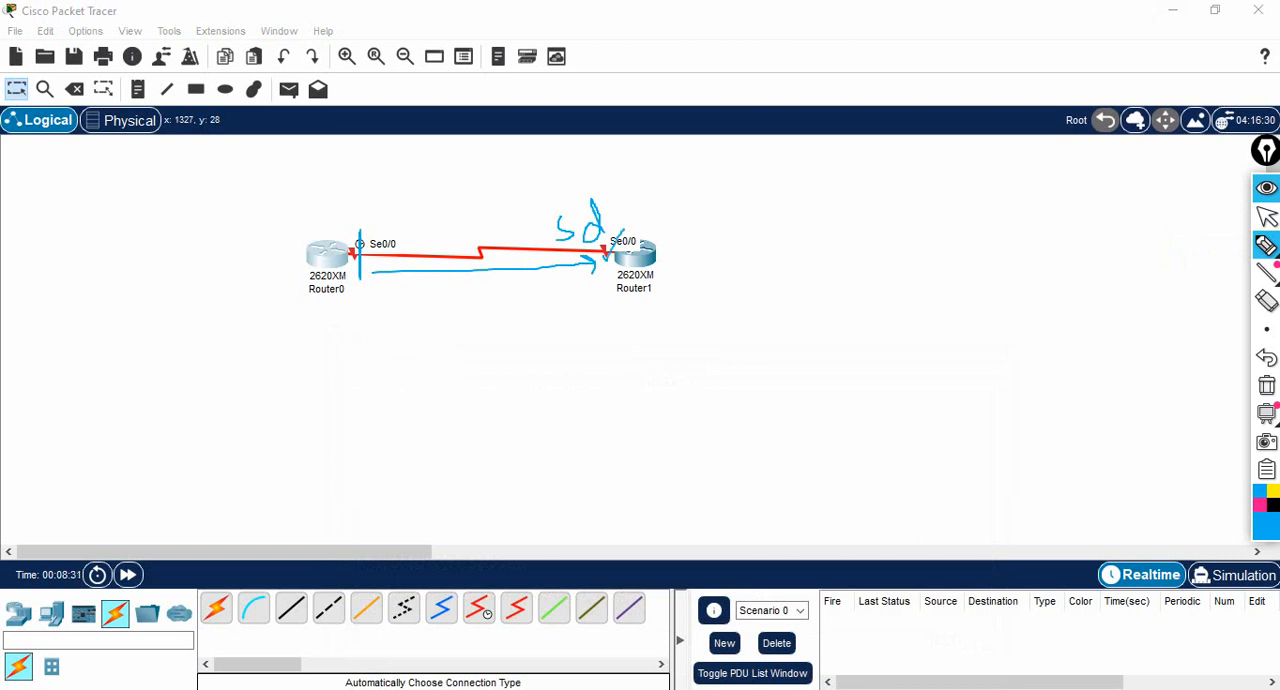
click(1267, 217)
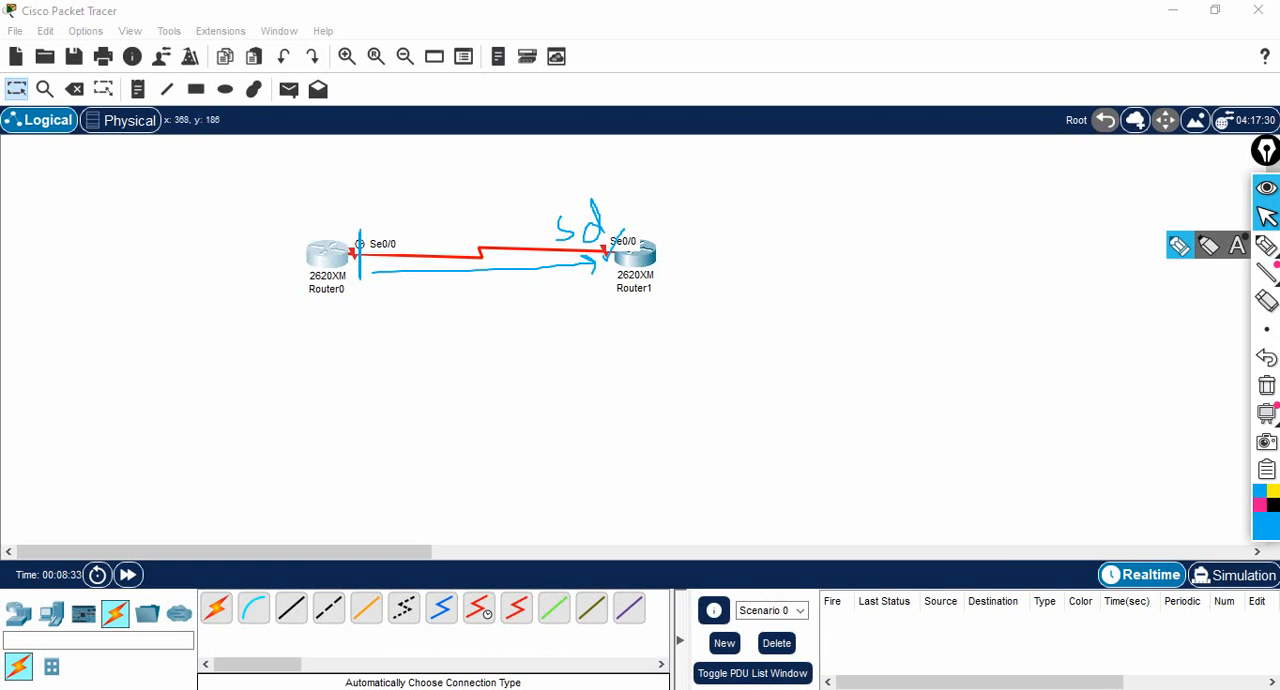
- Exit interface configuration mode in Router0's CLI, return to the topology, and clear all the pen marks
click(334, 259)
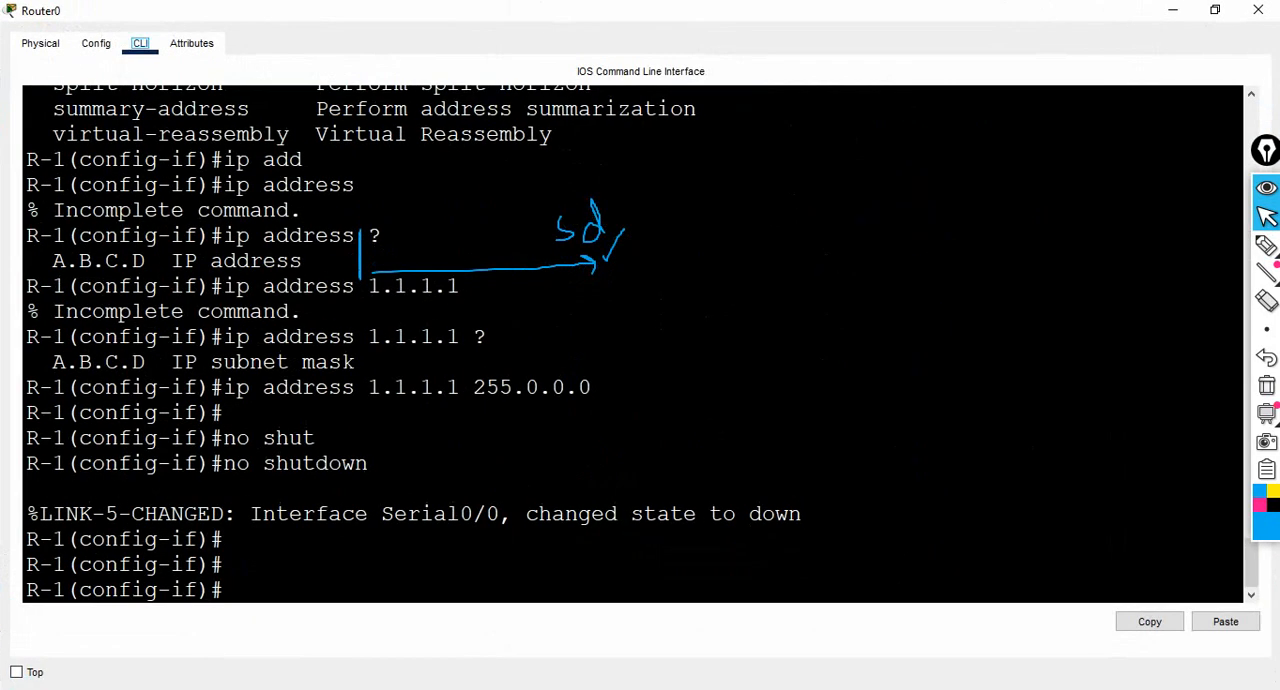
text(exit)
key(Return)
key(Return)
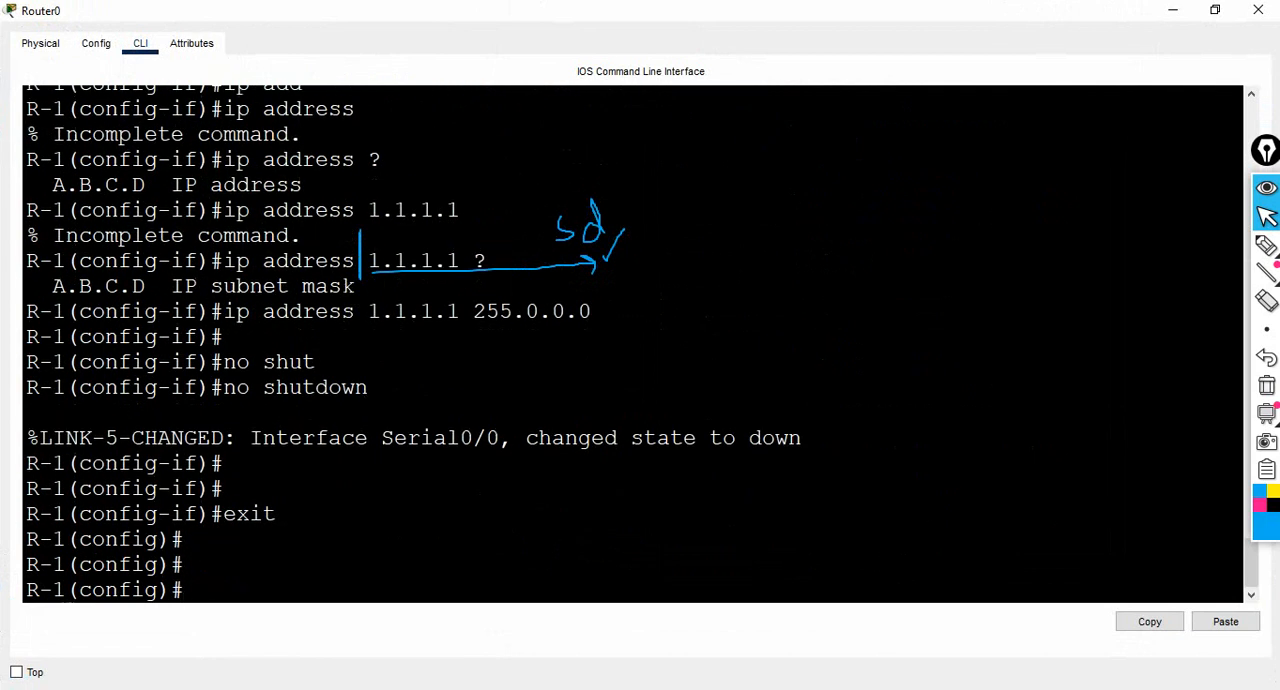
click(1173, 10)
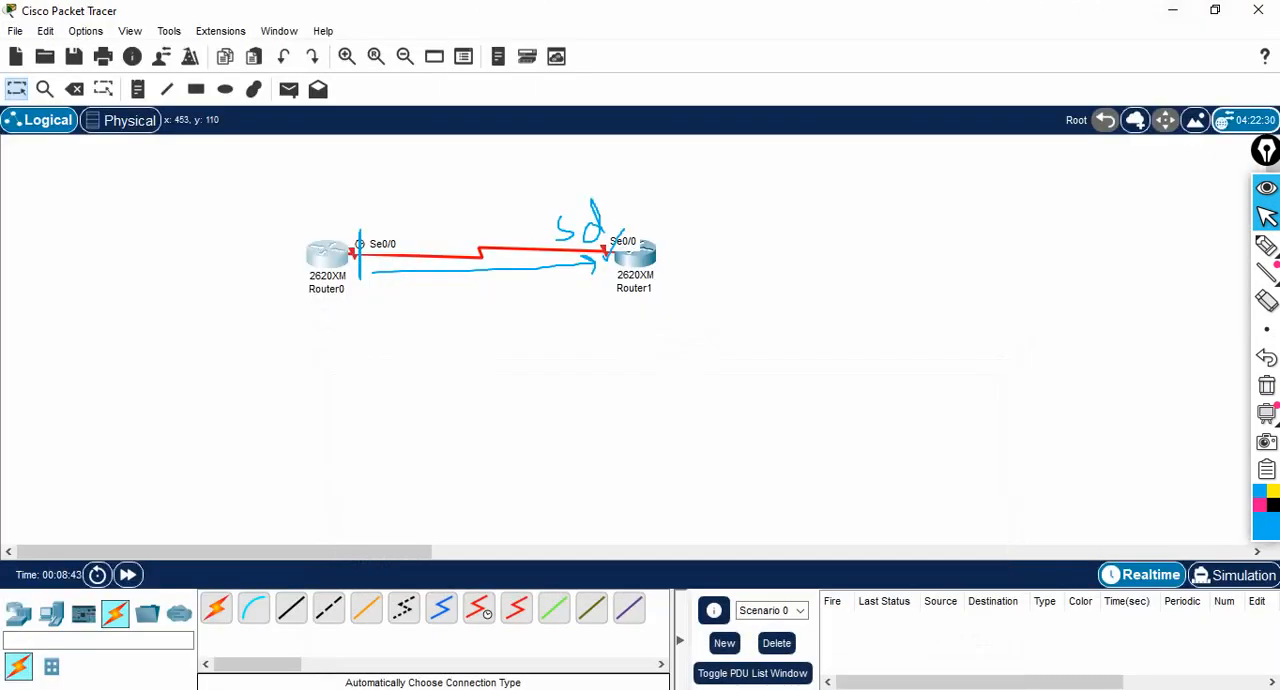
click(1267, 385)
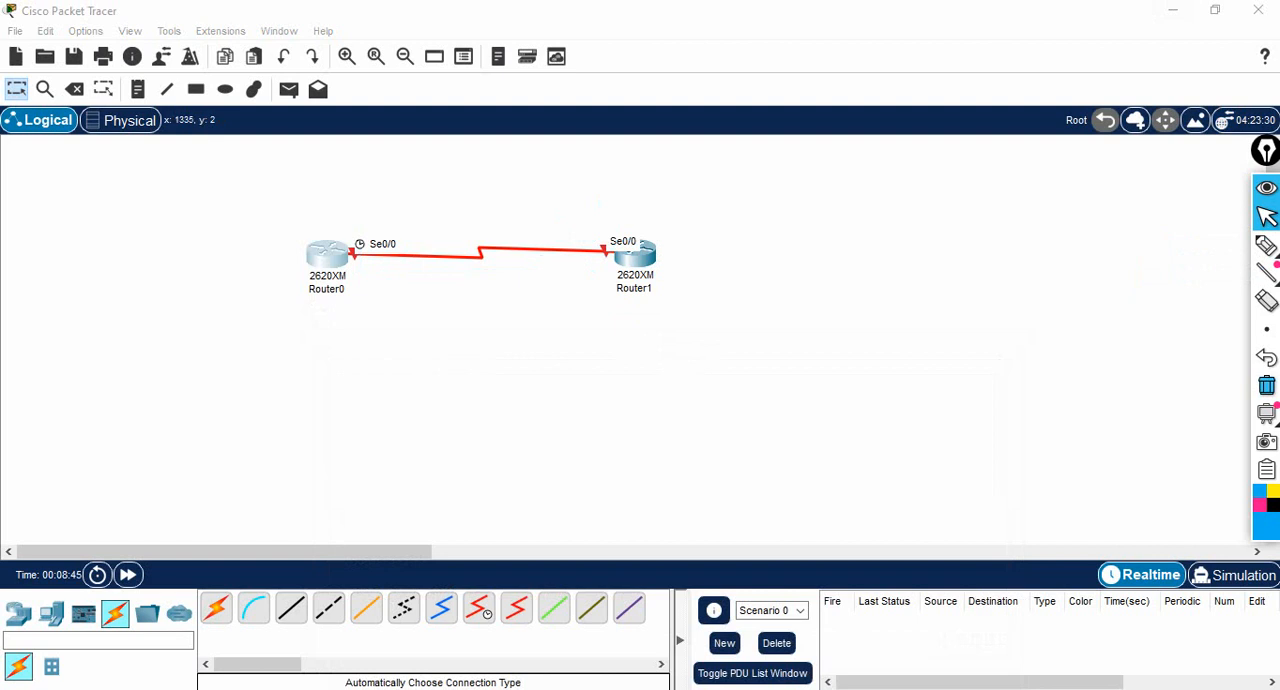
- Open Router1's CLI in a maximized window and answer no to the initial configuration dialog
click(634, 256)
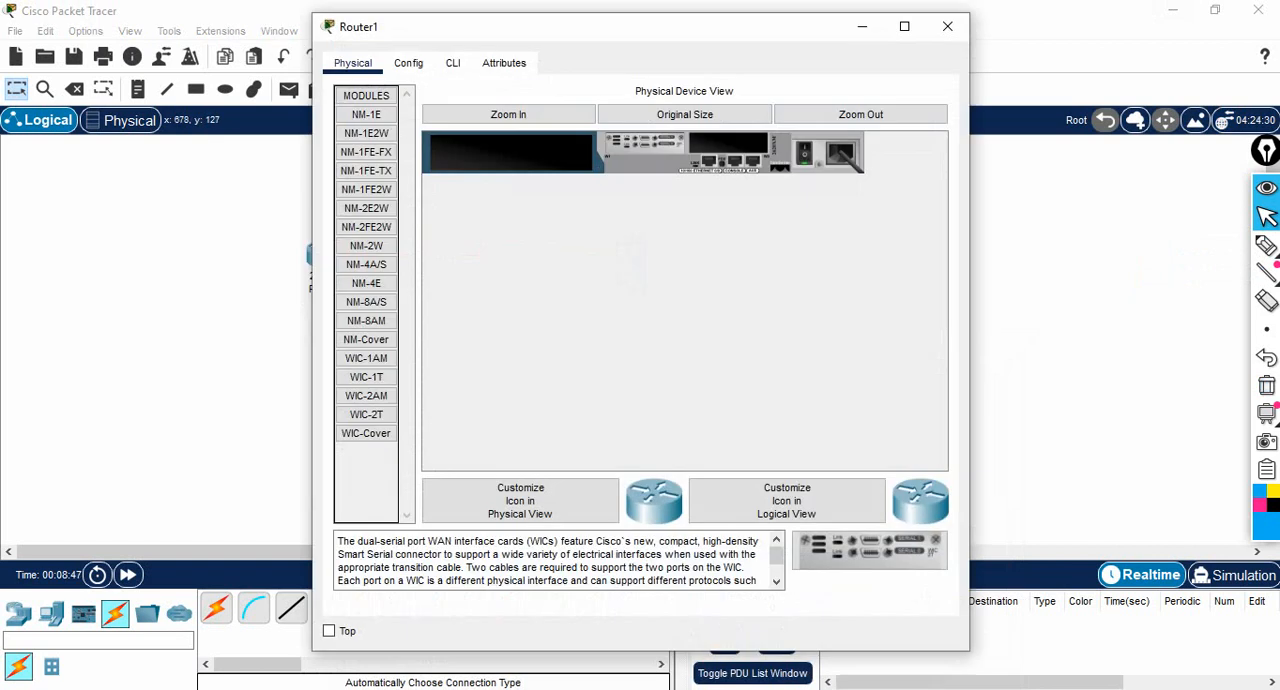
click(904, 26)
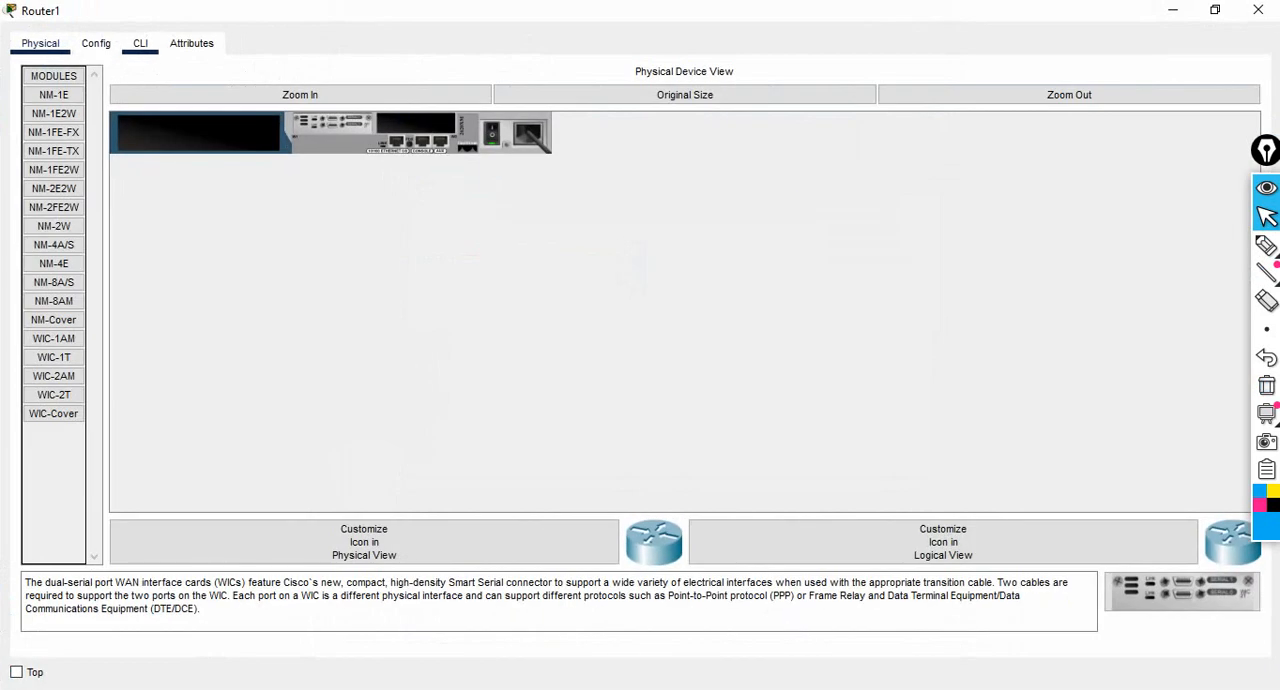
click(140, 43)
text(no)
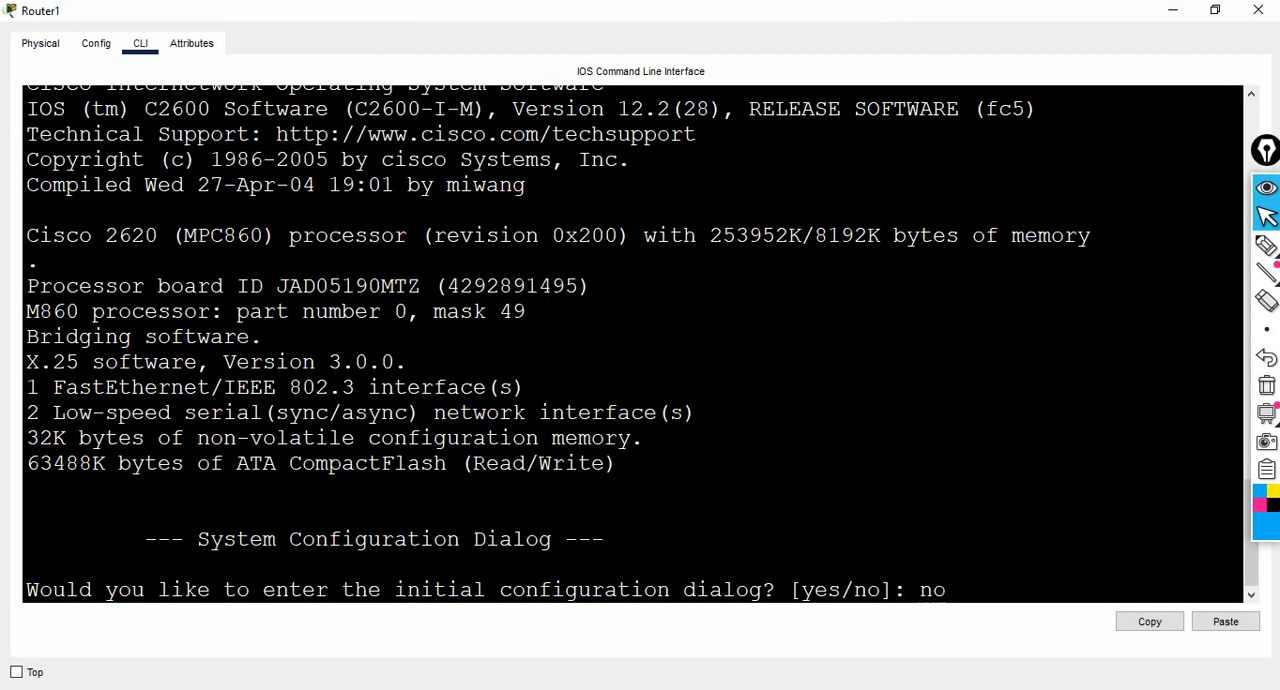
key(Return)
key(Return)
key(Return)
key(Return)
- Enter privileged mode with enable and global configuration mode with configure on Router1
text(ena)
key(Tab)
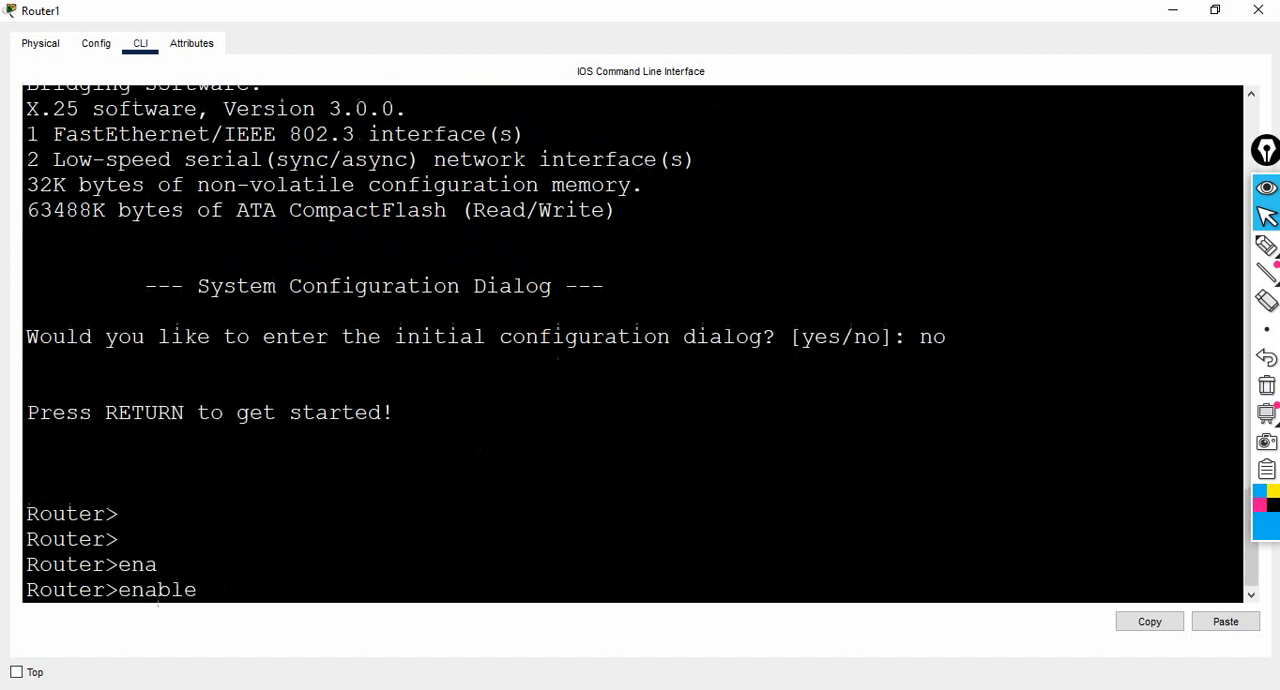
key(Return)
key(Return)
text(con)
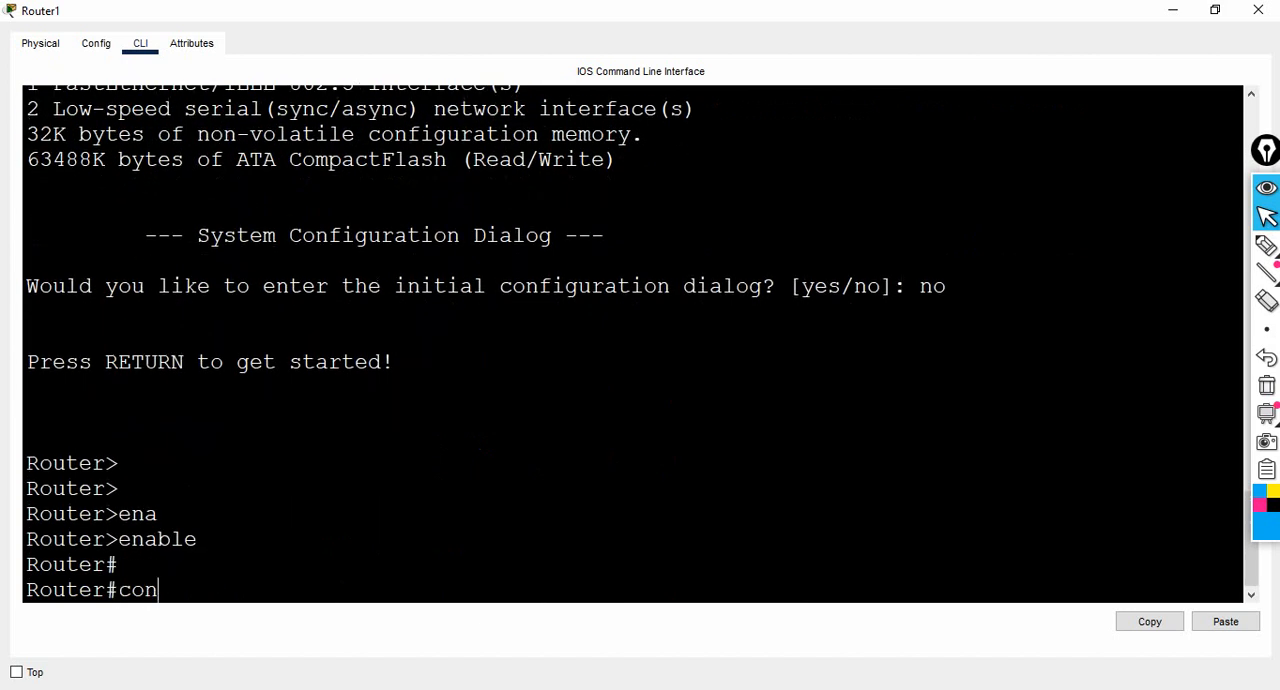
text(f)
key(Tab)
key(Return)
key(Return)
key(Return)
key(Return)
- Set Router1's hostname to r-2
text(ho)
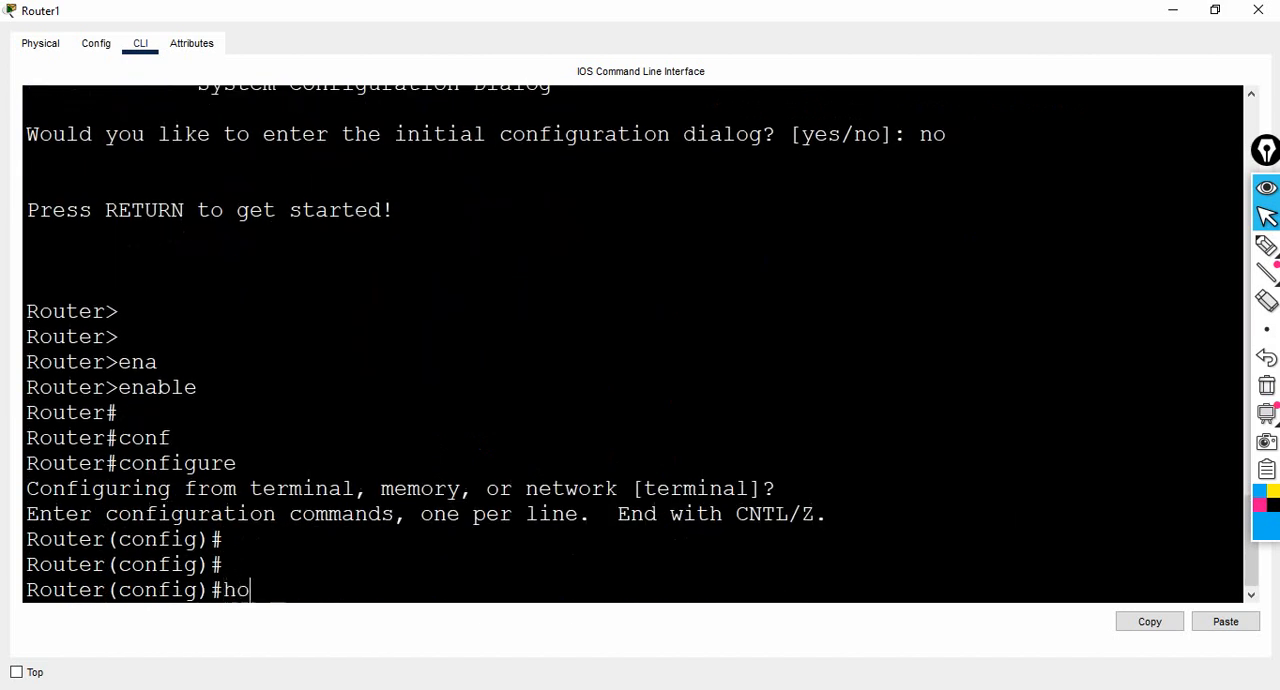
text(s)
key(Tab)
text(r)
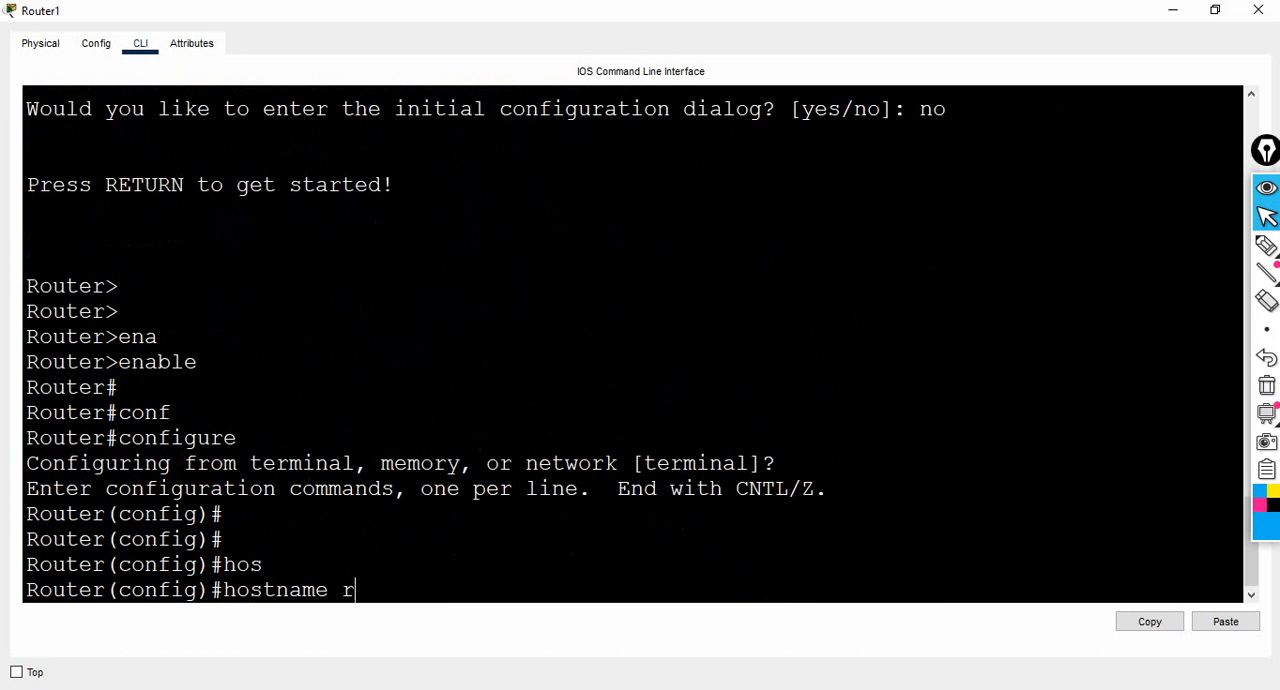
text(-2)
key(Return)
text(ig)#i)
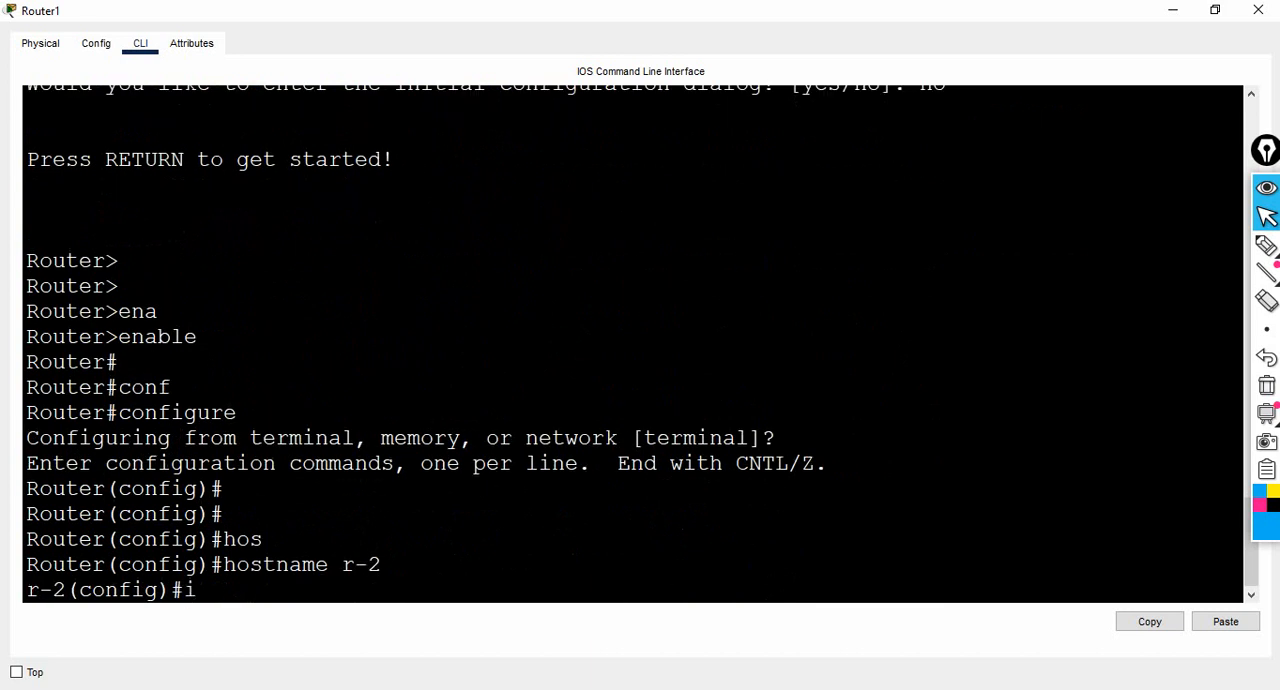
text(p)
key(BackSpace)
key(BackSpace)
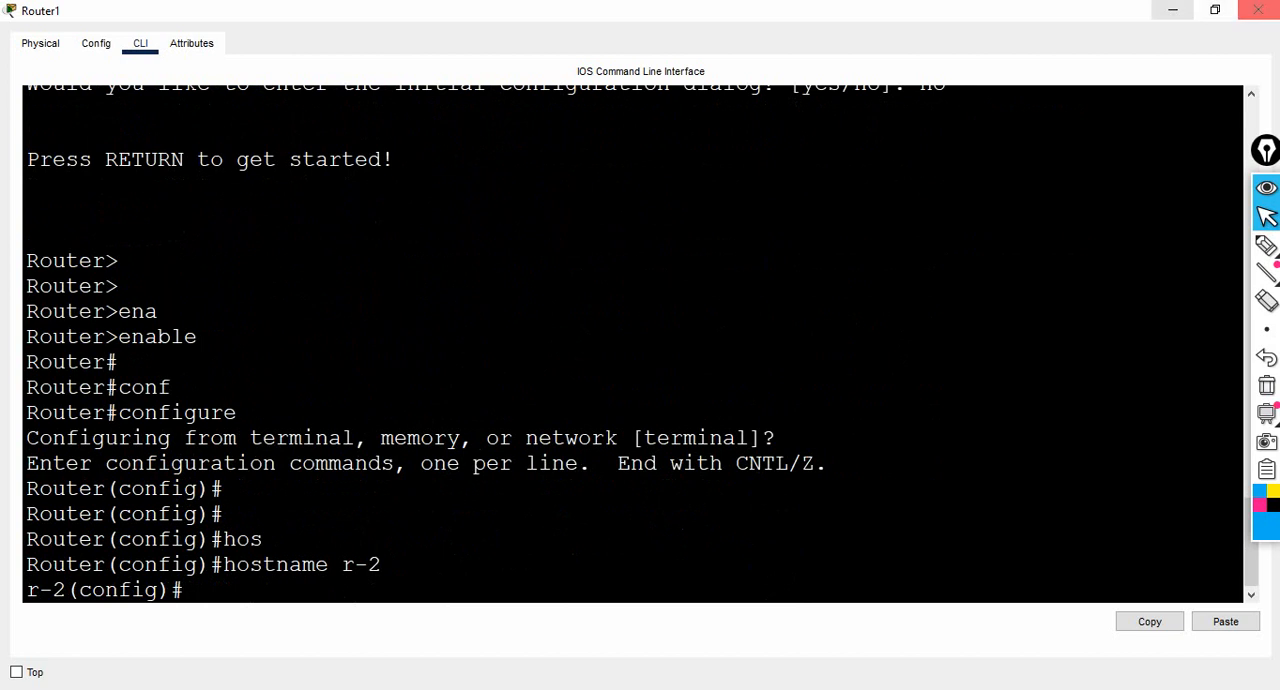
- Check Router1's serial port label on the topology, and enter interface se0/0 configuration in its CLI
click(1173, 10)
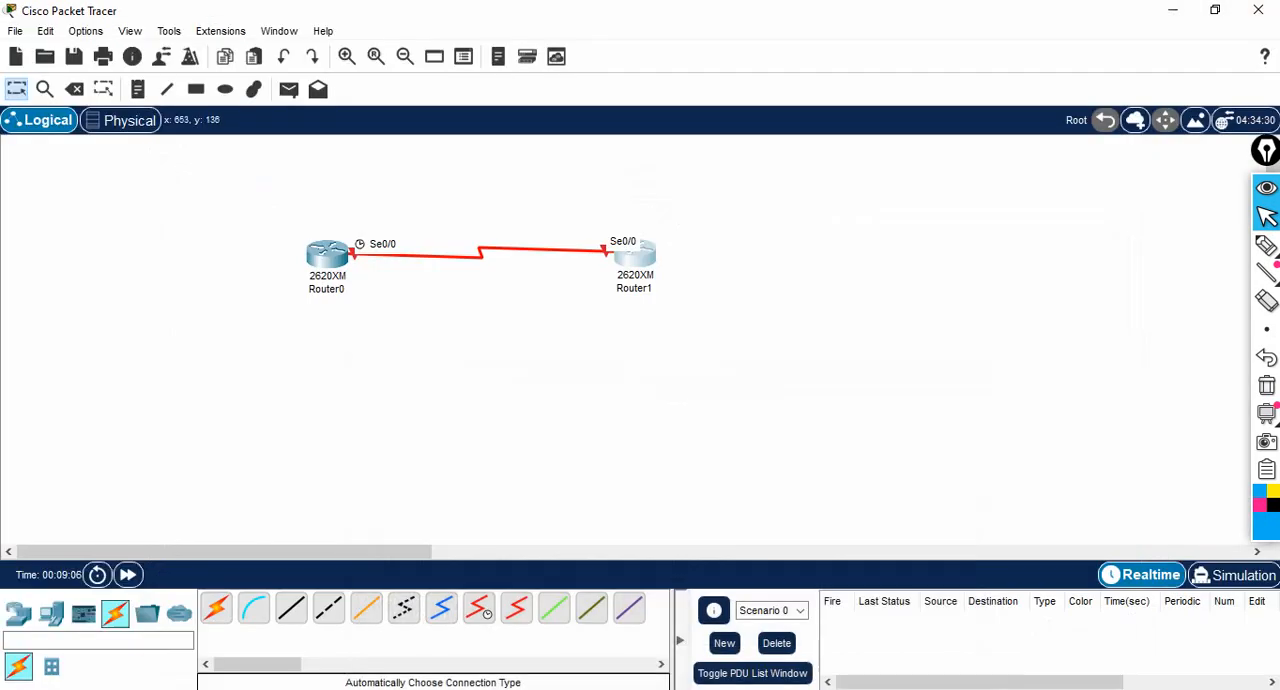
click(638, 253)
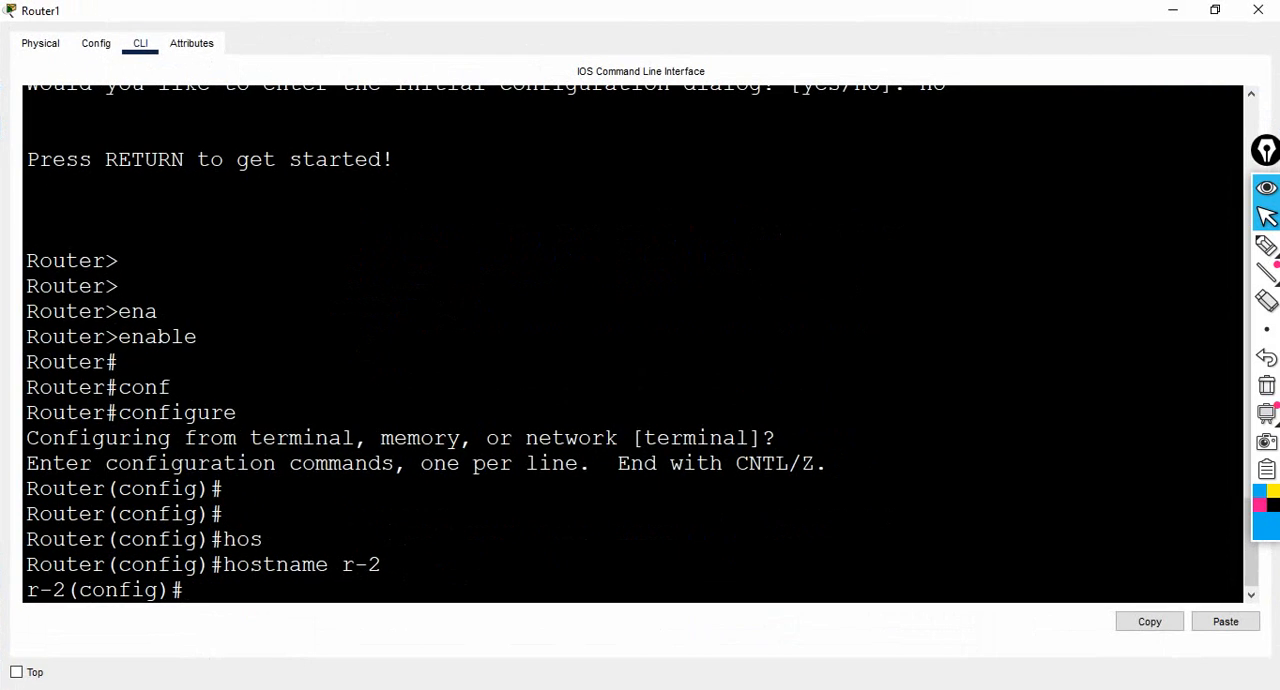
key(Return)
key(Return)
text(i)
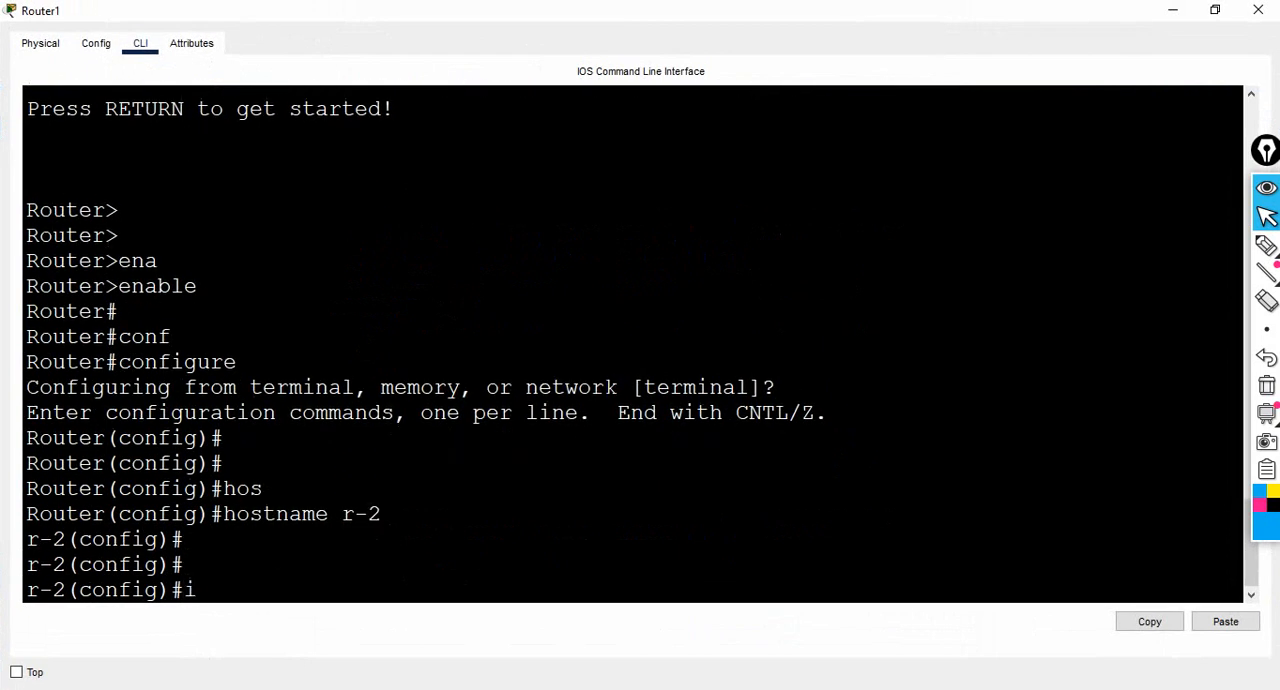
text(nt se0/0)
key(Return)
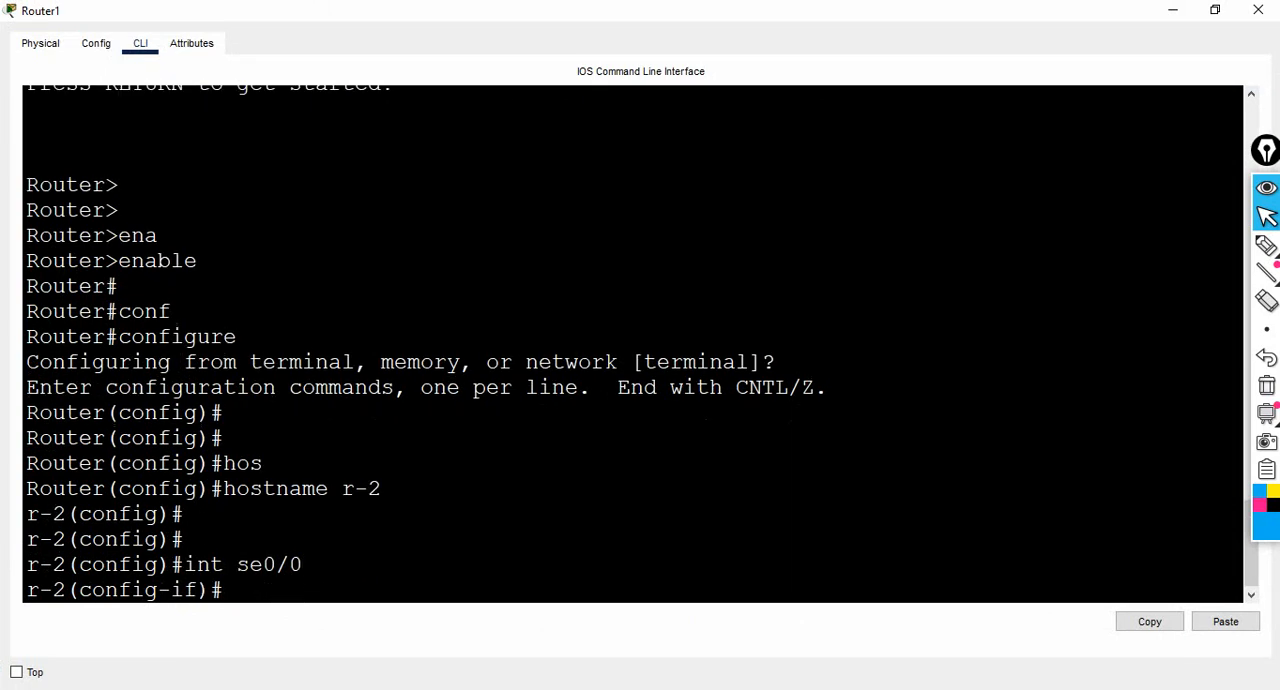
- Assign IP address 1.1.1.2 with mask 255.0.0.0 to r-2's serial interface
text(ip add 1.1.1.2 )
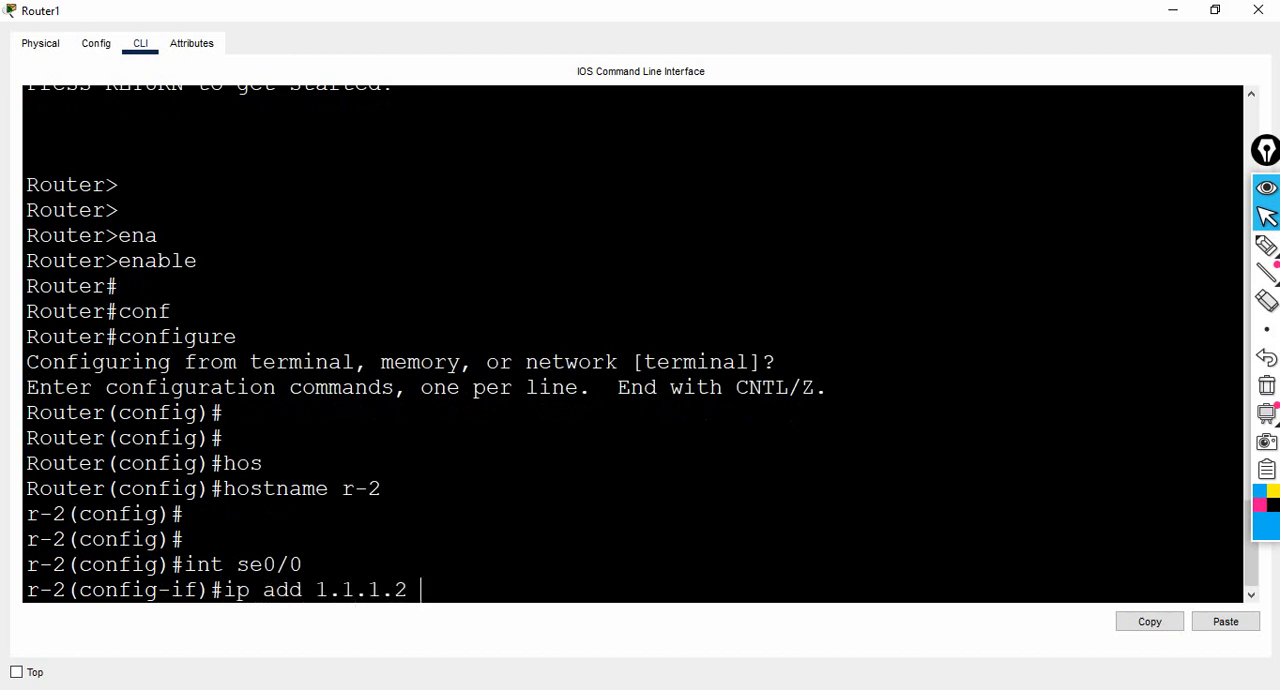
text(255.0.0.0)
key(Return)
- Enable r-2's serial interface with no shut and highlight the state part of the resulting interface message
text(no)
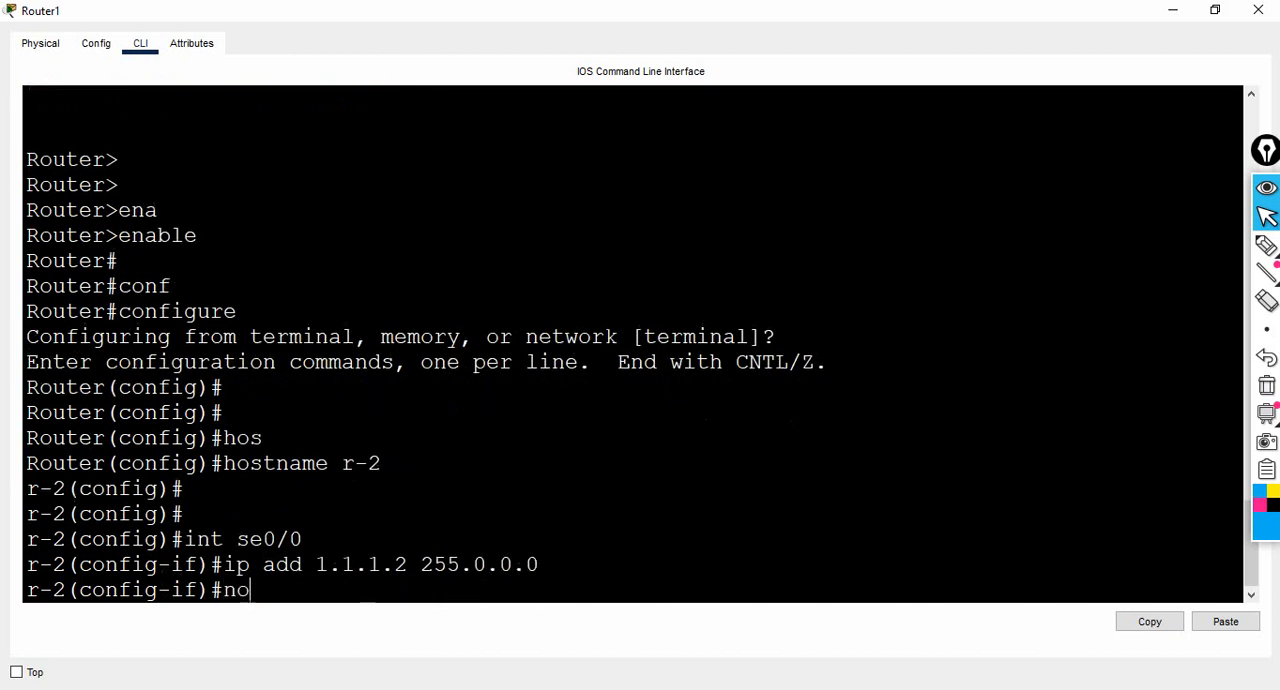
text( shut)
key(Return)
key(Return)
key(Return)
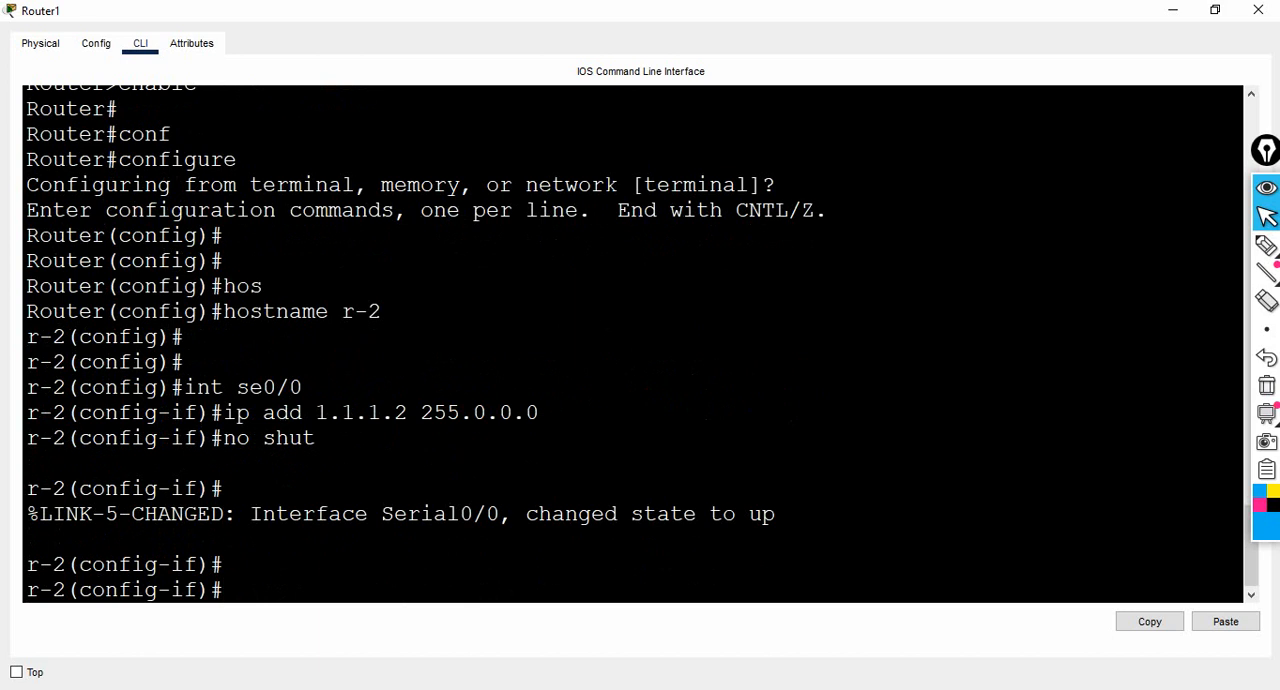
drag(526, 514, 776, 514)
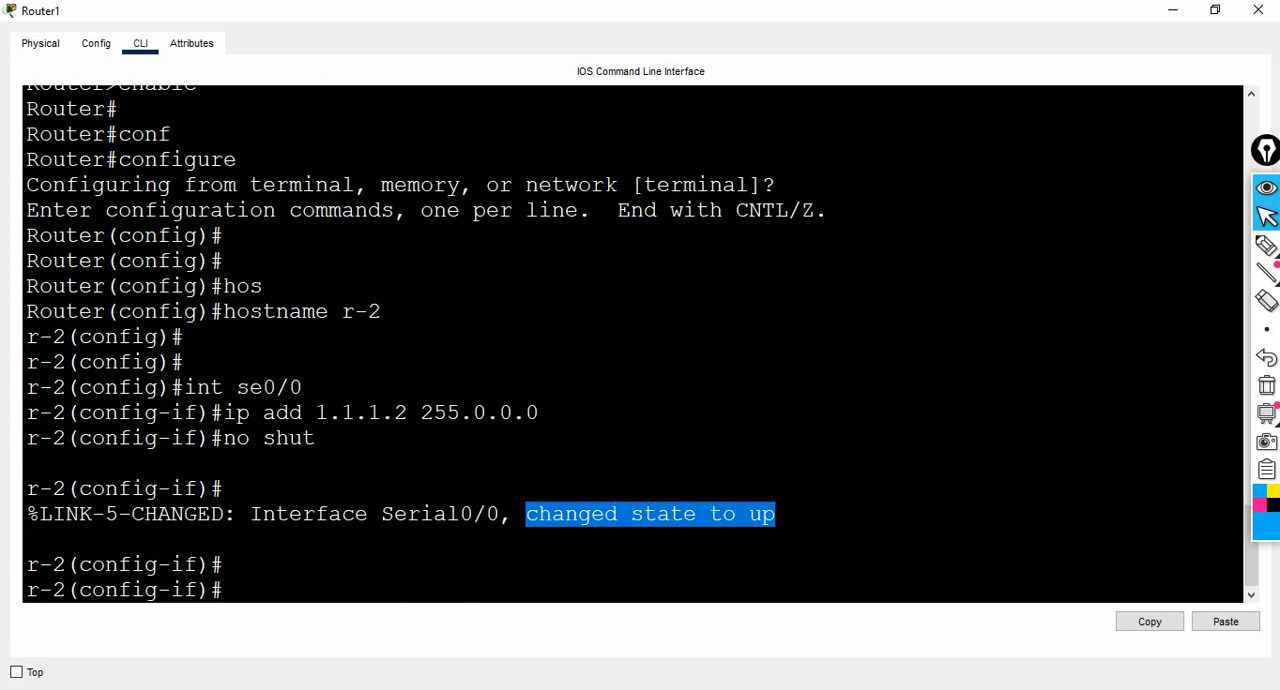
key(Return)
key(Return)
key(Return)
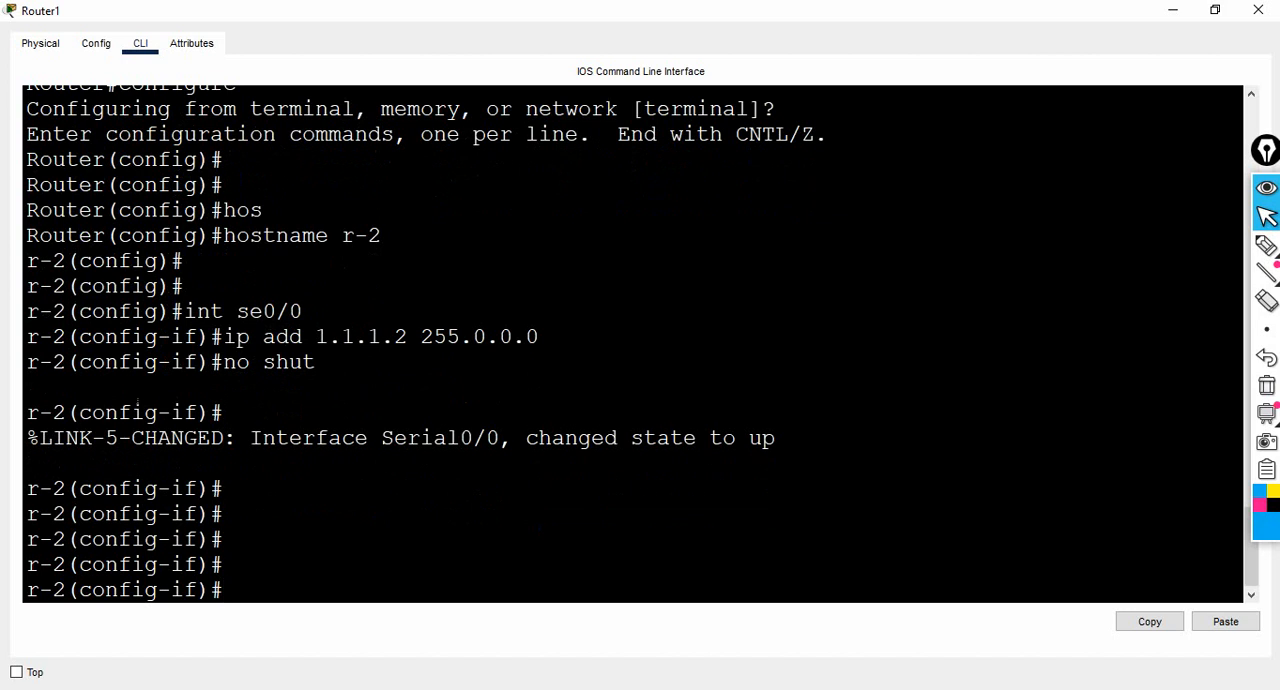
- Examine the link ends on the topology and the interface status messages in the Router1 and Router0 CLIs
click(1173, 10)
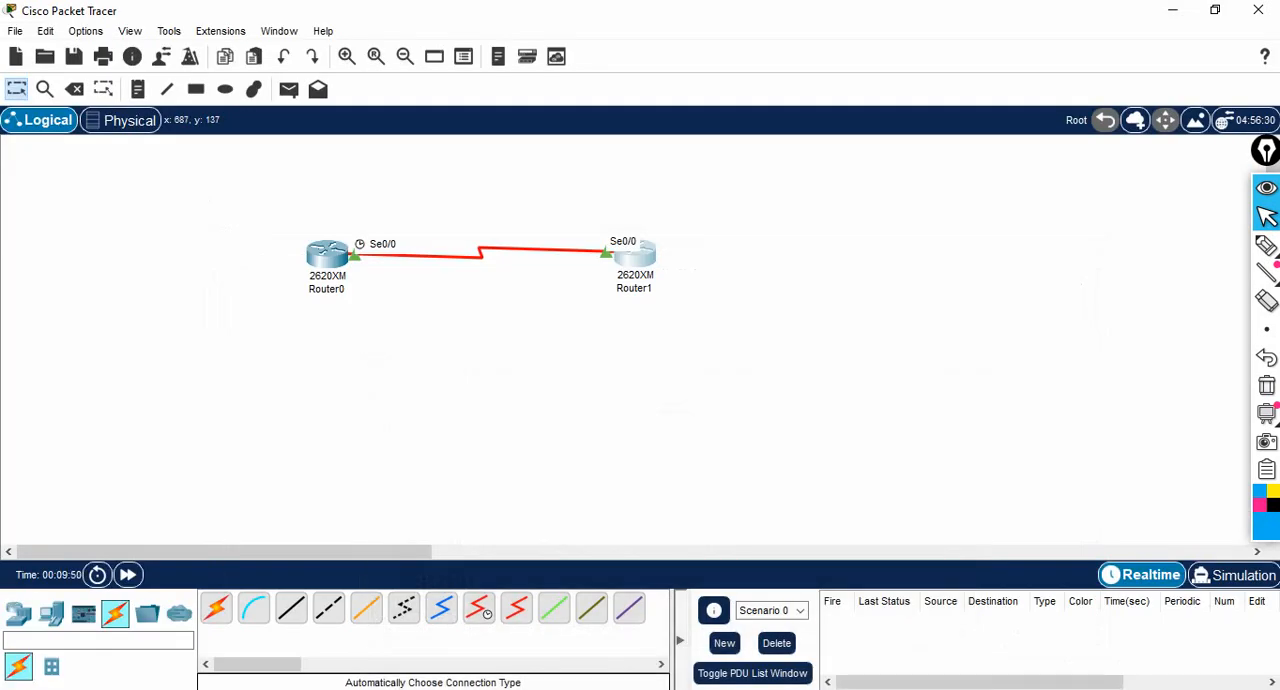
click(642, 265)
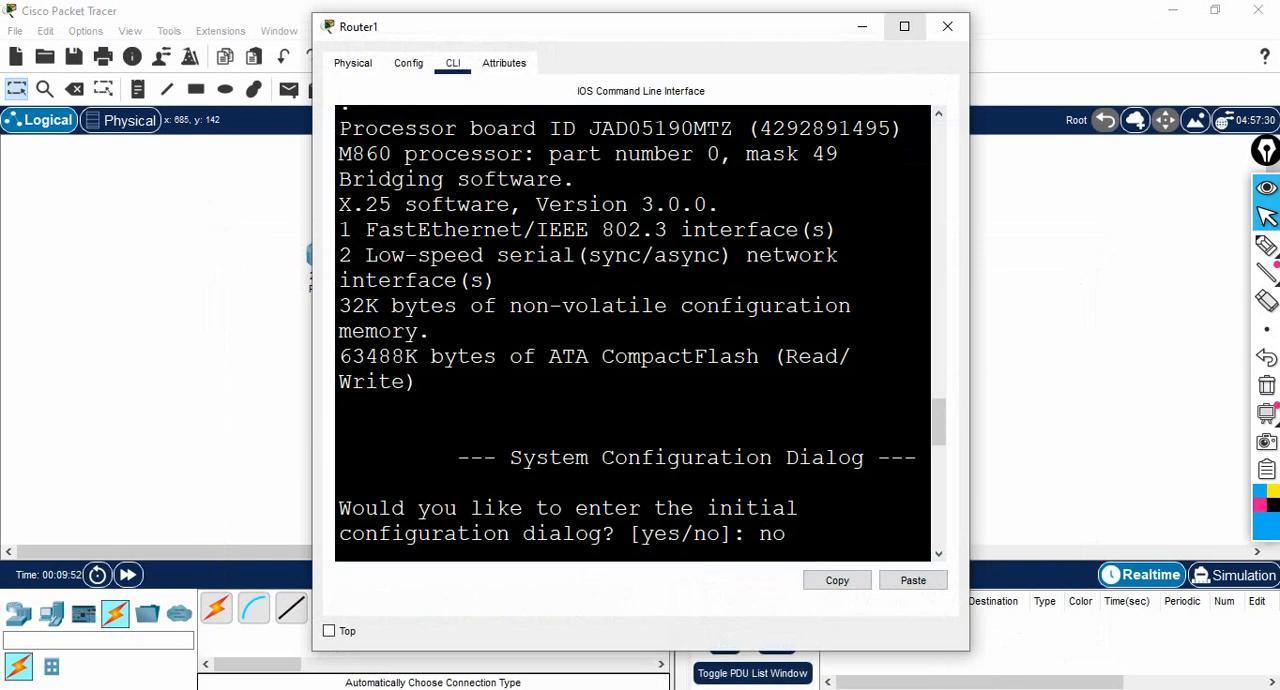
click(904, 26)
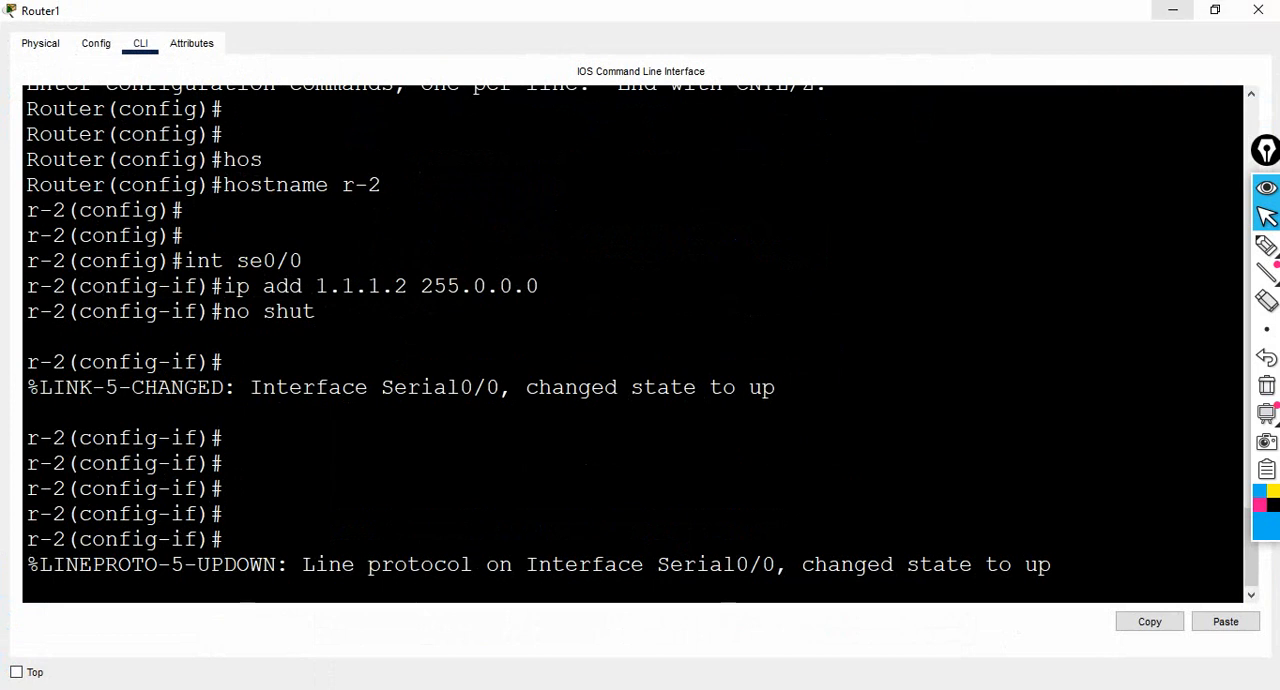
click(1173, 10)
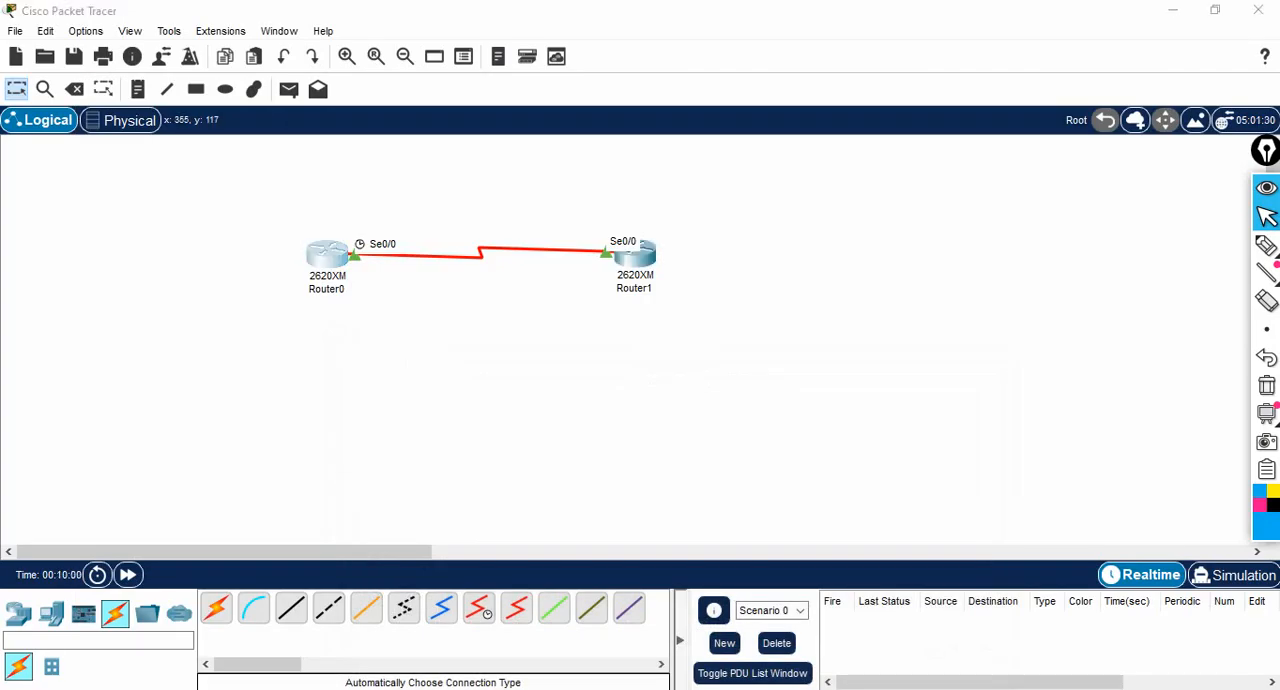
click(327, 255)
click(1081, 15)
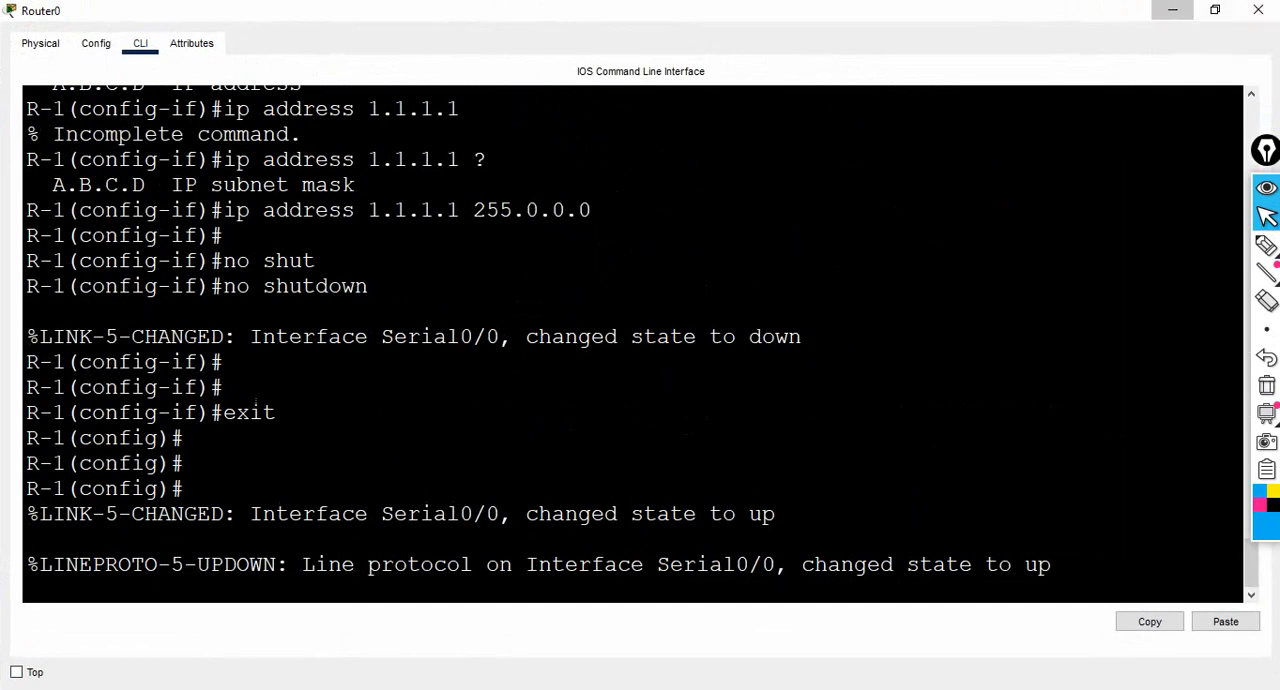
click(1173, 10)
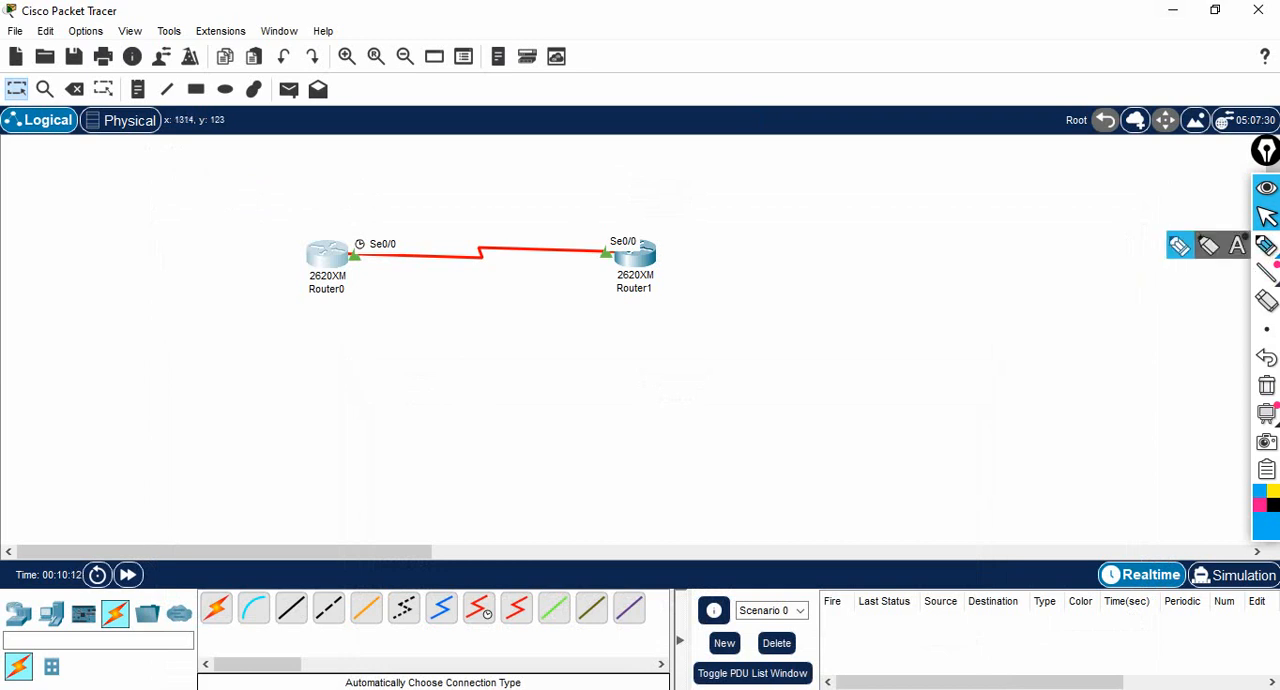
- Pen a curved double-headed arrow below the serial link between Router0 and Router1
click(1267, 246)
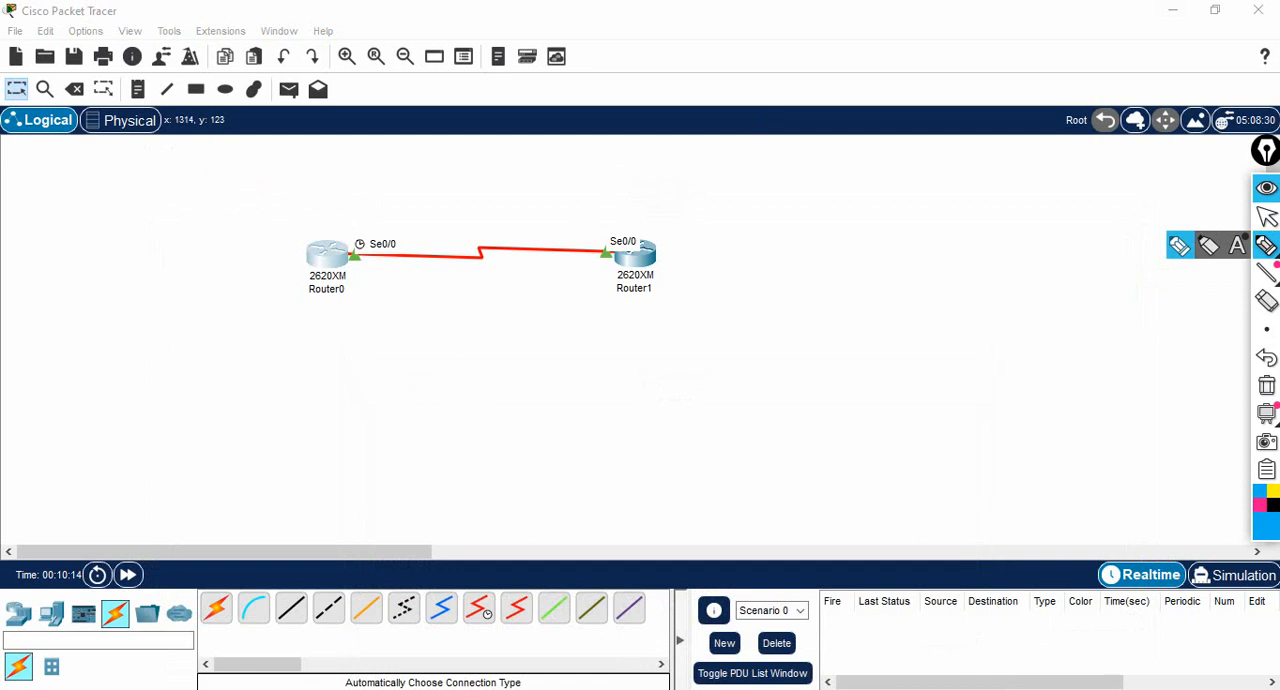
mouse_move(346, 272)
mouse_down()
mouse_move(390, 302)
mouse_move(482, 314)
mouse_move(602, 270)
mouse_move(606, 282)
mouse_up()
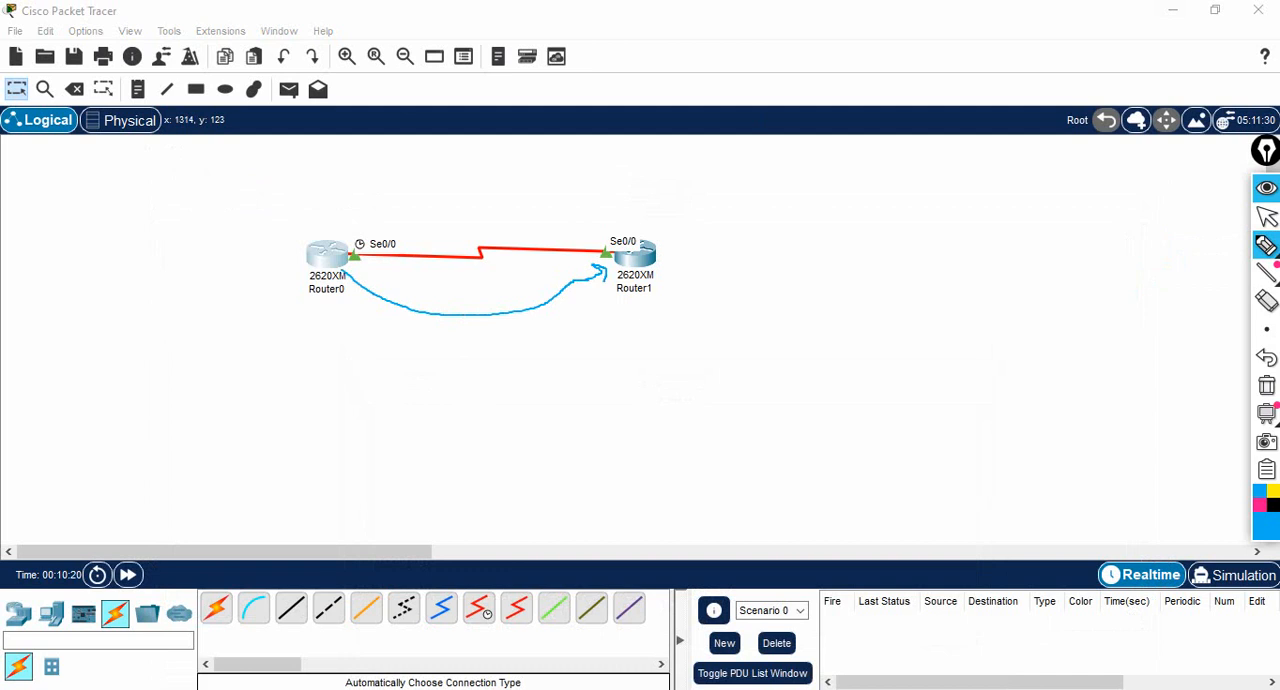
mouse_move(343, 290)
mouse_down()
mouse_move(339, 268)
mouse_move(356, 266)
mouse_up()
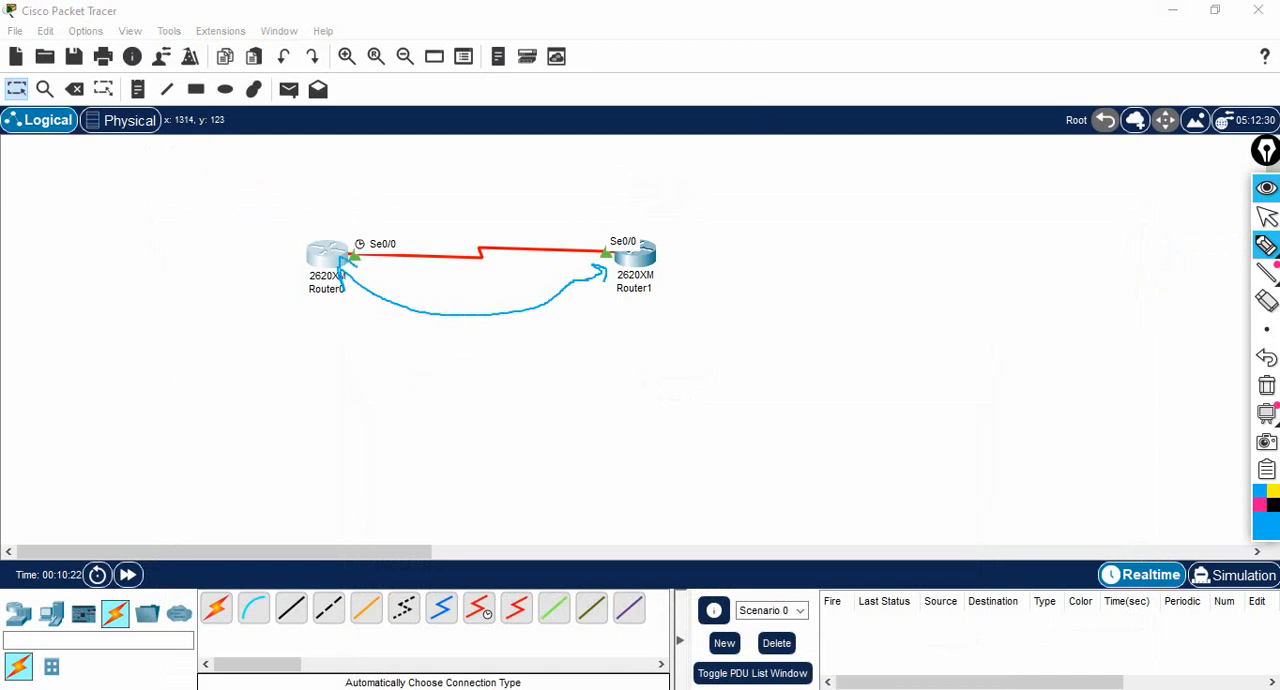
- Handwrite "ICMP" and "PING" below the curved arrow, then pen a second curved arrow from Router0 toward Router1
mouse_move(363, 376)
mouse_down()
mouse_move(370, 401)
mouse_move(447, 357)
mouse_move(459, 372)
mouse_move(462, 338)
mouse_move(464, 368)
mouse_up()
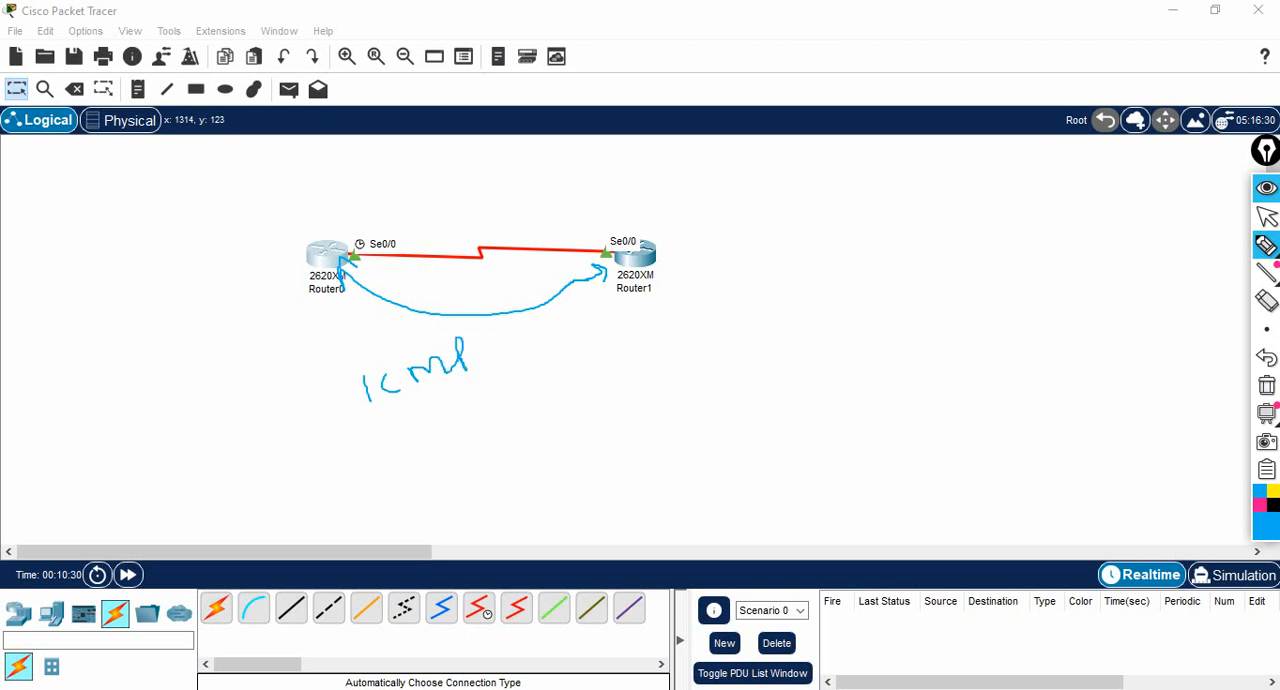
drag(364, 410, 383, 406)
mouse_move(399, 352)
mouse_down()
mouse_move(391, 378)
mouse_move(421, 366)
mouse_up()
mouse_move(444, 386)
mouse_down()
mouse_move(452, 405)
mouse_move(444, 381)
mouse_up()
mouse_move(447, 442)
mouse_down()
mouse_move(462, 466)
mouse_move(453, 441)
mouse_move(479, 437)
mouse_up()
mouse_move(464, 426)
mouse_down()
mouse_move(495, 422)
mouse_move(501, 402)
mouse_move(536, 424)
mouse_up()
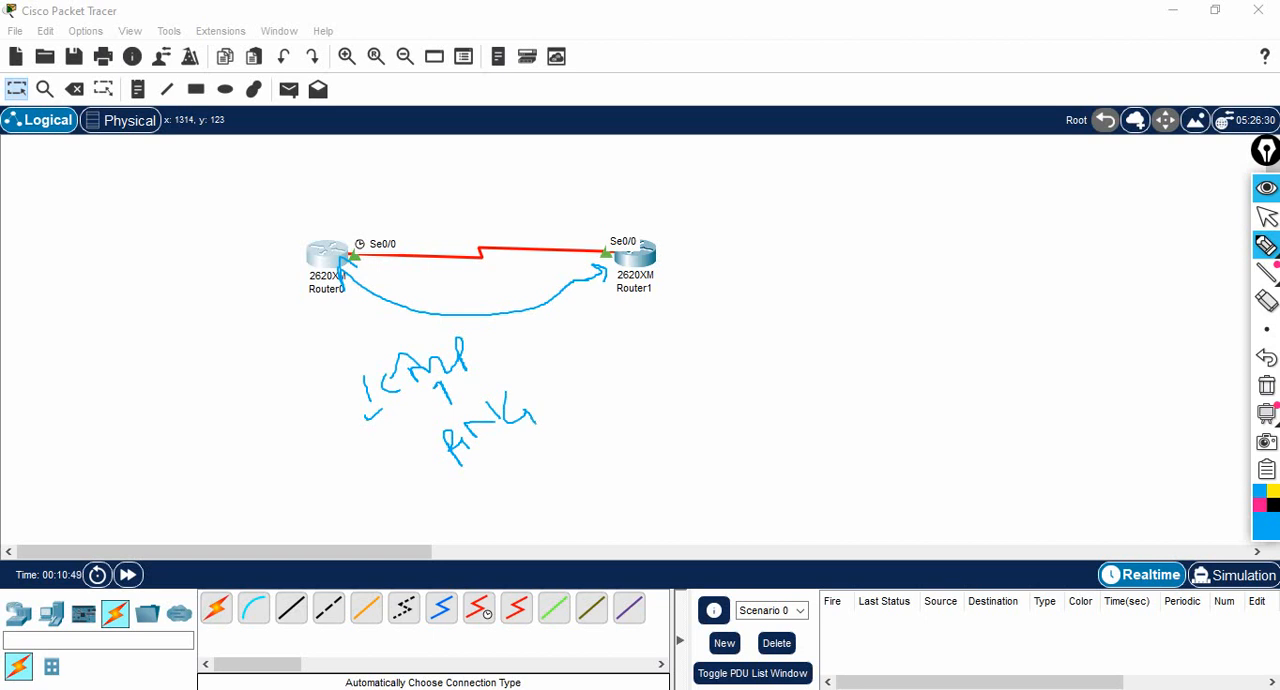
mouse_move(350, 264)
mouse_down()
mouse_move(488, 292)
mouse_move(568, 262)
mouse_move(555, 258)
mouse_up()
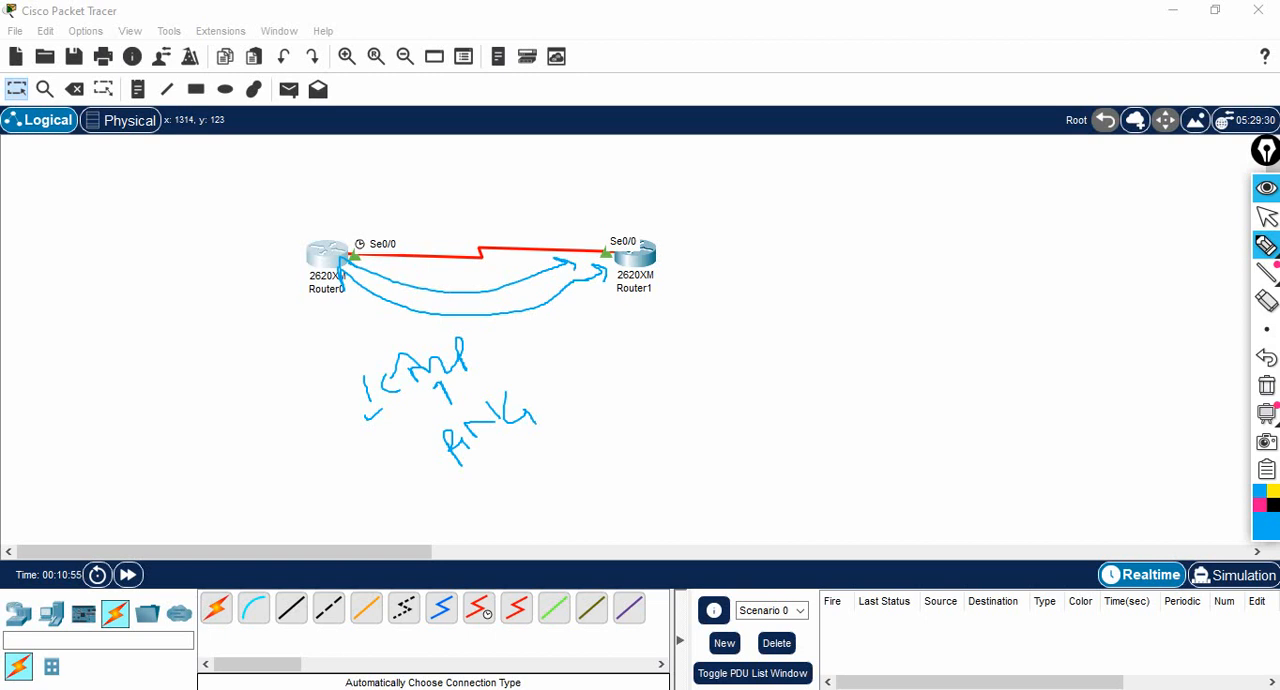
click(1266, 216)
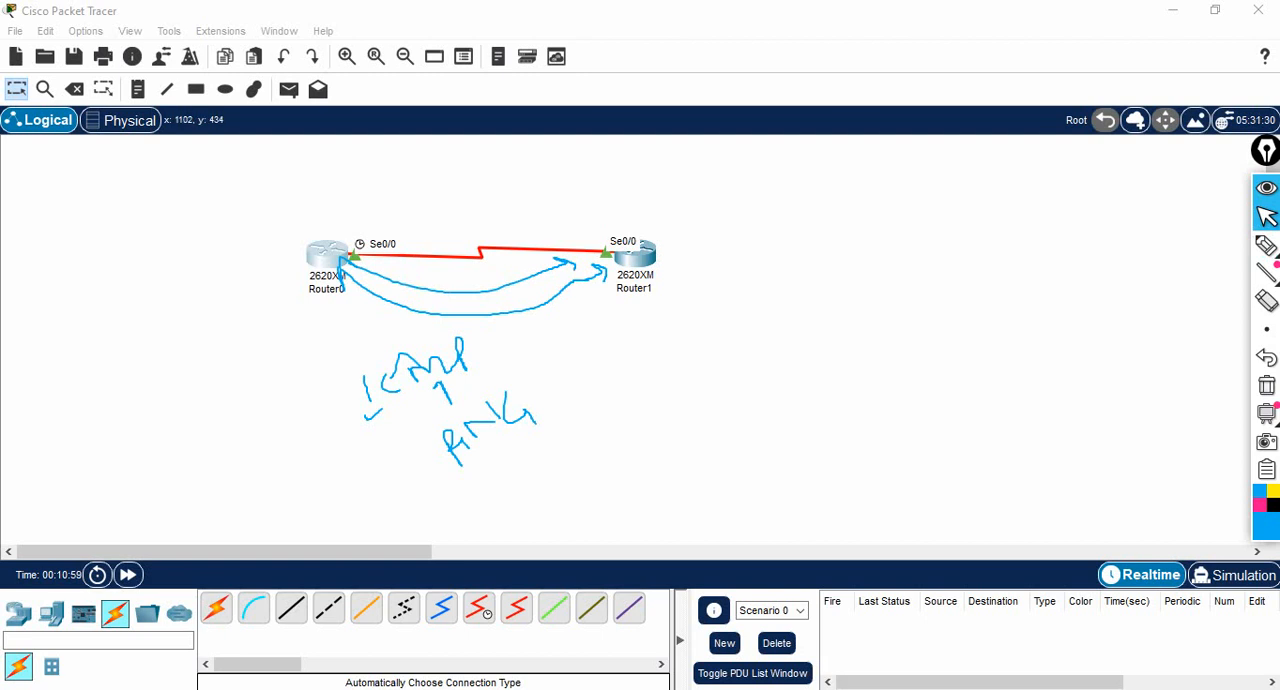
- Open Router0's CLI at full size and clear the pen drawings from the screen
click(335, 253)
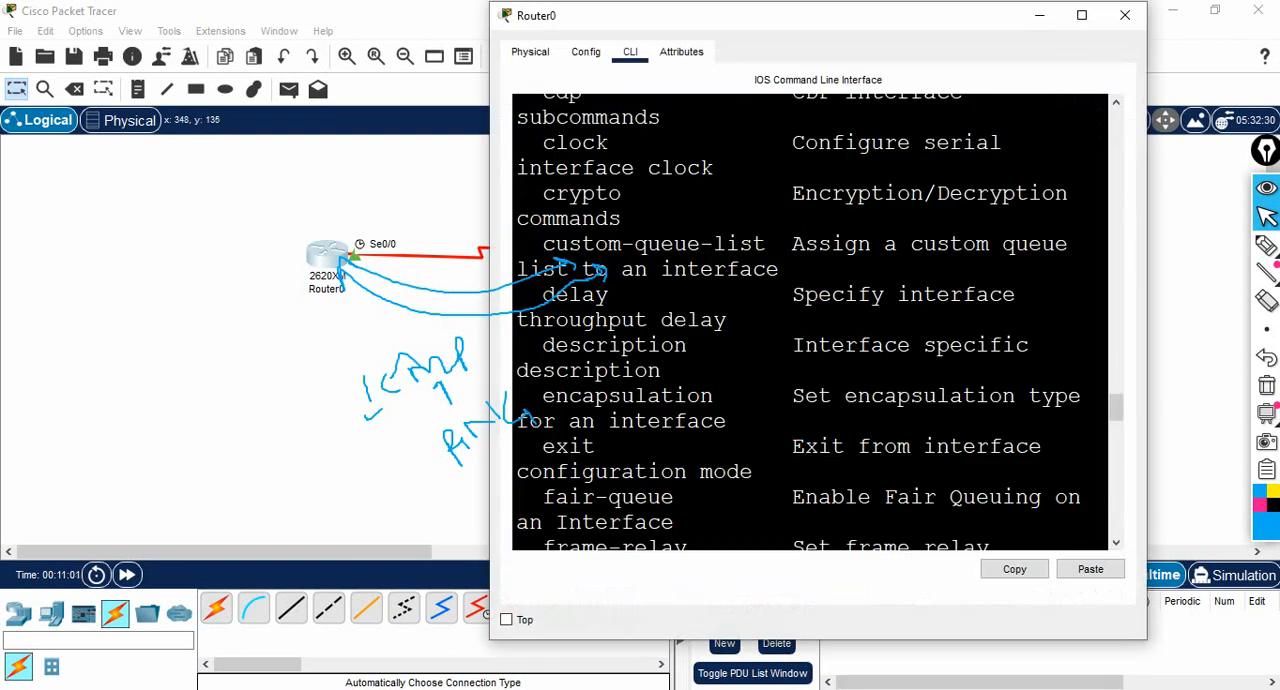
click(1081, 15)
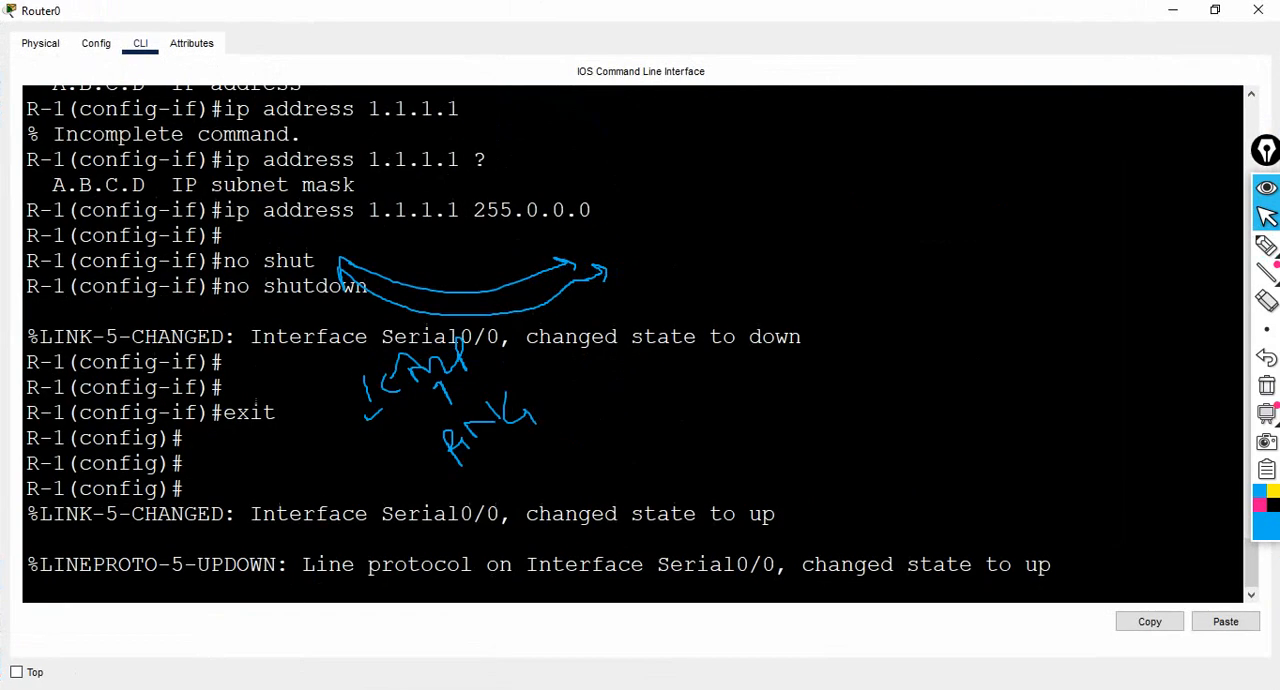
click(1266, 385)
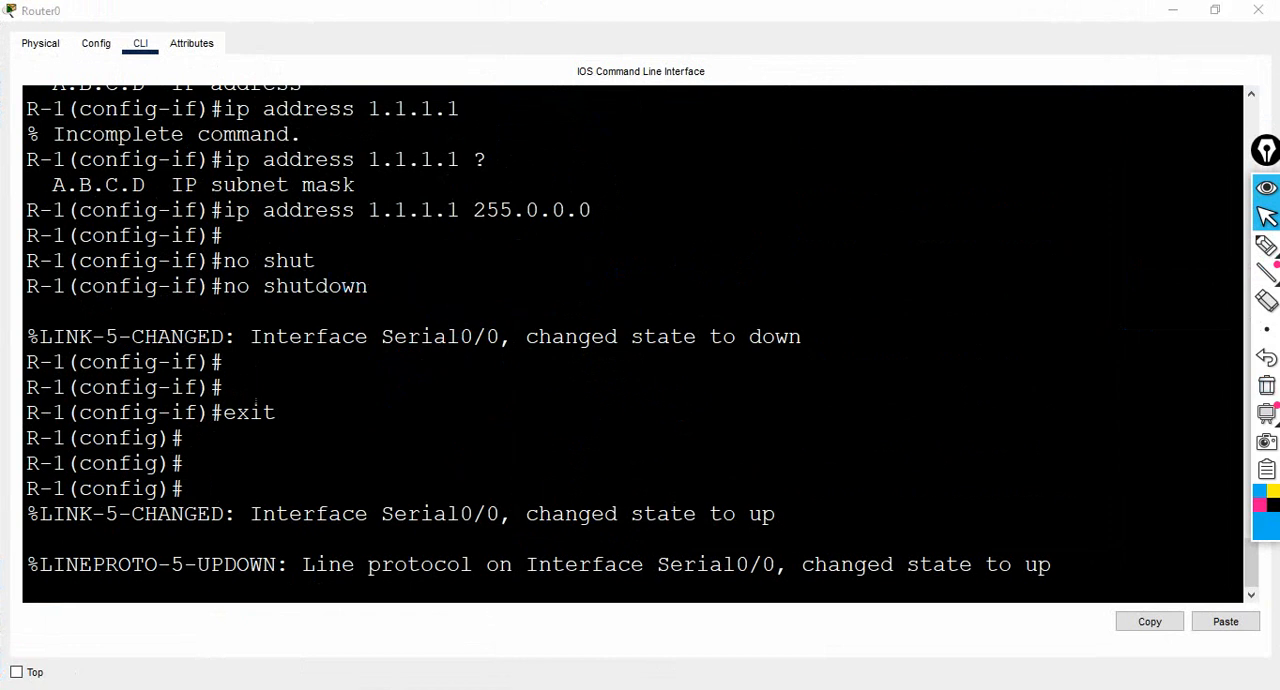
- Exit global configuration mode on R-1 to return to the privileged prompt
key(Return)
key(Return)
key(Return)
key(Return)
key(Return)
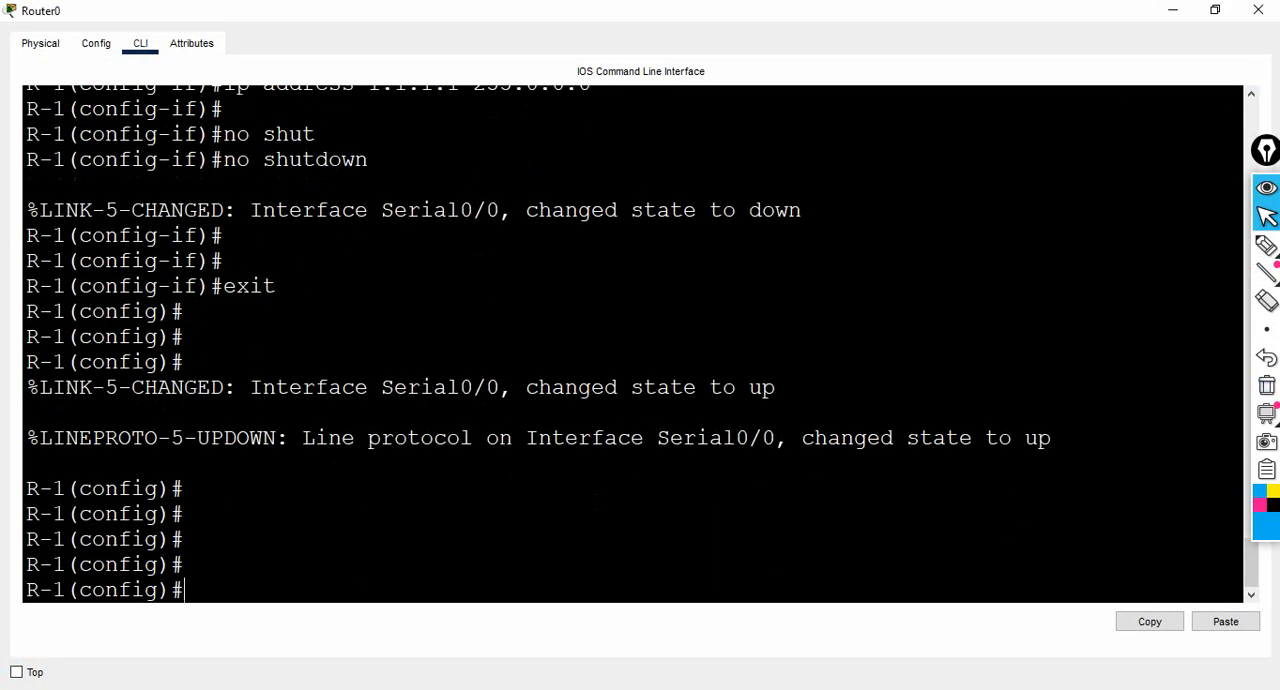
text(exit)
key(Return)
key(Return)
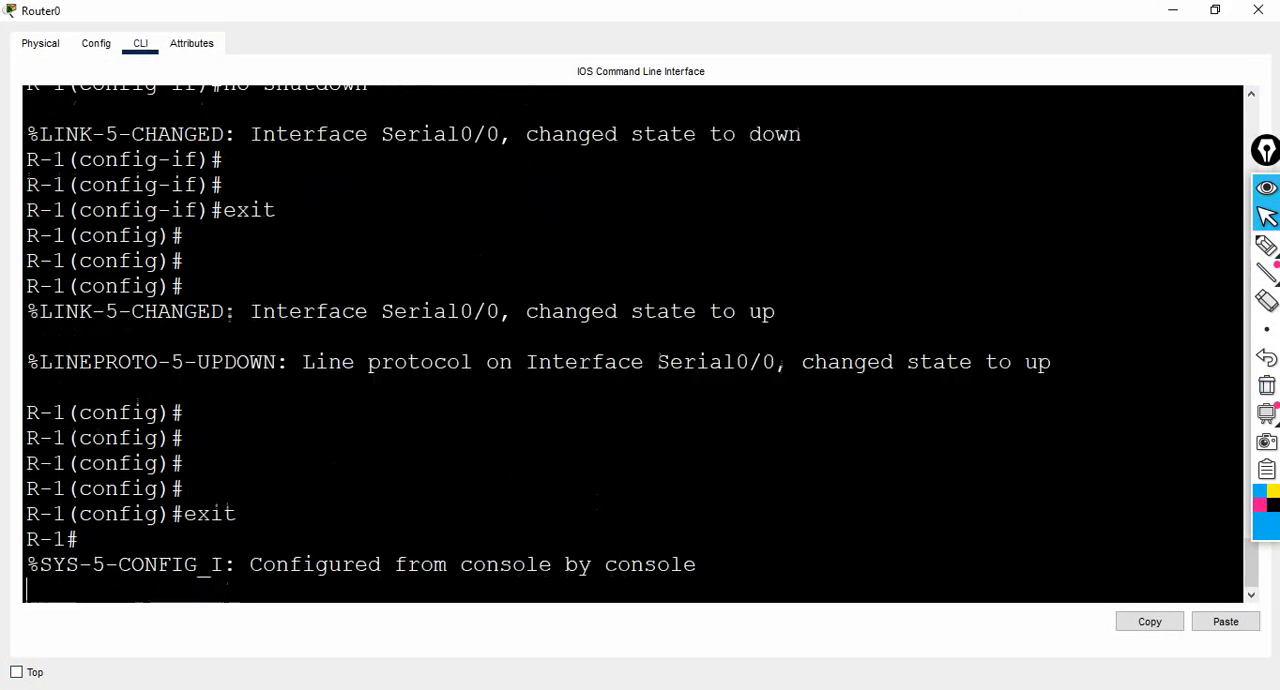
key(Return)
key(Return)
key(Return)
key(Return)
key(Return)
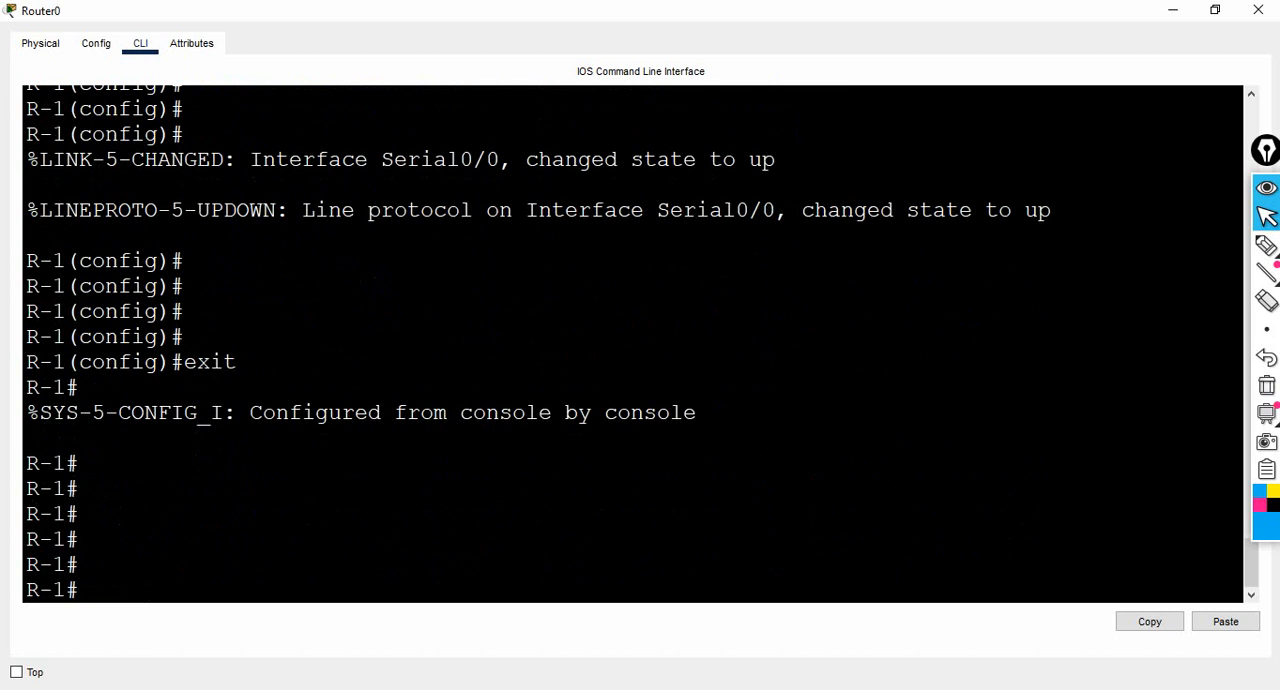
- Ping 1.1.1.2 from R-1 and highlight the lines of the ping output
text(ping 1.1.1.)
text(2)
key(Return)
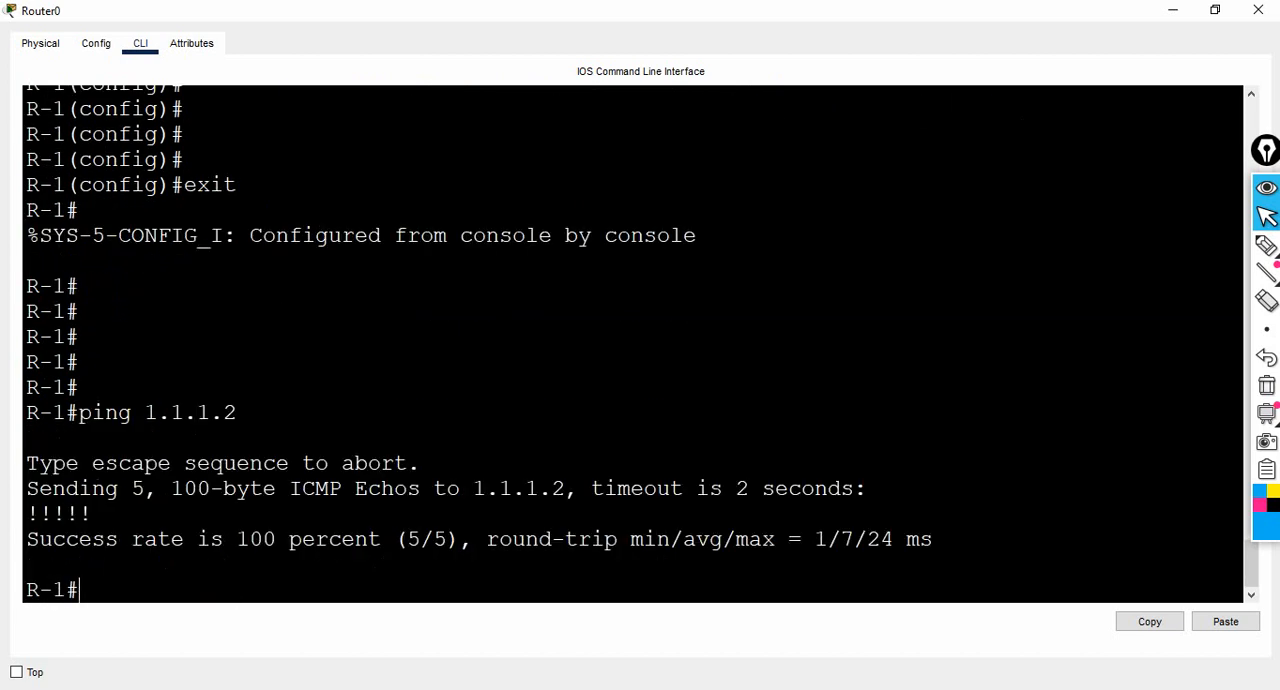
key(Return)
key(Return)
key(Return)
key(Return)
key(Return)
key(Return)
key(Return)
key(Return)
key(Return)
key(Return)
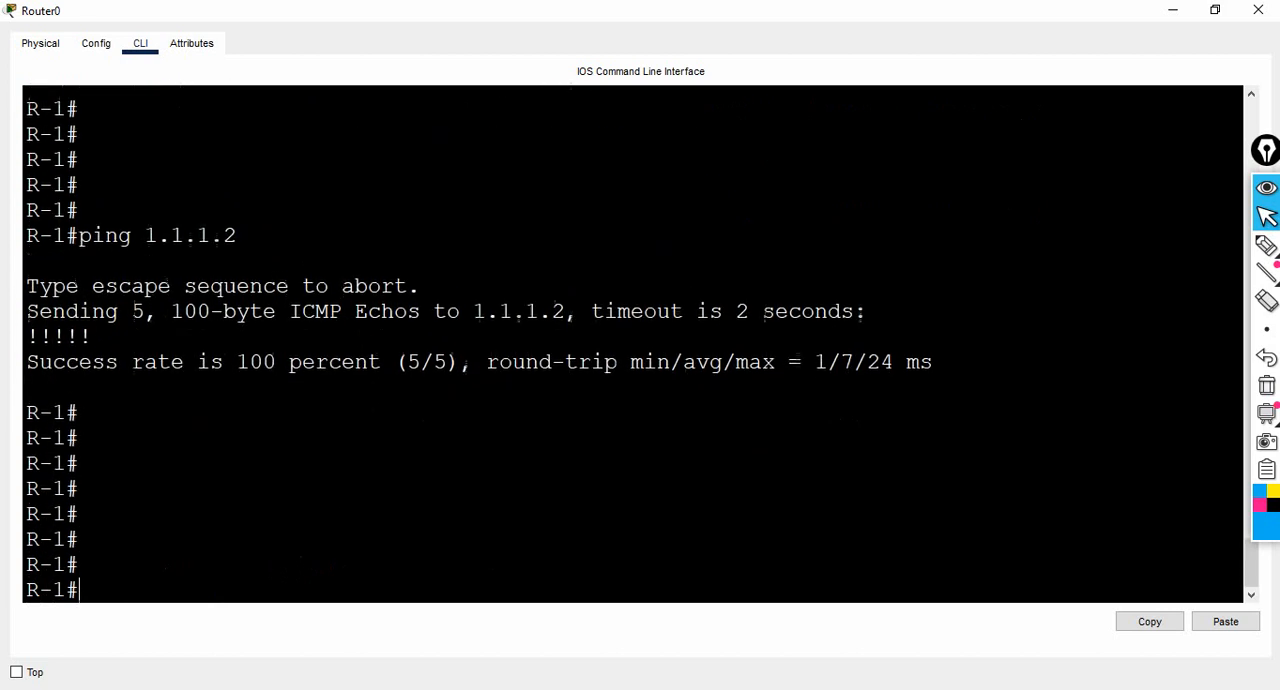
key(Return)
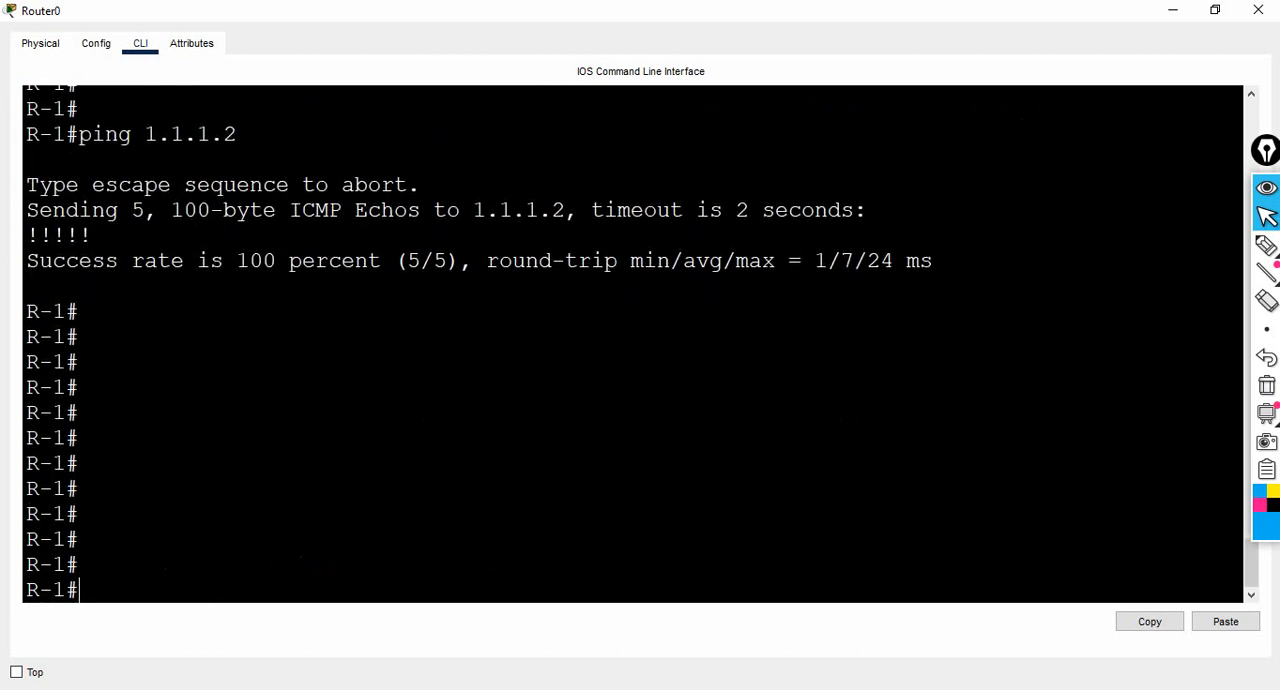
drag(27, 185, 762, 261)
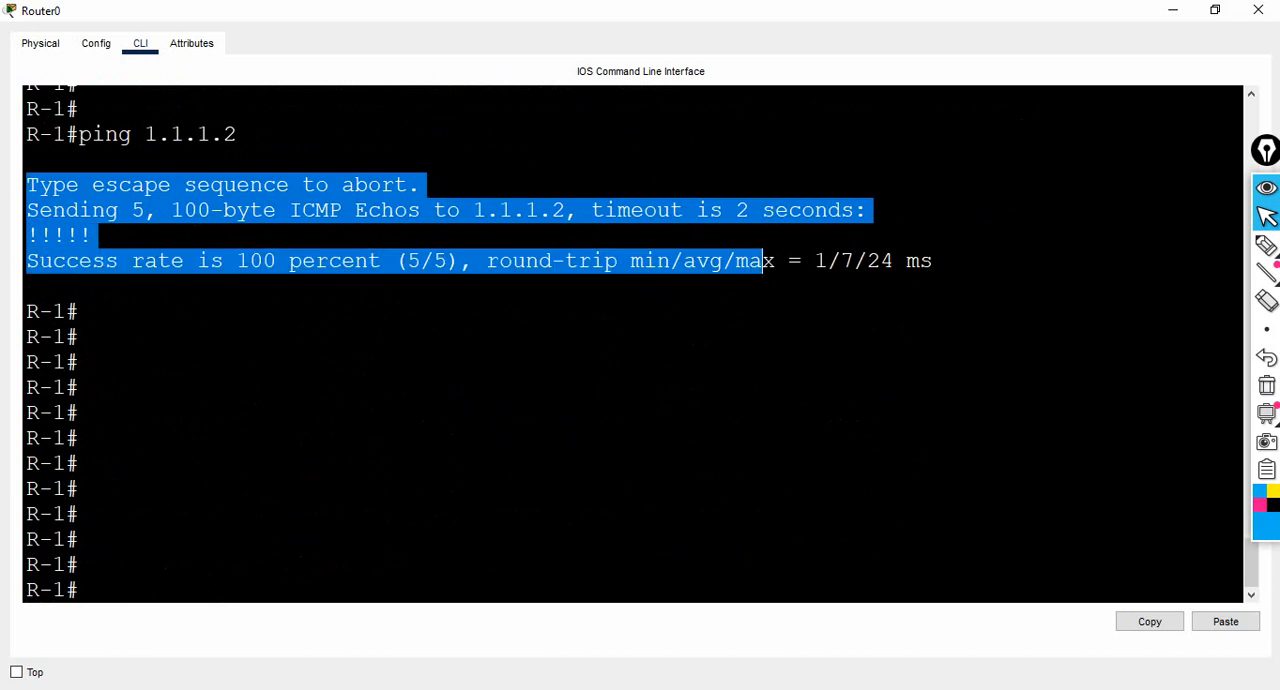
click(79, 312)
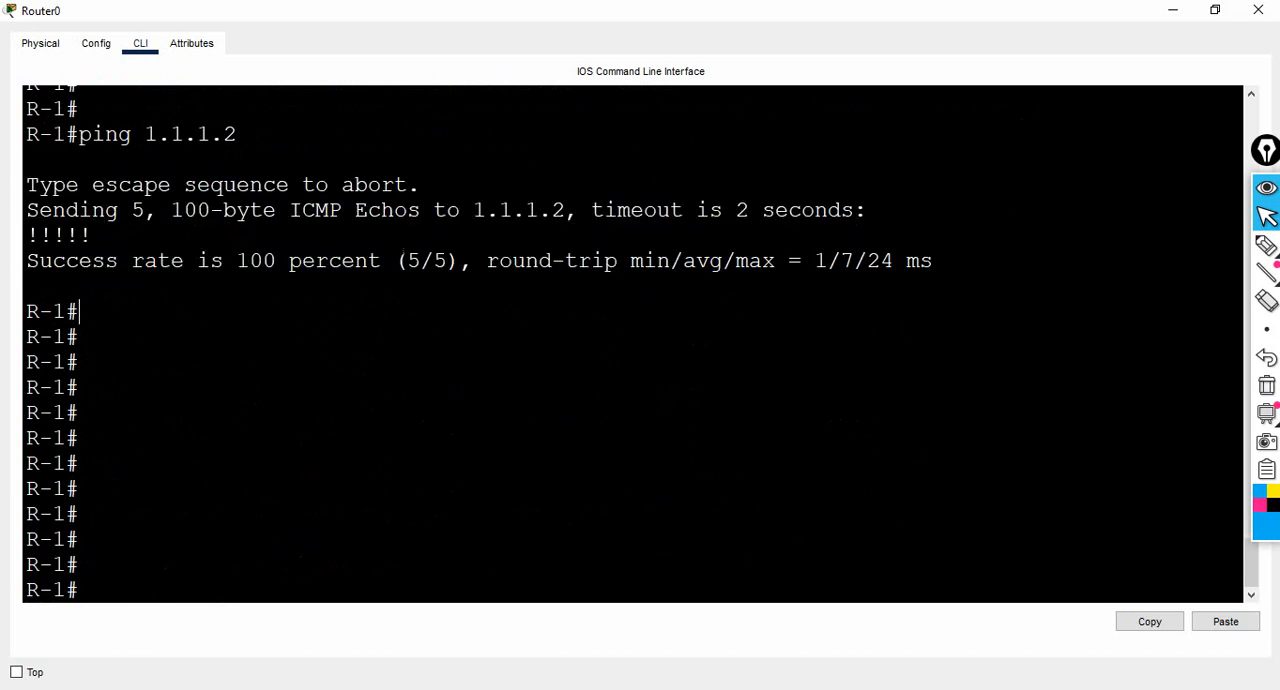
- Pen an arrow from the ping 1.1.1.2 command and handwrite "R2" at its end
click(1266, 245)
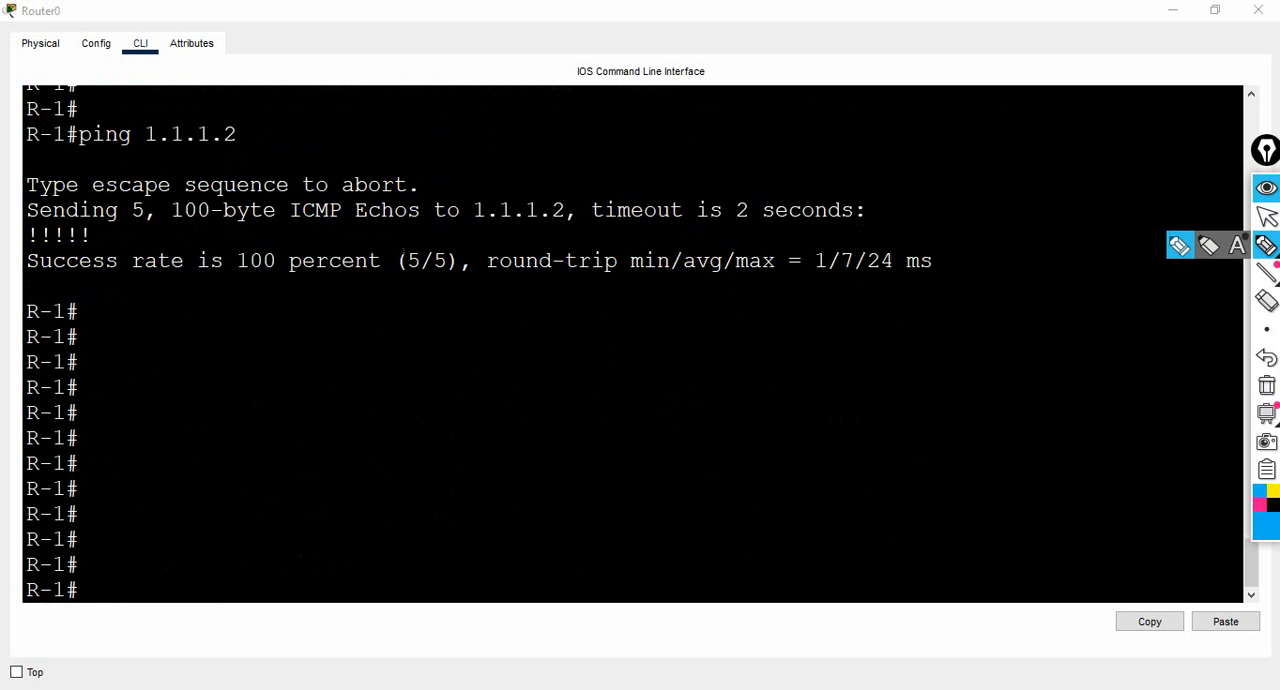
drag(241, 134, 285, 134)
mouse_move(268, 122)
mouse_down()
mouse_move(285, 146)
mouse_move(320, 147)
mouse_move(318, 113)
mouse_move(311, 130)
mouse_move(335, 142)
mouse_move(362, 120)
mouse_up()
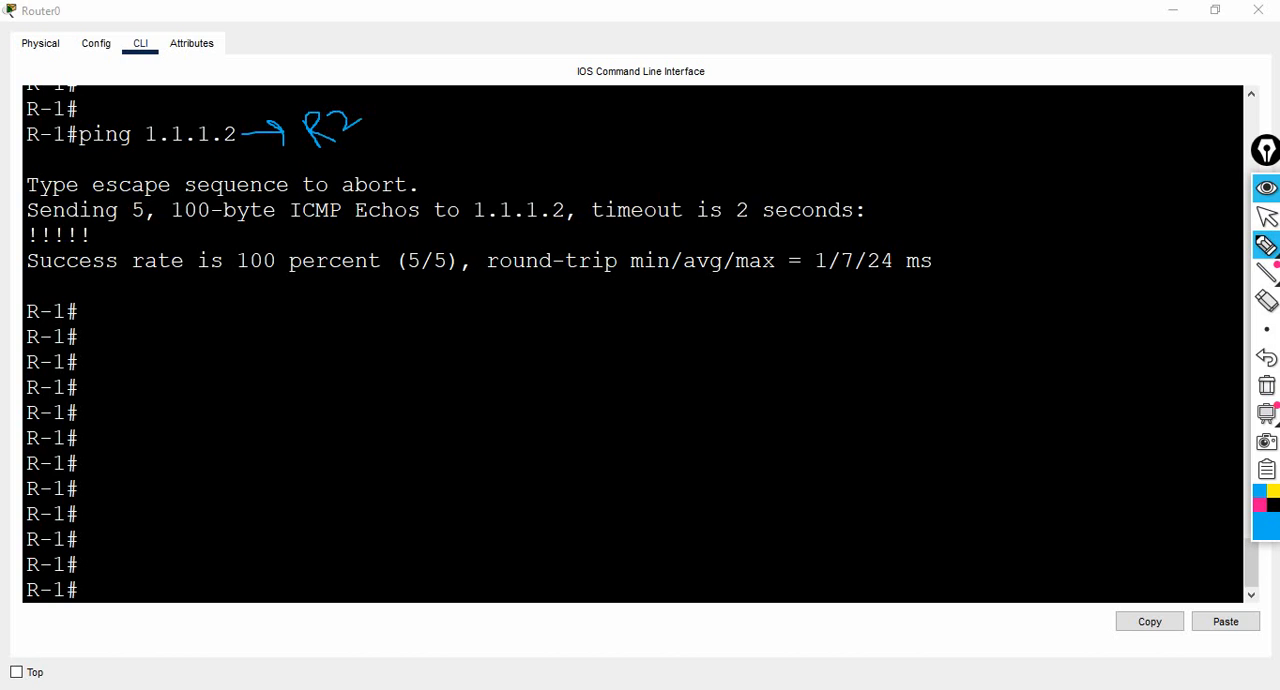
- Underline "Sending", "5" and "100" in the ping output and sketch a packet bar beside a handwritten "R" below it
drag(28, 216, 161, 220)
mouse_move(175, 379)
mouse_down()
mouse_move(194, 421)
mouse_move(191, 396)
mouse_move(182, 403)
mouse_move(215, 408)
mouse_up()
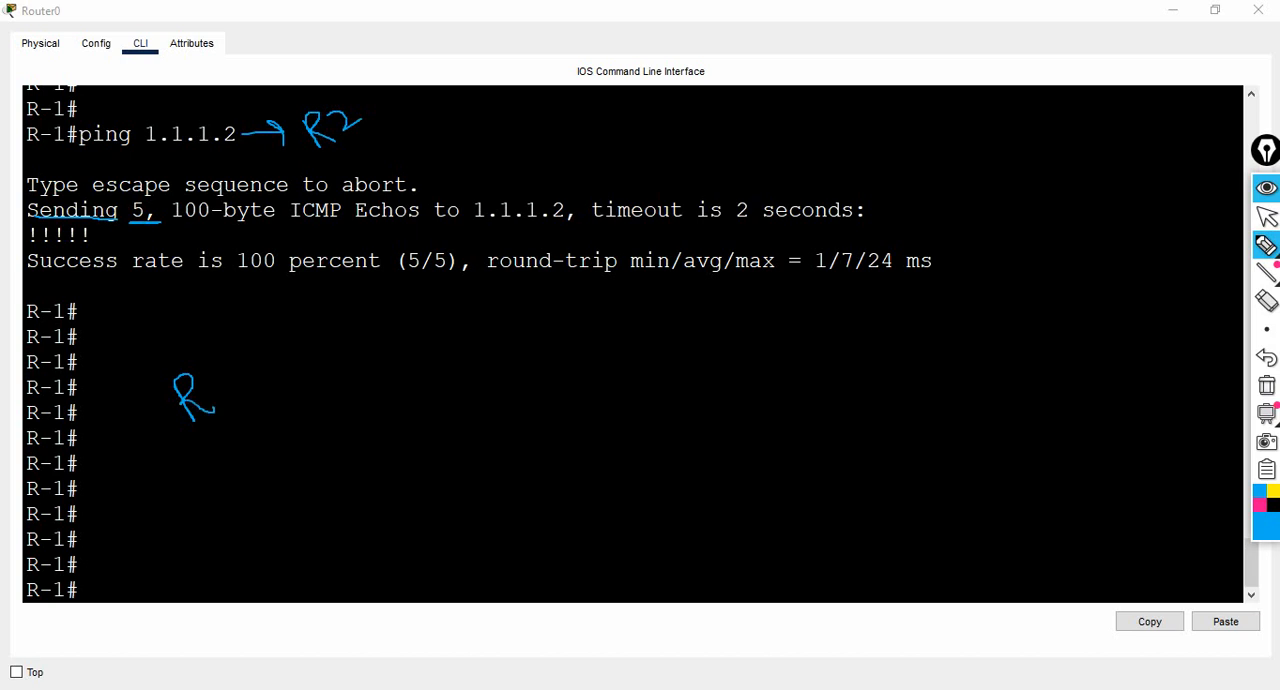
mouse_move(270, 375)
mouse_down()
mouse_move(352, 346)
mouse_move(358, 366)
mouse_move(352, 347)
mouse_up()
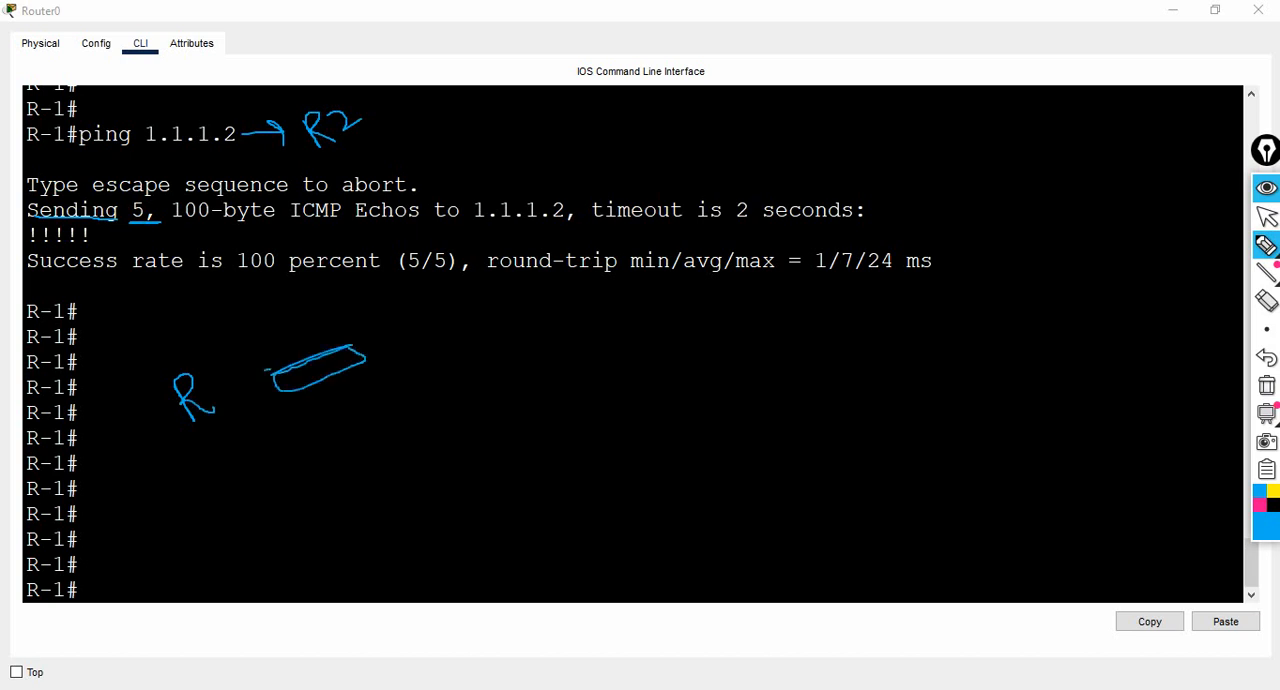
mouse_move(268, 370)
mouse_down()
mouse_move(252, 405)
mouse_move(282, 392)
mouse_up()
mouse_move(344, 342)
mouse_down()
mouse_move(390, 340)
mouse_move(358, 358)
mouse_up()
drag(180, 221, 198, 222)
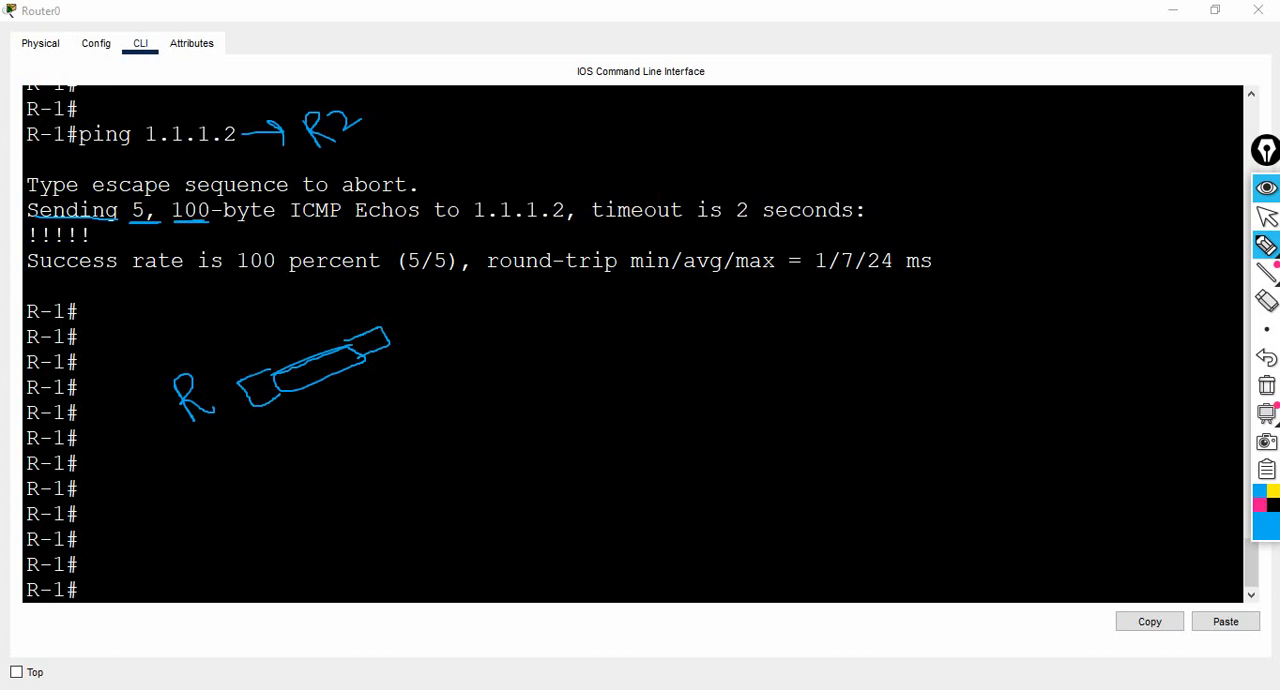
- Underline "ICMP Echos" and handwrite "ICMP echo" and "reply" below, with arrows to "S → R" and "R → S"
drag(292, 221, 386, 224)
mouse_move(377, 404)
mouse_down()
mouse_move(386, 428)
mouse_move(425, 424)
mouse_move(450, 374)
mouse_move(478, 396)
mouse_move(493, 362)
mouse_move(471, 340)
mouse_move(511, 372)
mouse_move(588, 322)
mouse_move(588, 308)
mouse_up()
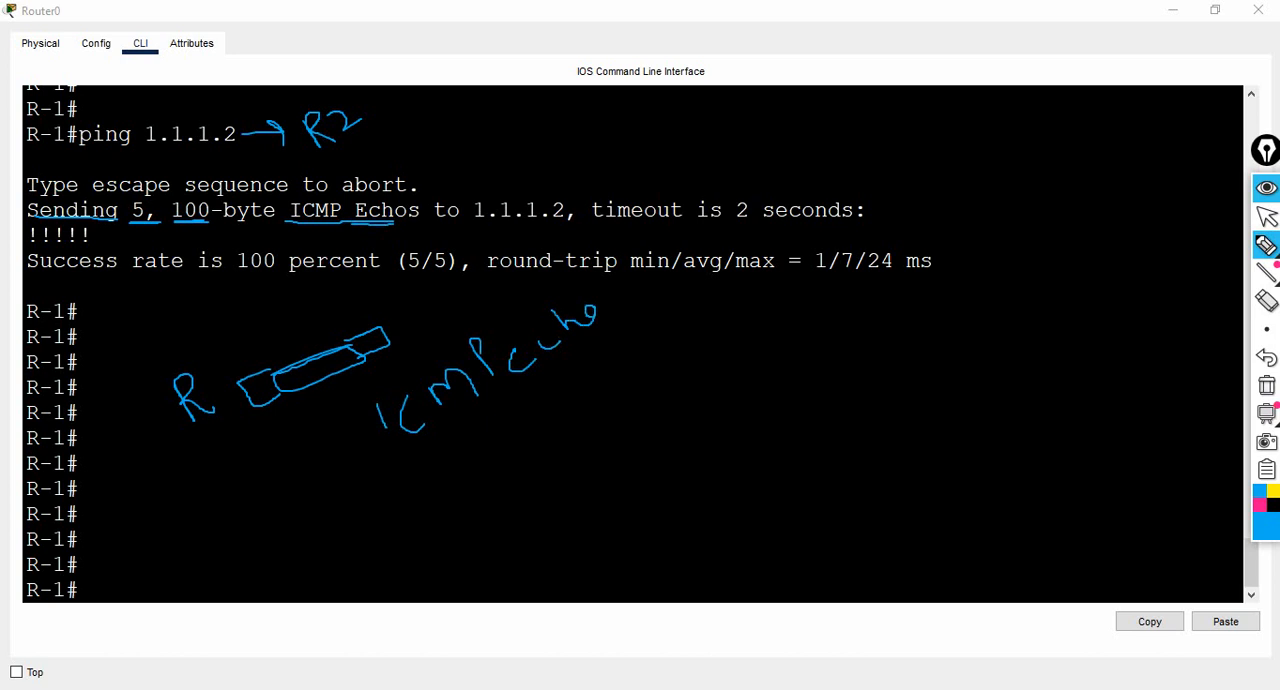
drag(454, 447, 460, 471)
mouse_move(512, 427)
mouse_down()
mouse_move(518, 410)
mouse_move(553, 399)
mouse_move(577, 423)
mouse_up()
mouse_move(548, 407)
mouse_down()
mouse_move(596, 362)
mouse_move(642, 400)
mouse_move(624, 401)
mouse_up()
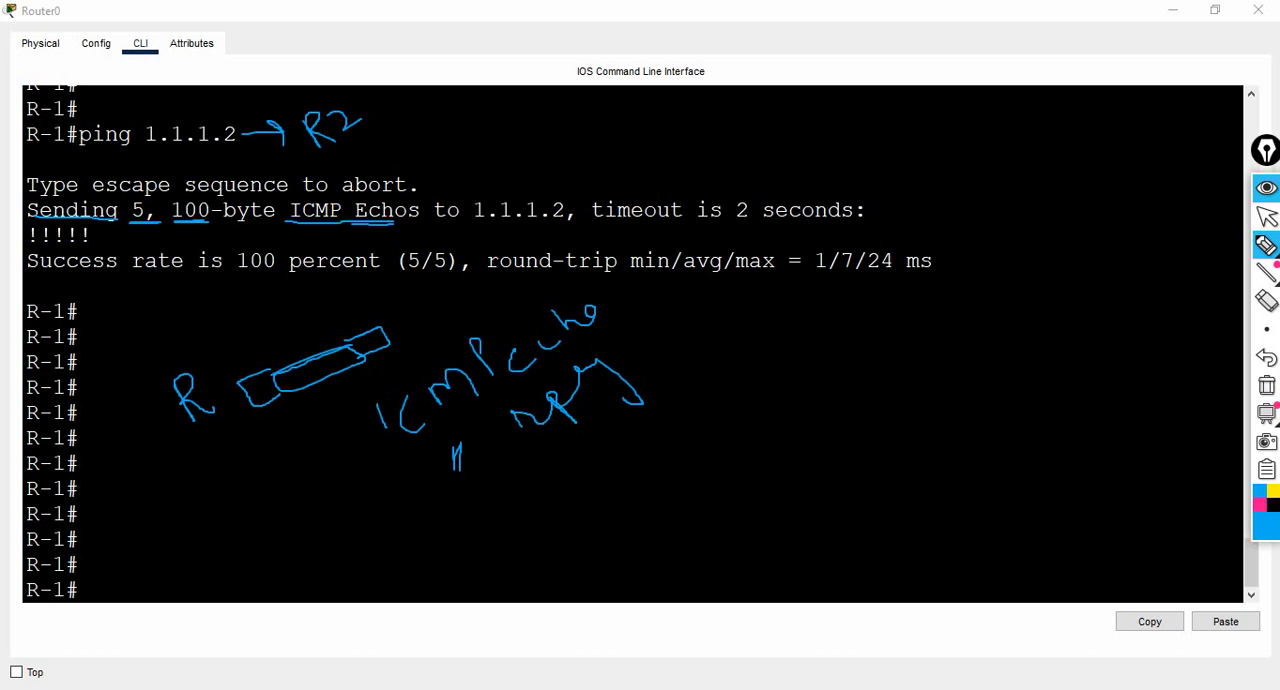
mouse_move(535, 373)
mouse_down()
mouse_move(614, 303)
mouse_move(672, 312)
mouse_move(708, 288)
mouse_move(744, 294)
mouse_move(748, 280)
mouse_up()
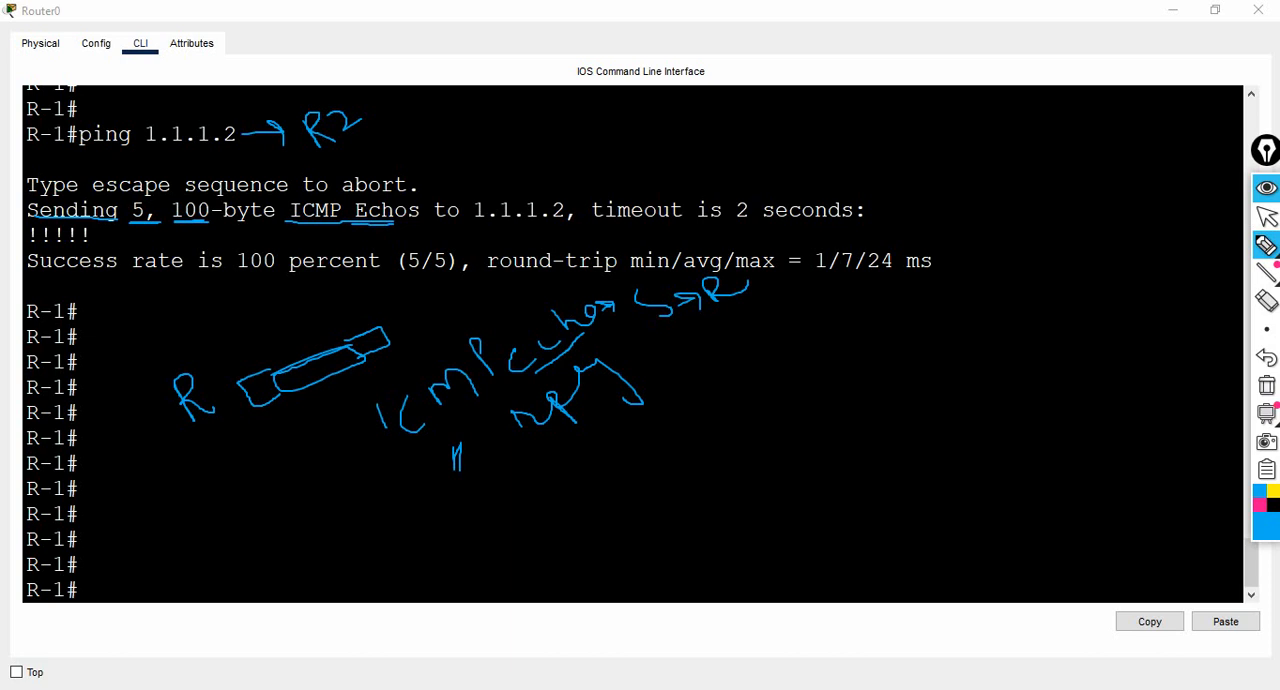
drag(630, 368, 763, 329)
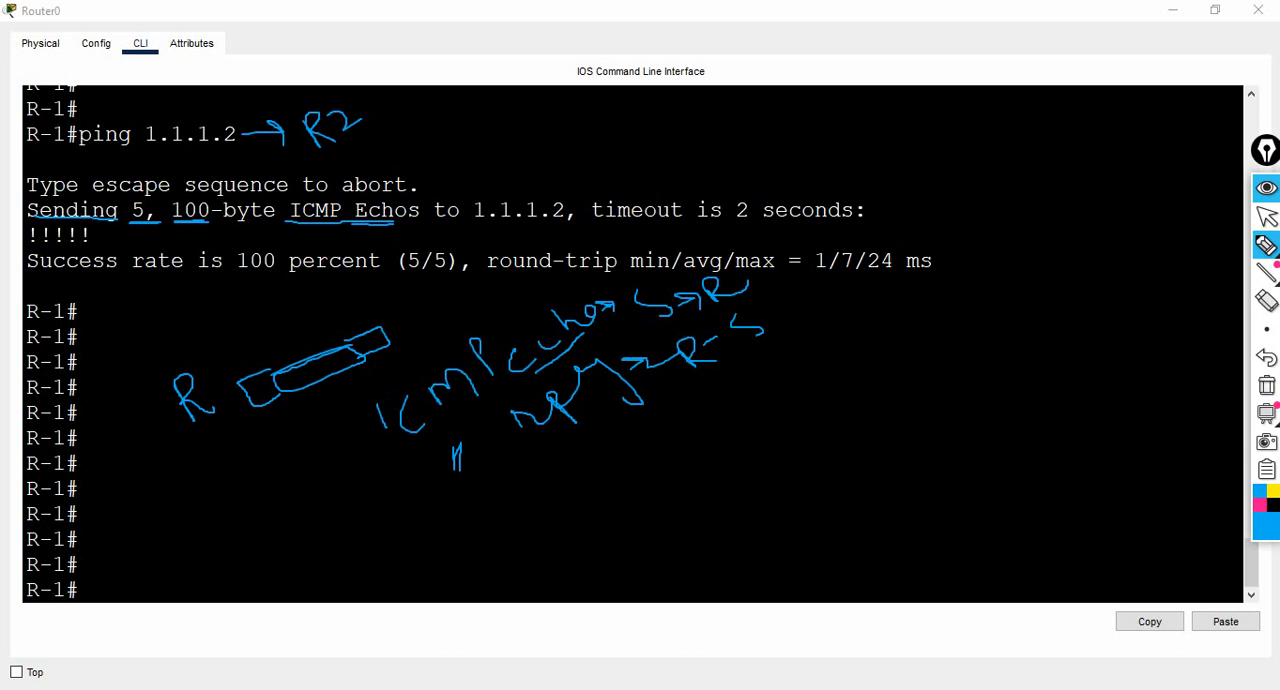
- Underline "timeout" and "2" in the ping output and circle the exclamation marks
drag(610, 228, 658, 226)
drag(734, 228, 758, 227)
mouse_move(30, 214)
mouse_down()
mouse_move(24, 245)
mouse_move(40, 242)
mouse_move(38, 220)
mouse_move(47, 249)
mouse_move(48, 220)
mouse_move(66, 250)
mouse_move(72, 224)
mouse_move(100, 246)
mouse_move(84, 222)
mouse_up()
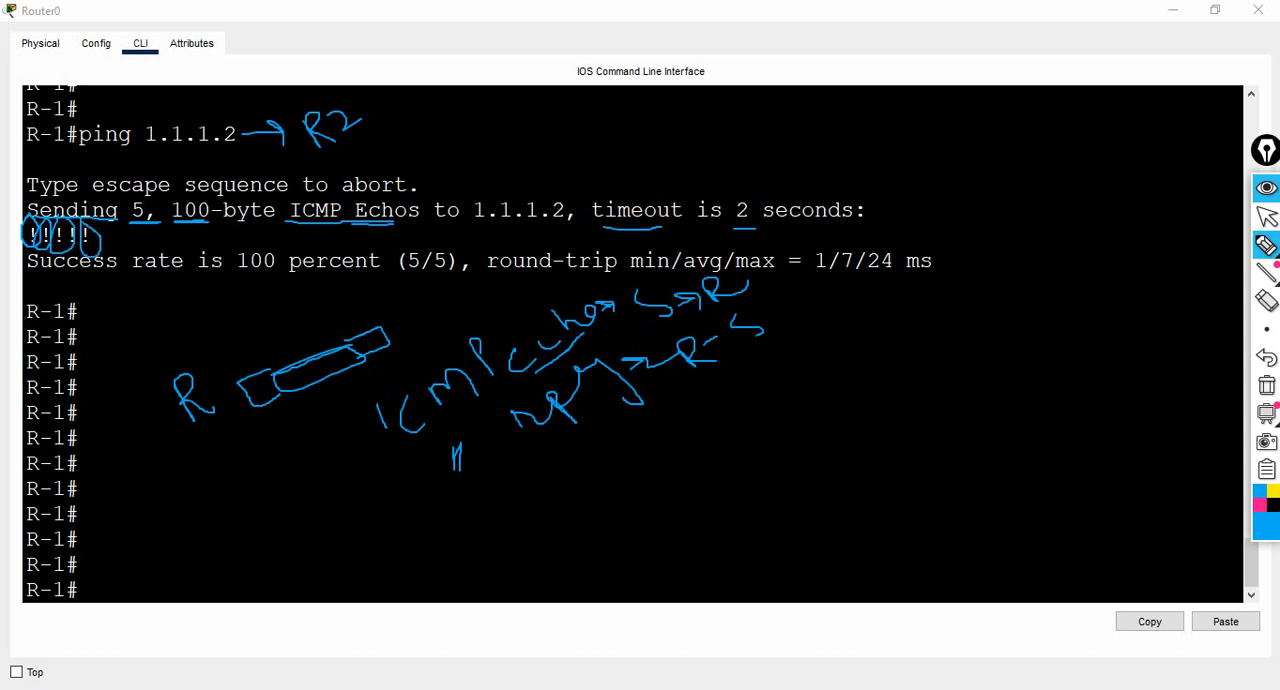
- Underline "Success", "100", "(5/5)" and "round-trip" in the result line and handwrite a short note below it
drag(40, 277, 98, 278)
drag(250, 279, 276, 279)
drag(374, 283, 570, 276)
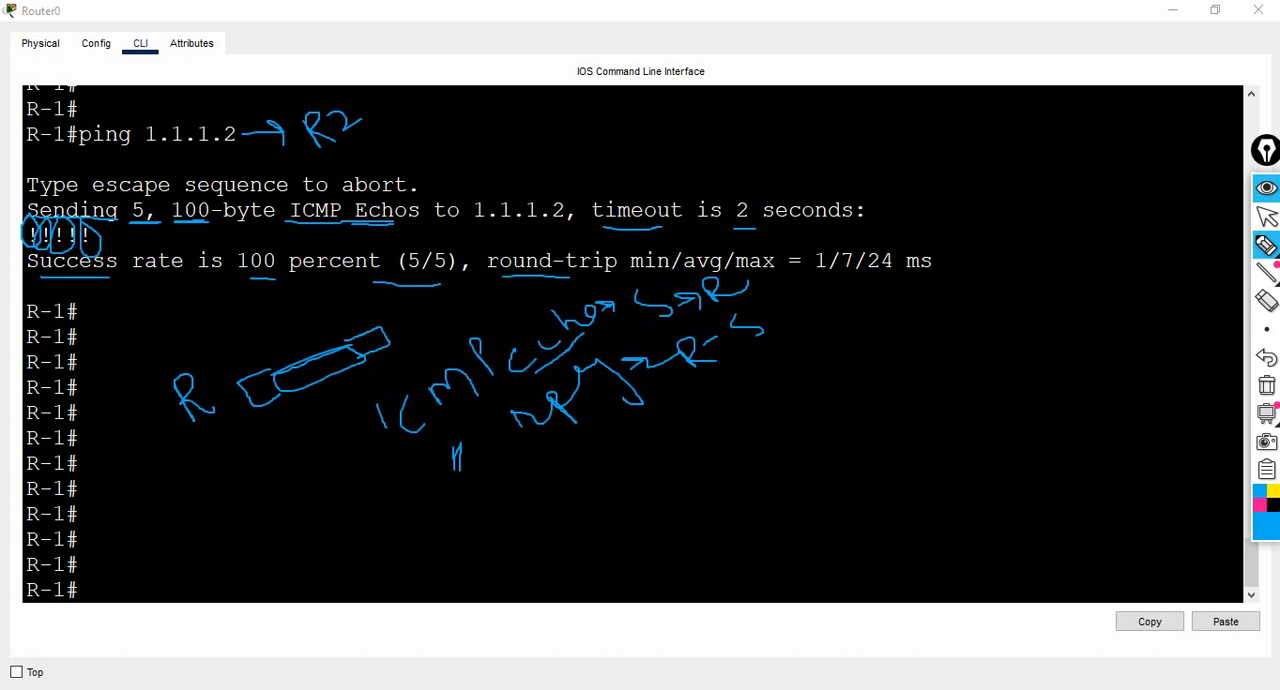
mouse_move(797, 410)
mouse_down()
mouse_move(789, 391)
mouse_move(812, 390)
mouse_move(814, 366)
mouse_move(834, 378)
mouse_up()
mouse_move(817, 356)
mouse_down()
mouse_move(832, 338)
mouse_move(838, 363)
mouse_move(840, 350)
mouse_up()
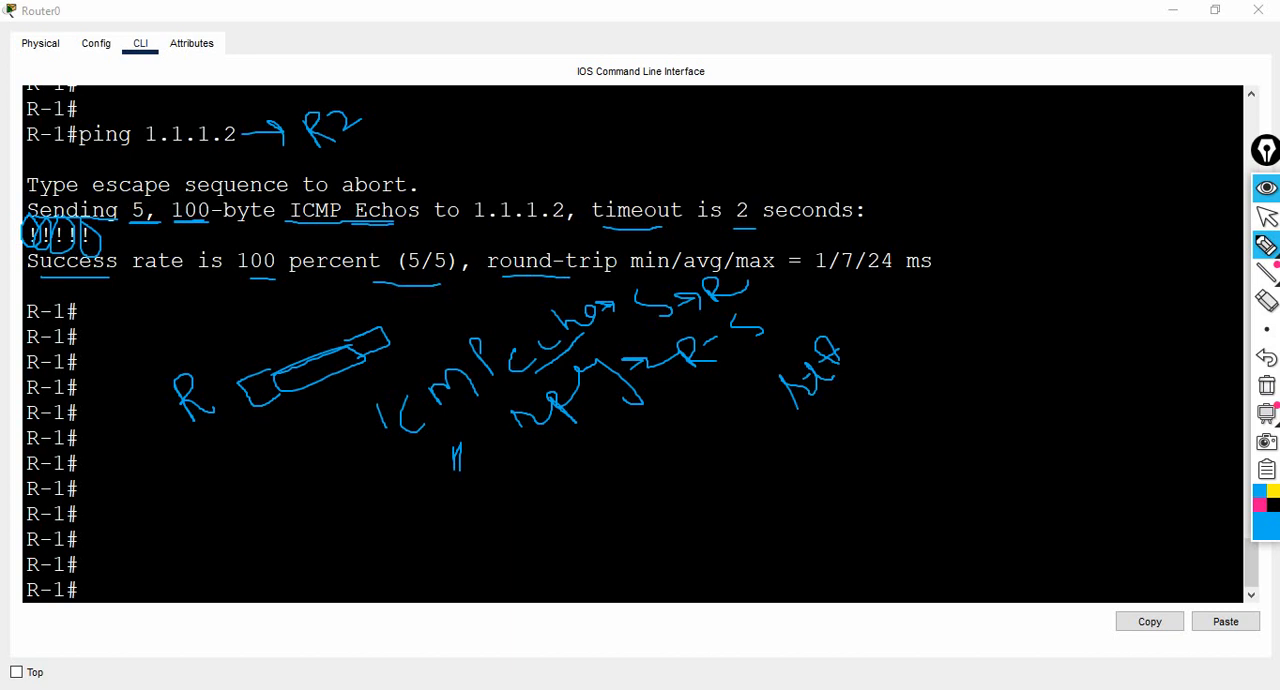
- Draw pink arrows linking min, avg and max to the round-trip values, with an arc beneath those values
click(1260, 505)
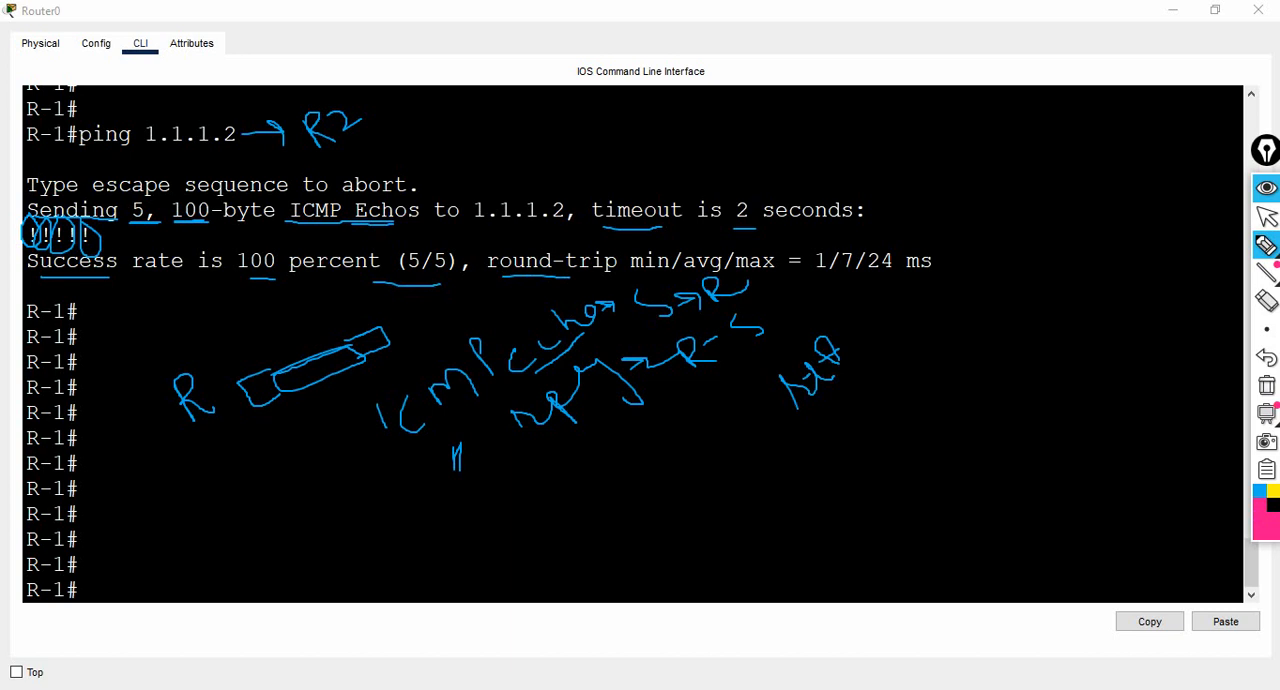
mouse_move(655, 279)
mouse_down()
mouse_move(762, 289)
mouse_move(802, 269)
mouse_up()
mouse_move(752, 258)
mouse_down()
mouse_move(788, 207)
mouse_move(847, 202)
mouse_move(872, 240)
mouse_up()
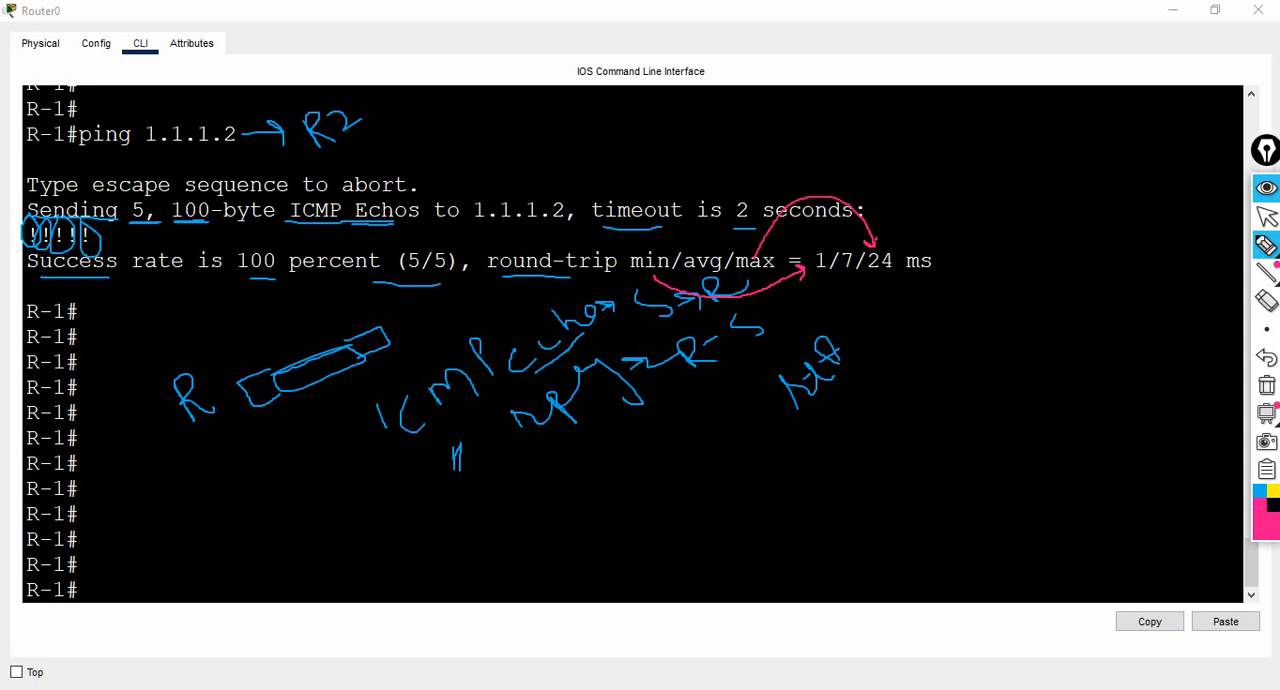
mouse_move(821, 285)
mouse_down()
mouse_move(850, 310)
mouse_move(881, 283)
mouse_up()
mouse_move(702, 250)
mouse_down()
mouse_move(718, 212)
mouse_move(786, 196)
mouse_move(834, 246)
mouse_move(819, 246)
mouse_up()
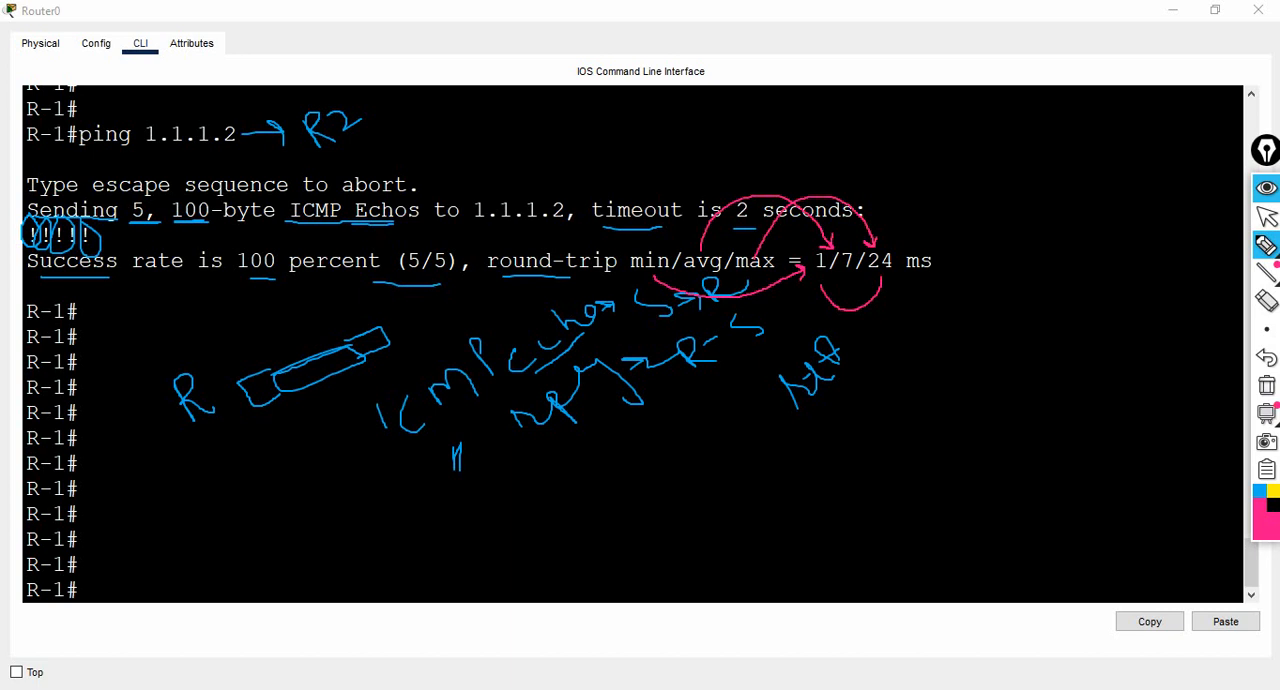
- Underline "Type escape sequence" in pink, put the pen away and clear all annotations
drag(28, 196, 250, 196)
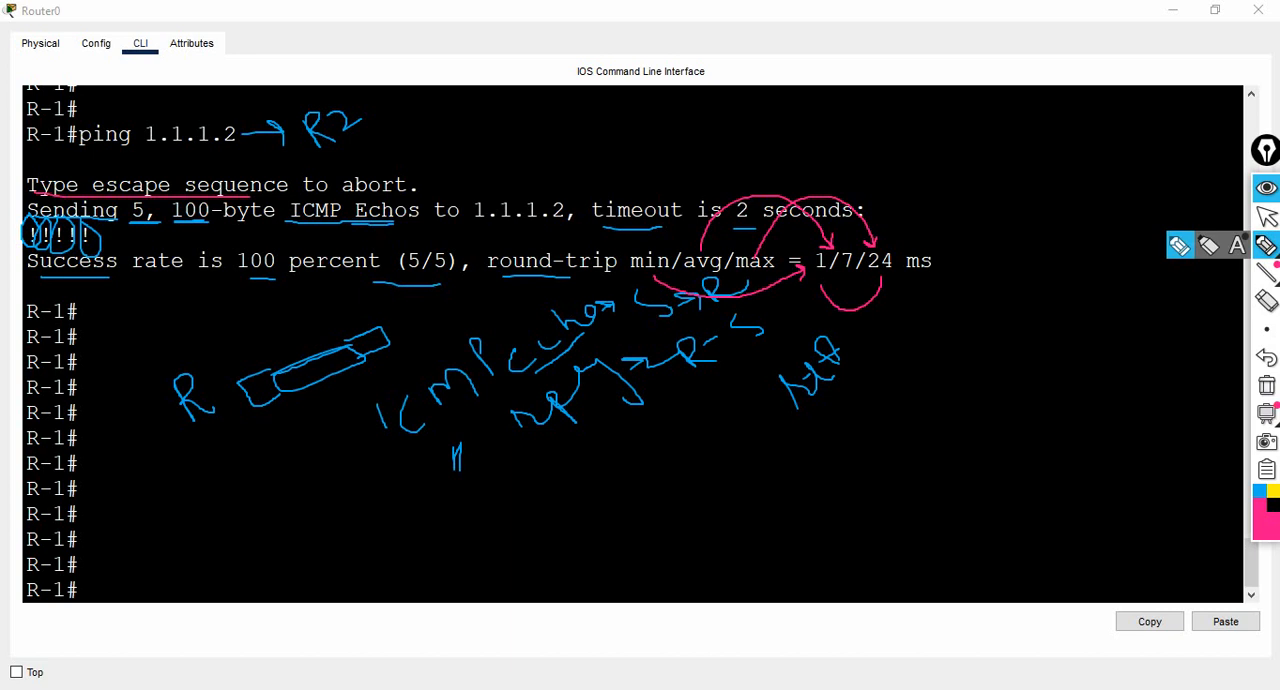
click(1266, 217)
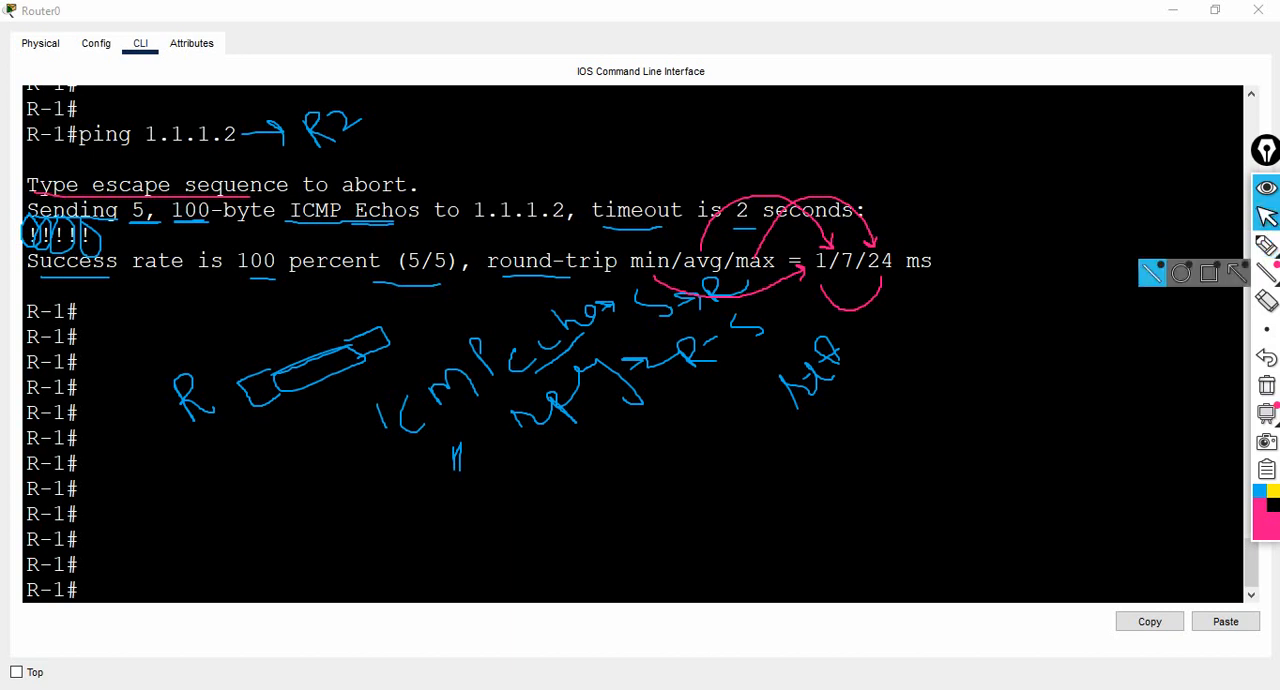
click(1266, 385)
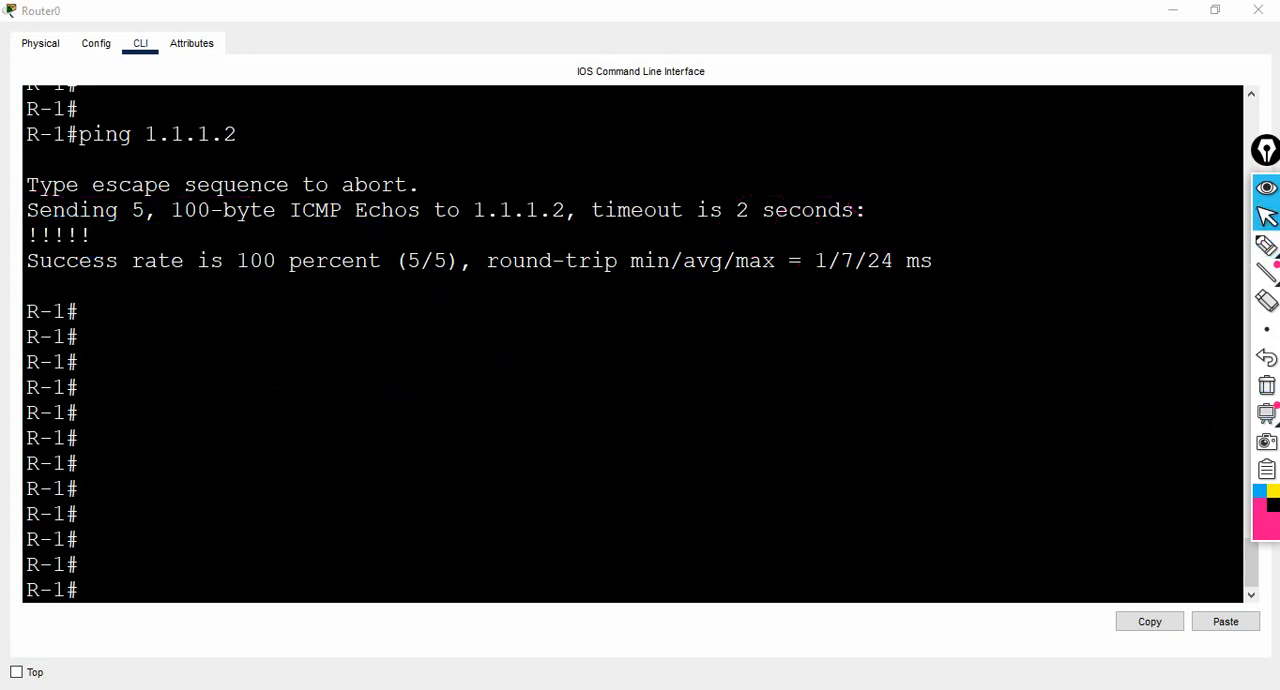
- Ping 1.1.1.5 from R-1 and activate the annotation pen
text(ping 1)
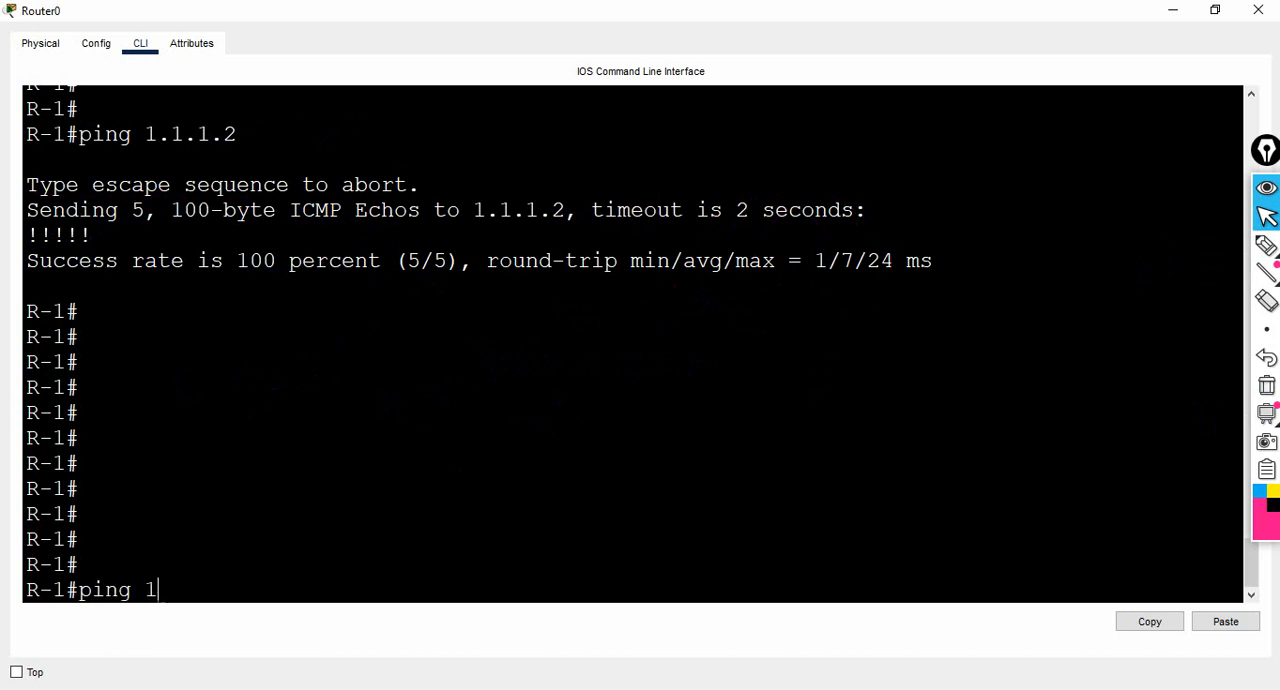
text(.1.1.5)
key(Return)
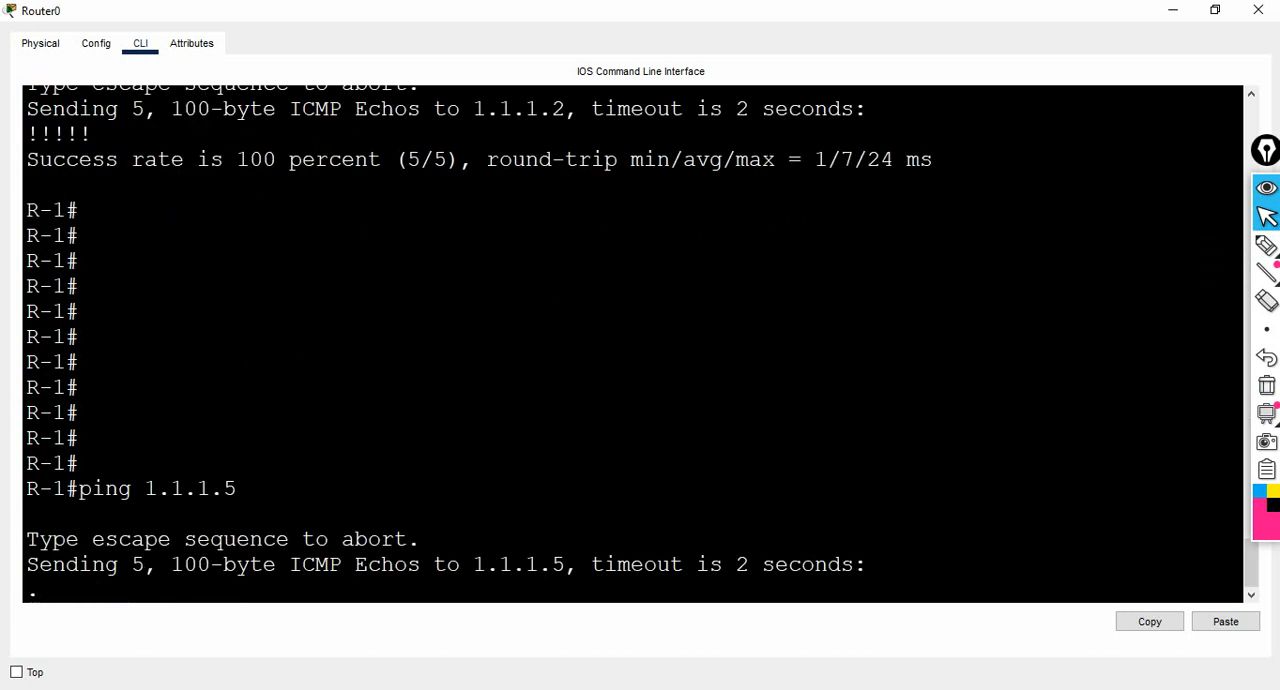
click(1266, 246)
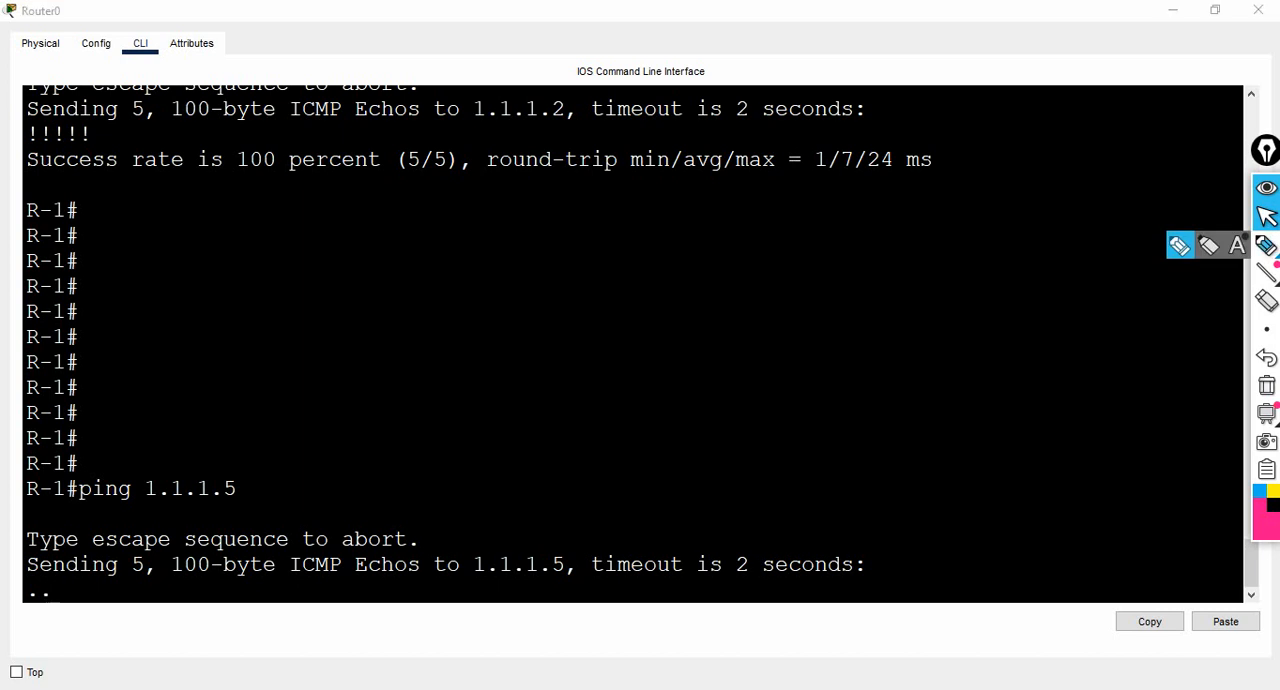
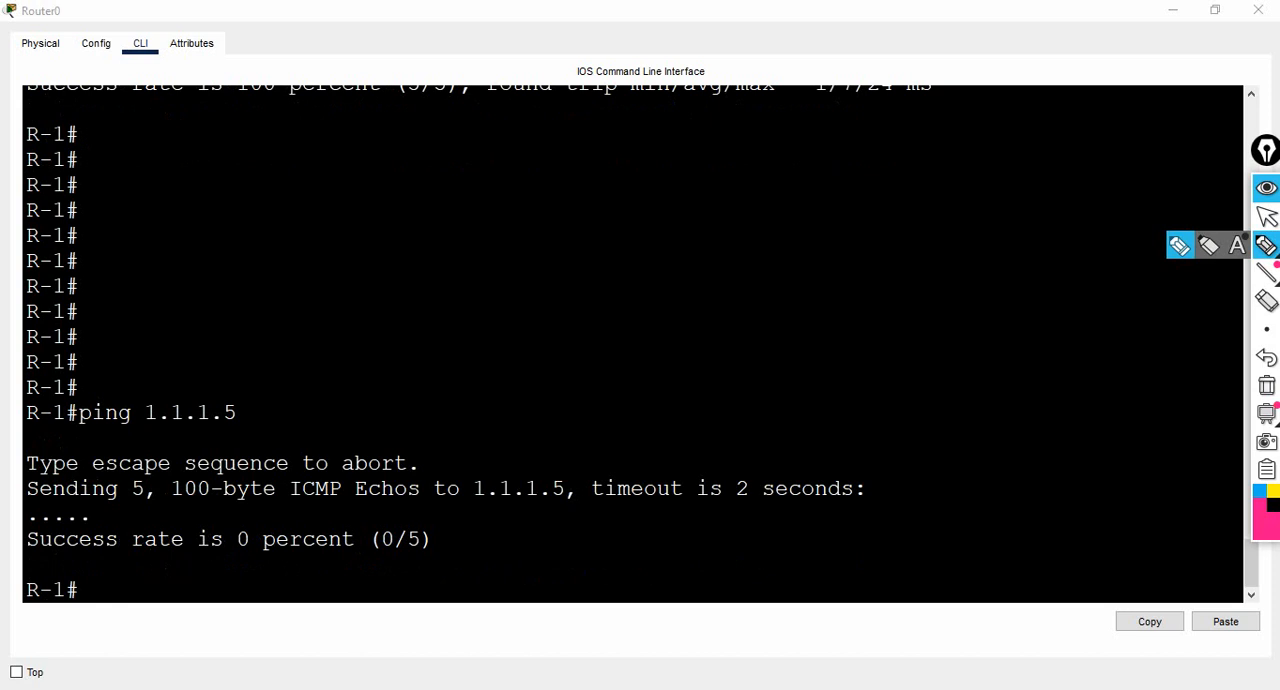
- Tick the escape sequence line in pink, and rerun the ping to 1.1.1.5, aborting it with the escape sequence
mouse_move(407, 457)
mouse_down()
mouse_move(413, 468)
mouse_move(446, 437)
mouse_up()
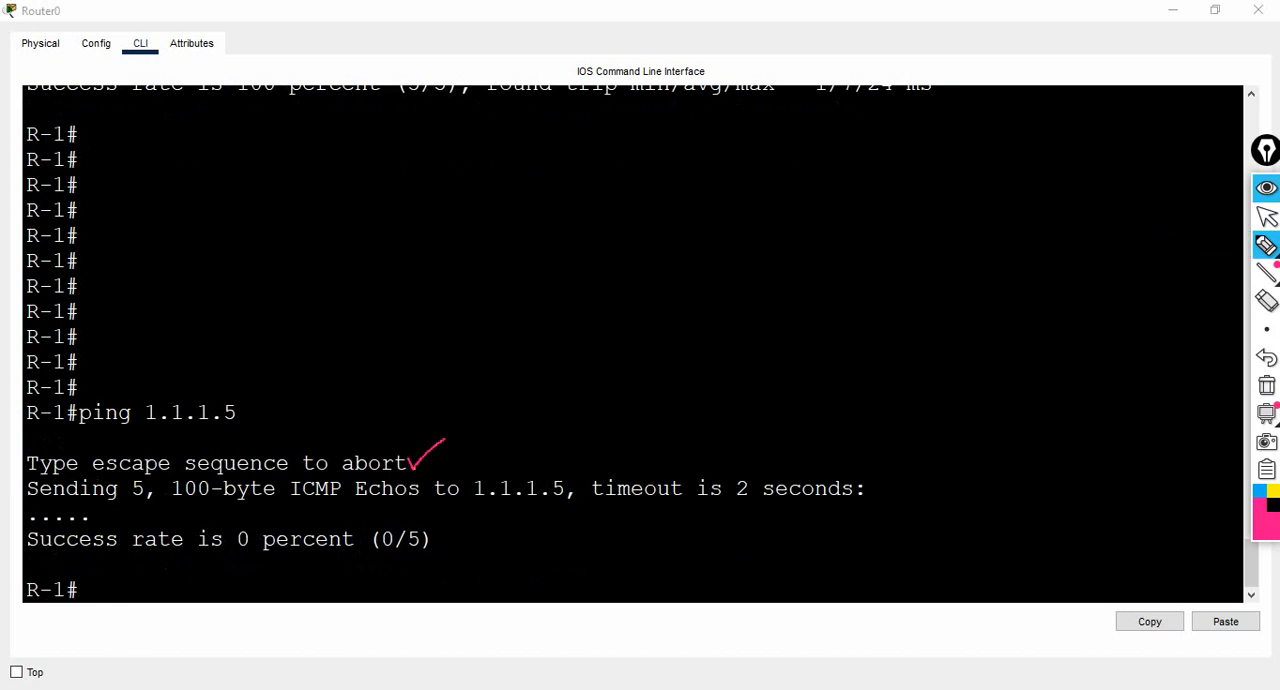
click(1266, 216)
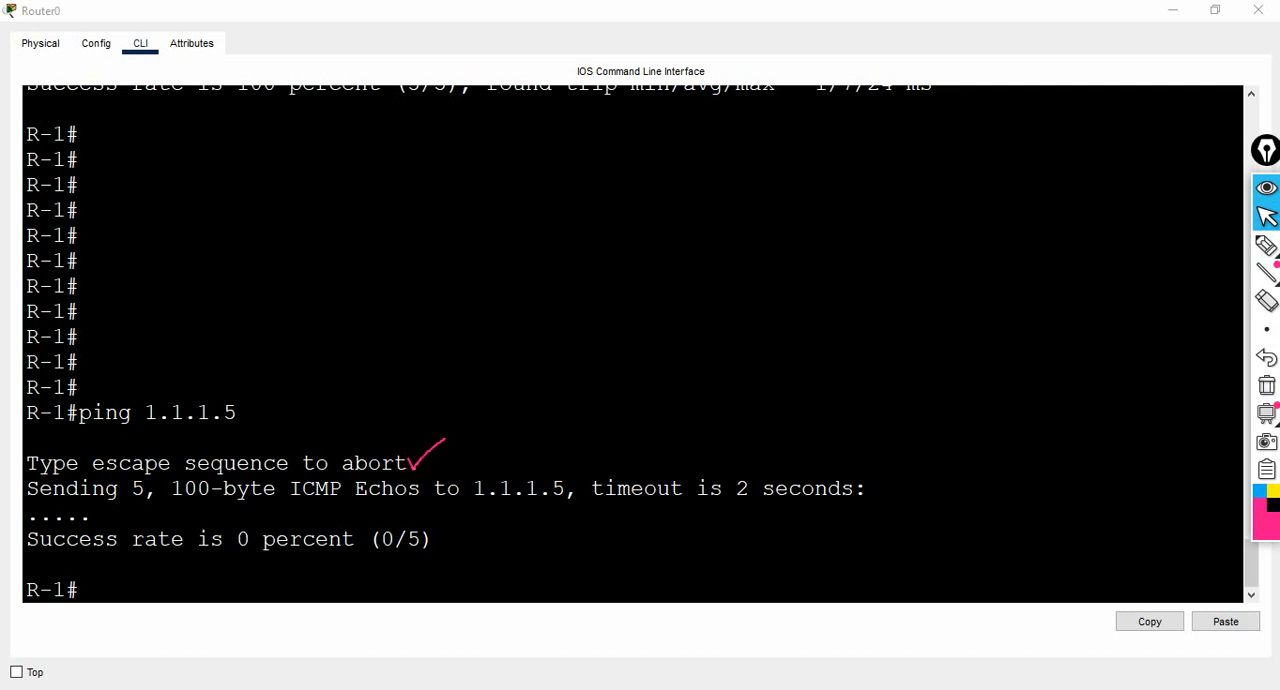
click(82, 590)
key(Up)
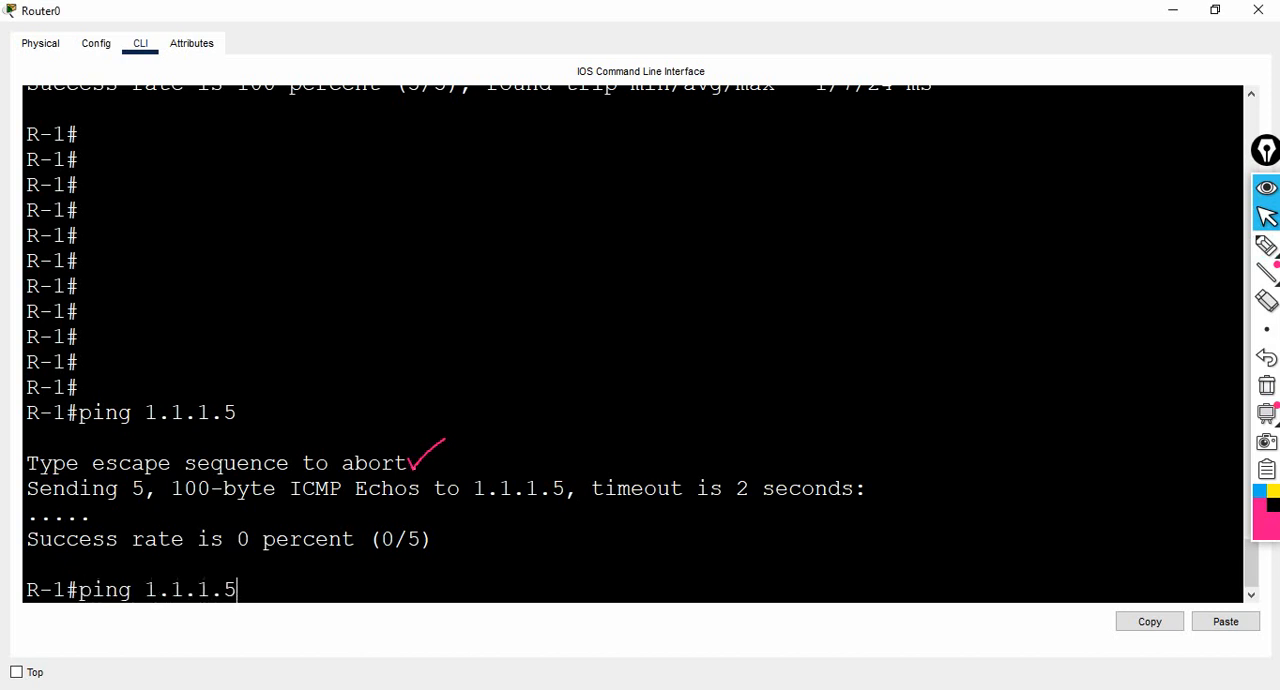
key(Return)
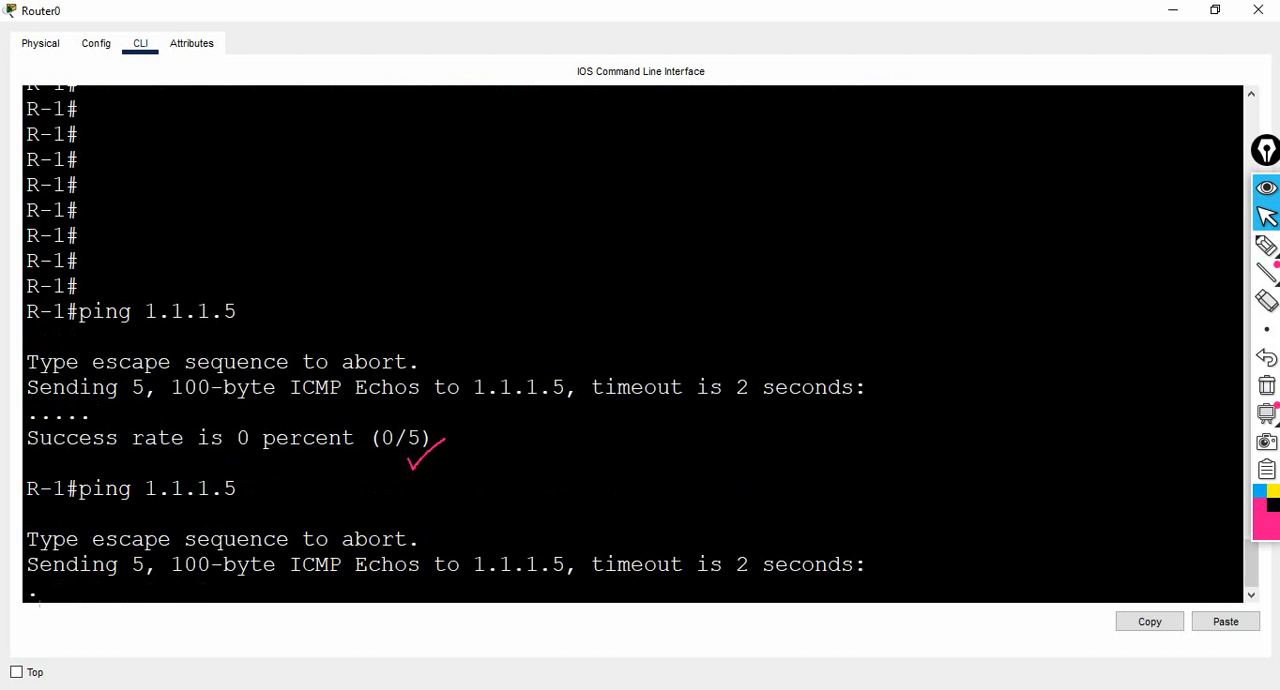
key(ctrl+shift+6)
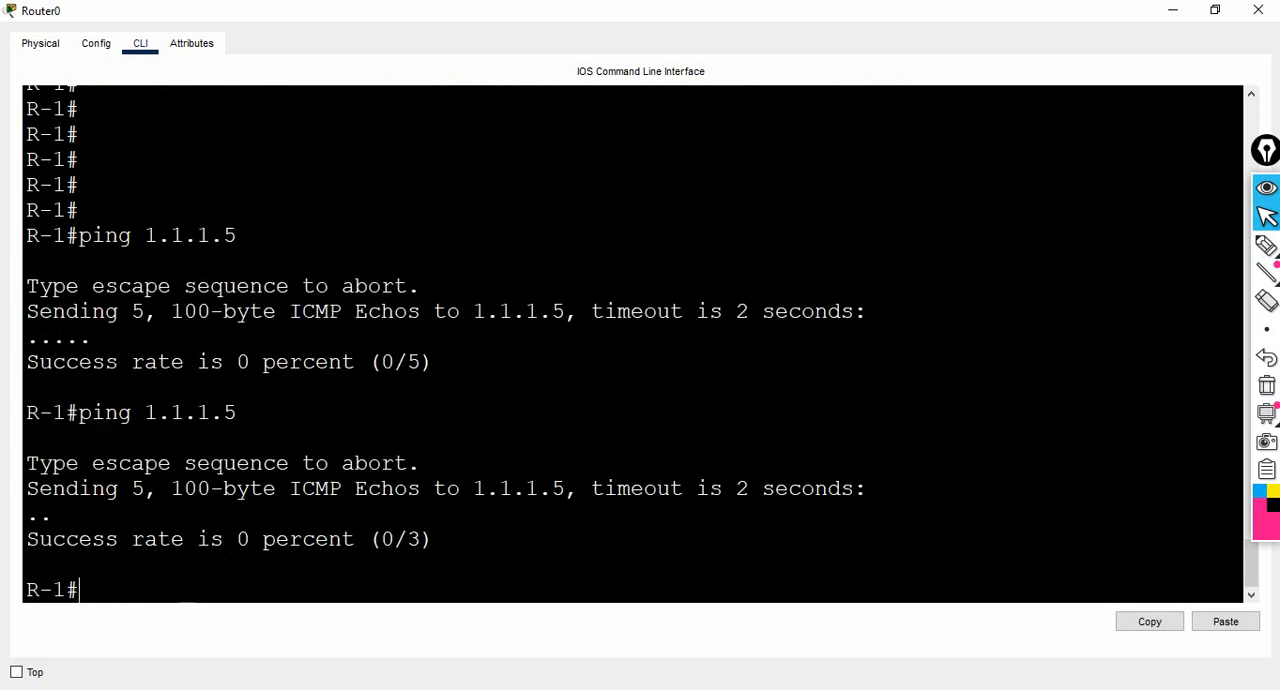
- Underline the first dot of the aborted ping's output, tick its "abort" line in pink, and put the pen away
click(1266, 246)
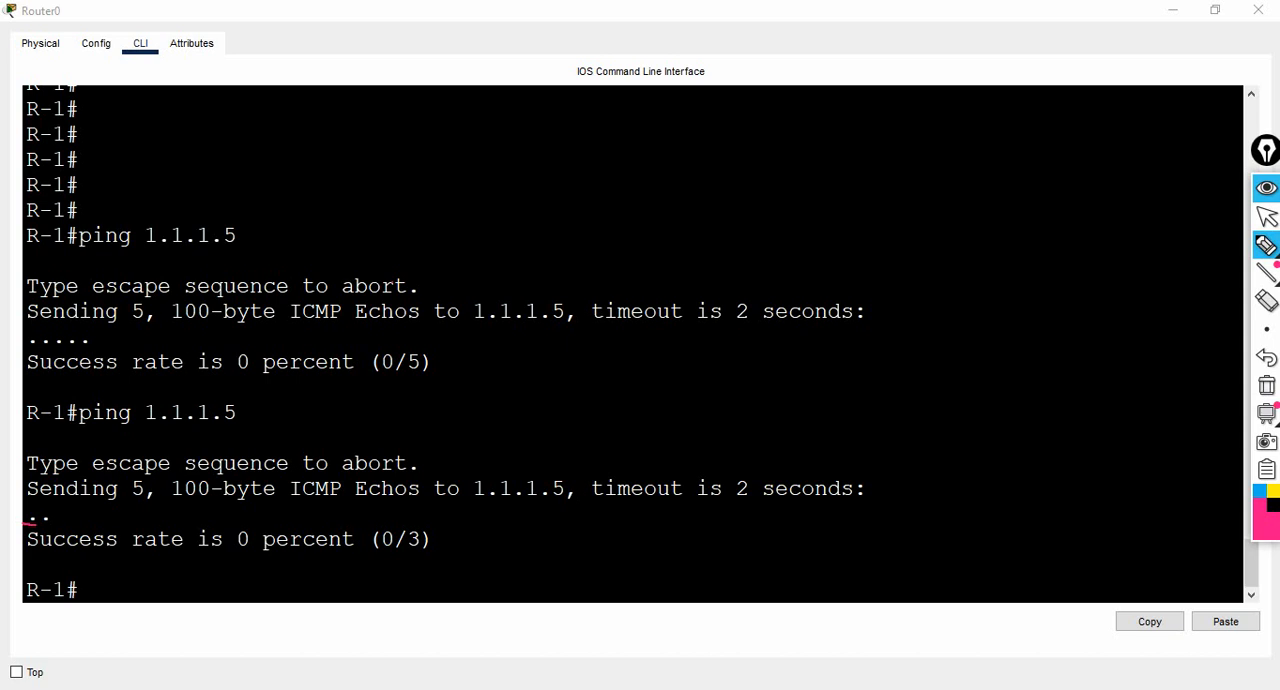
drag(395, 452, 440, 422)
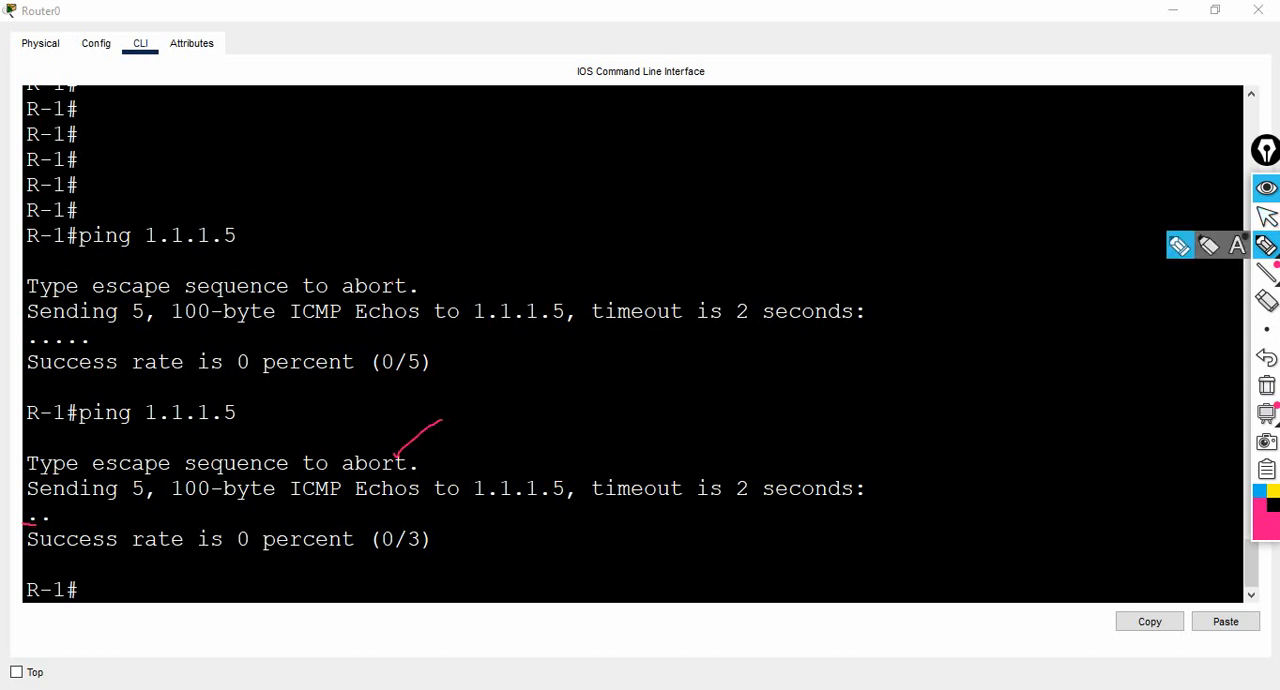
mouse_move(1267, 273)
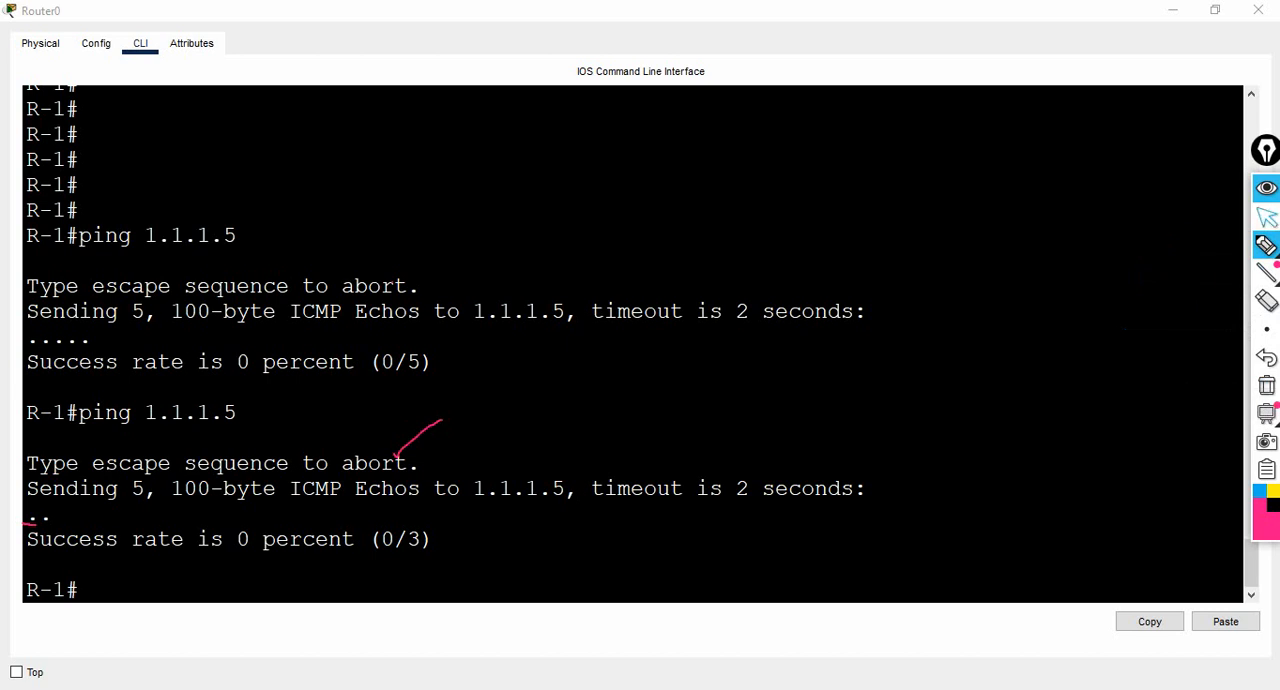
click(1267, 216)
- Minimize the Router0 window and handwrite 1.1.1.1 above Router0 and 2.1.1.1 above Router1 in pink
click(1172, 10)
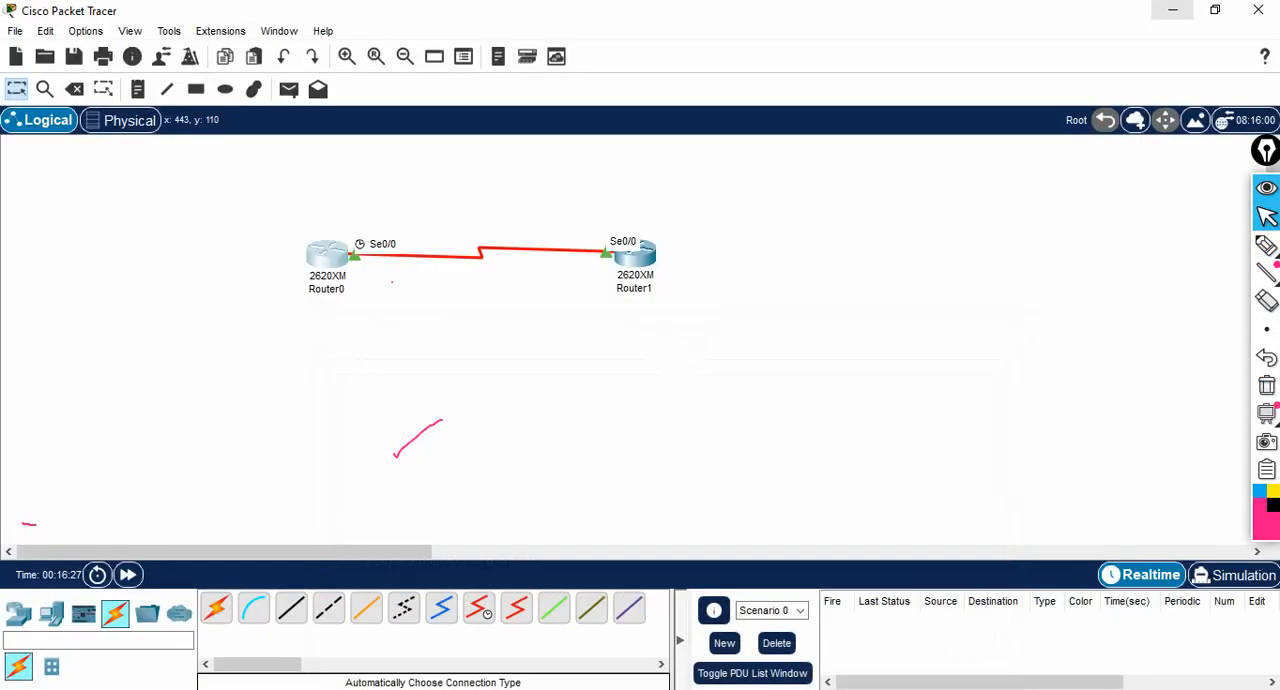
click(1267, 245)
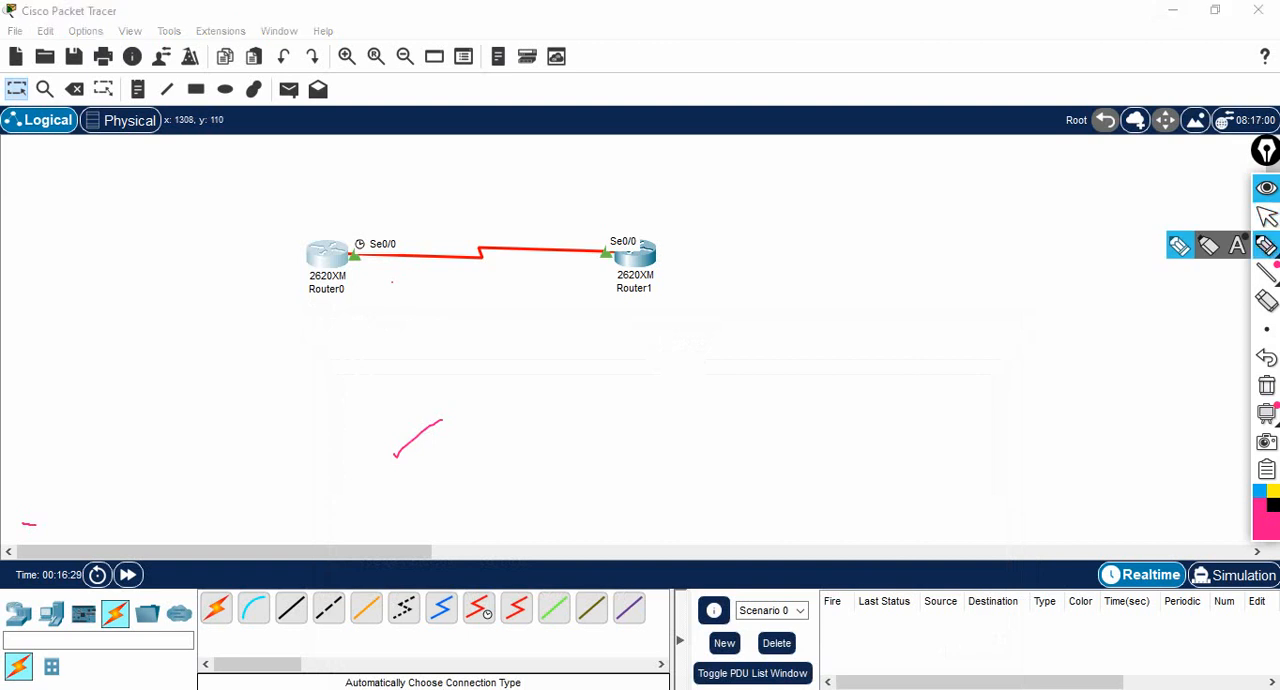
mouse_move(325, 202)
mouse_down()
mouse_move(334, 223)
mouse_move(379, 205)
mouse_up()
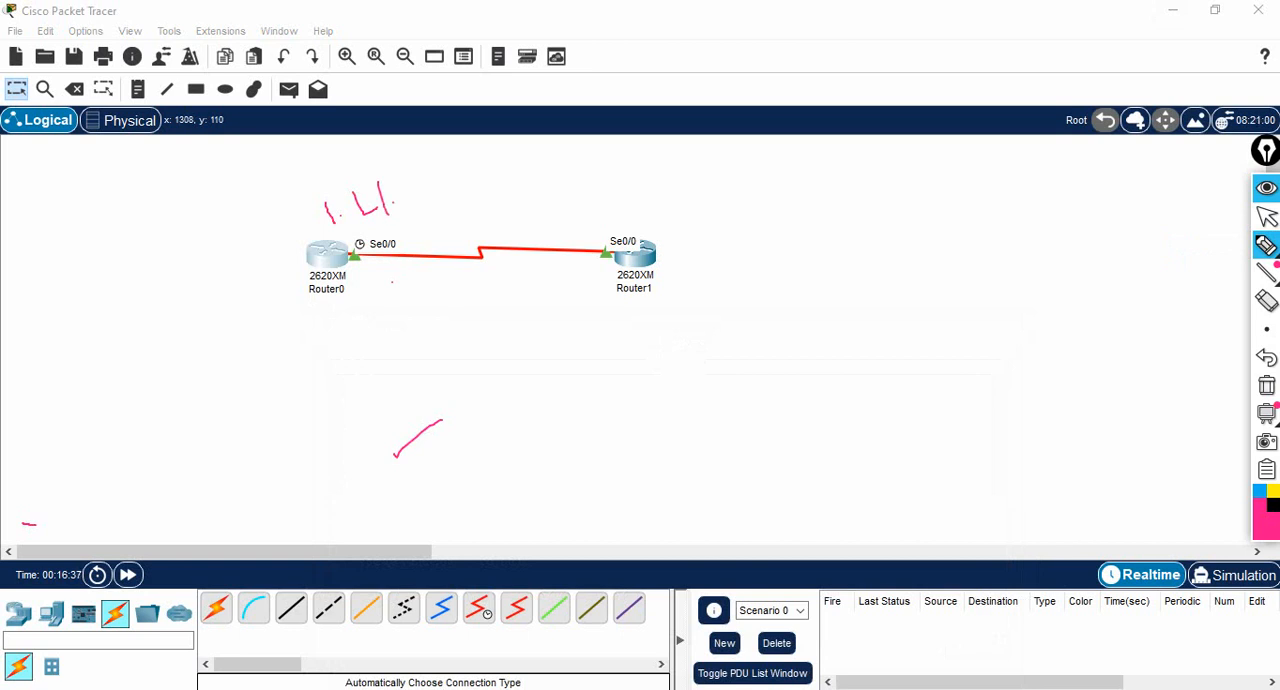
drag(405, 178, 420, 206)
drag(540, 205, 639, 200)
drag(663, 155, 672, 183)
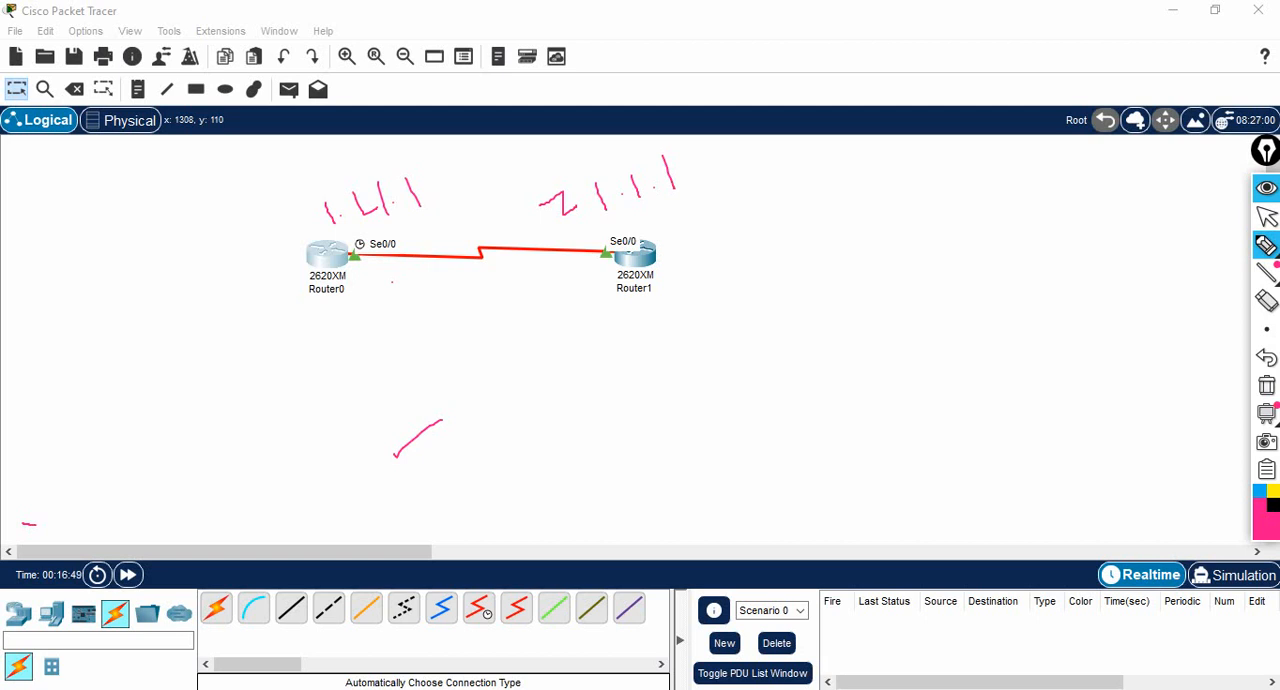
- Draw a curved double-headed arrow between the two handwritten addresses, mark their first digits, and circle Router1
mouse_move(440, 186)
mouse_down()
mouse_move(474, 145)
mouse_move(565, 171)
mouse_up()
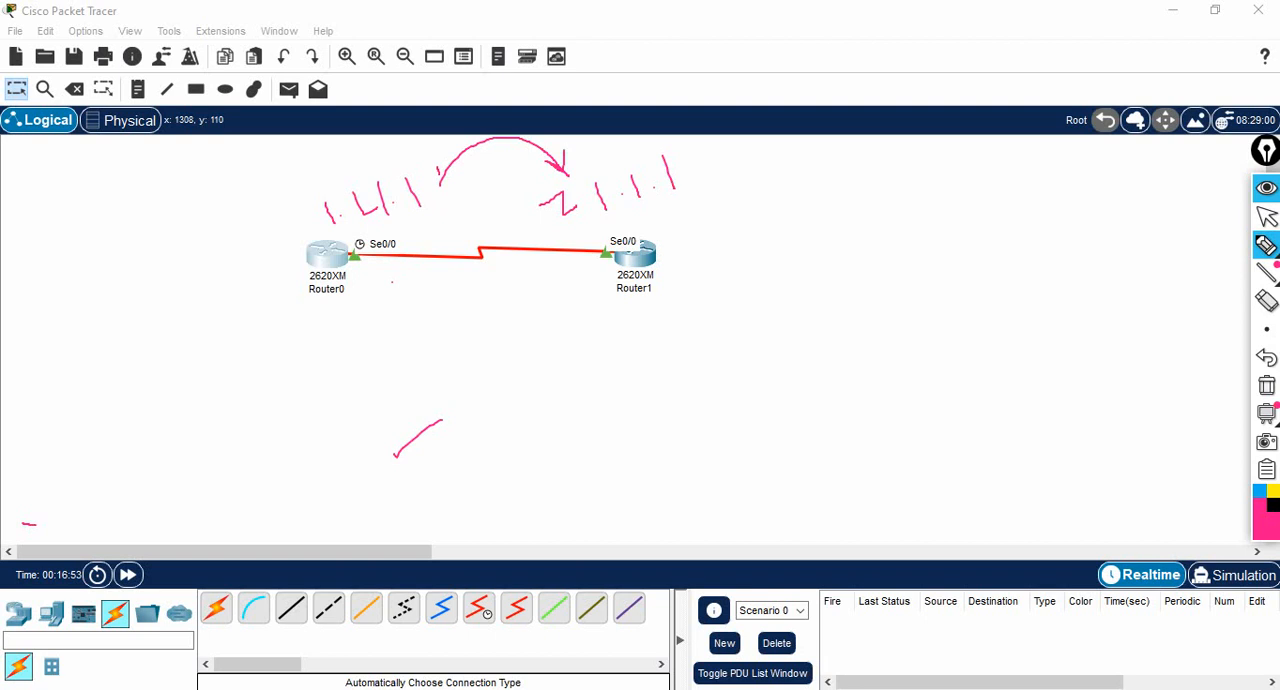
drag(466, 182, 443, 187)
drag(549, 174, 541, 204)
drag(318, 206, 328, 216)
drag(334, 170, 327, 206)
mouse_move(607, 308)
mouse_down()
mouse_move(668, 288)
mouse_move(652, 229)
mouse_move(595, 241)
mouse_move(590, 296)
mouse_move(607, 307)
mouse_up()
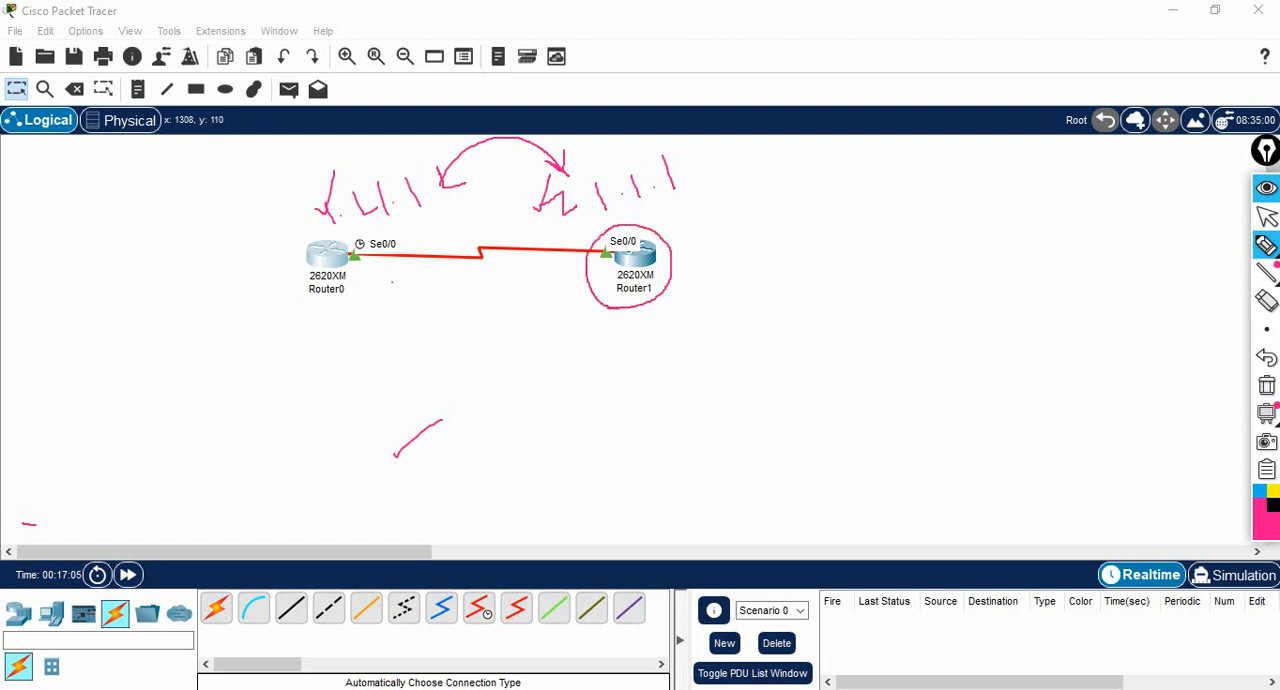
- Handwrite "no ip add 1.1.1.2" beside Router1 with "ip", ditto marks and "7.1.1.1" below it, and clear all annotations
mouse_move(632, 385)
mouse_down()
mouse_move(662, 358)
mouse_move(727, 372)
mouse_move(710, 325)
mouse_move(707, 348)
mouse_up()
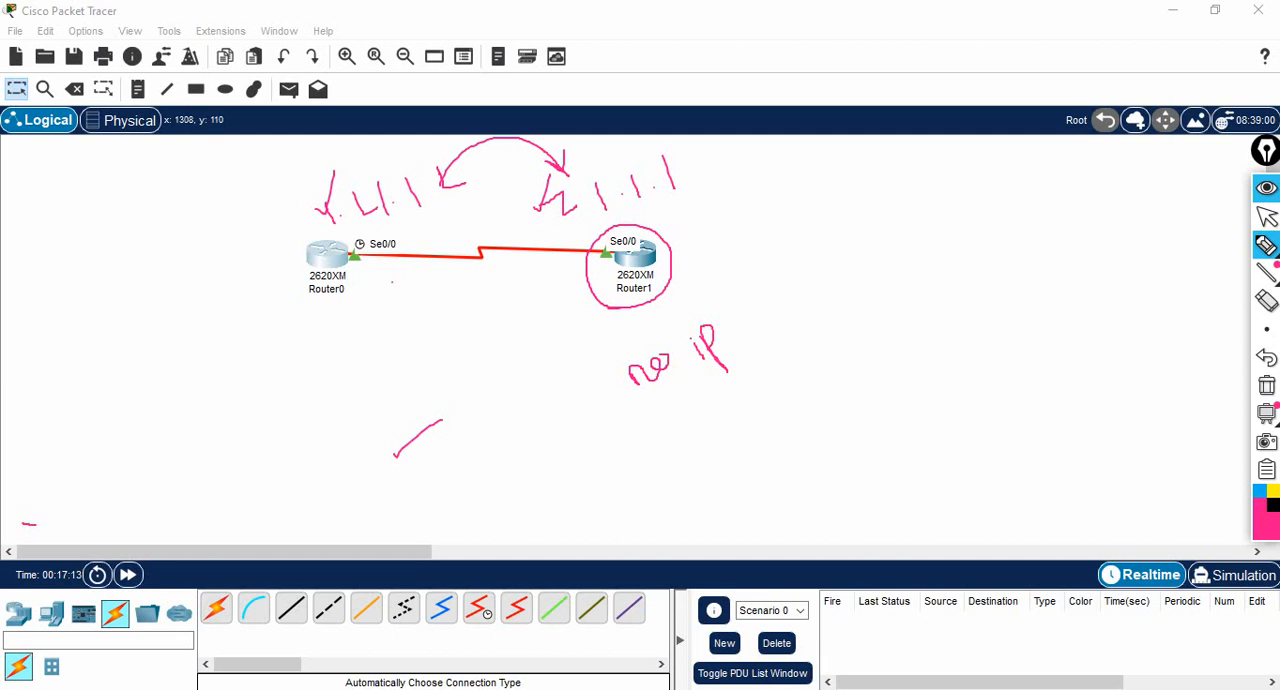
mouse_move(752, 308)
mouse_down()
mouse_move(738, 320)
mouse_move(778, 300)
mouse_move(776, 280)
mouse_move(790, 302)
mouse_move(786, 262)
mouse_move(843, 265)
mouse_move(891, 222)
mouse_move(947, 200)
mouse_up()
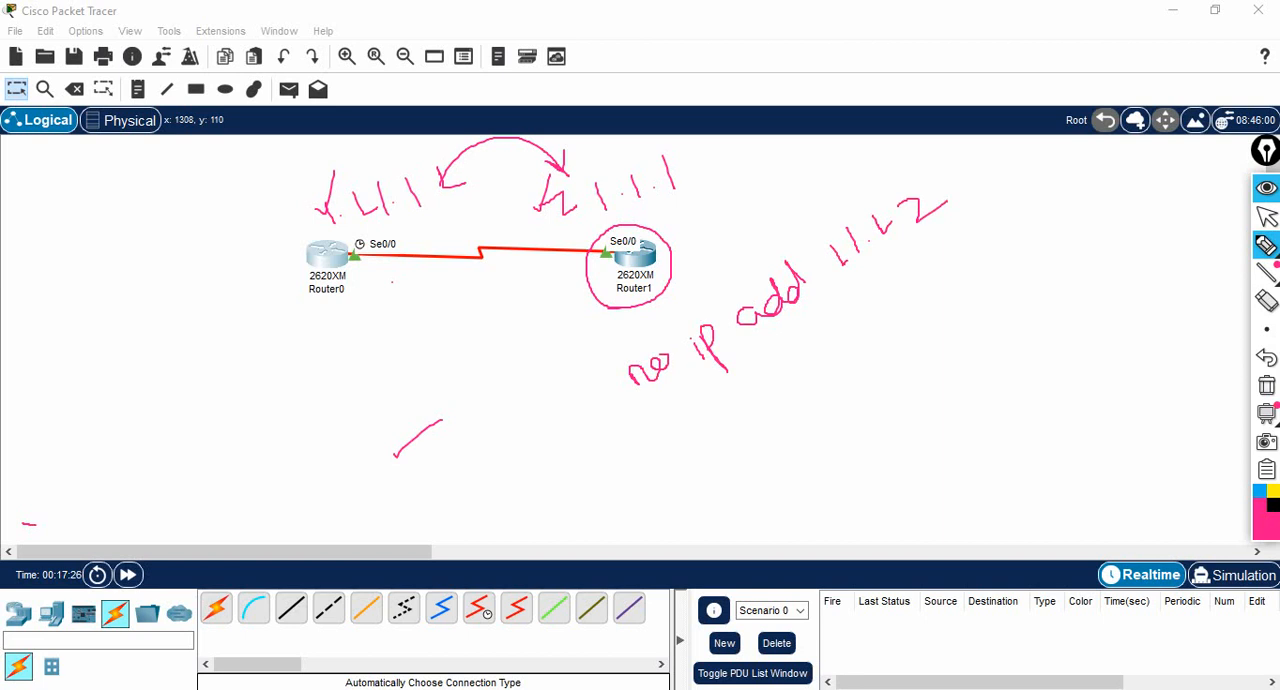
mouse_move(741, 388)
mouse_down()
mouse_move(757, 414)
mouse_move(749, 381)
mouse_move(739, 404)
mouse_up()
drag(797, 339, 815, 370)
mouse_move(848, 311)
mouse_down()
mouse_move(873, 296)
mouse_move(876, 331)
mouse_up()
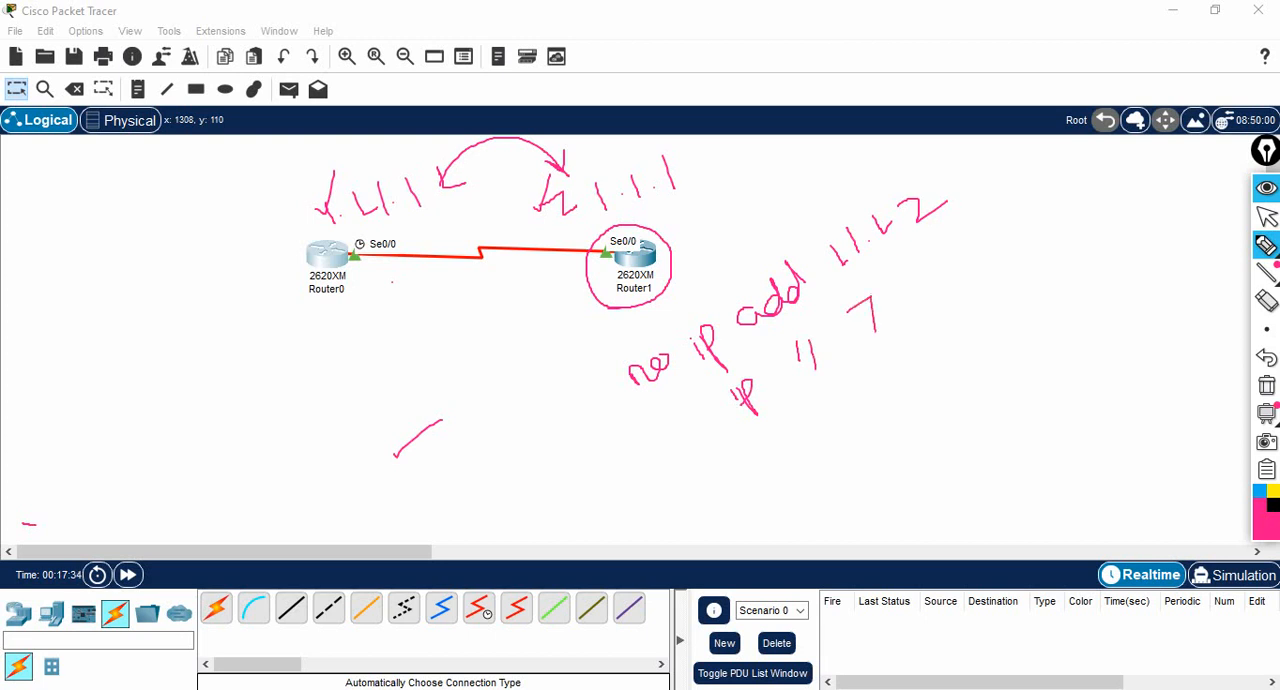
drag(915, 288, 922, 310)
drag(947, 258, 955, 281)
drag(972, 231, 1007, 269)
click(1266, 217)
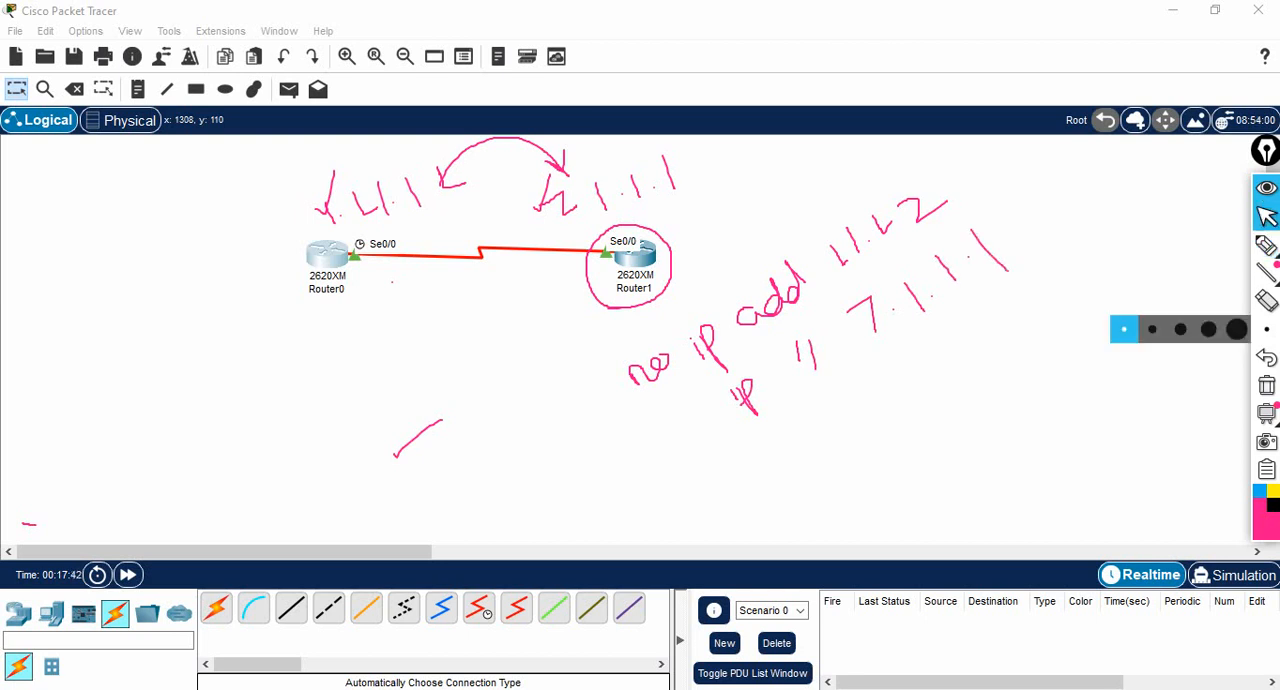
click(1266, 385)
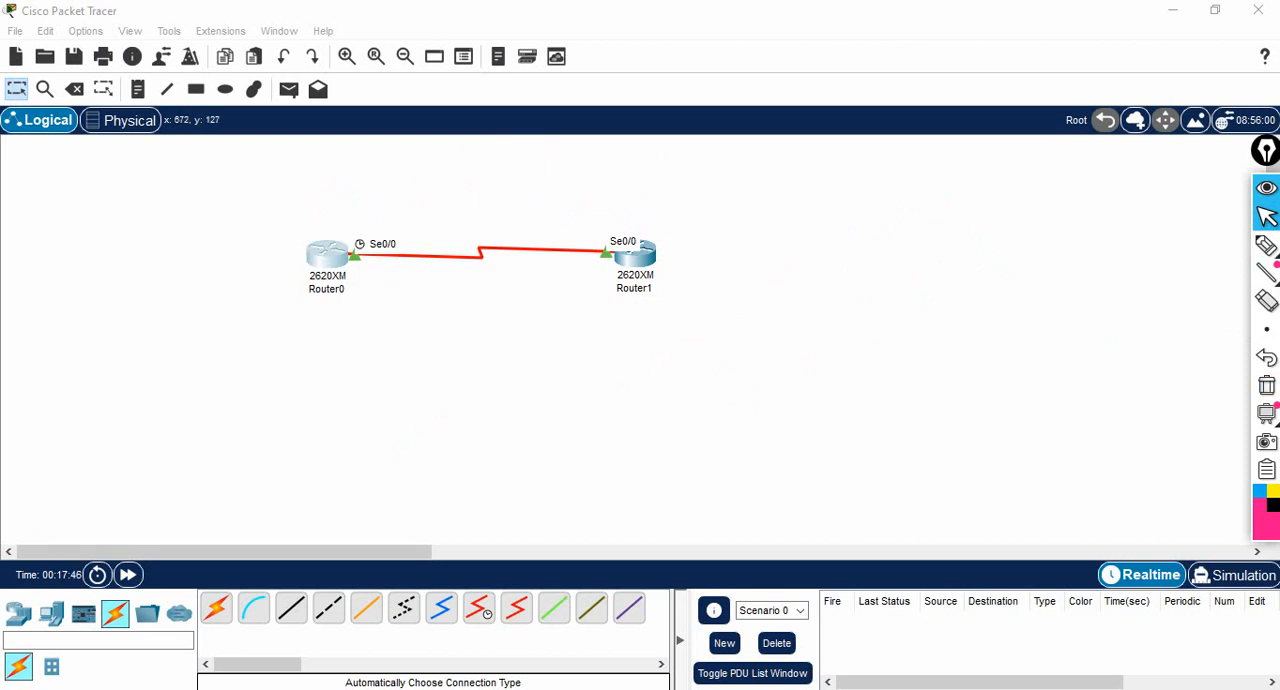
- Open Router1's command line and exit interface and global configuration modes to the privileged r-2# prompt
click(634, 254)
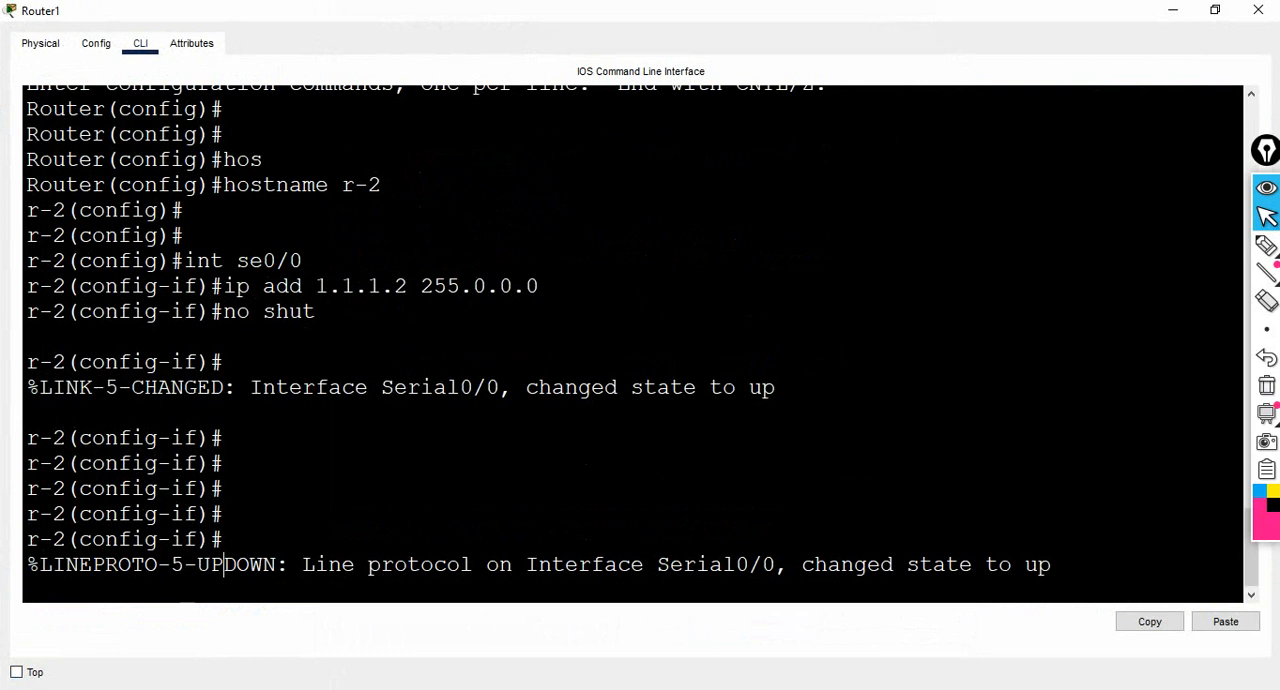
key(Return)
key(Return)
key(Return)
text(exit)
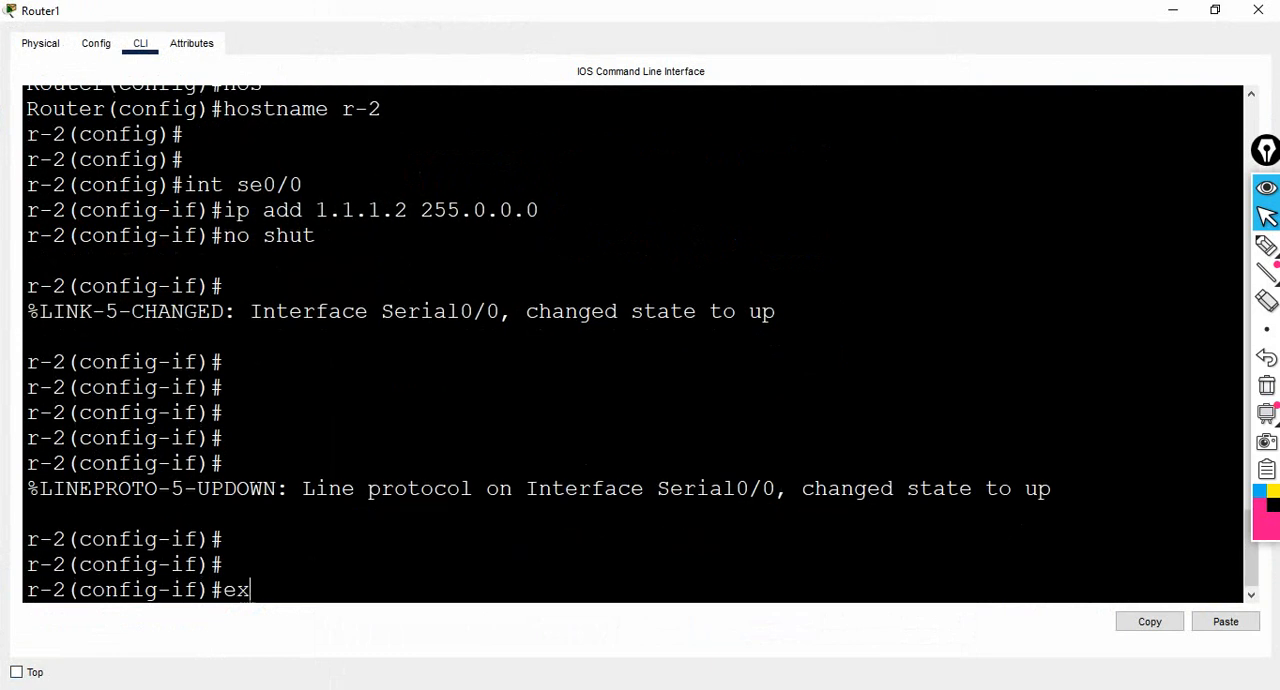
key(Return)
key(Return)
key(Return)
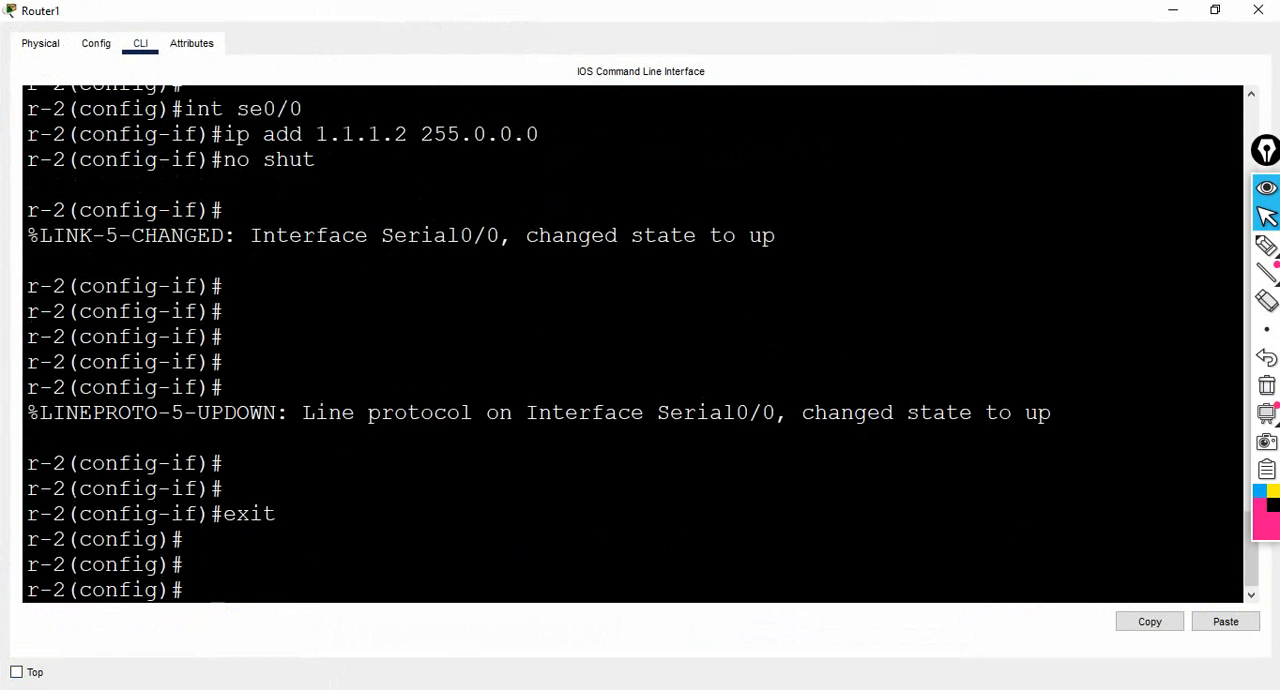
text(exit)
key(Return)
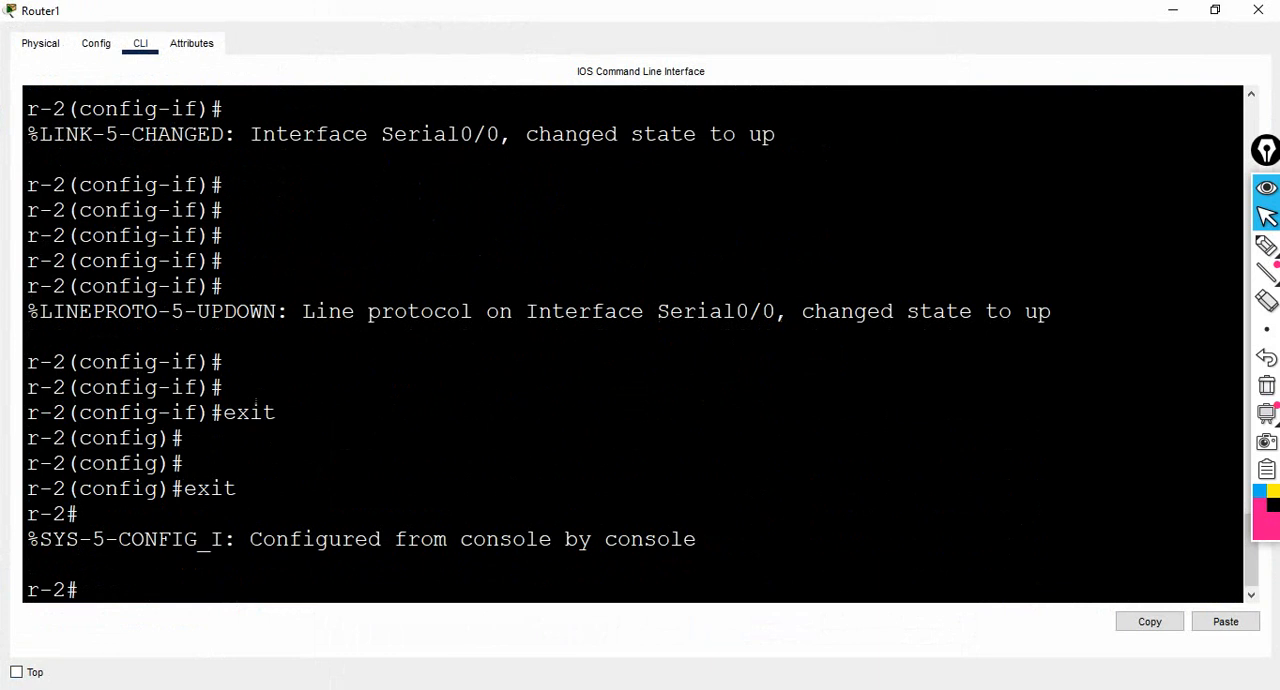
- List the help options of the show command on r-2, highlight the ip entry, and page through to the end
text(show ip int)
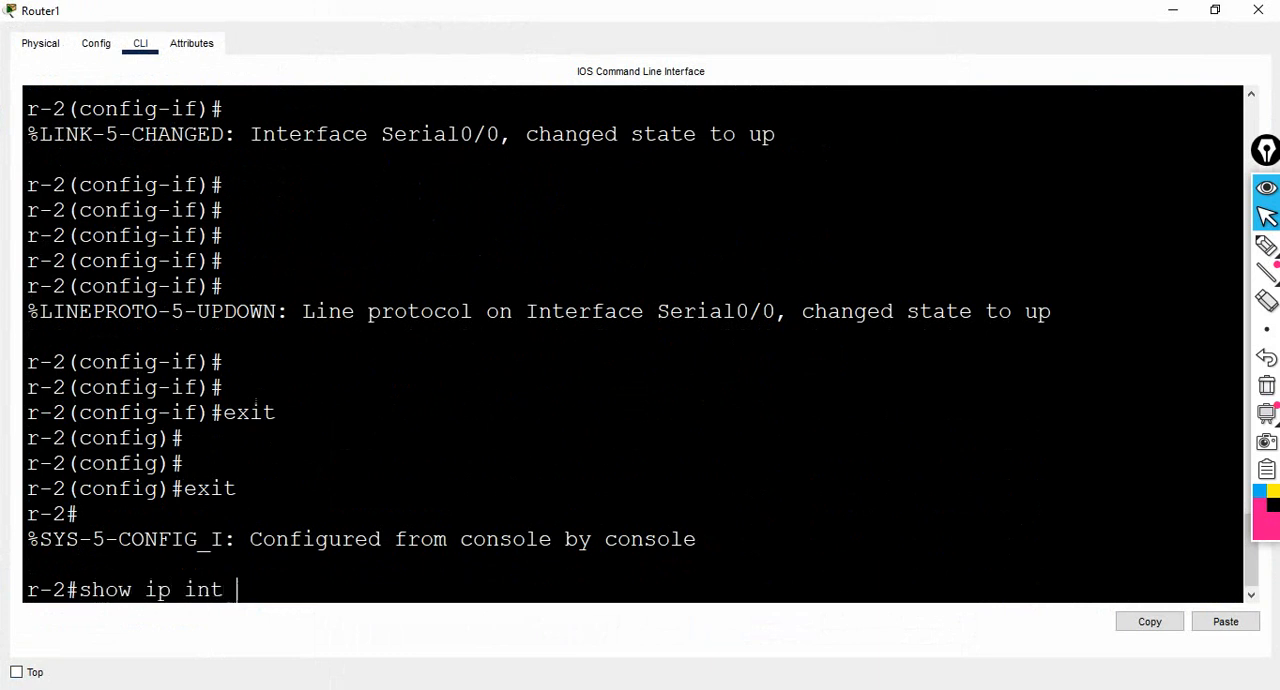
text( brief)
key(BackSpace)
key(BackSpace)
key(BackSpace)
key(BackSpace)
key(BackSpace)
key(BackSpace)
key(BackSpace)
key(BackSpace)
key(BackSpace)
key(BackSpace)
key(BackSpace)
key(BackSpace)
text(?)
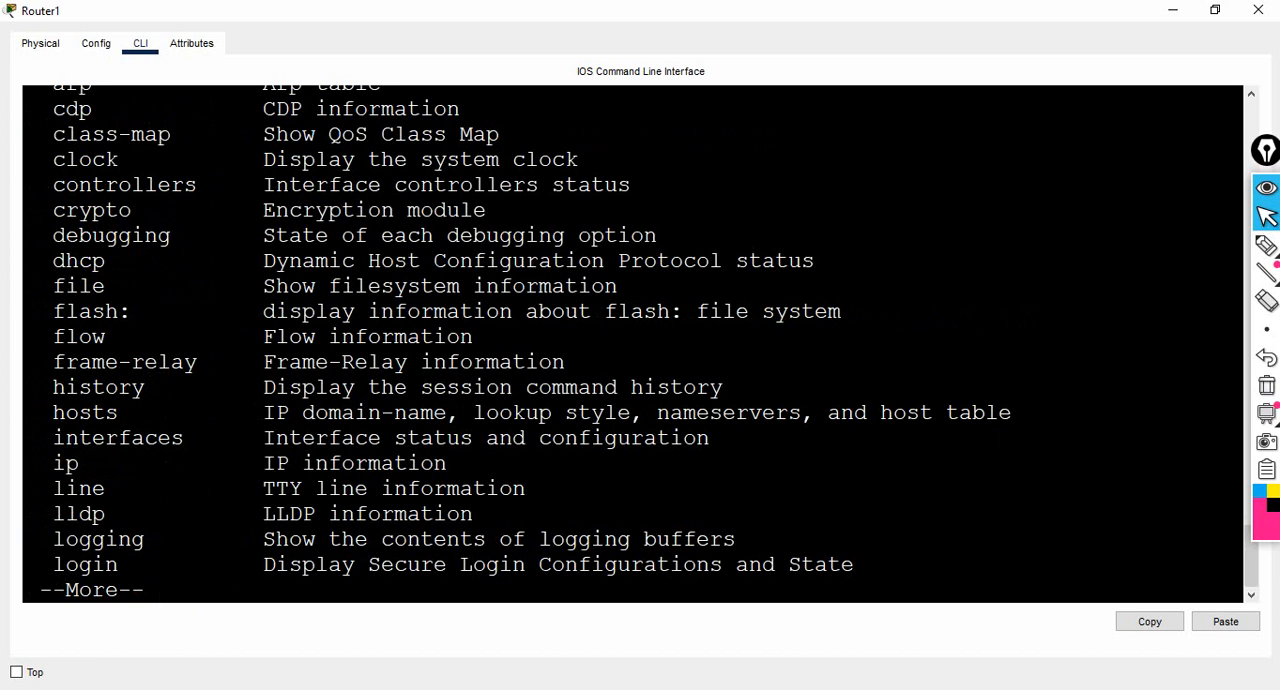
drag(53, 463, 92, 463)
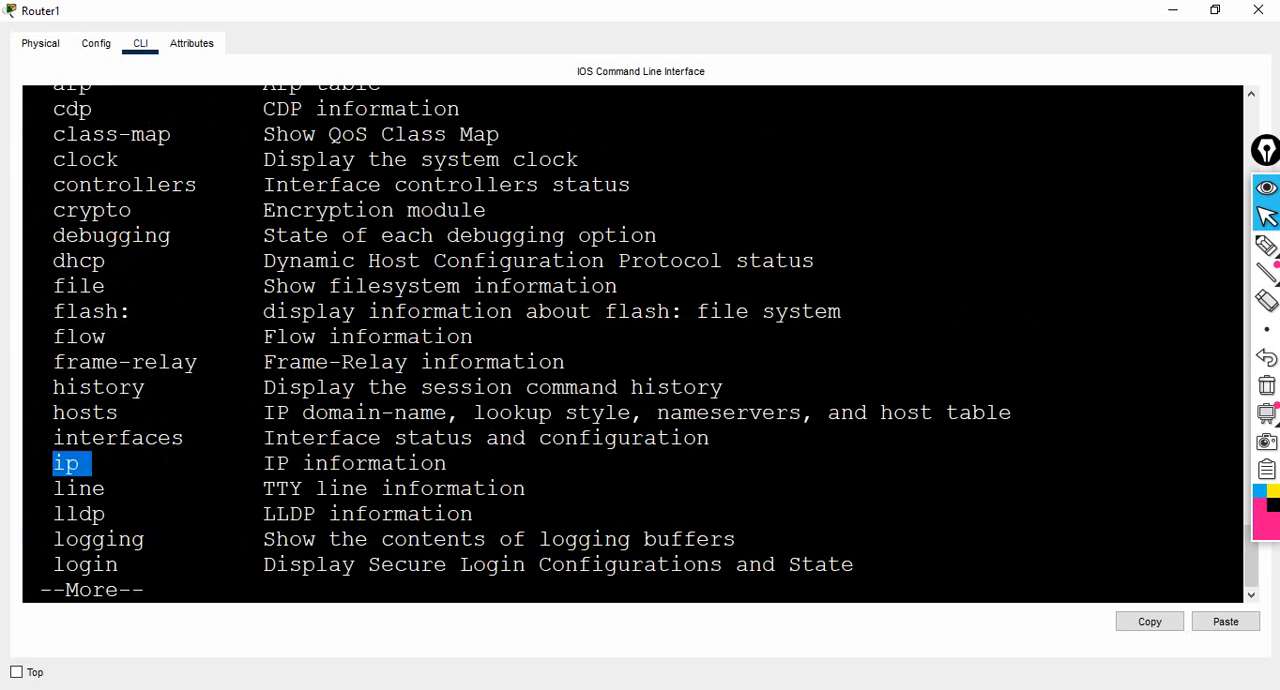
key(Return)
key(Return)
key(Return)
key(Return)
key(Return)
key(Return)
key(Return)
key(Return)
key(Return)
key(Return)
key(Return)
key(Return)
key(Return)
key(Return)
key(Return)
key(Return)
key(Return)
key(Return)
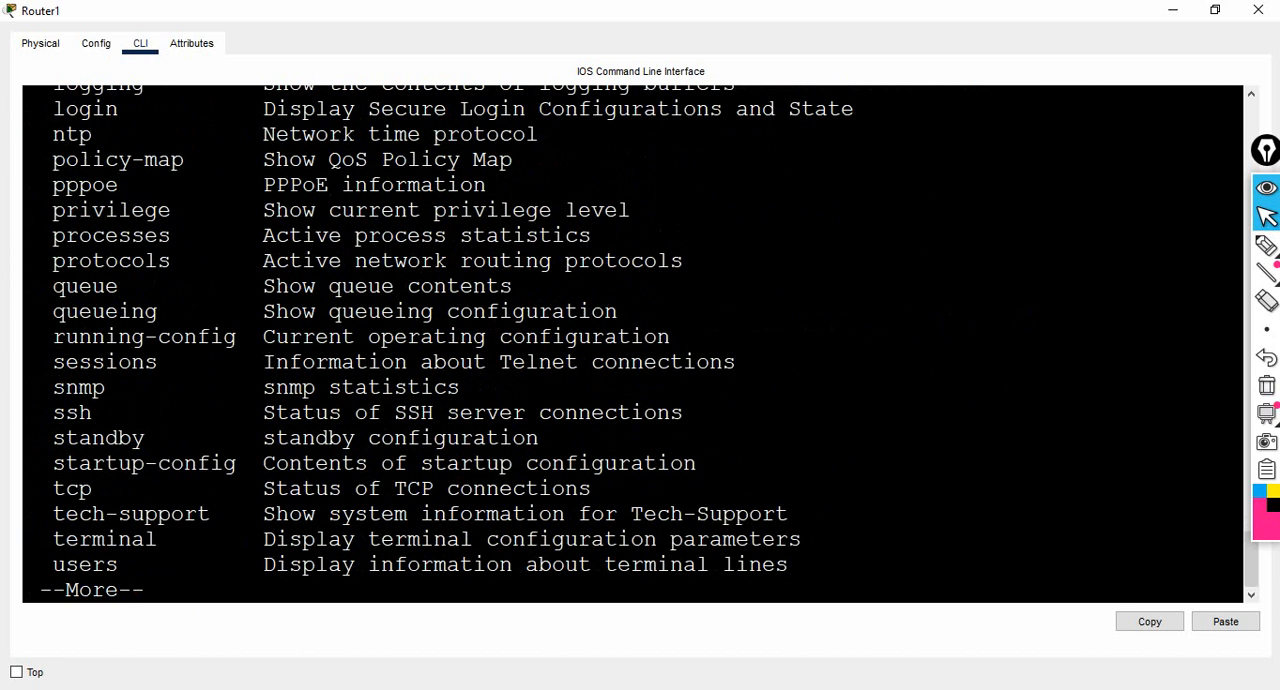
key(Return)
- List the help options of show ip, highlight the interface description, and list the options of show ip interface
text(ip)
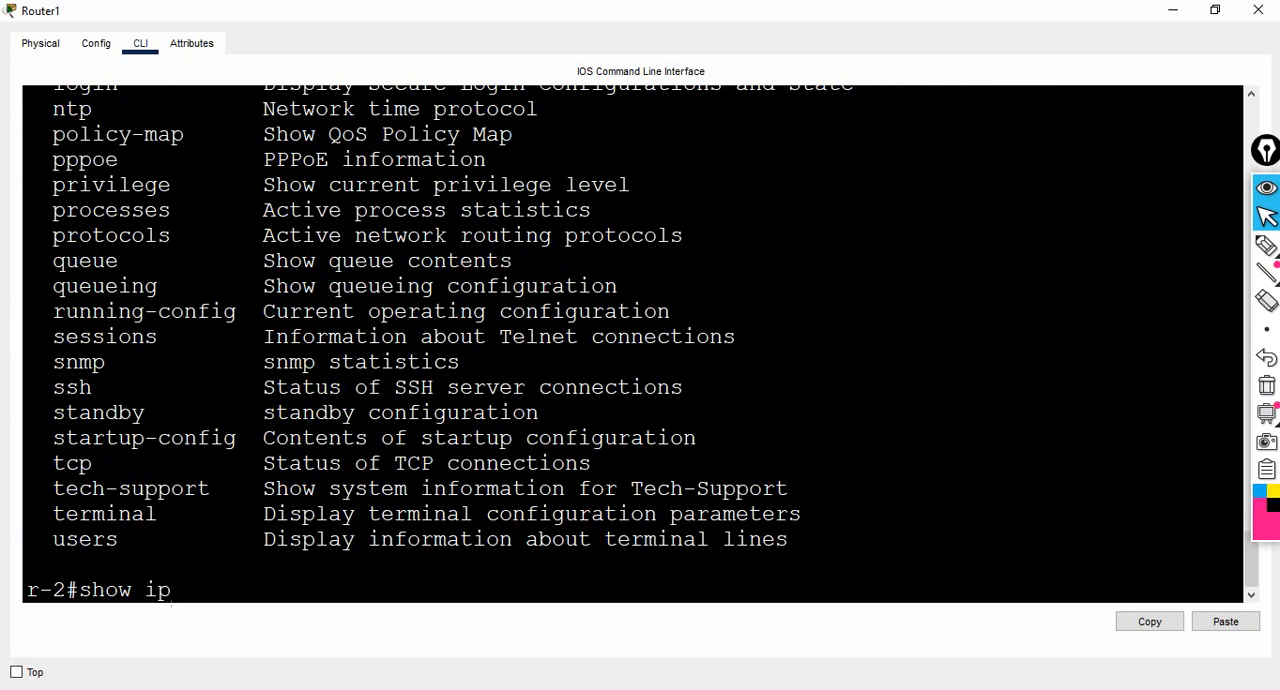
text( ?)
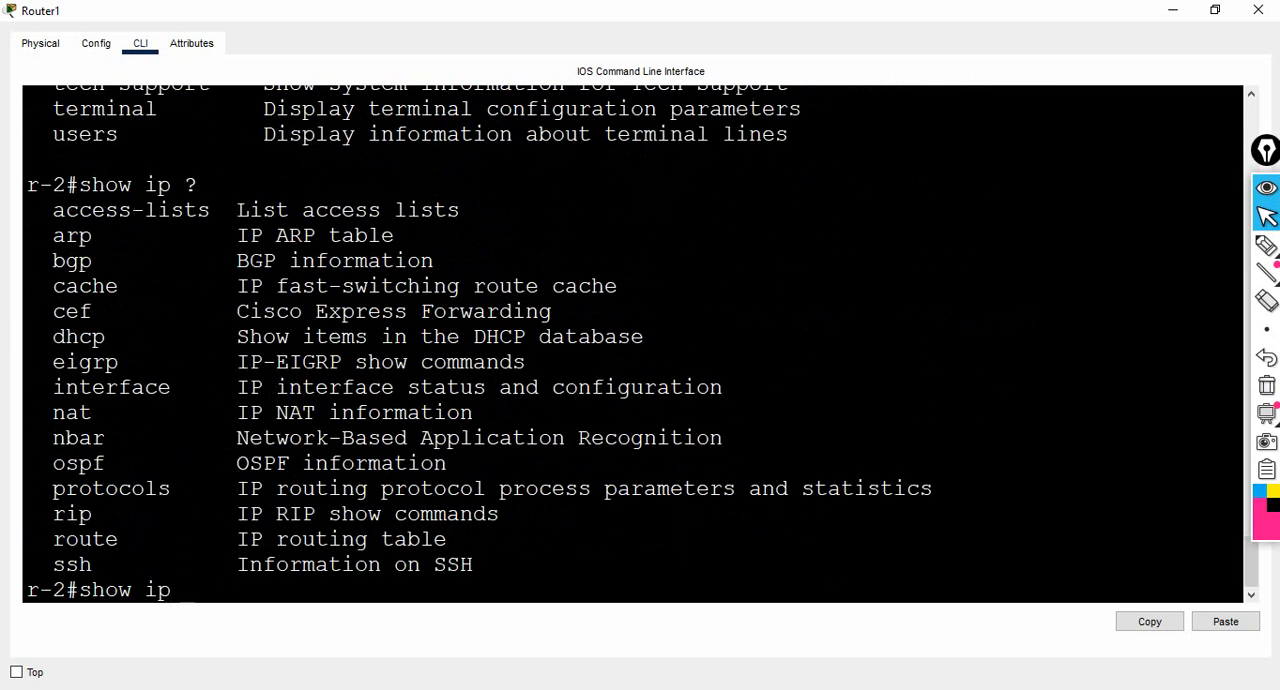
drag(222, 387, 500, 387)
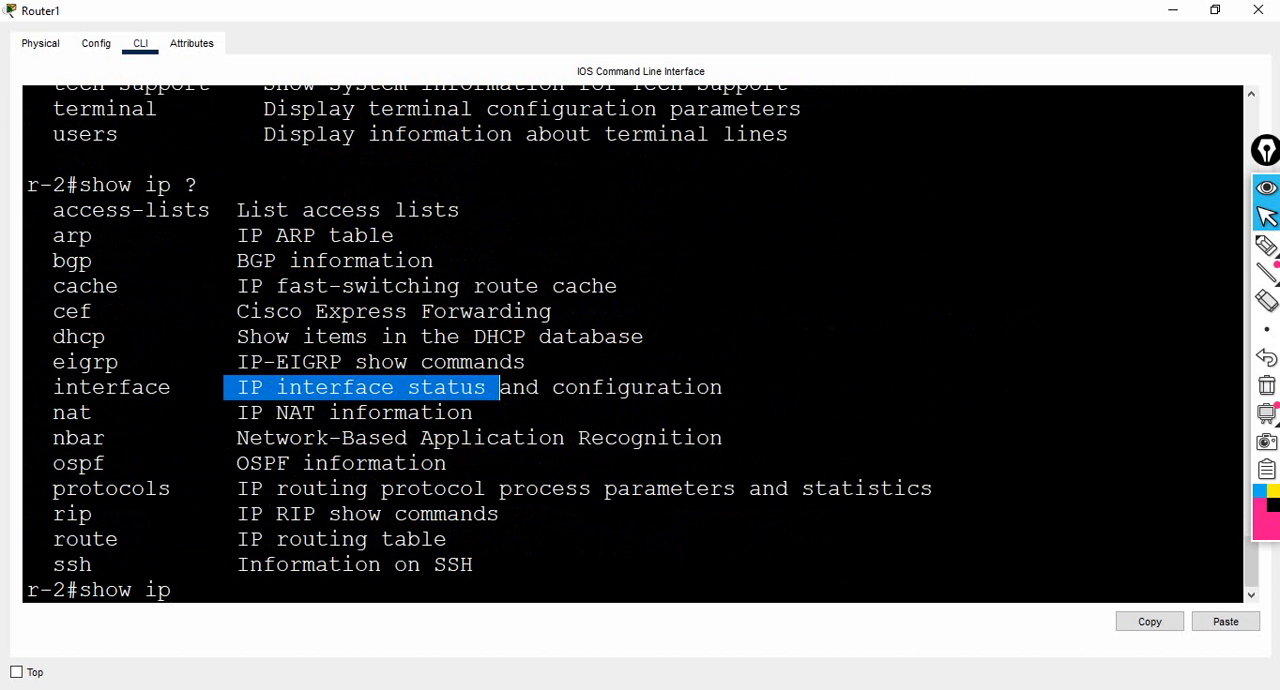
text(in)
key(Tab)
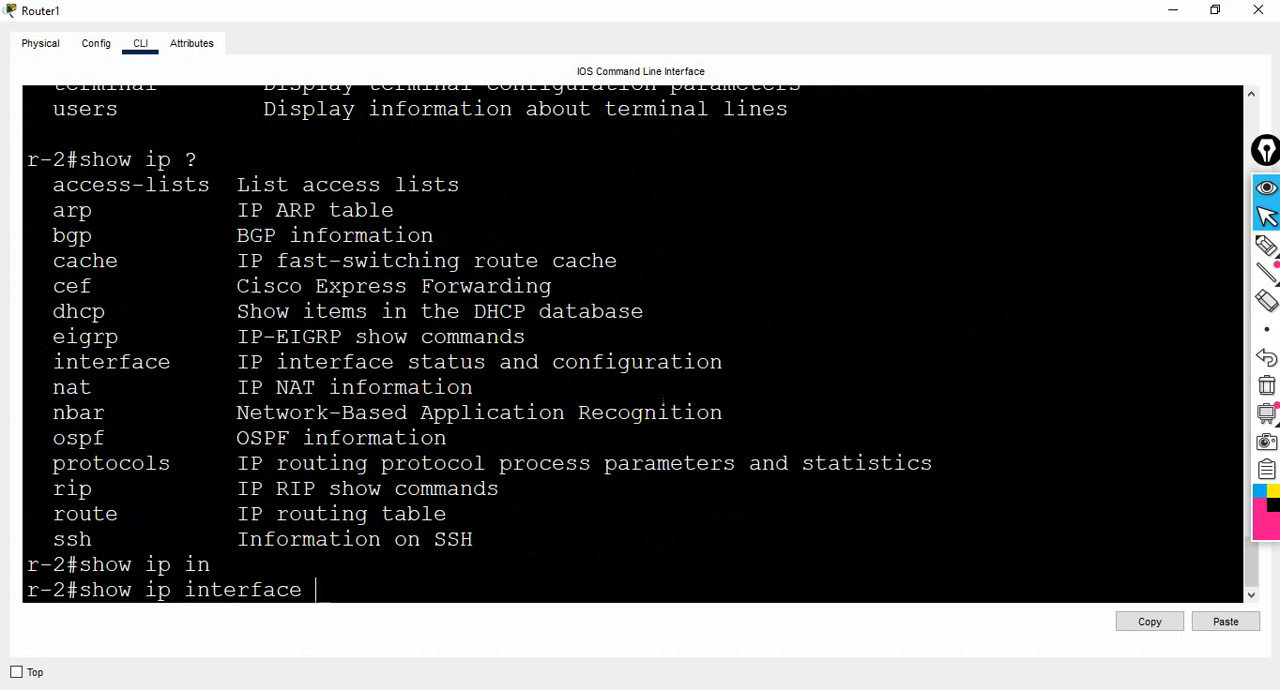
text(?)
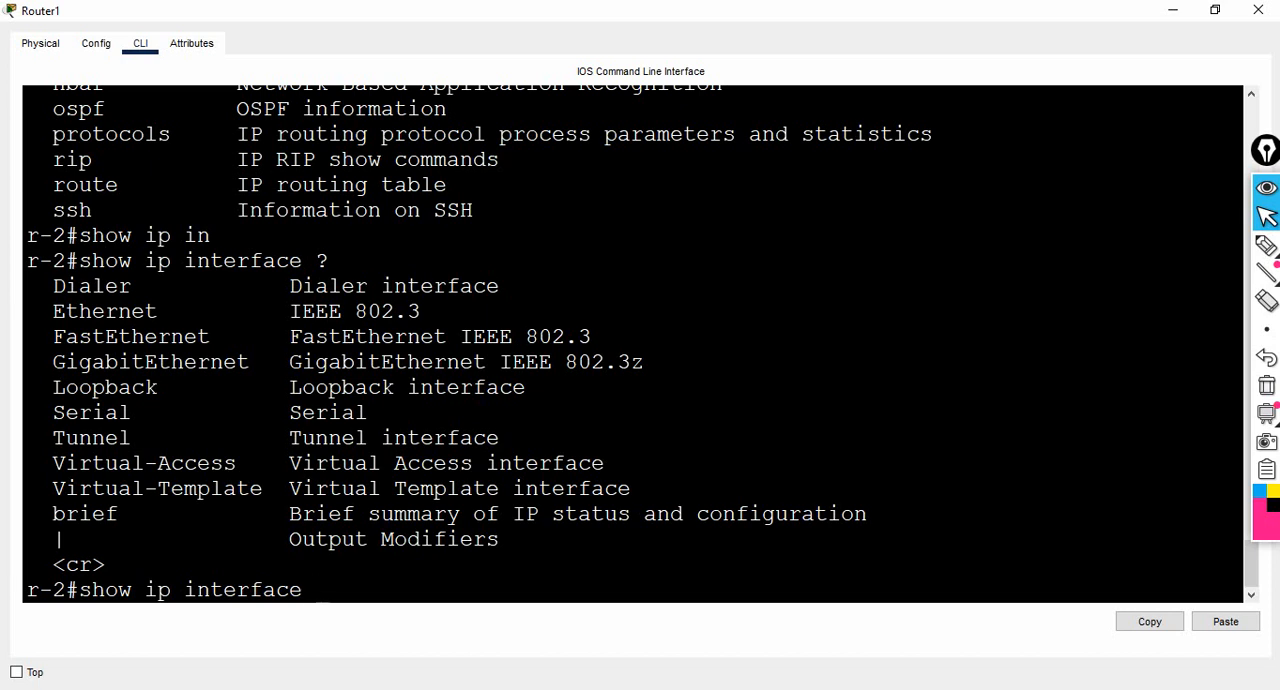
- Highlight the brief option's description, run show ip interface brief on r-2, and highlight the Serial0/0 IP address
drag(277, 514, 580, 514)
click(317, 590)
text(br)
key(Tab)
key(Return)
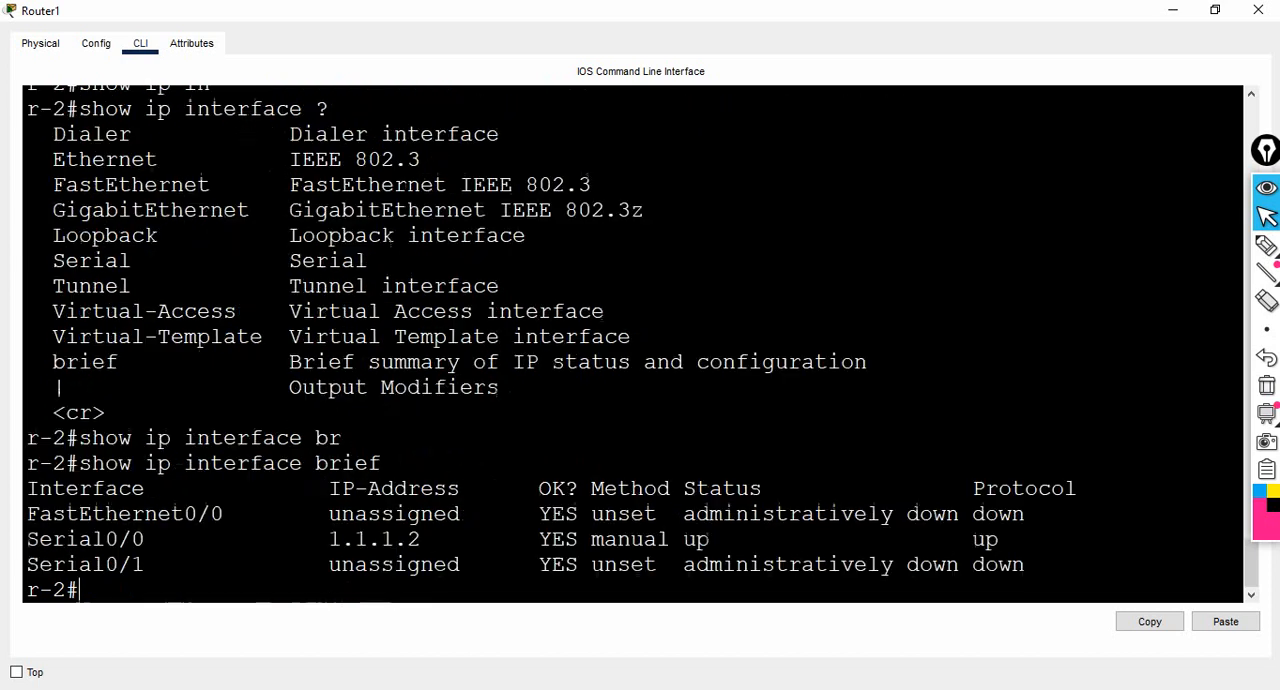
key(Return)
key(Return)
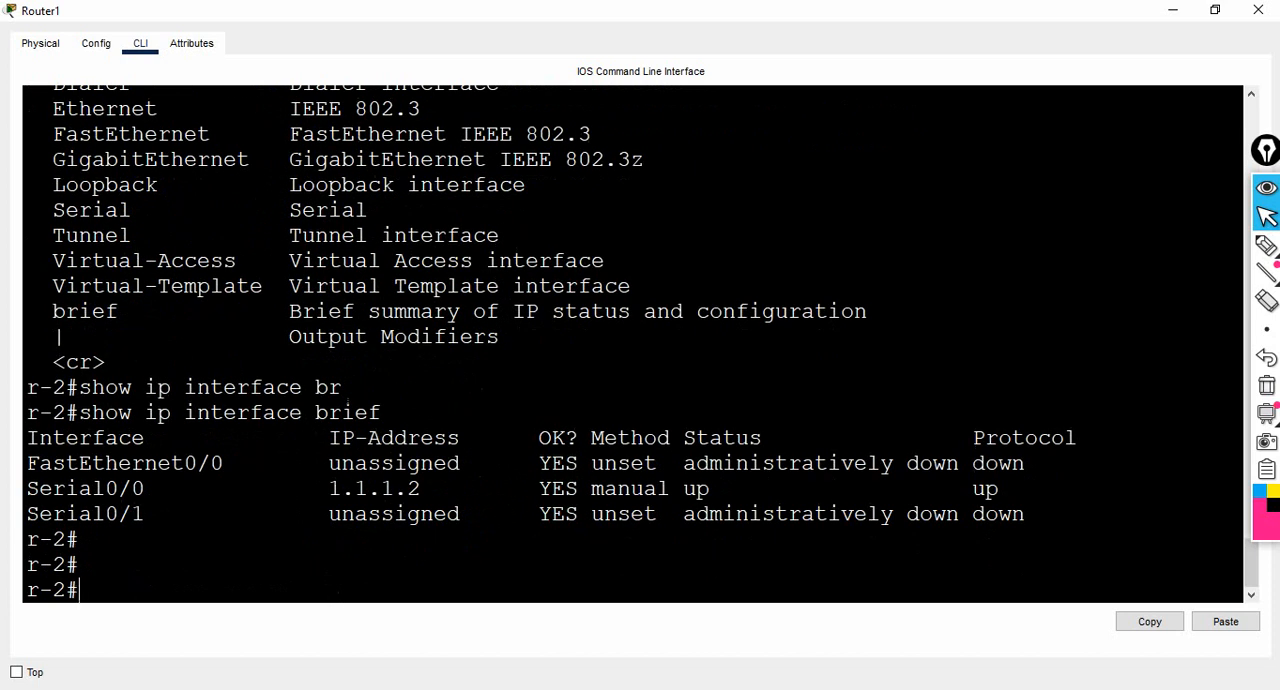
drag(329, 488, 433, 488)
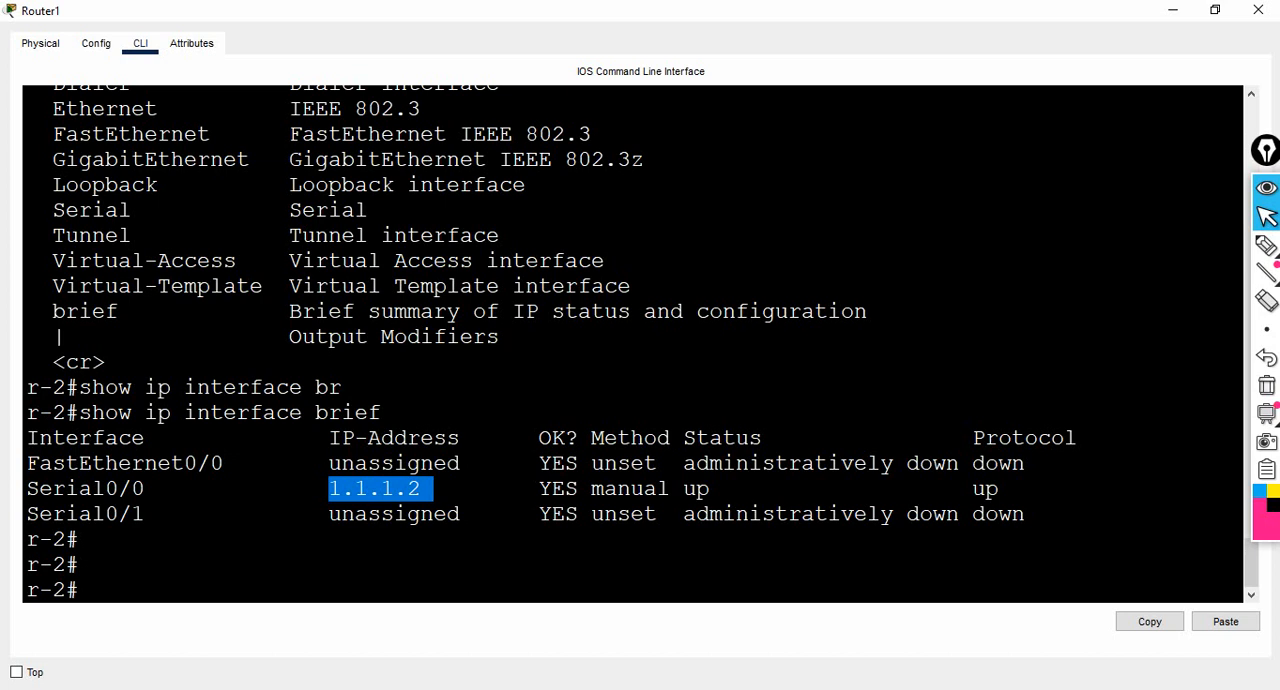
- Enter global configuration mode on r-2 and open the configuration of interface se0/0
click(80, 590)
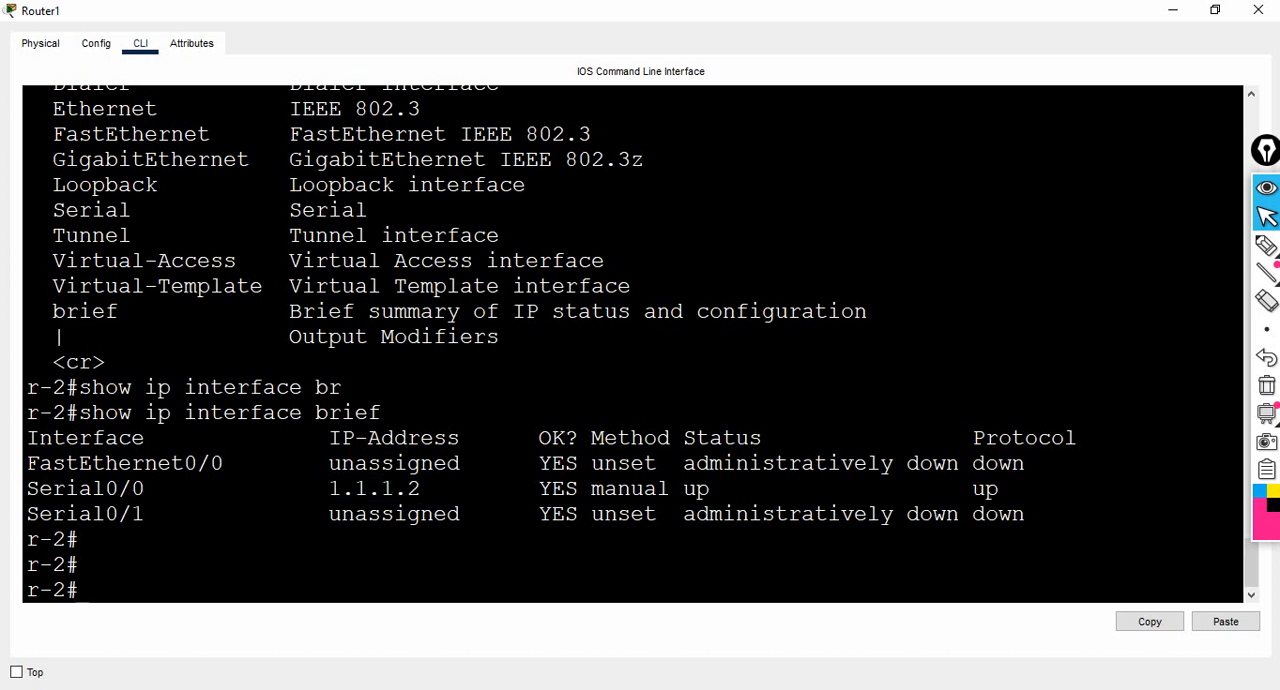
text(conf)
key(Return)
key(Return)
text(int se0)
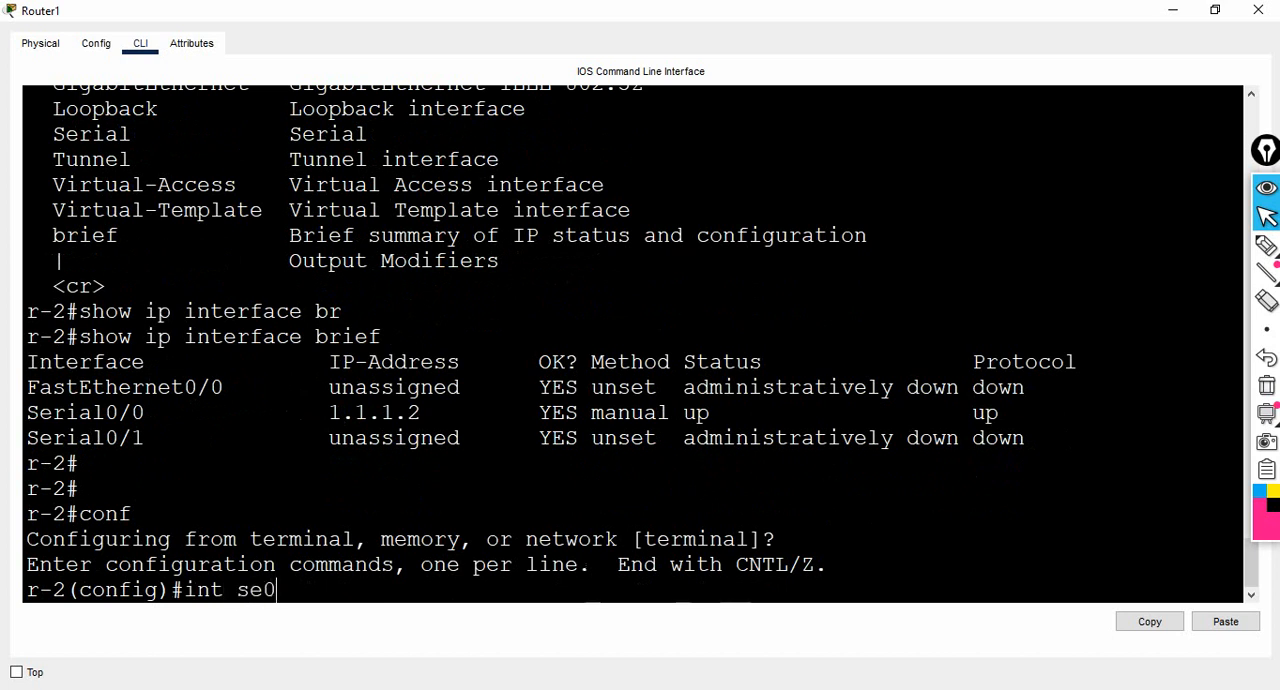
text(/0)
key(Return)
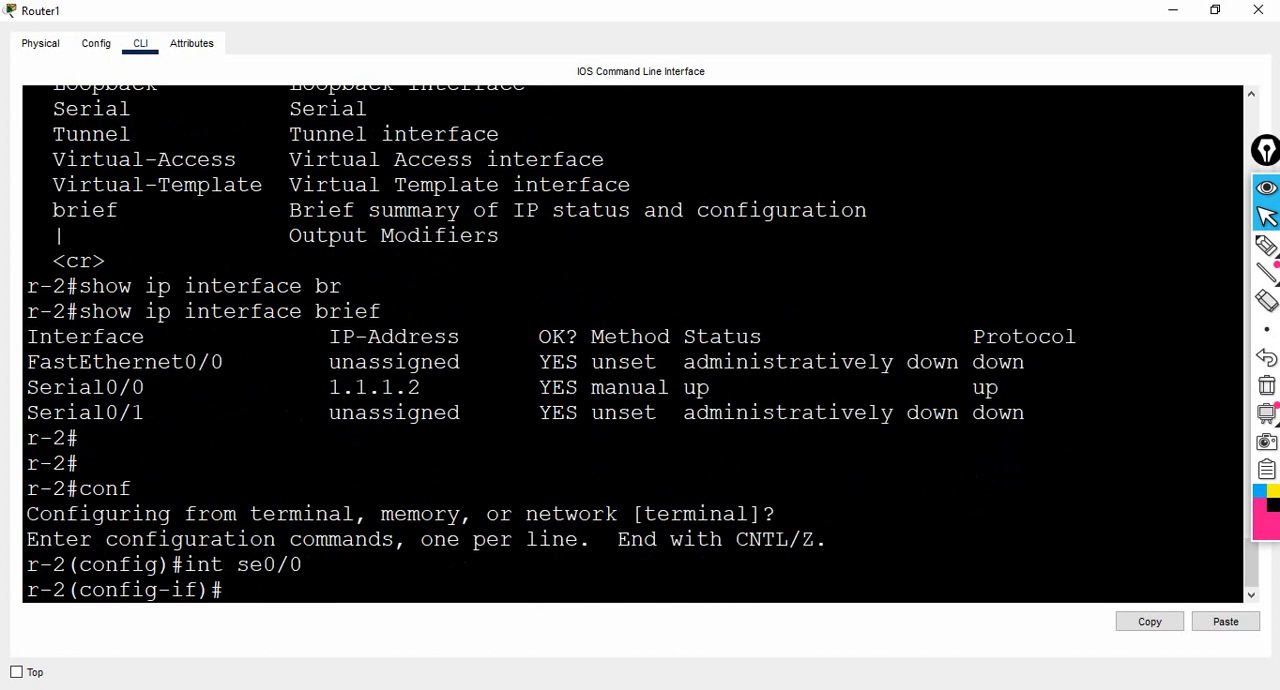
- Remove the IP address 1.1.1.2 with mask 255.0.0.0 from r-2's Serial0/0 using the no form of ip add
text(ip add 1.1.1)
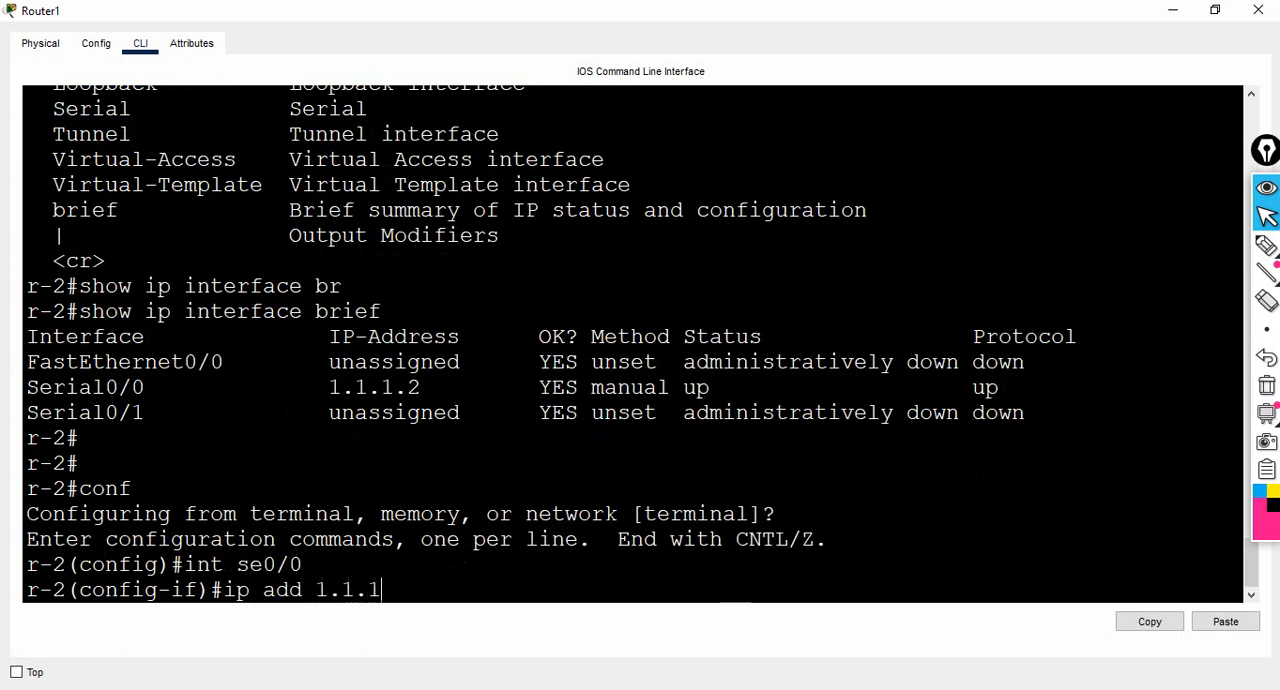
text(.2 255.0.0.0)
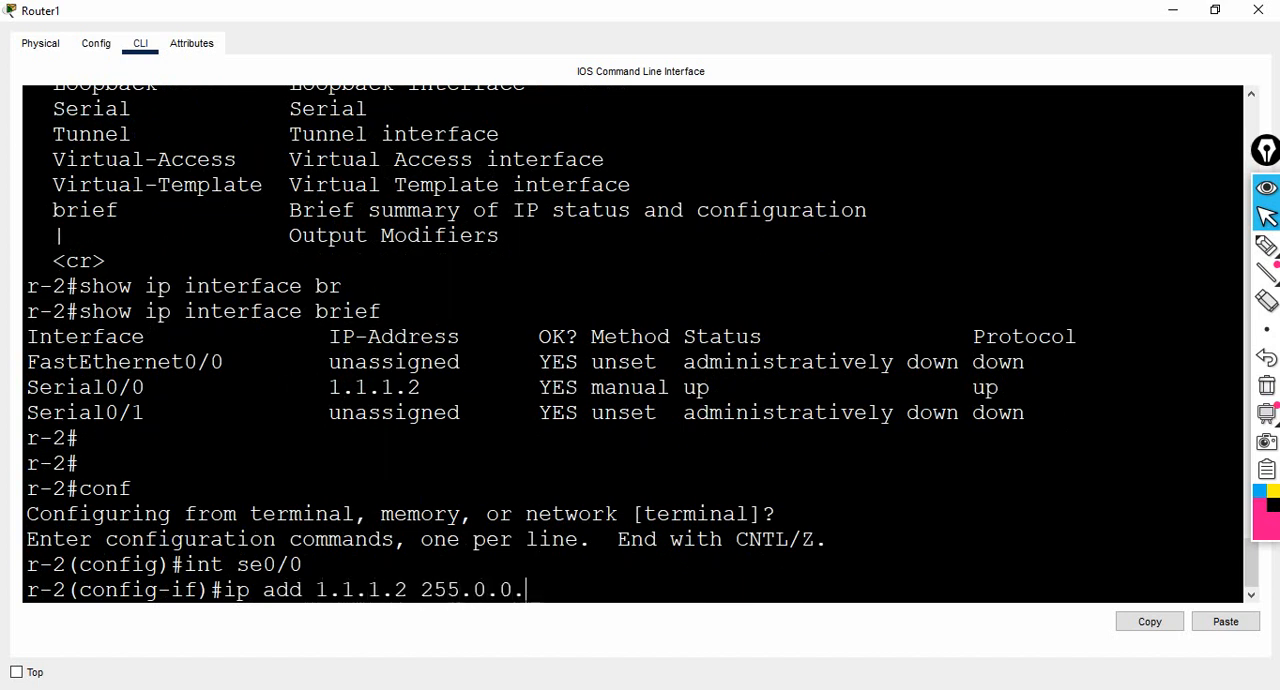
key(Left)
key(Left)
key(Left)
key(Left)
key(Left)
key(Left)
key(Left)
key(Left)
key(Left)
key(Left)
key(Left)
key(Left)
key(Left)
text(no)
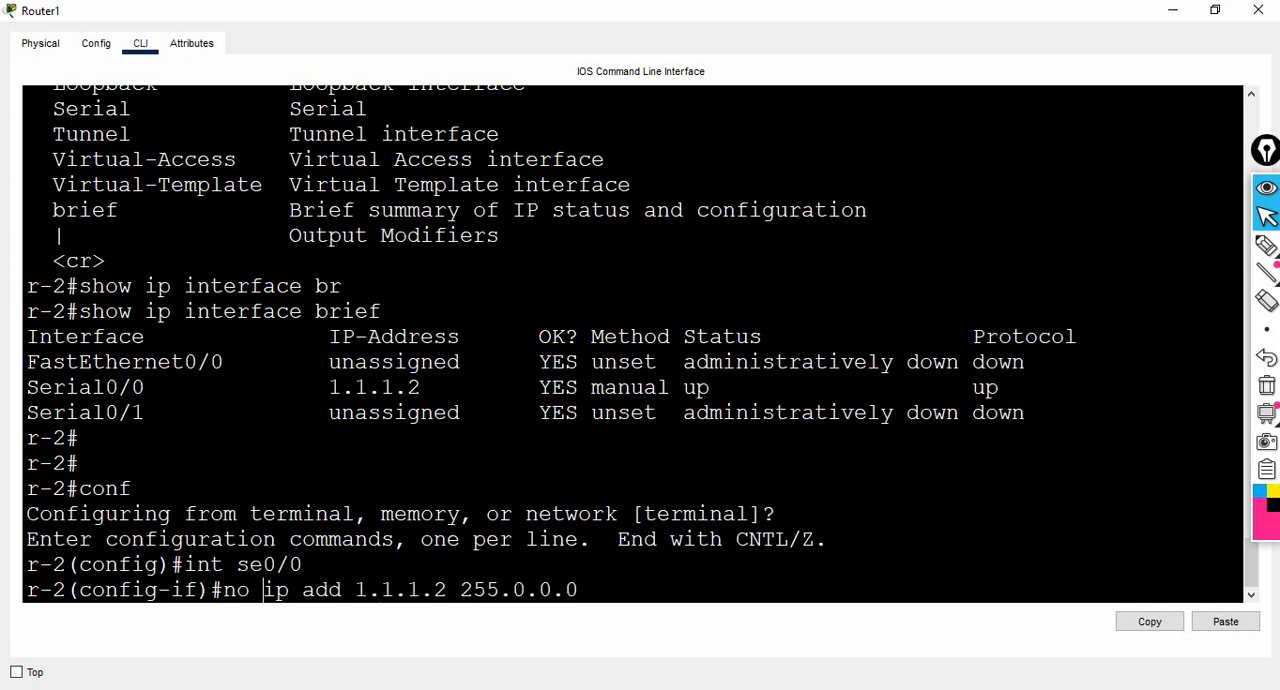
key(Return)
key(Return)
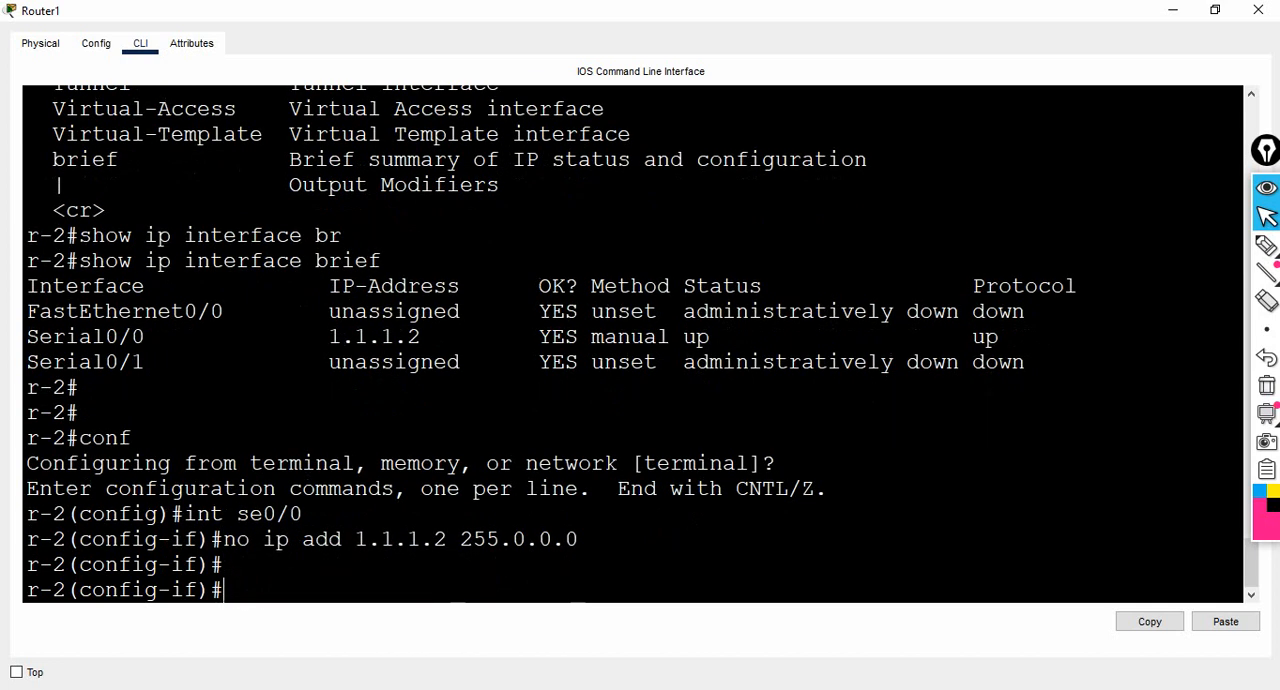
- Exit interface and global configuration modes on r-2 to the privileged prompt
text(exit)
key(Return)
key(Return)
key(Return)
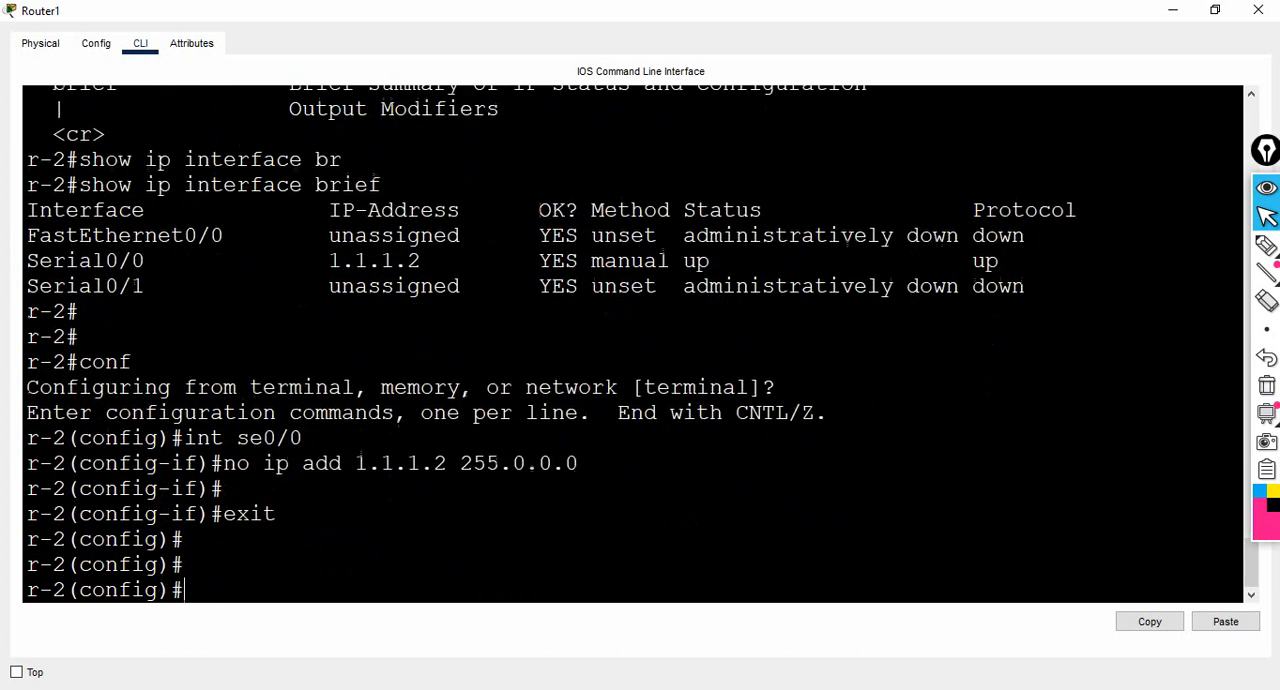
text(exit)
key(Return)
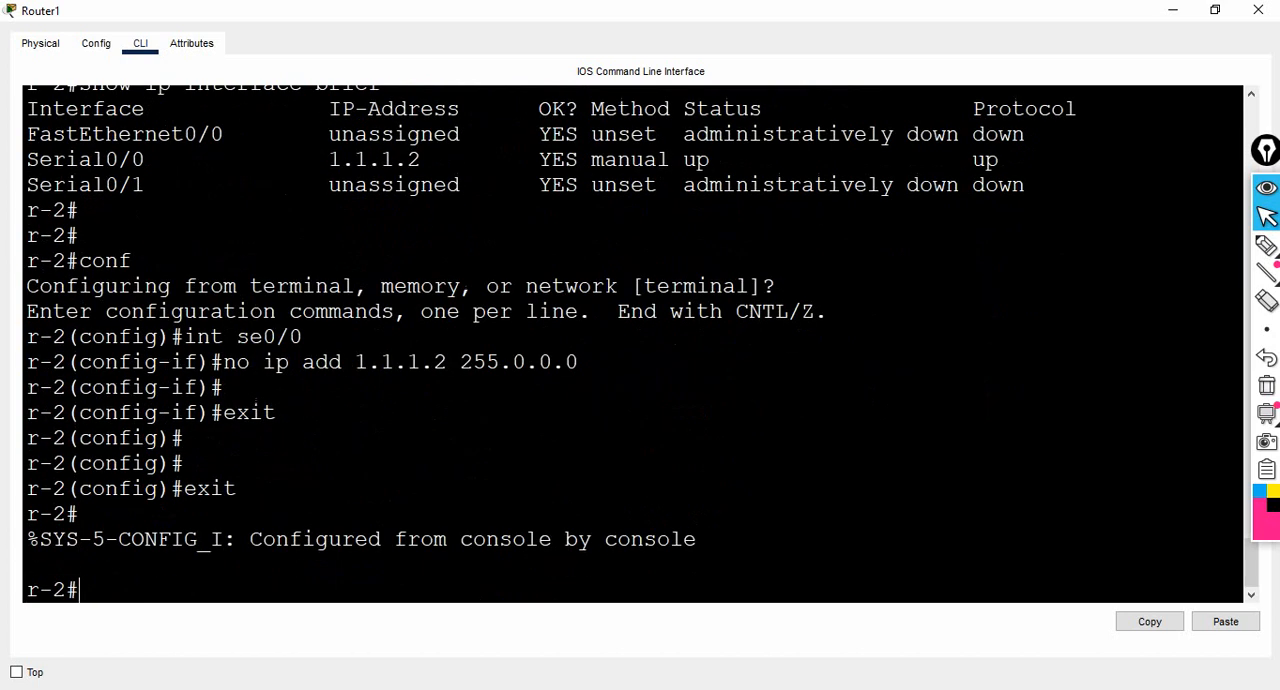
- Run show ip int brief on r-2 to check the Serial0/0 address after the removal
text(show ip int br)
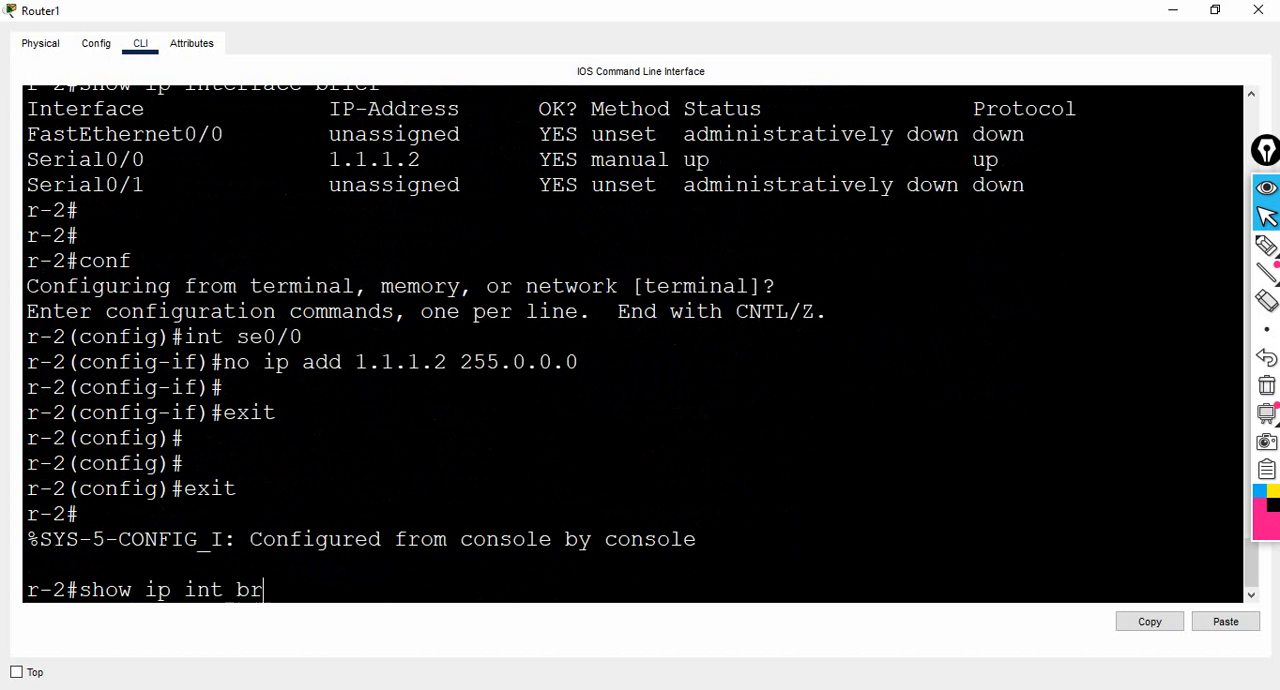
key(Tab)
key(Return)
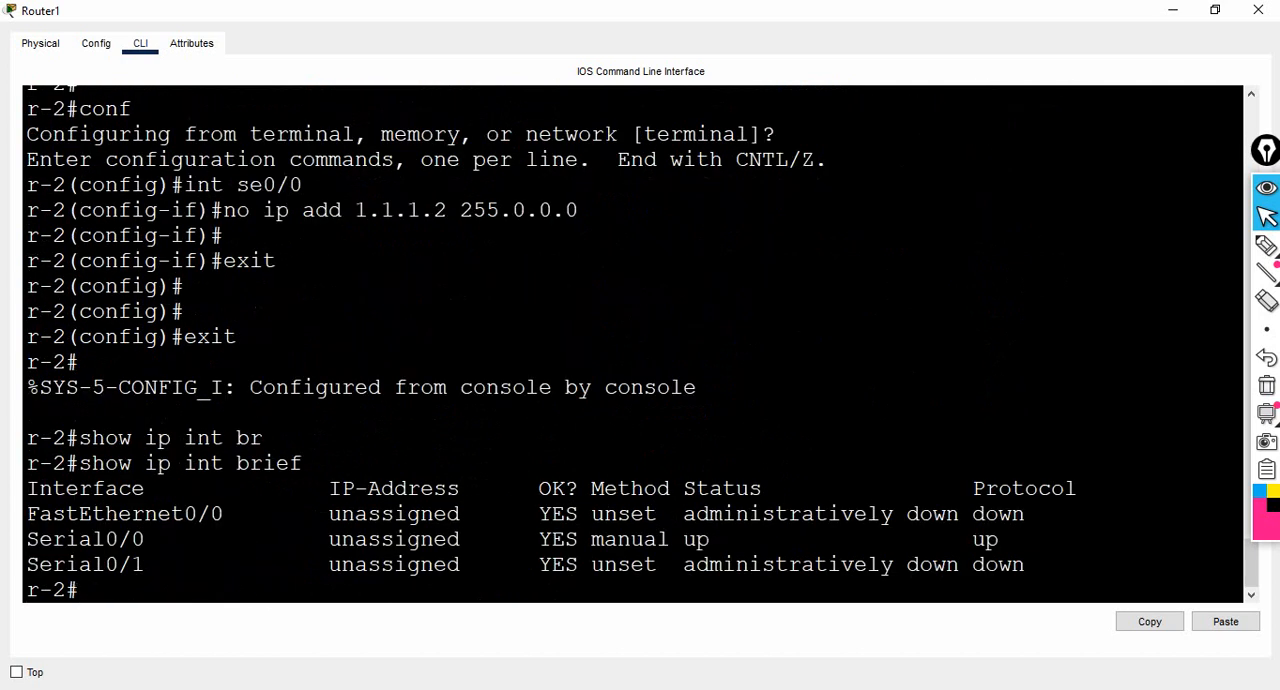
- Re-enter global configuration mode on r-2 and open interface se0/0 for configuration
text(conf)
key(Return)
key(Return)
key(Return)
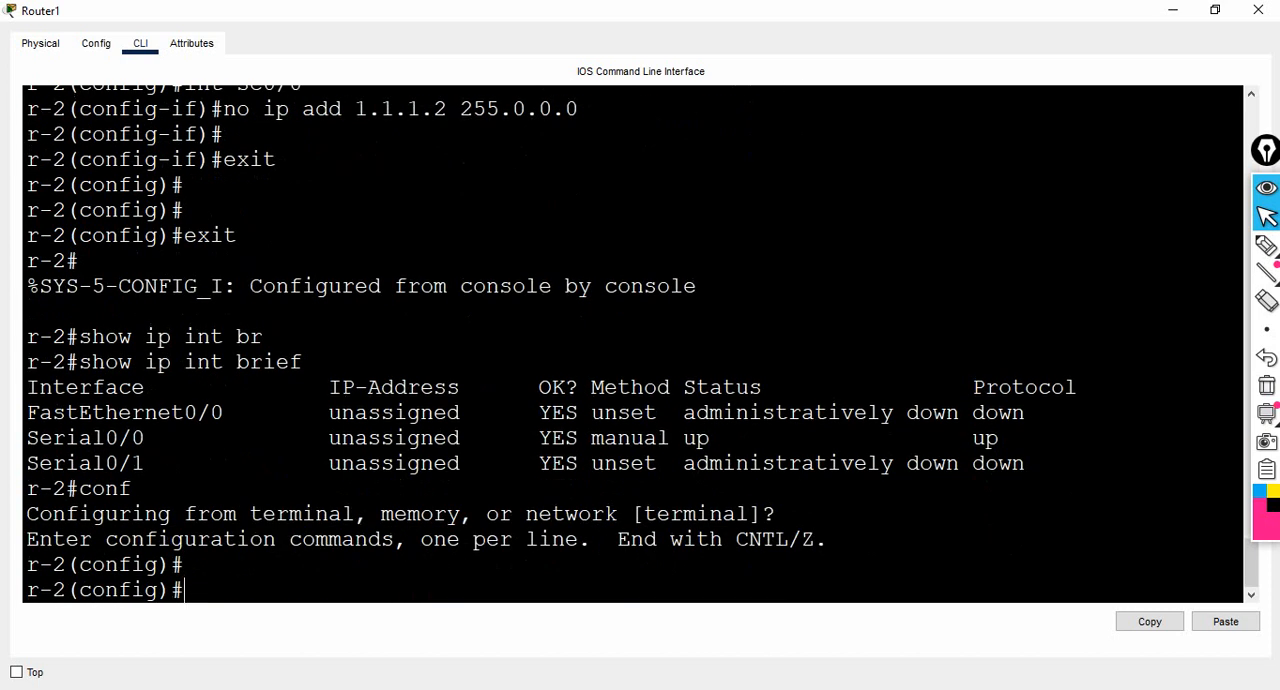
text(int se0/0)
key(Return)
- Assign the IP address 7.1.1.1 with mask 255.0.0.0 to r-2's Serial0/0
text(ip)
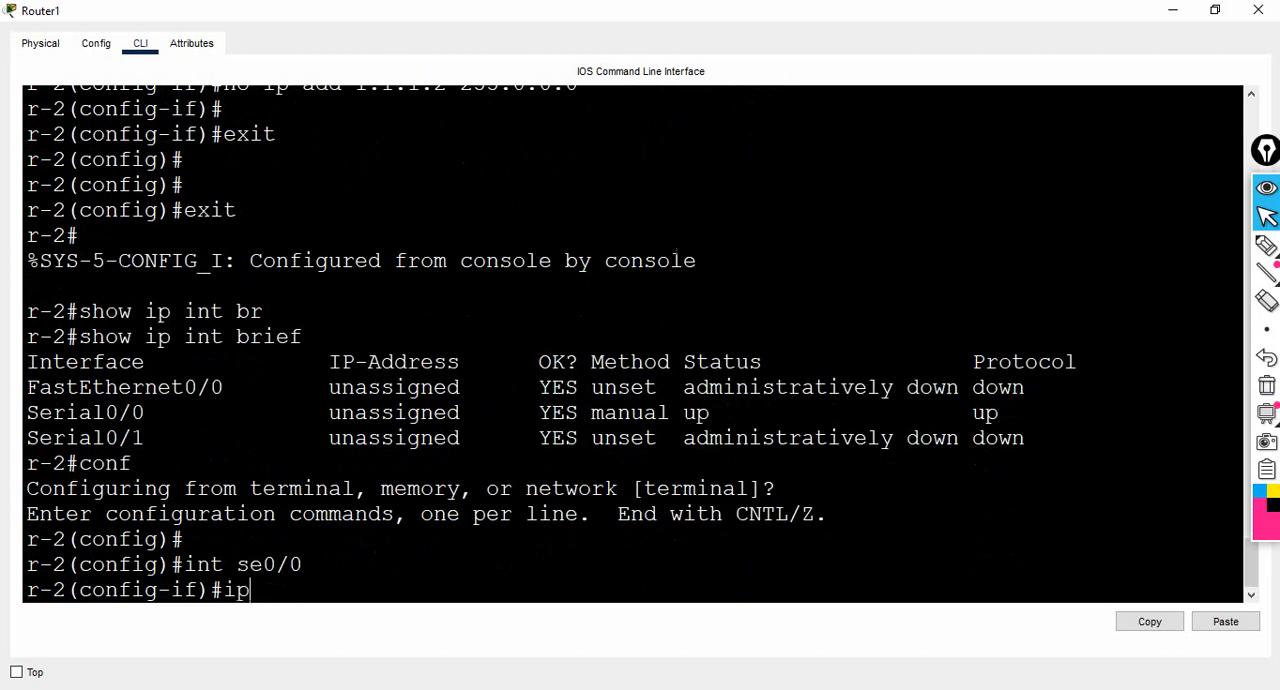
text( add 7.1.1.1 255.0.0.0)
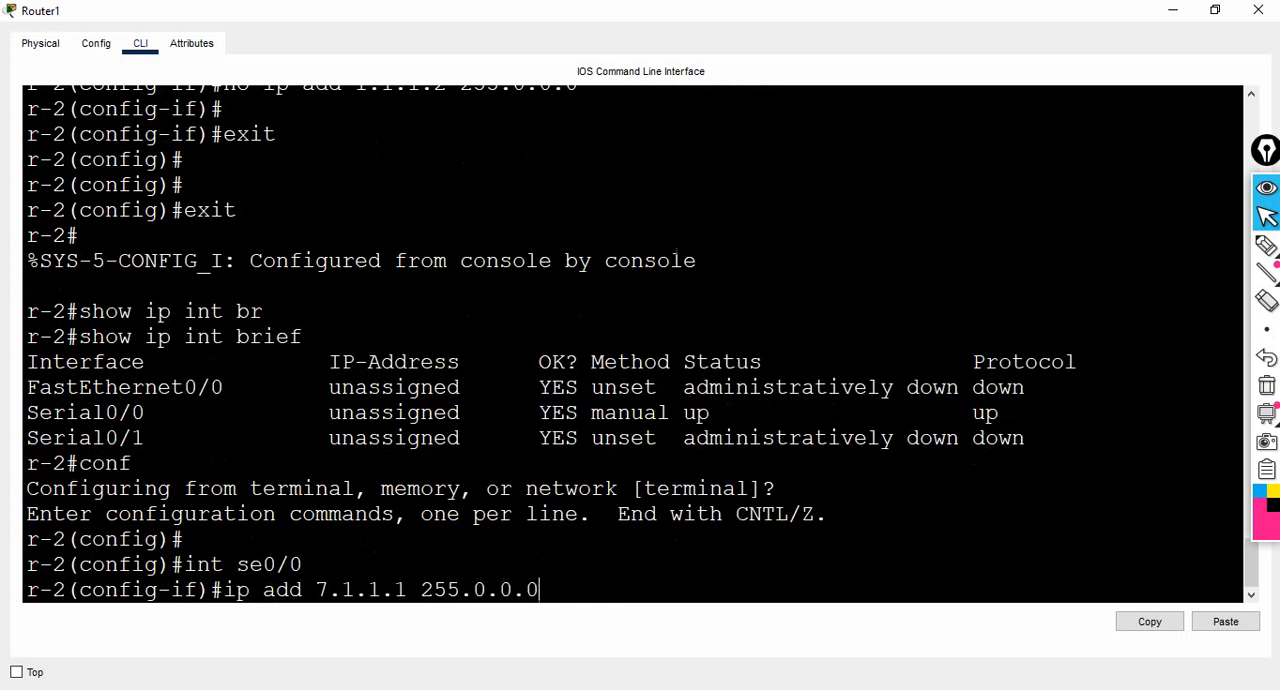
key(Return)
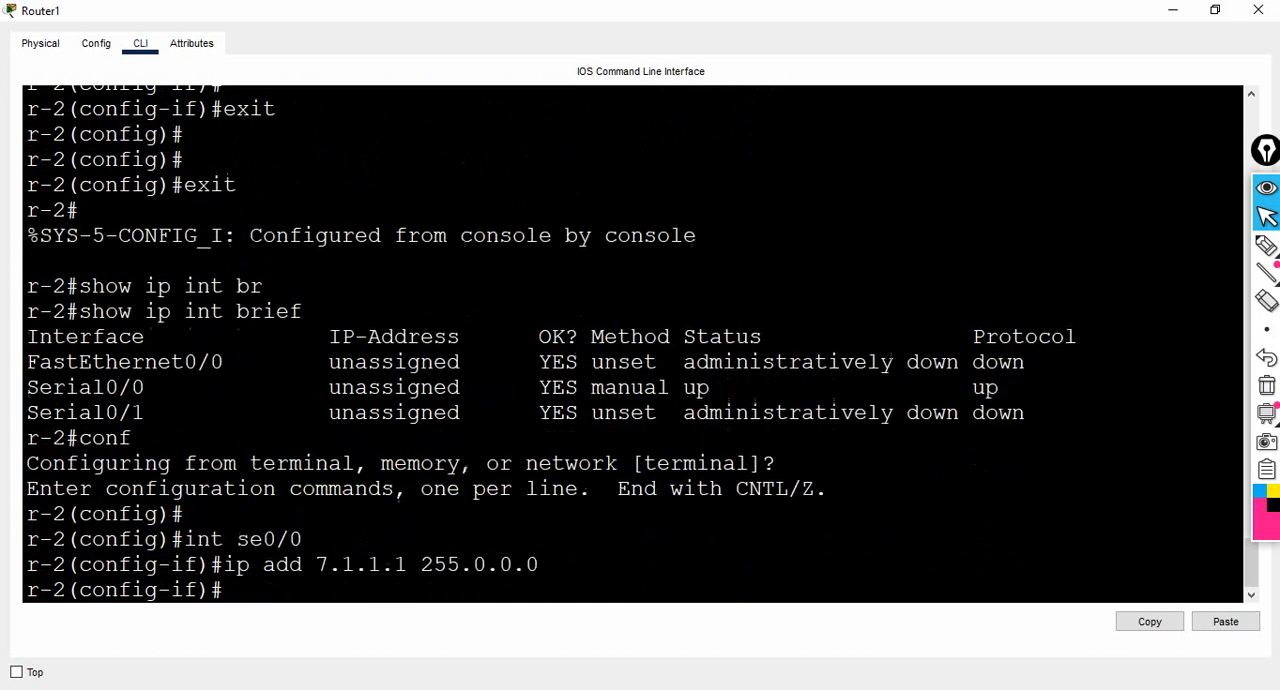
key(Return)
- Leave the interface and global configuration modes and return r-2 to privileged mode
text(exit)
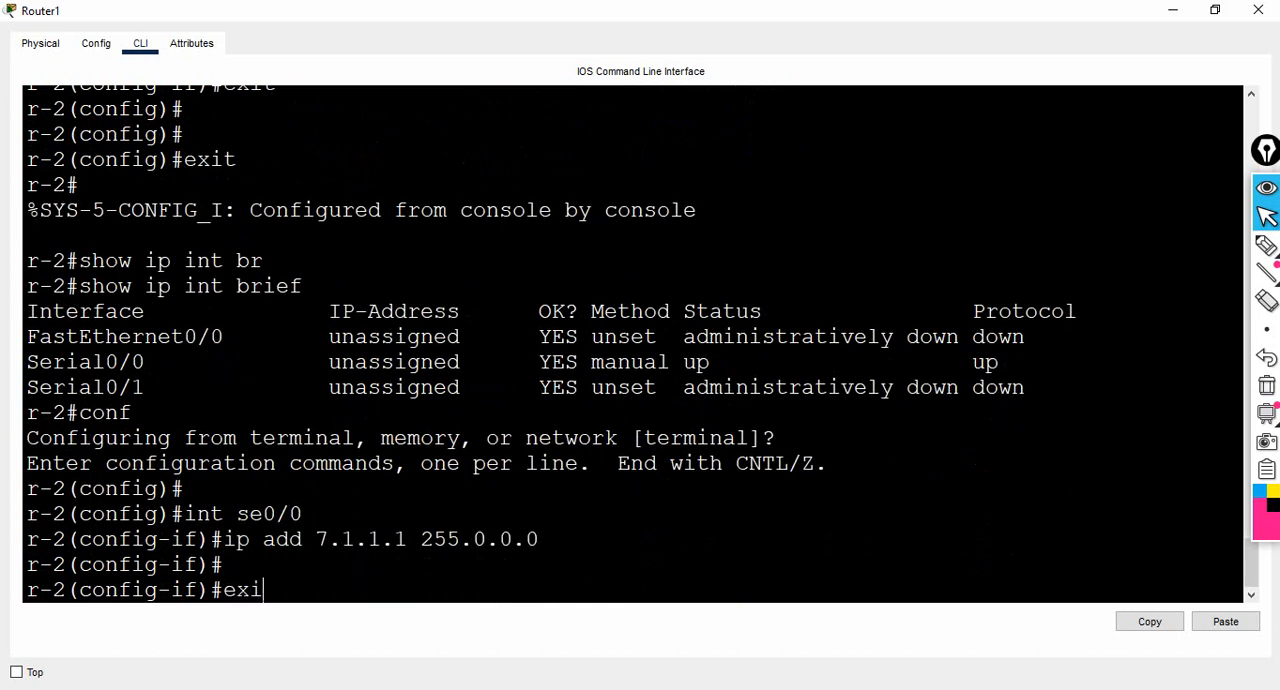
key(Return)
key(Return)
key(Return)
text(exit)
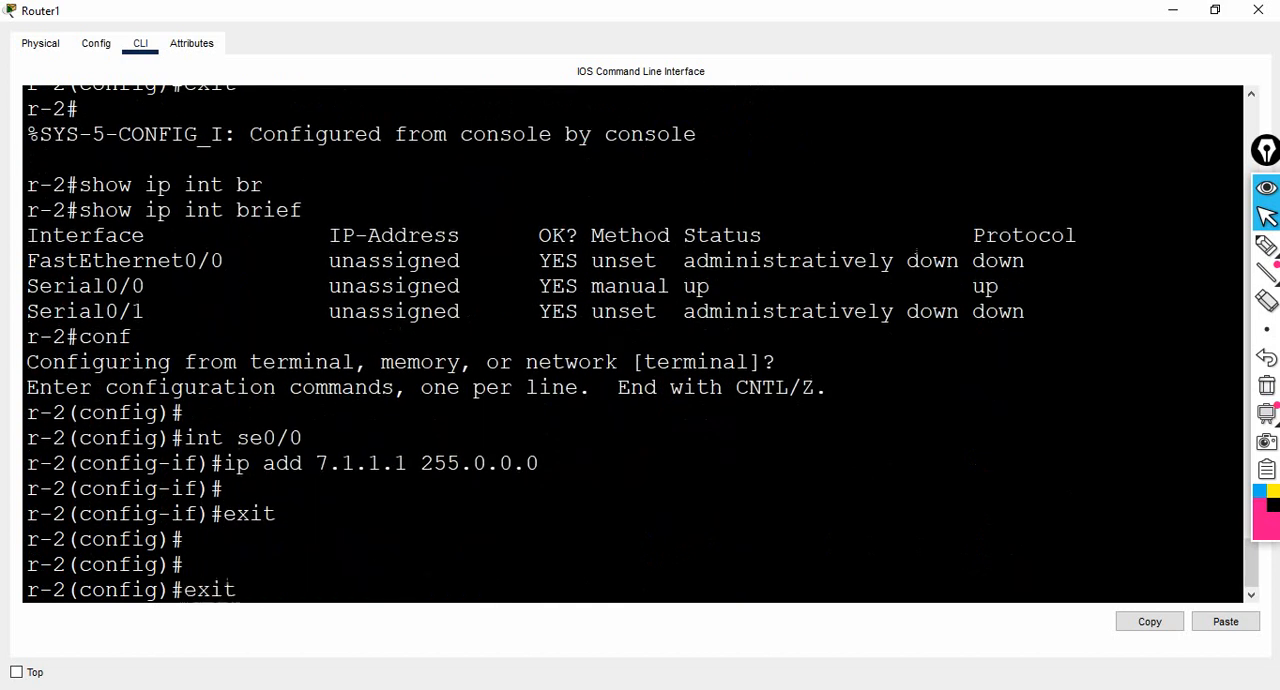
key(Return)
- Run show ip int br on r-2 and highlight the Serial0/0 IP address in the listing
key(Return)
text(s)
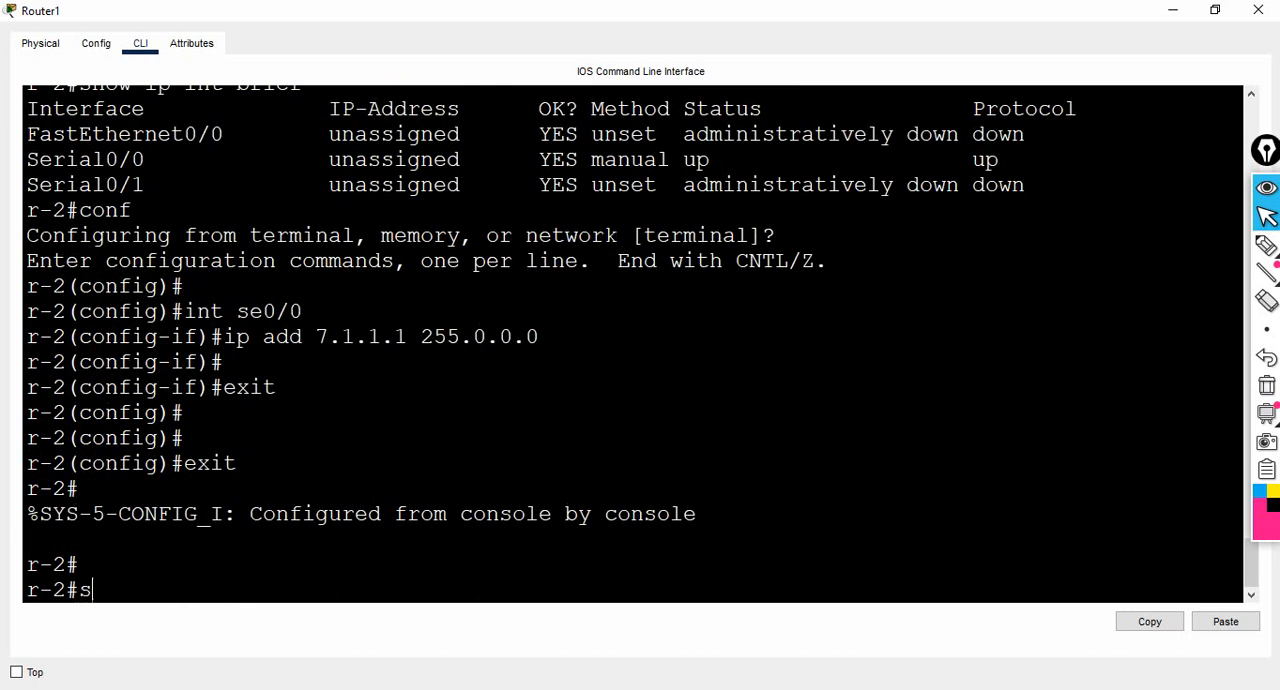
text(how ip int br)
key(Return)
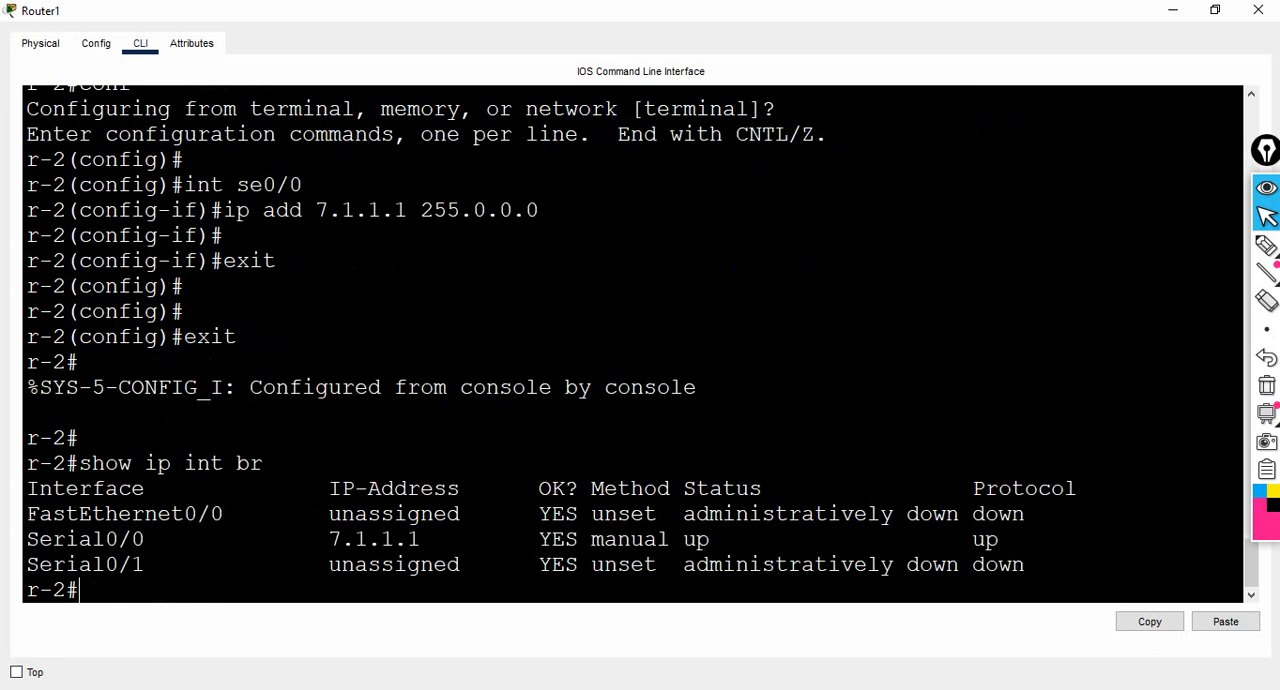
drag(316, 539, 460, 539)
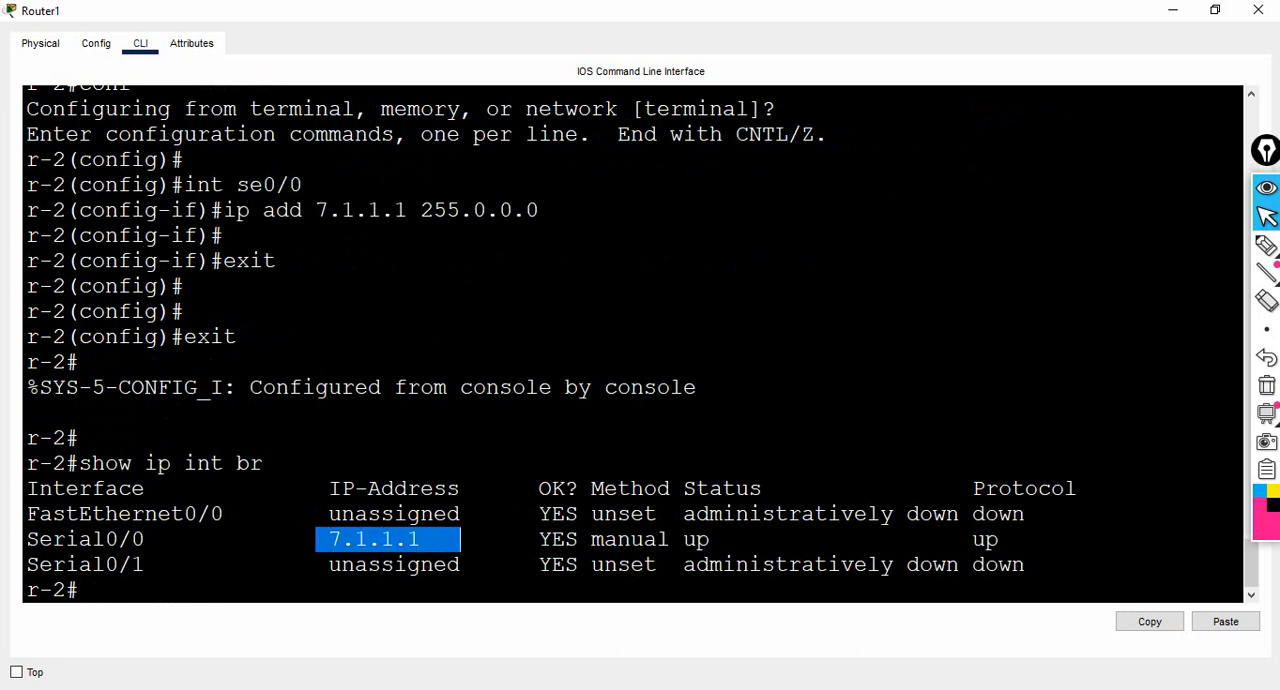
click(84, 591)
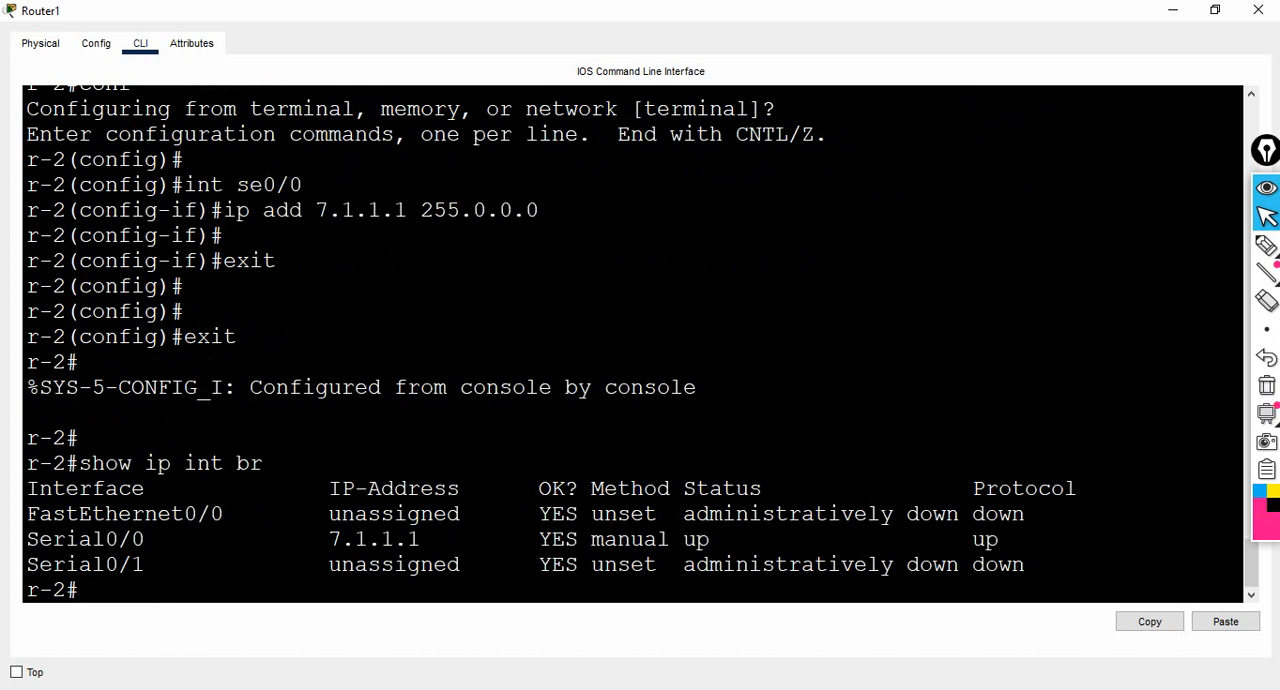
- Close Router1's window, open Router0's command line, and run sh ip int br on R-1
click(1258, 10)
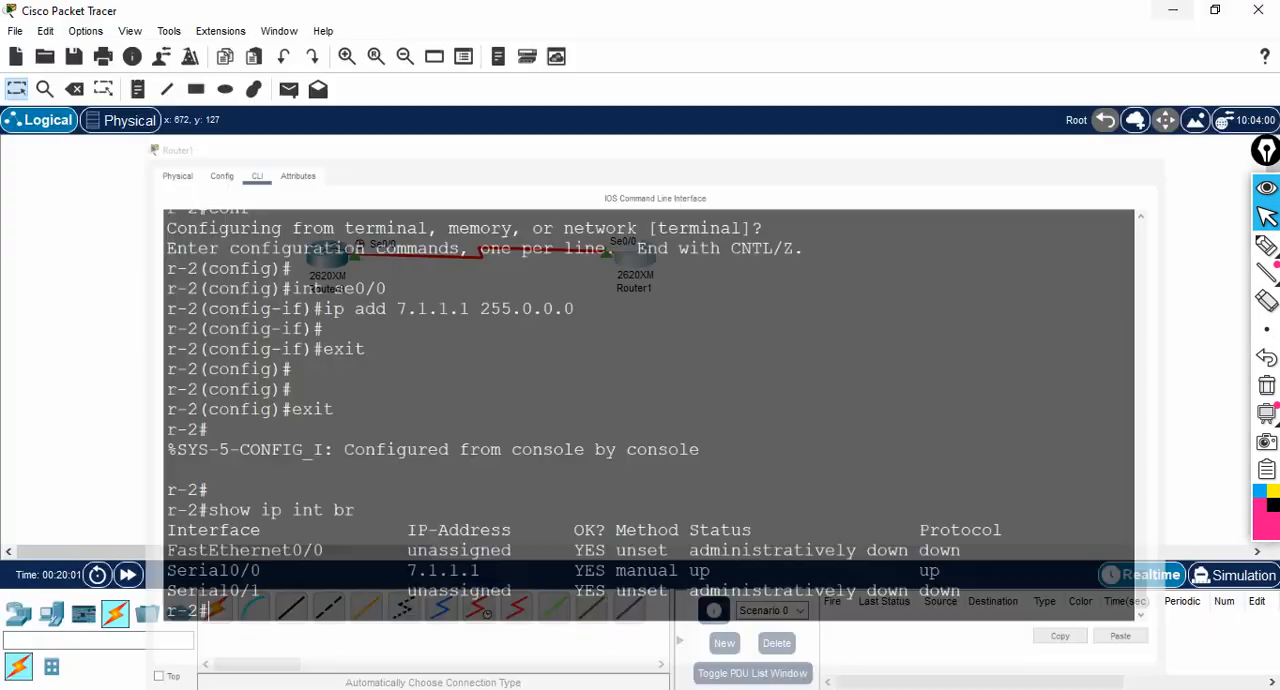
click(328, 262)
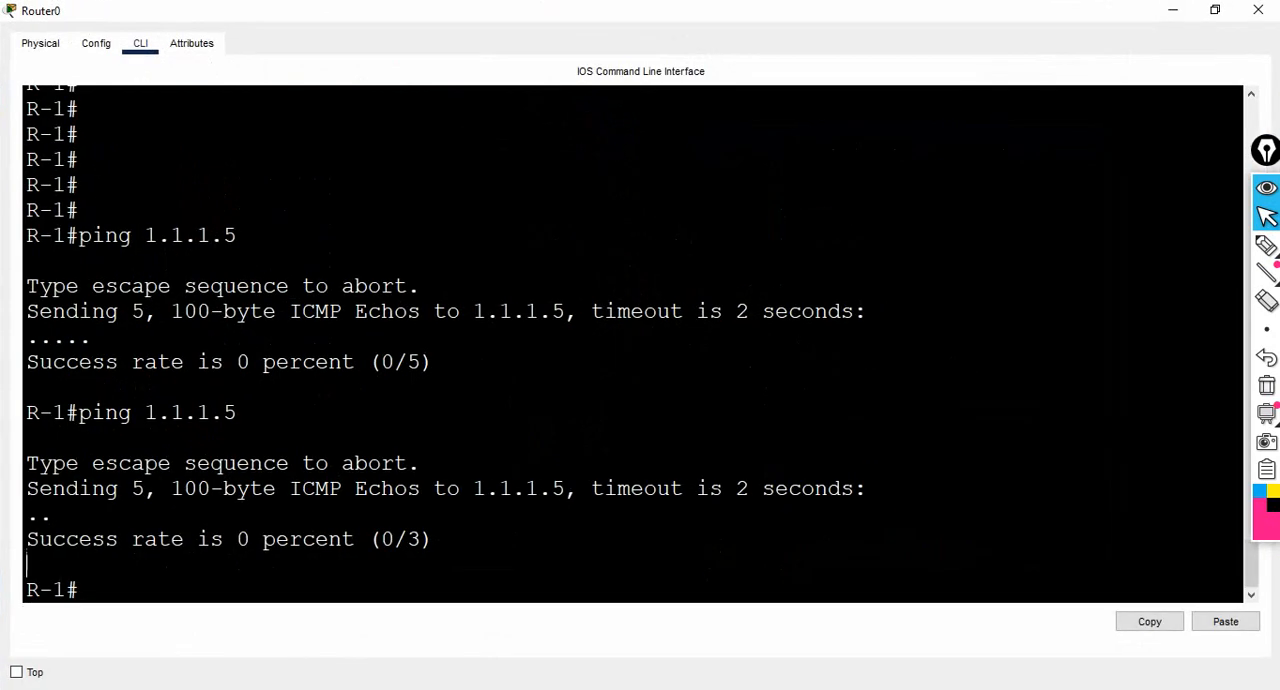
key(Return)
text(sh)
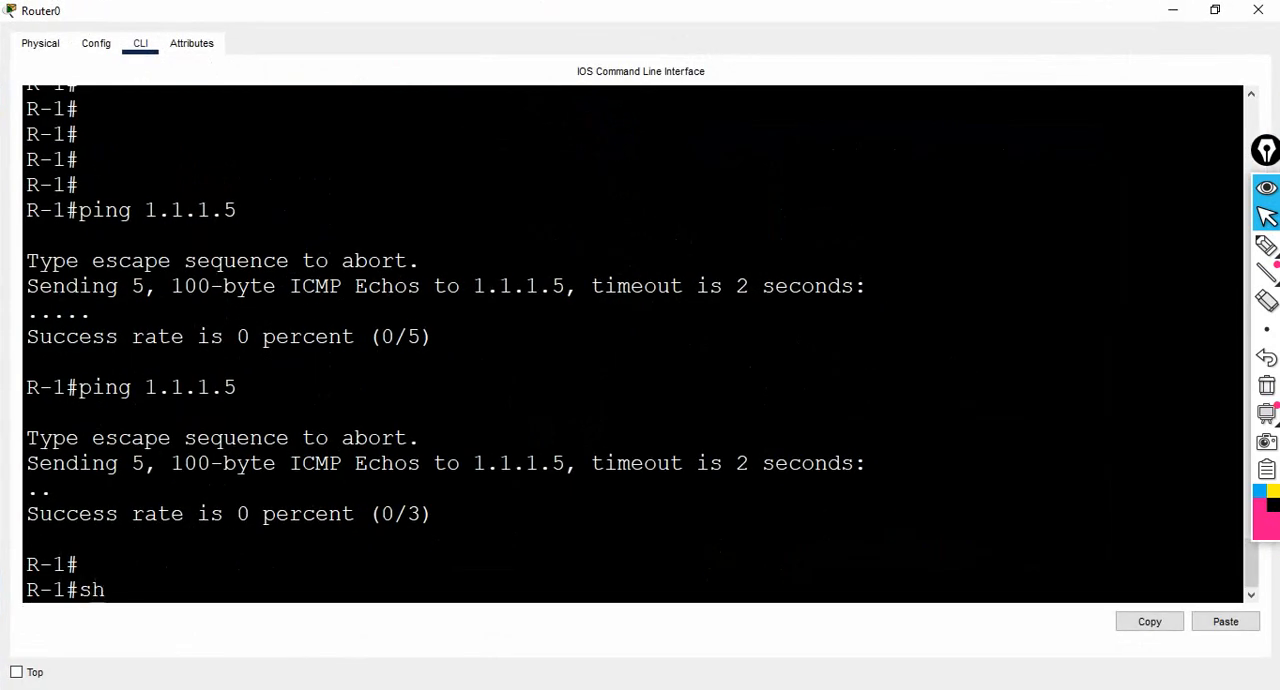
text( ip int br)
key(Return)
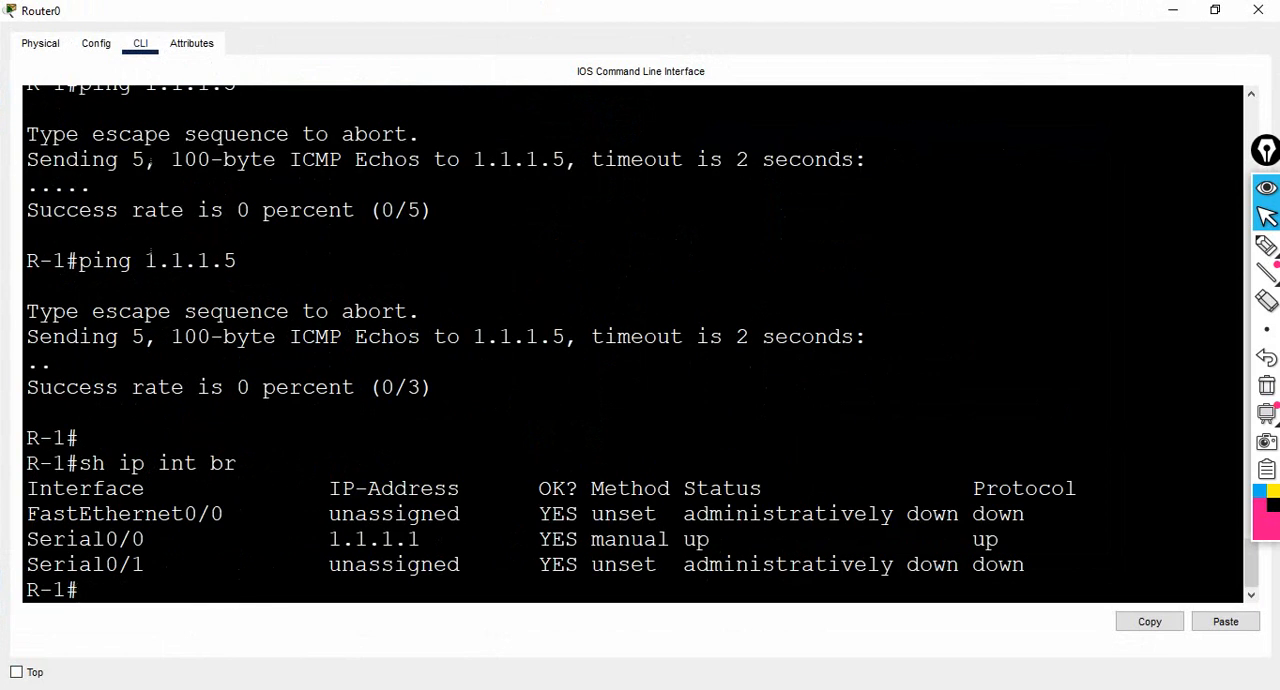
- Ping 7.1.1.1 from R-1 and clear the drawn annotations from the screen
text(ping 7.1.1.1)
key(Return)
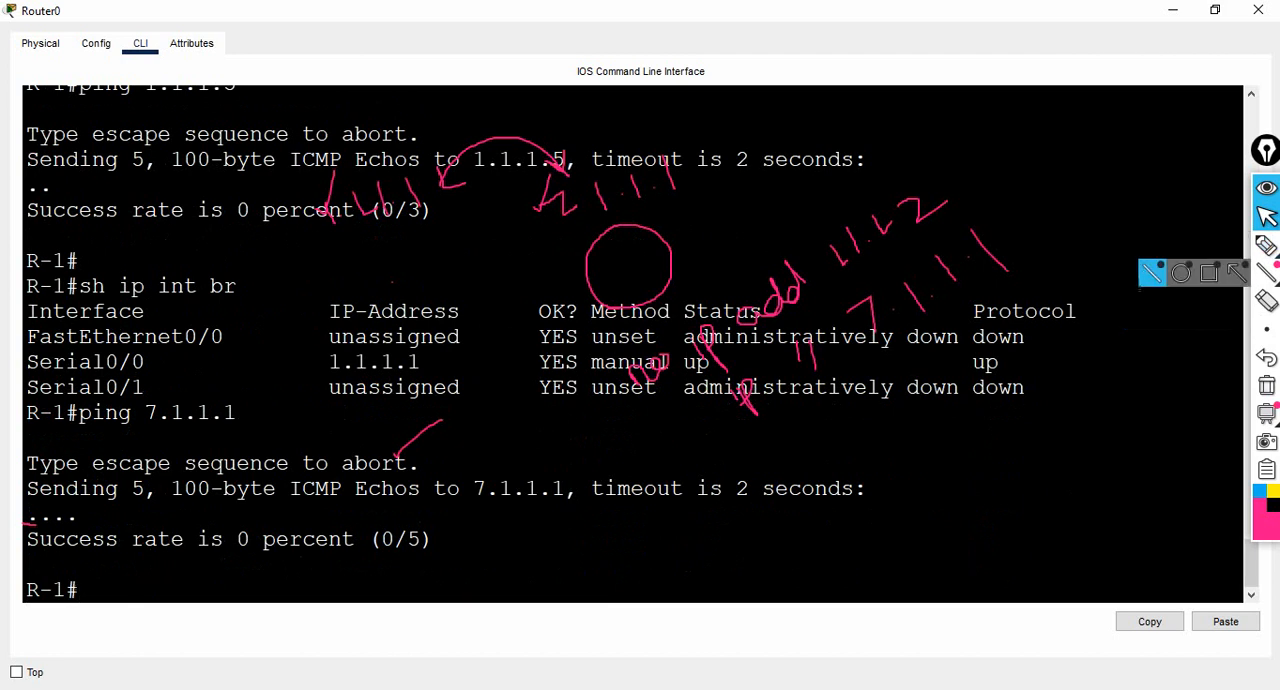
click(1266, 385)
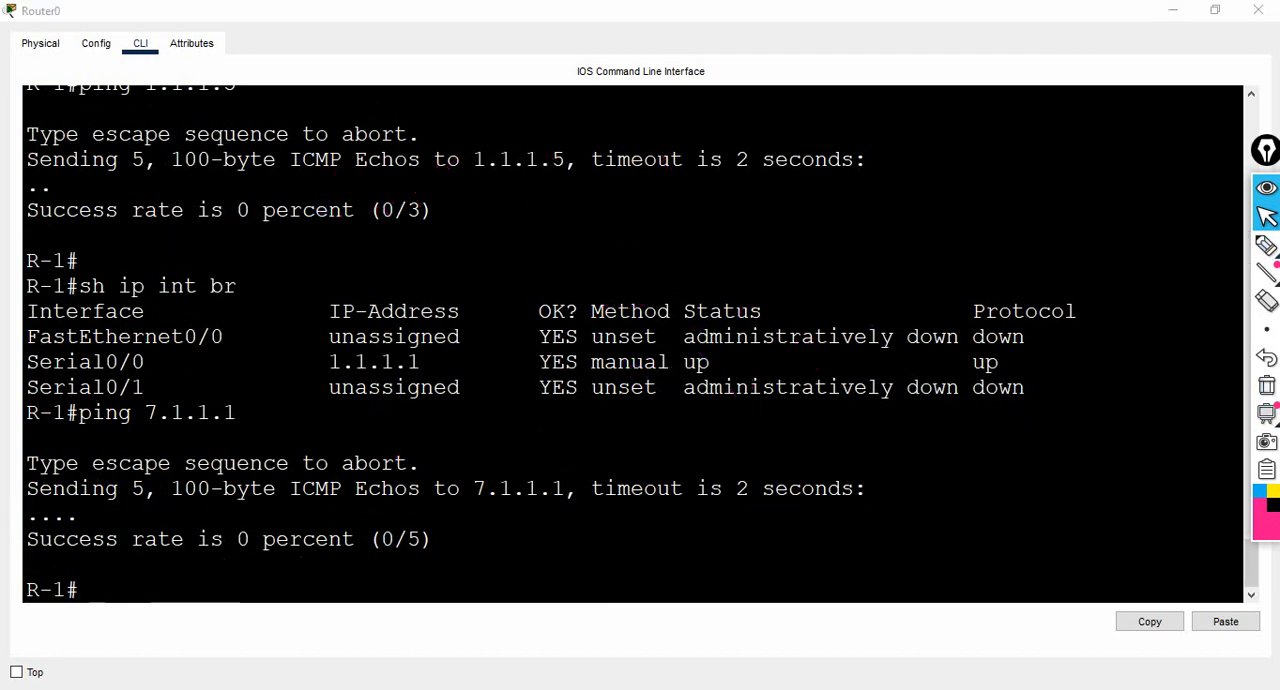
- Switch to the Paint diagram and annotate it with a double-headed arrow between the routers and 7.1.1.1 above Router 2
key(alt+Tab)
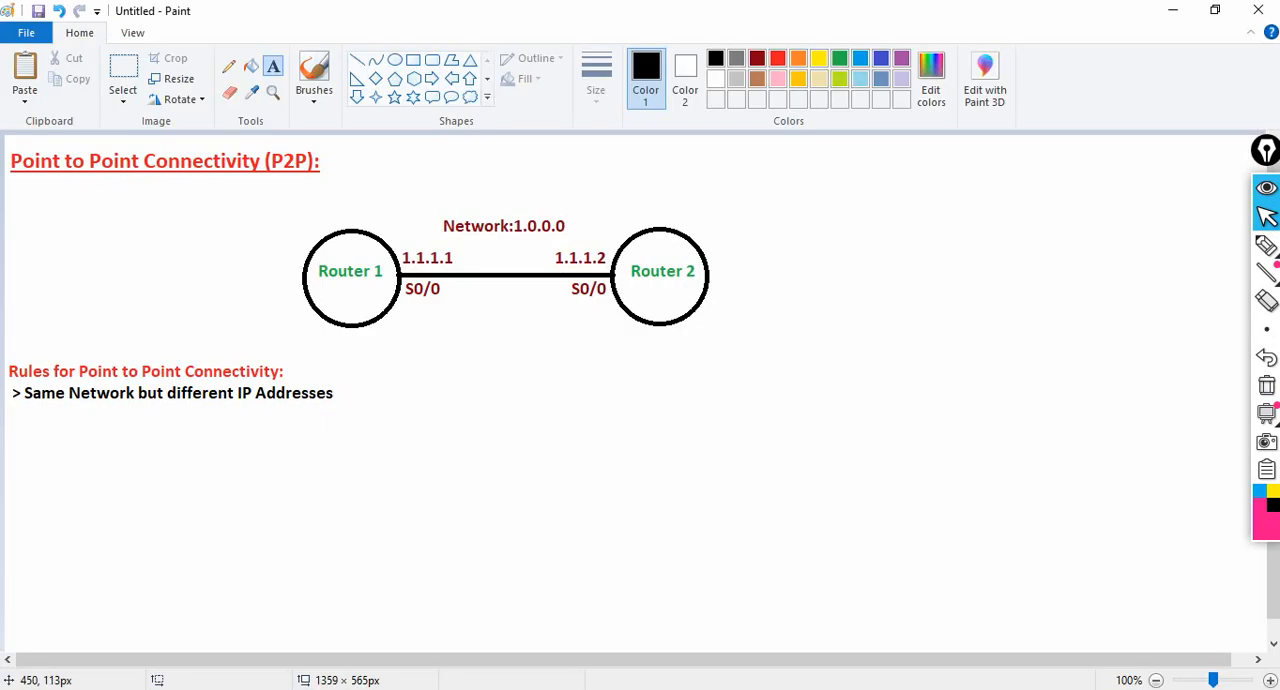
click(1266, 245)
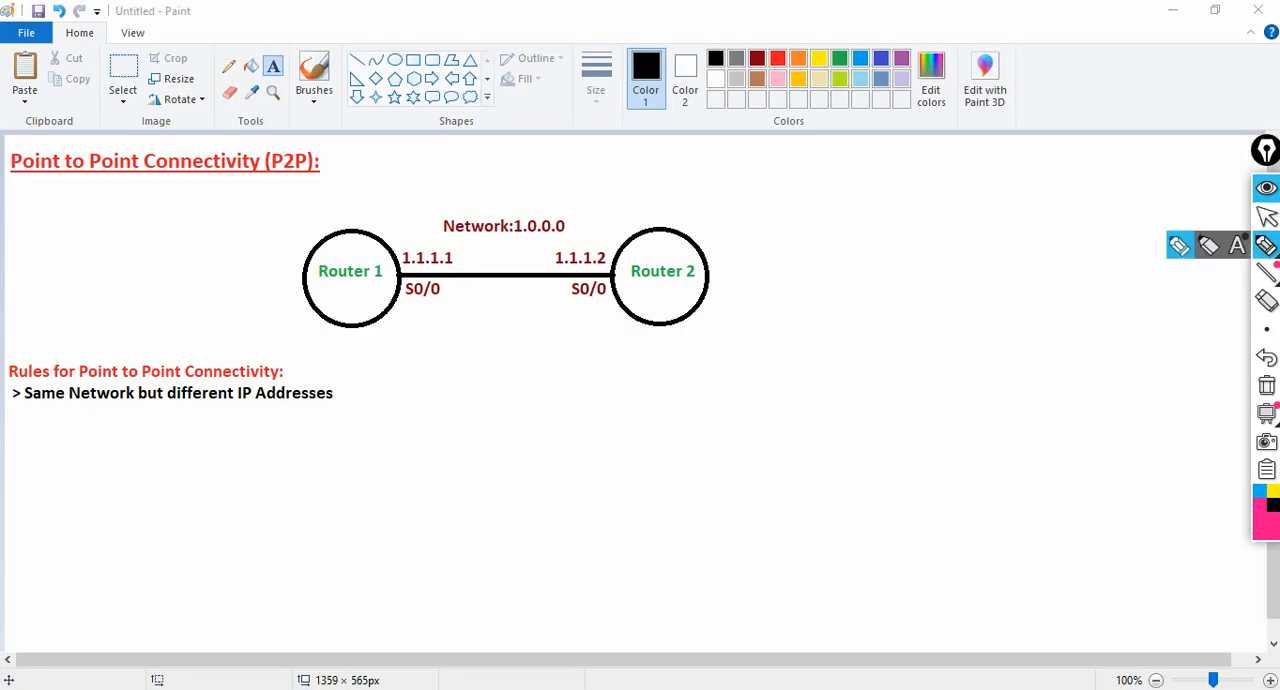
mouse_move(393, 311)
mouse_down()
mouse_move(510, 340)
mouse_move(583, 306)
mouse_move(572, 302)
mouse_move(587, 320)
mouse_up()
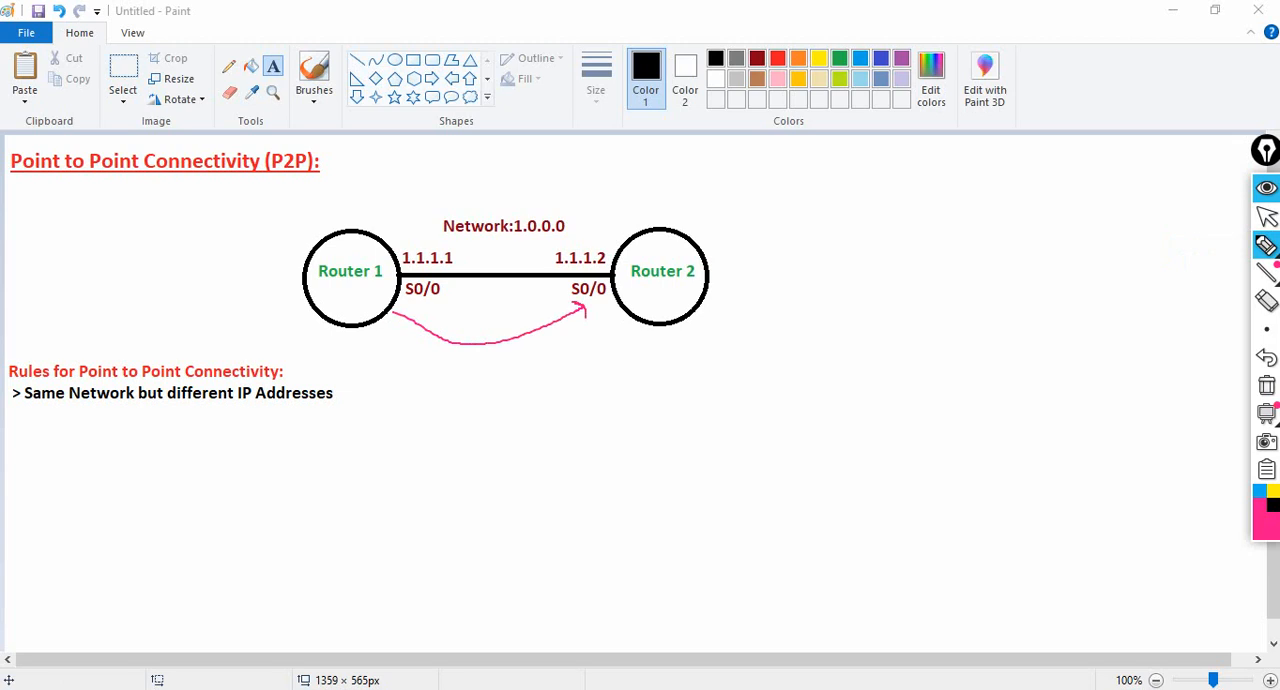
mouse_move(392, 308)
mouse_down()
mouse_move(399, 326)
mouse_move(411, 311)
mouse_up()
mouse_move(577, 187)
mouse_down()
mouse_move(594, 180)
mouse_move(596, 216)
mouse_up()
mouse_move(607, 159)
mouse_down()
mouse_move(617, 191)
mouse_move(652, 212)
mouse_move(661, 185)
mouse_move(690, 206)
mouse_up()
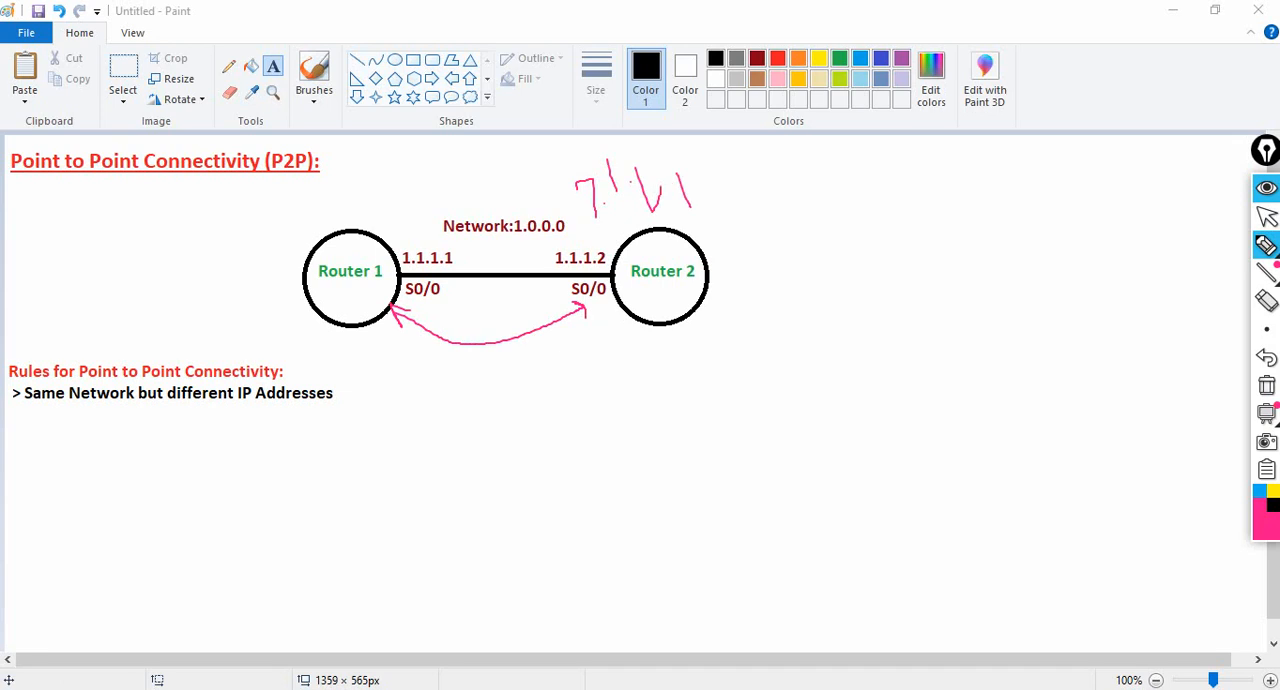
- Draw a crossed-out arrow towards 7.1.1.1, underline network 1.0.0.0, link the two interface addresses, and clear all annotations
mouse_move(368, 199)
mouse_down()
mouse_move(502, 143)
mouse_move(572, 166)
mouse_move(552, 186)
mouse_up()
mouse_move(455, 142)
mouse_down()
mouse_move(488, 162)
mouse_move(464, 178)
mouse_up()
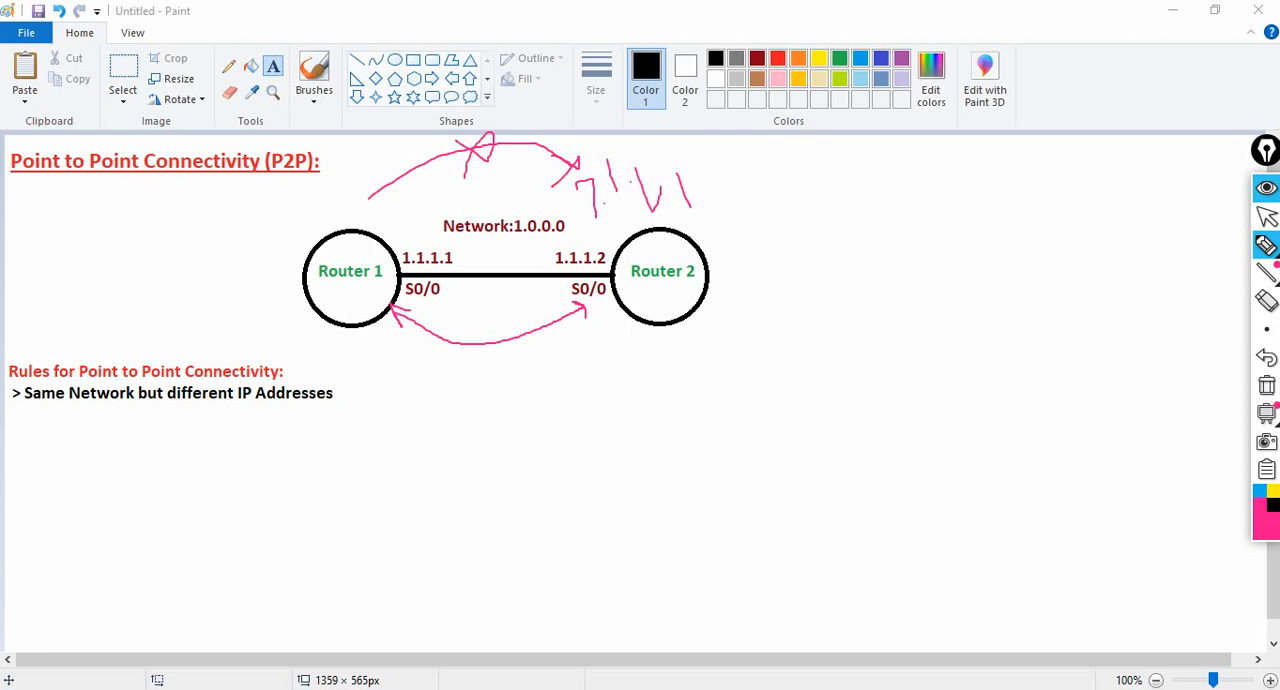
drag(477, 238, 541, 238)
mouse_move(443, 266)
mouse_down()
mouse_move(564, 292)
mouse_move(584, 265)
mouse_up()
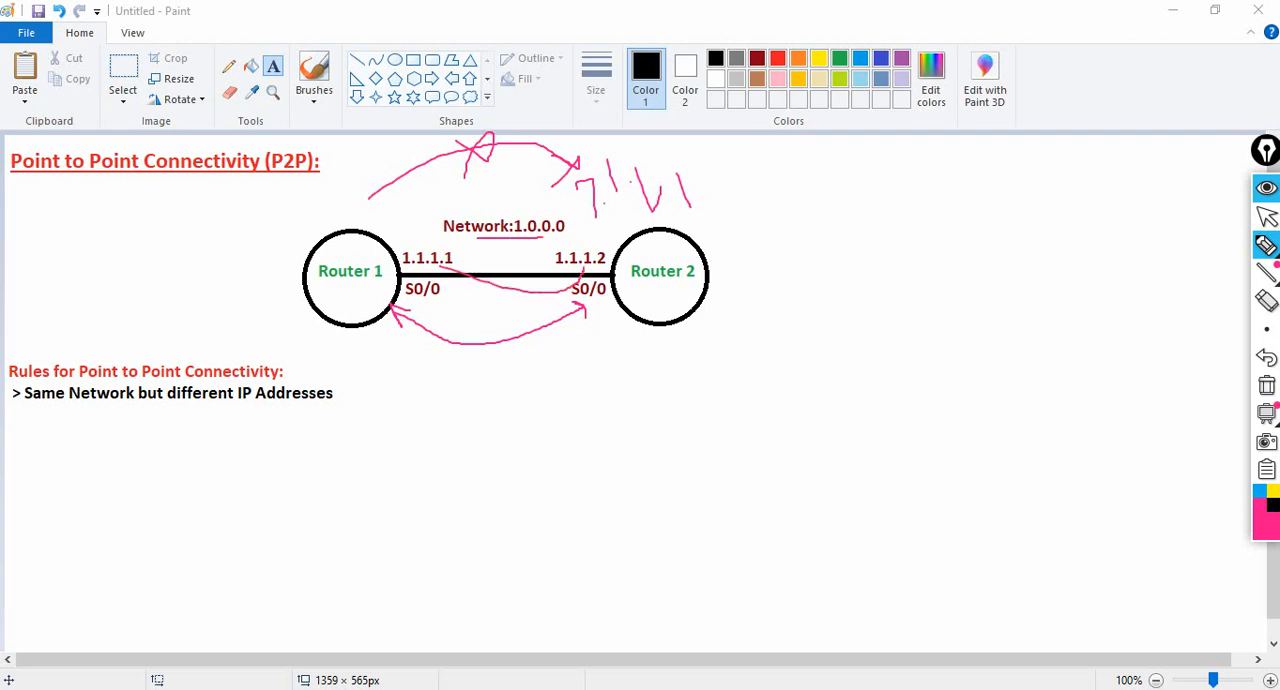
key(ctrl+shift+7)
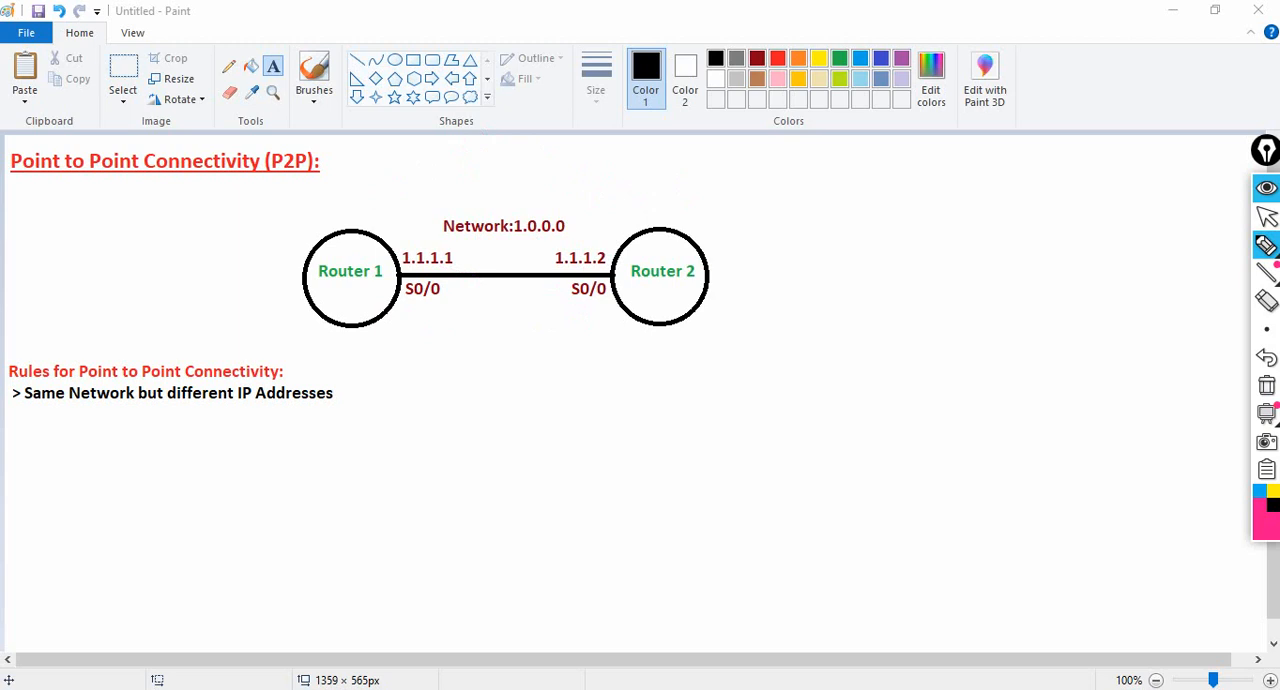